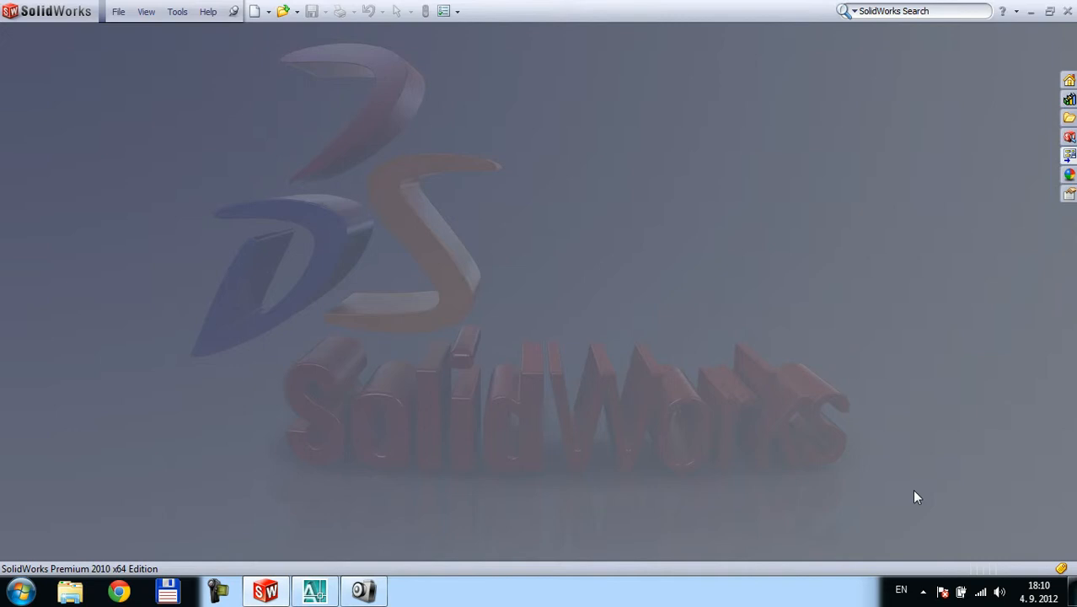
# - Switch to AutoCAD and examine the wall layout and dimensions of the floor plan in podorys.dwg
pyautogui.click(336, 594)
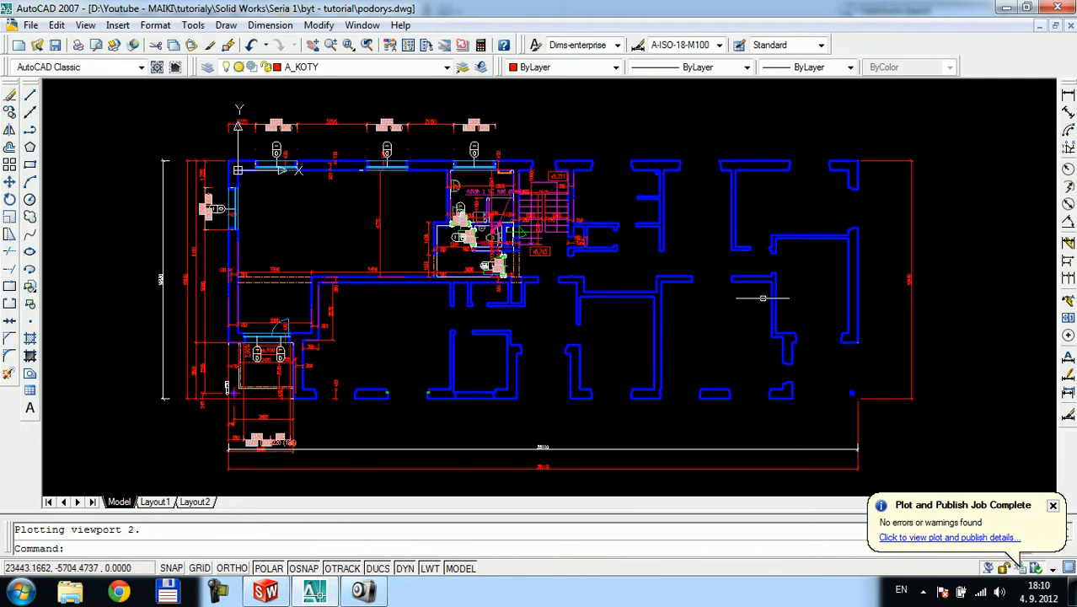
pyautogui.click(1053, 505)
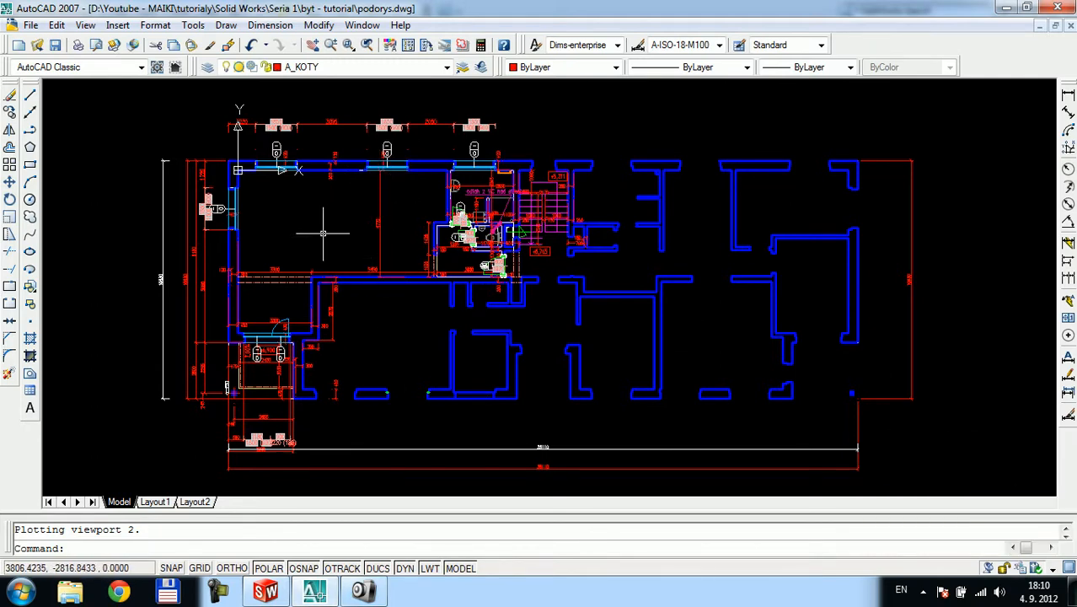
pyautogui.scroll(10, 323, 234)
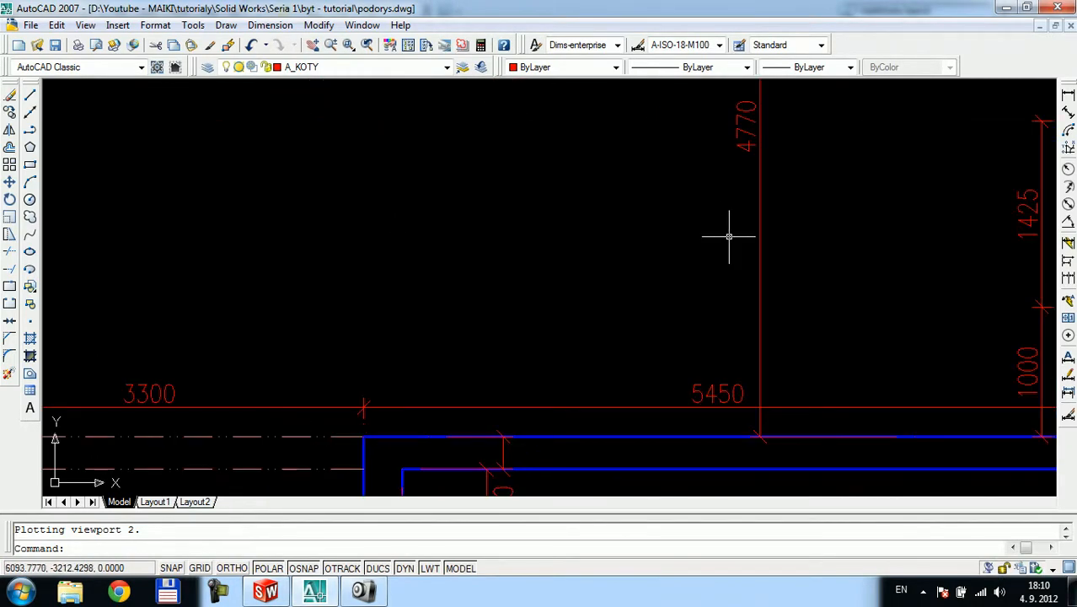
pyautogui.scroll(-6, 729, 236)
pyautogui.moveTo(445, 387)
pyautogui.mouseDown(button='middle')
pyautogui.moveTo(361, 260)
pyautogui.moveTo(334, 464)
pyautogui.moveTo(297, 498)
pyautogui.mouseUp(button='middle')
pyautogui.moveTo(741, 186)
pyautogui.mouseDown(button='middle')
pyautogui.moveTo(526, 268)
pyautogui.moveTo(500, 186)
pyautogui.moveTo(632, 231)
pyautogui.mouseUp(button='middle')
pyautogui.scroll(-2, 632, 231)
pyautogui.scroll(2, 625, 233)
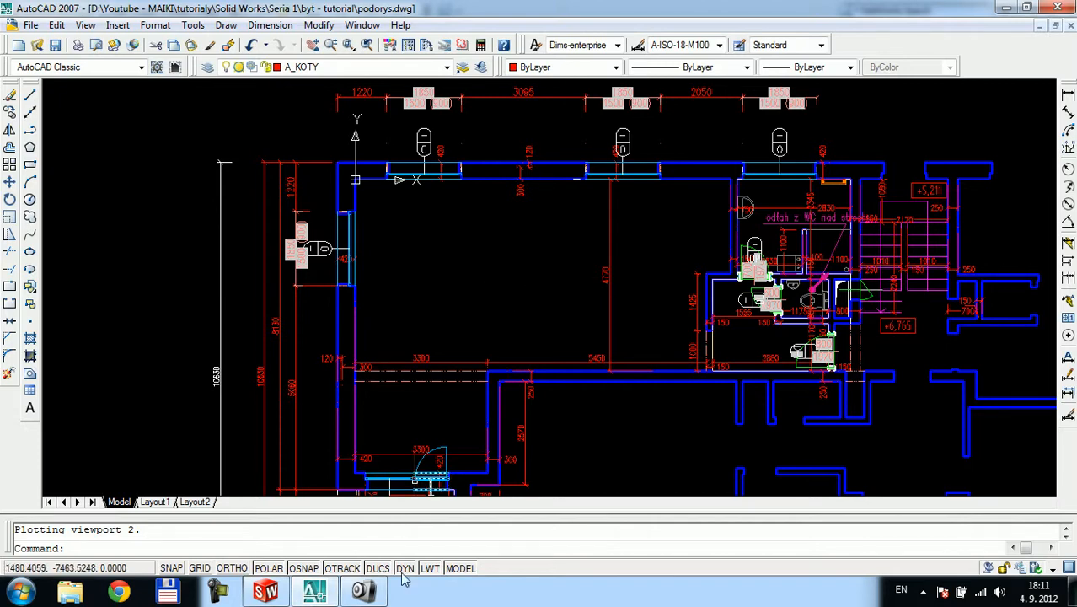
pyautogui.click(377, 602)
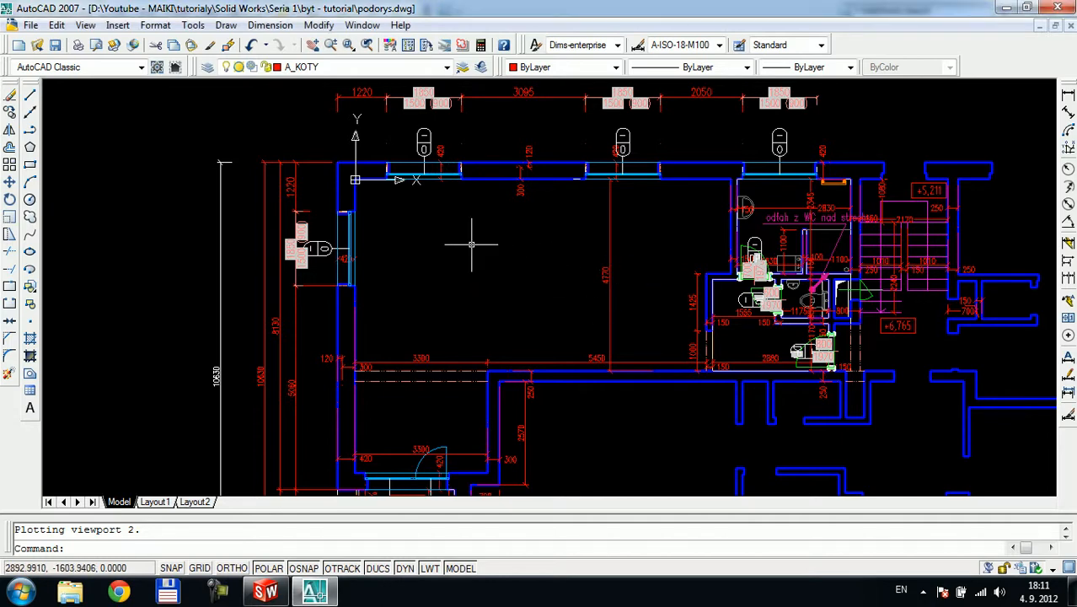
pyautogui.moveTo(761, 367)
pyautogui.mouseDown(button='middle')
pyautogui.moveTo(486, 243)
pyautogui.moveTo(773, 328)
pyautogui.moveTo(742, 417)
pyautogui.mouseUp(button='middle')
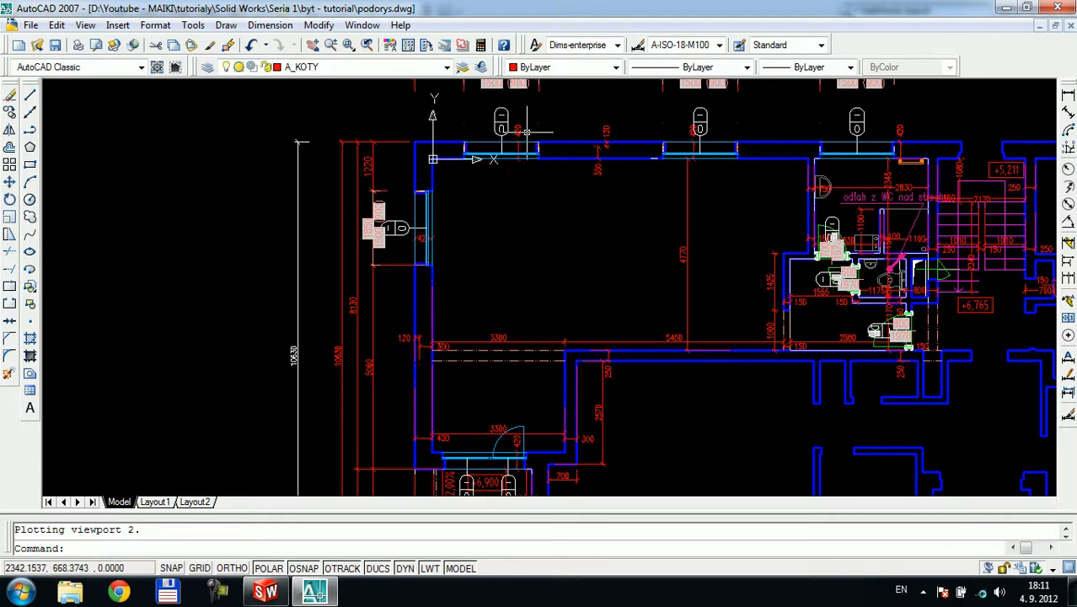
pyautogui.moveTo(645, 431)
pyautogui.mouseDown(button='middle')
pyautogui.moveTo(464, 273)
pyautogui.moveTo(452, 240)
pyautogui.moveTo(433, 308)
pyautogui.moveTo(550, 390)
pyautogui.moveTo(548, 448)
pyautogui.mouseUp(button='middle')
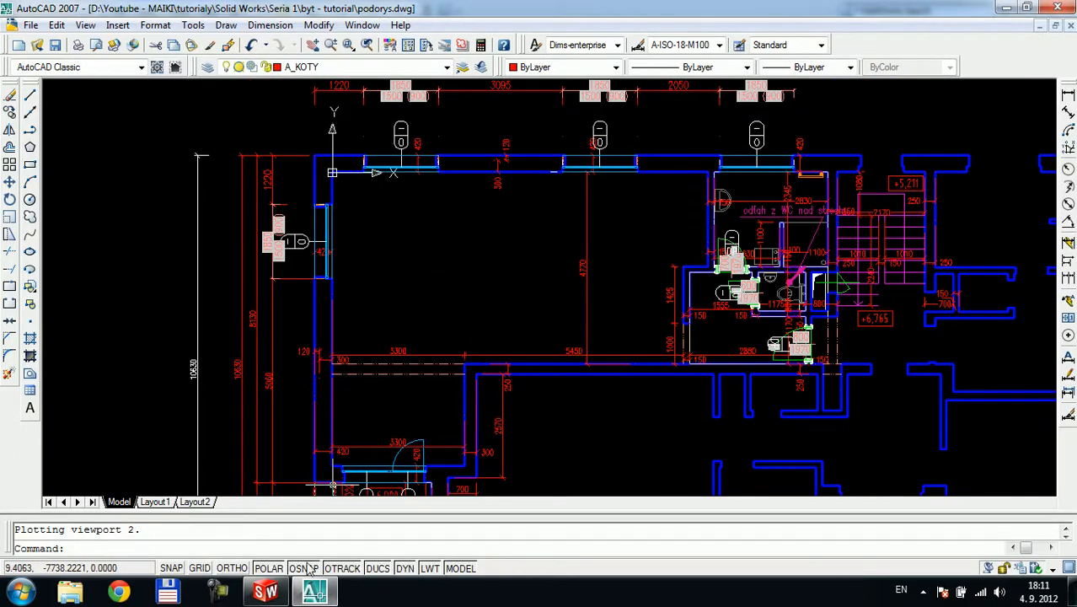
# - Switch to SolidWorks and create a new part document
pyautogui.moveTo(285, 595)
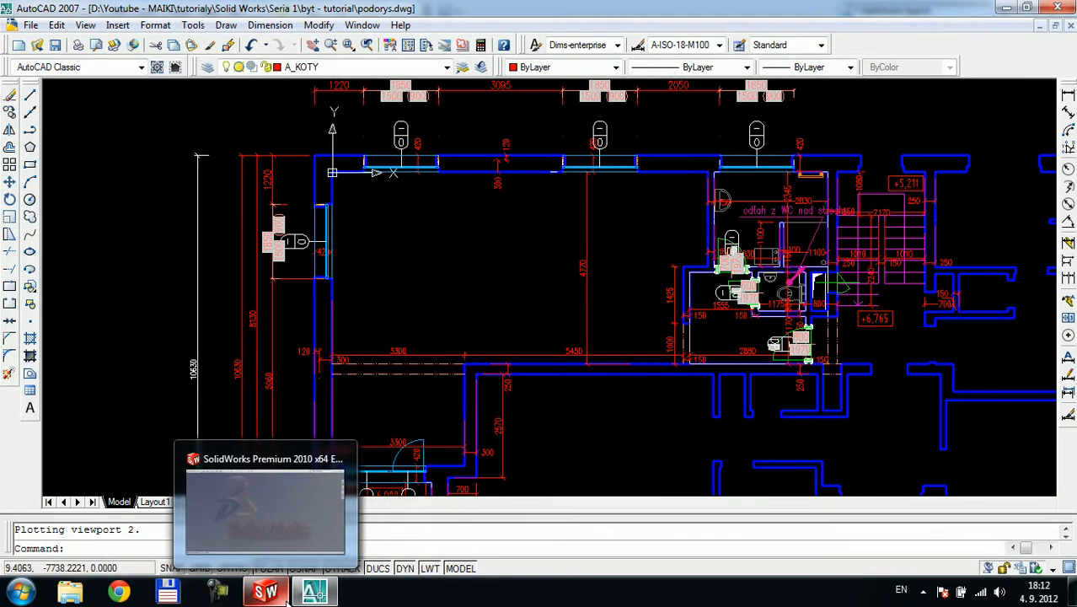
pyautogui.click(285, 595)
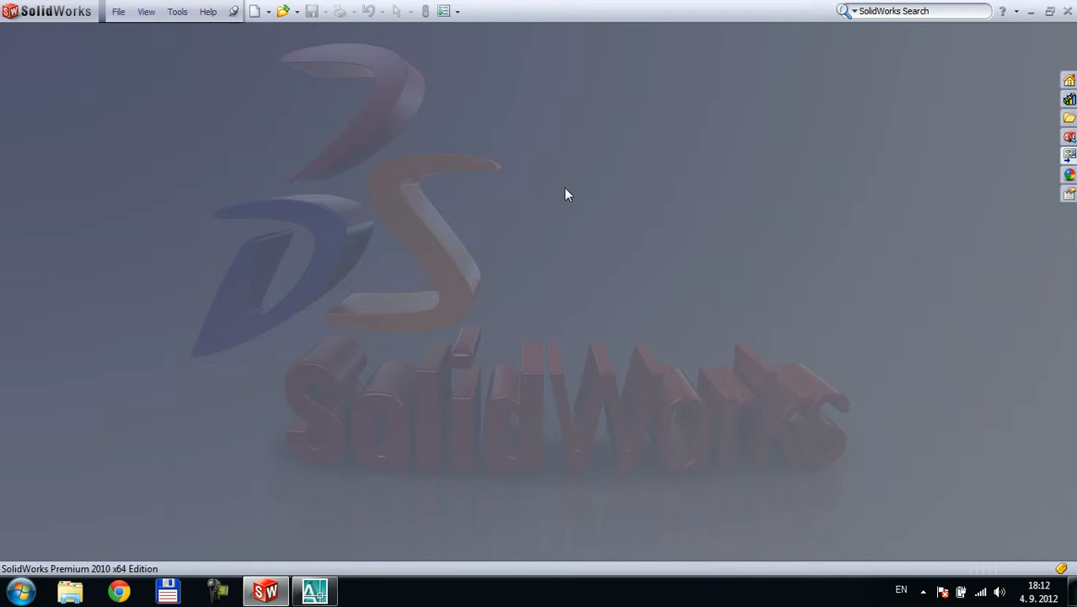
pyautogui.click(254, 11)
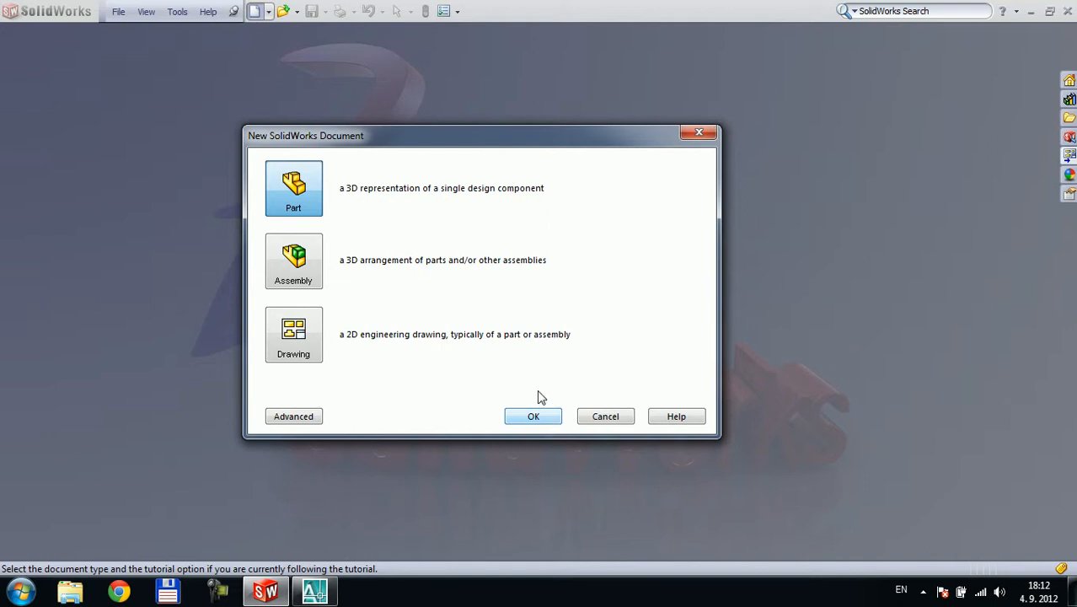
pyautogui.click(542, 416)
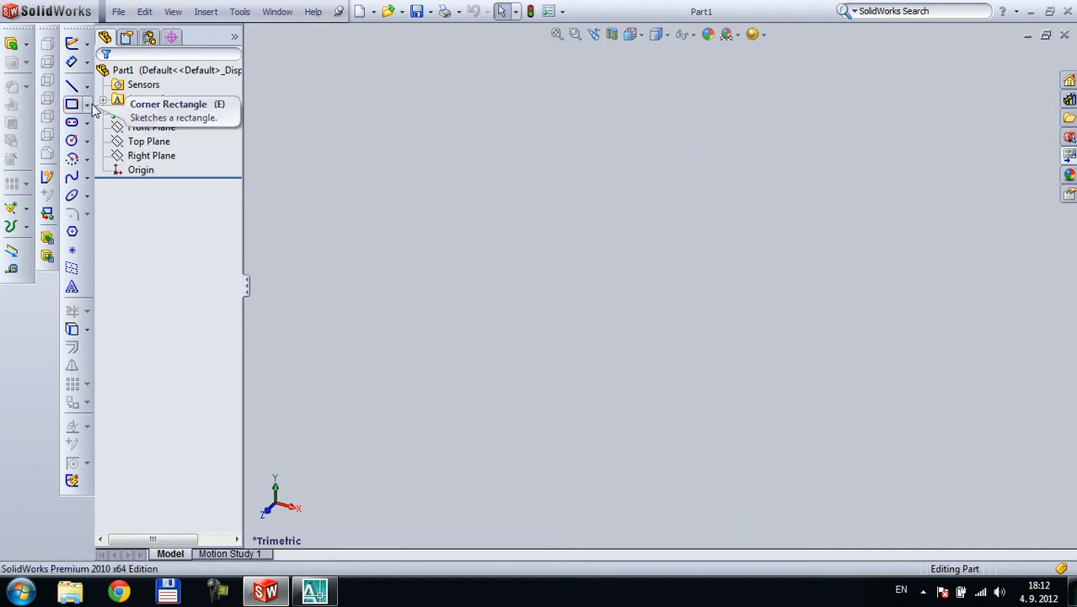
pyautogui.click(74, 104)
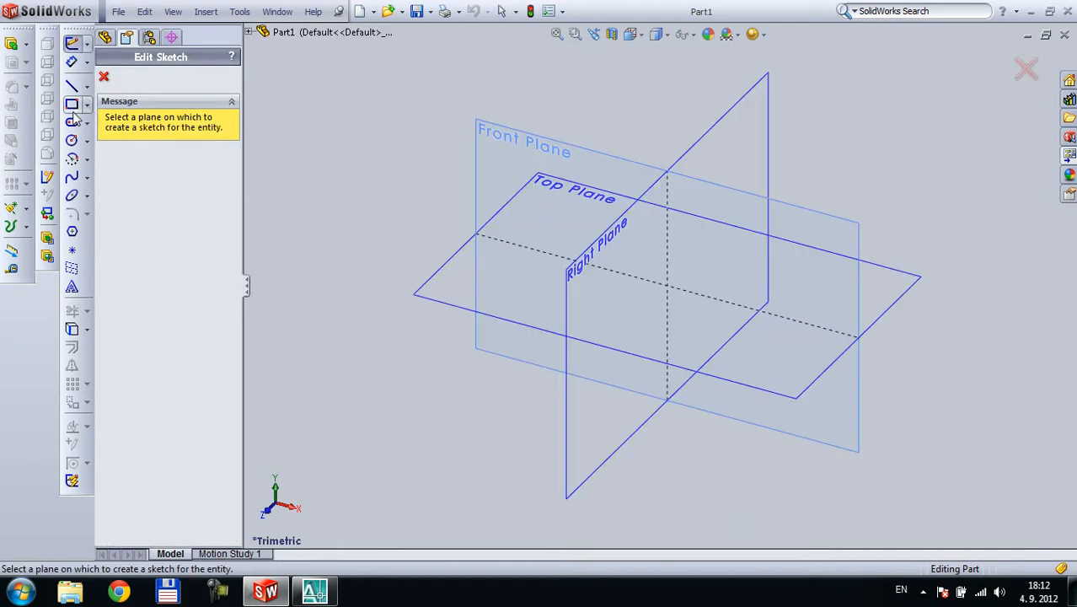
pyautogui.click(452, 301)
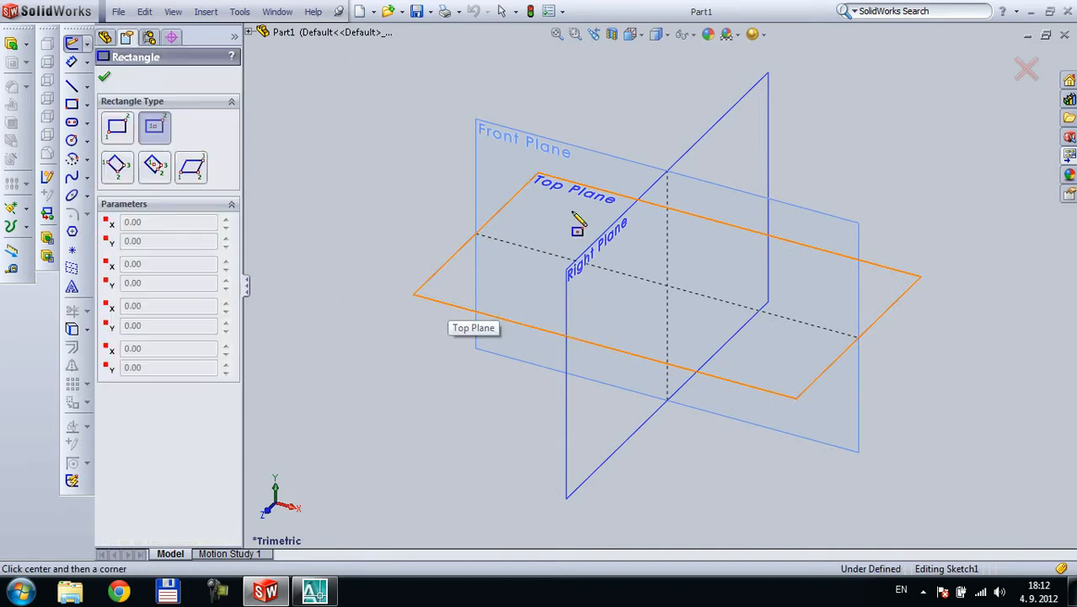
pyautogui.press('Escape')
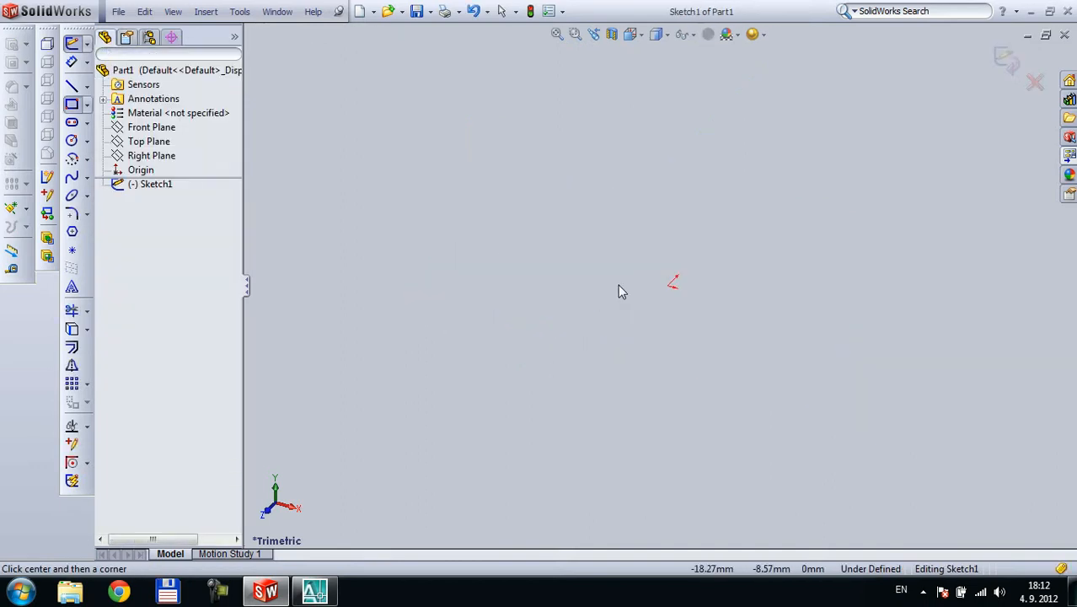
pyautogui.click(88, 105)
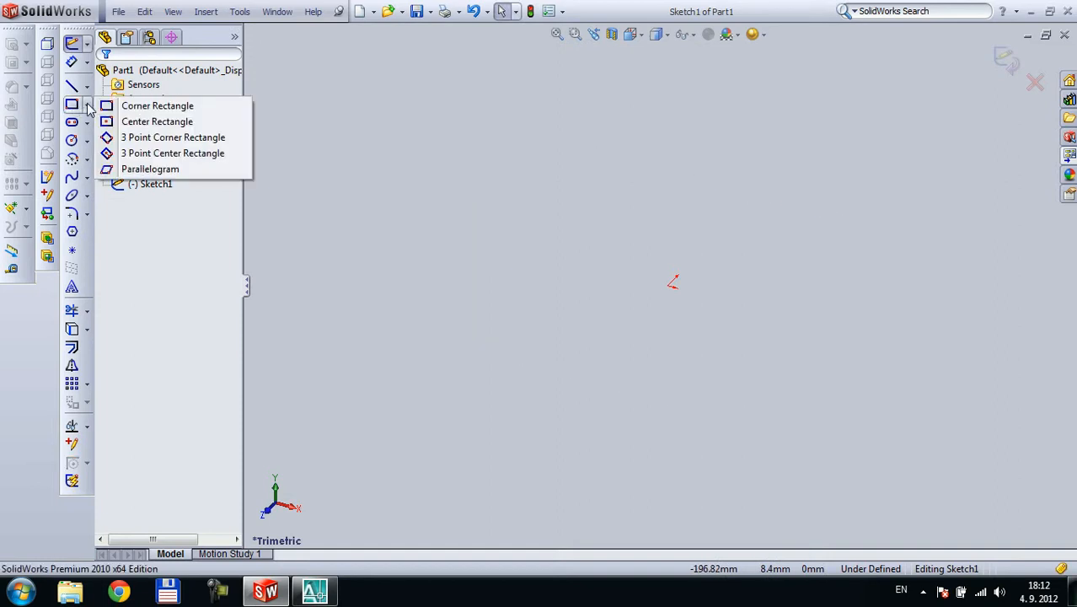
pyautogui.click(152, 123)
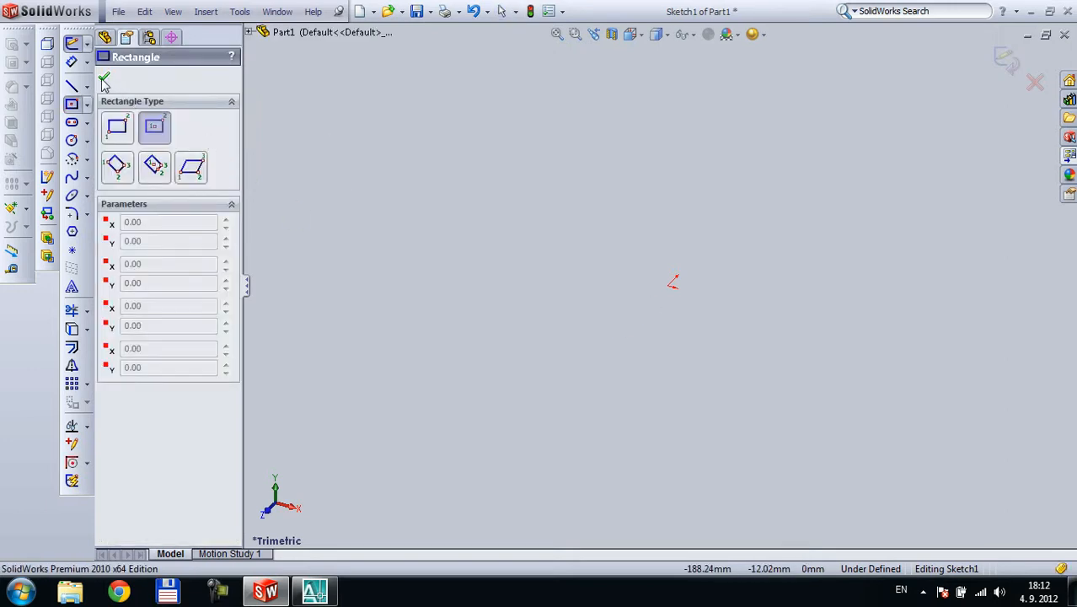
pyautogui.press('Escape')
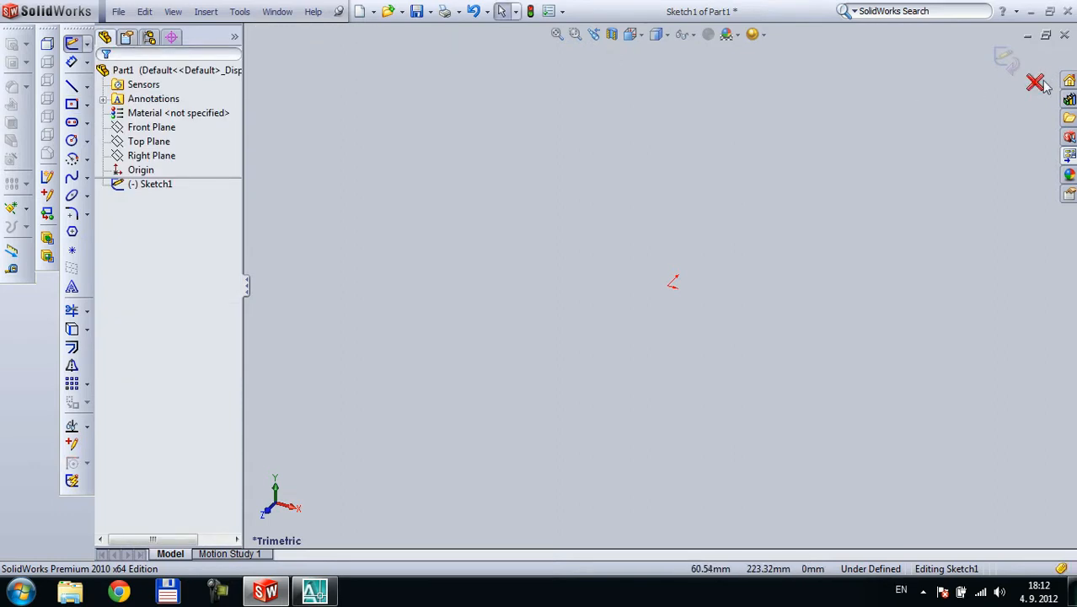
pyautogui.click(1035, 82)
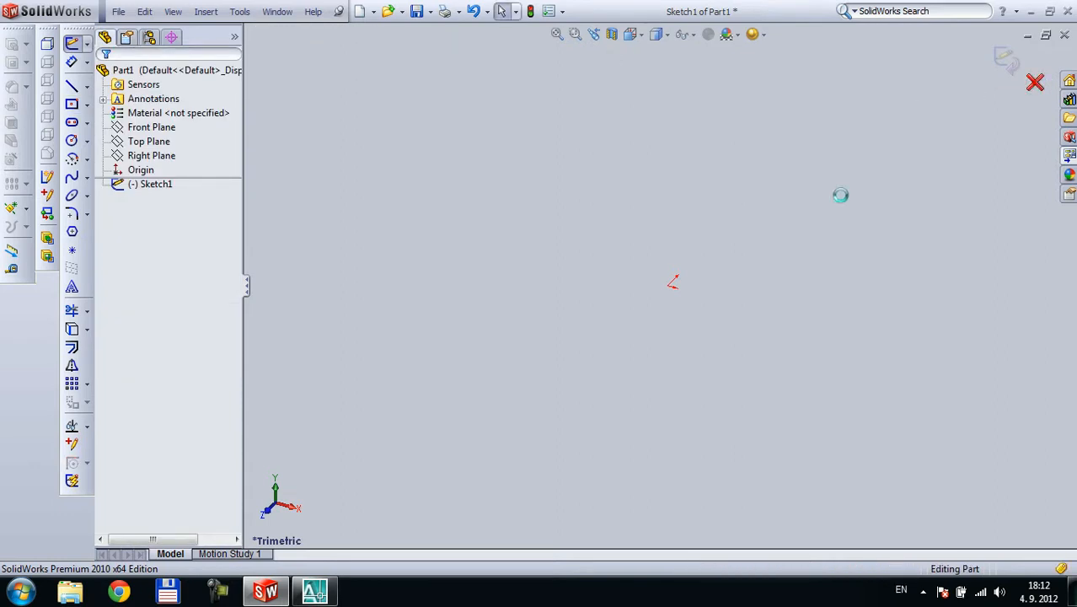
# - Sketch a center rectangle about 244 by 72 mm on the Top Plane, centred on the origin
pyautogui.click(150, 142)
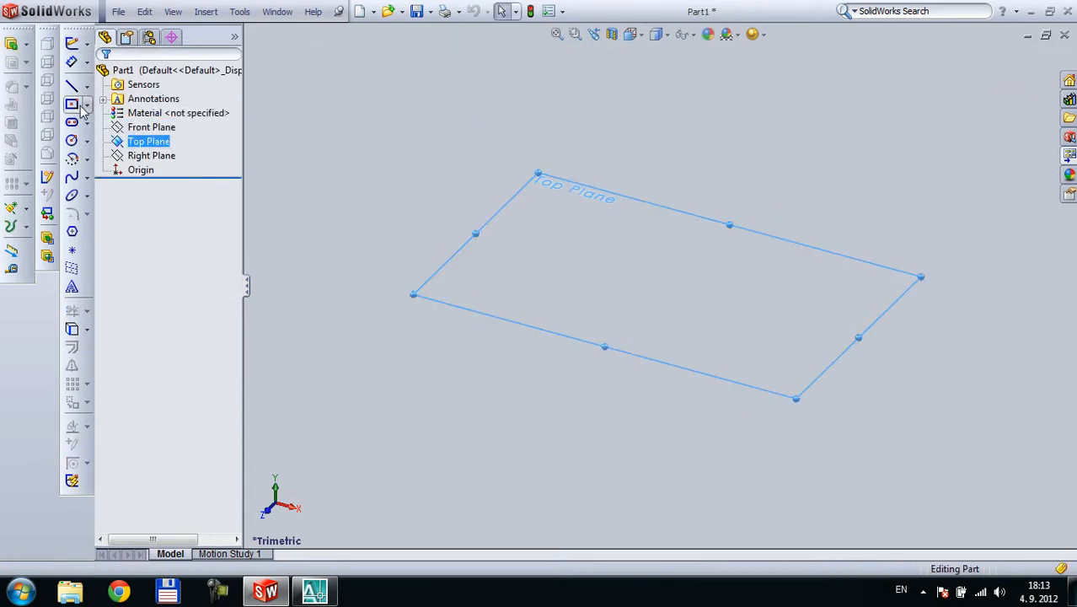
pyautogui.click(87, 104)
pyautogui.click(133, 123)
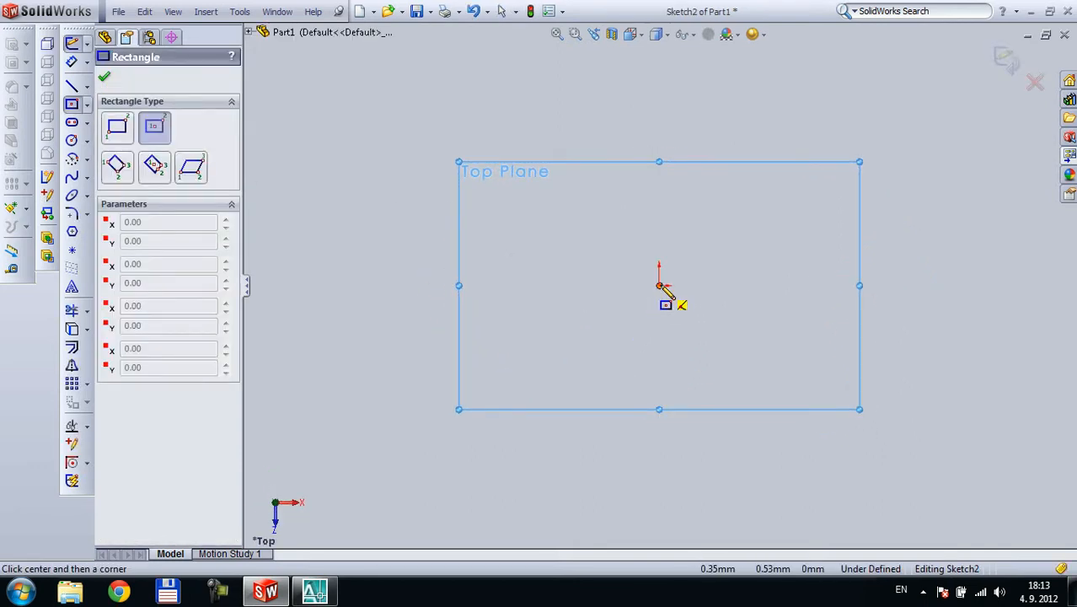
pyautogui.click(660, 286)
pyautogui.click(386, 368)
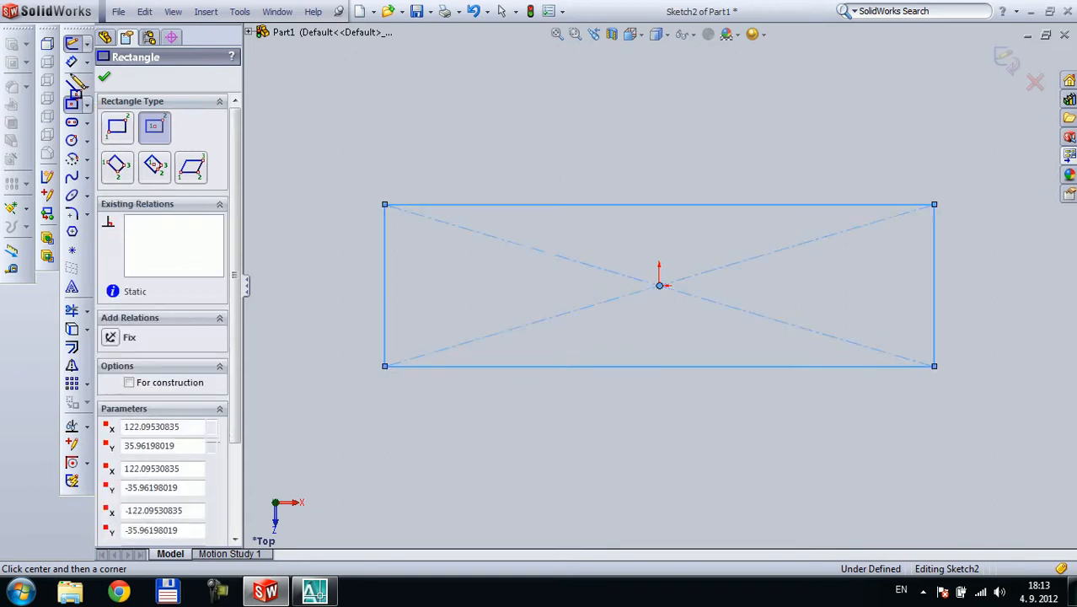
pyautogui.click(104, 77)
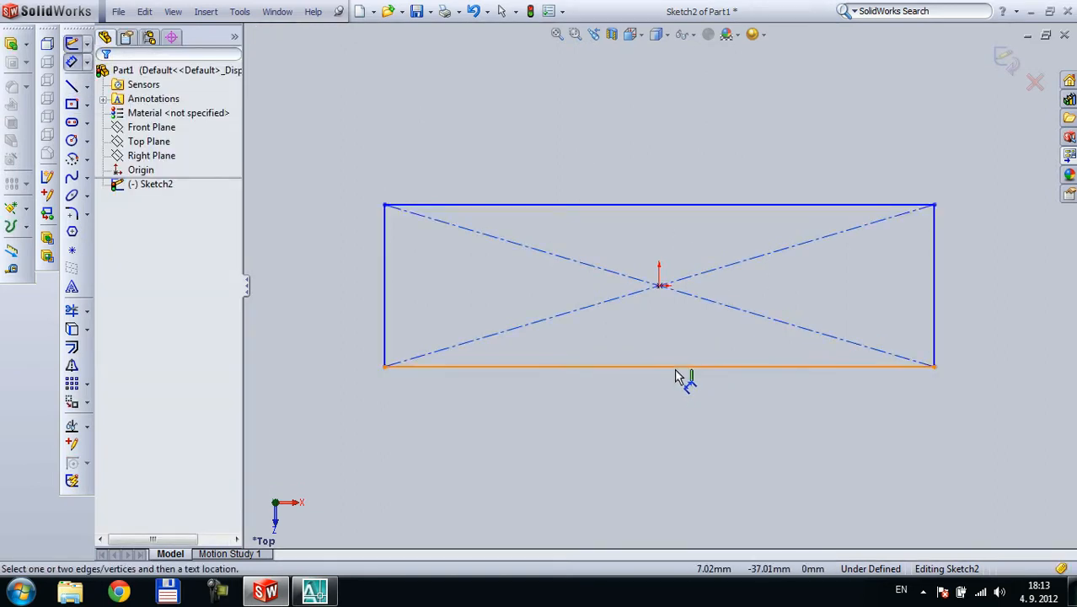
# - Dimension the rectangle's lower horizontal edge and set its length to 28110 mm
pyautogui.click(681, 370)
pyautogui.click(687, 429)
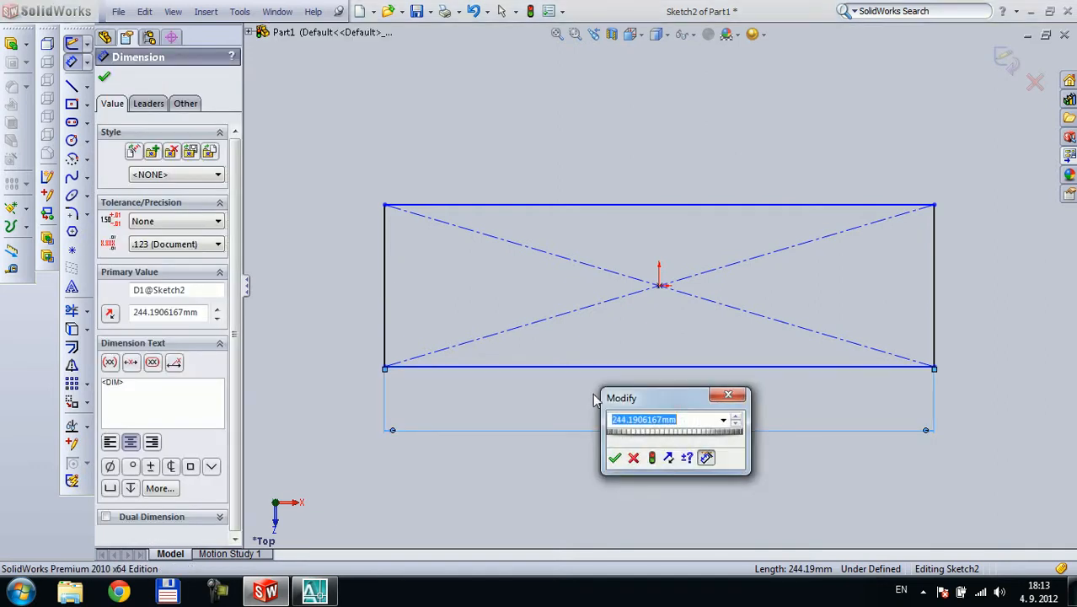
pyautogui.write('28110')
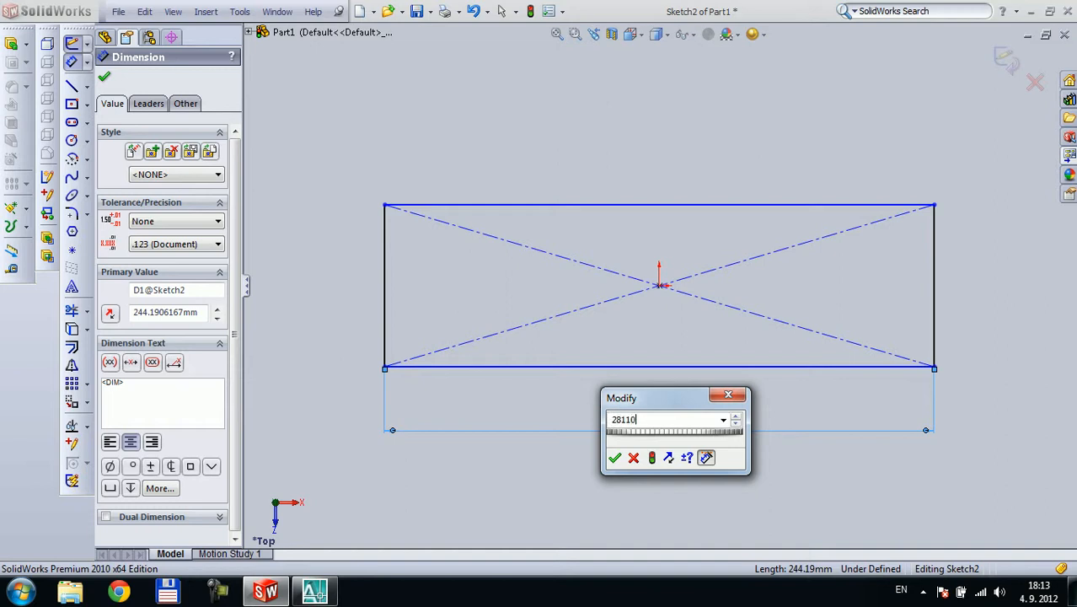
pyautogui.press('Return')
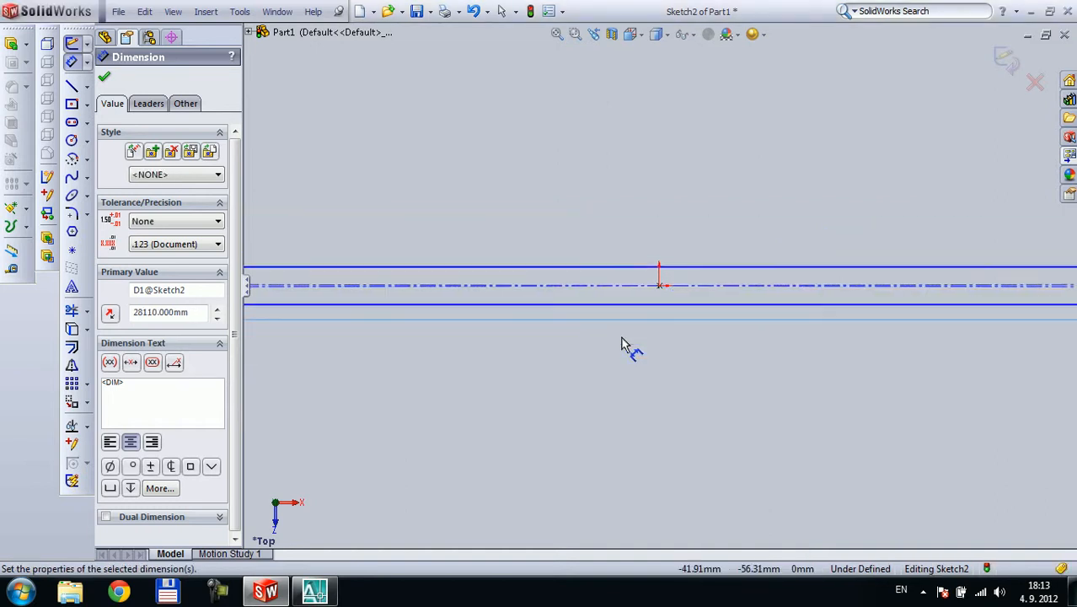
# - Dimension the rectangle's left vertical edge and set its length to 10630 mm
pyautogui.scroll(15, 662, 297)
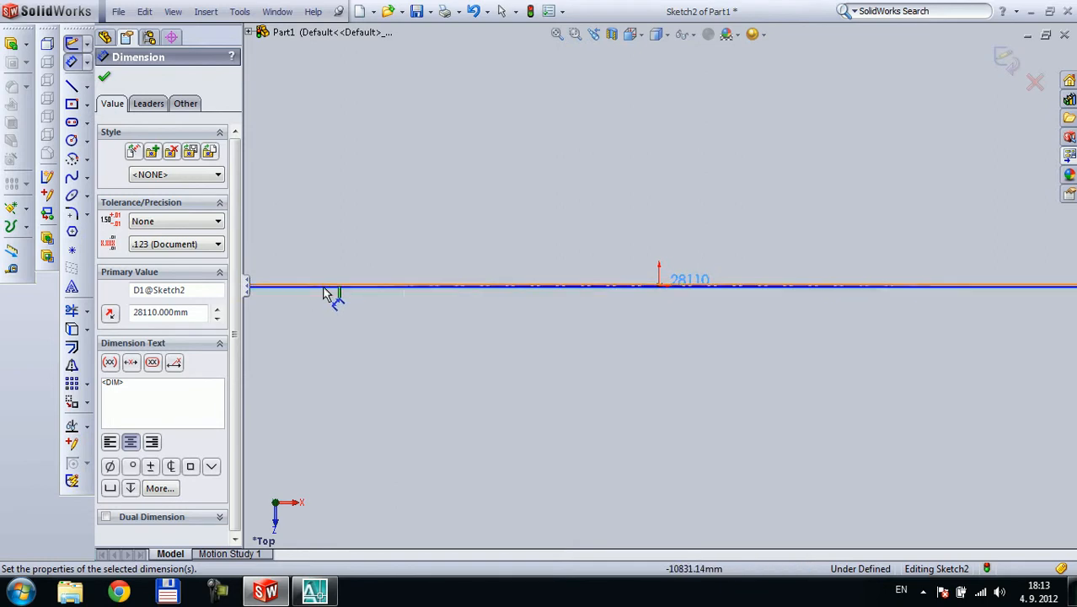
pyautogui.scroll(-10, 502, 290)
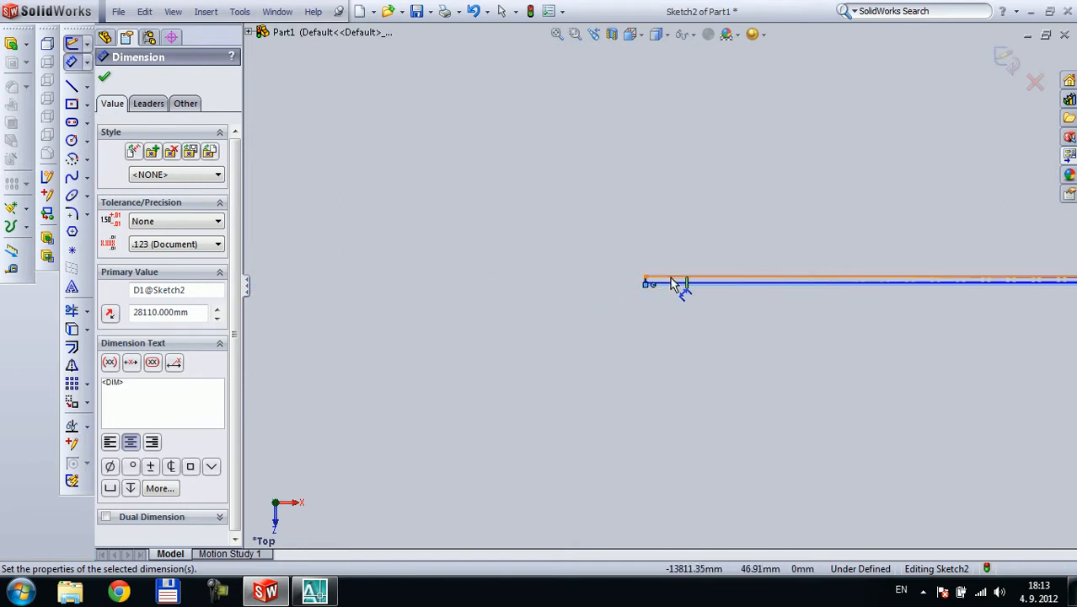
pyautogui.scroll(-3, 628, 293)
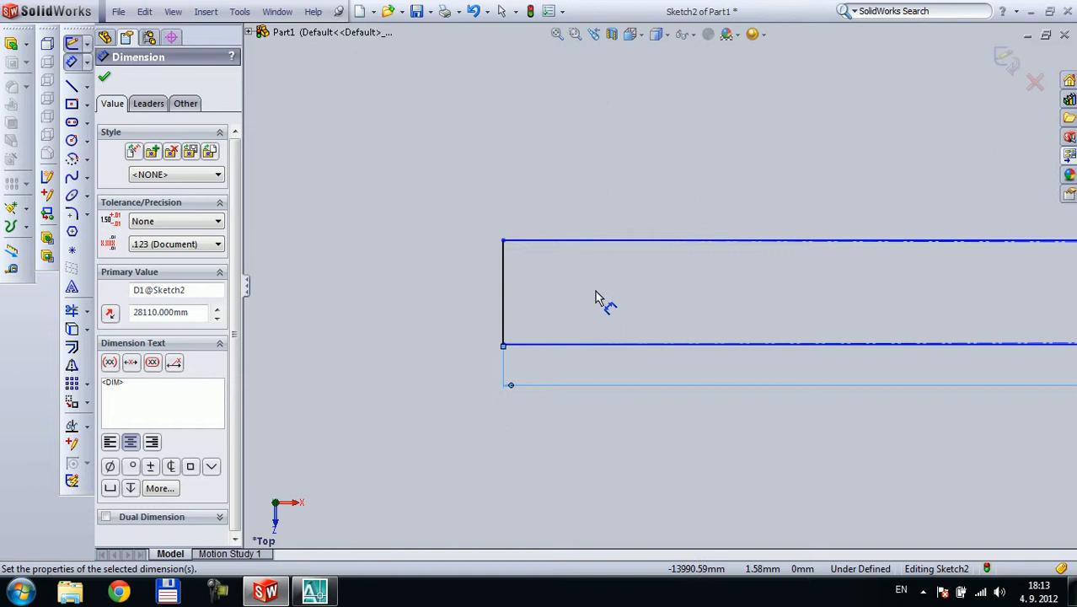
pyautogui.scroll(3, 465, 305)
pyautogui.scroll(5, 769, 301)
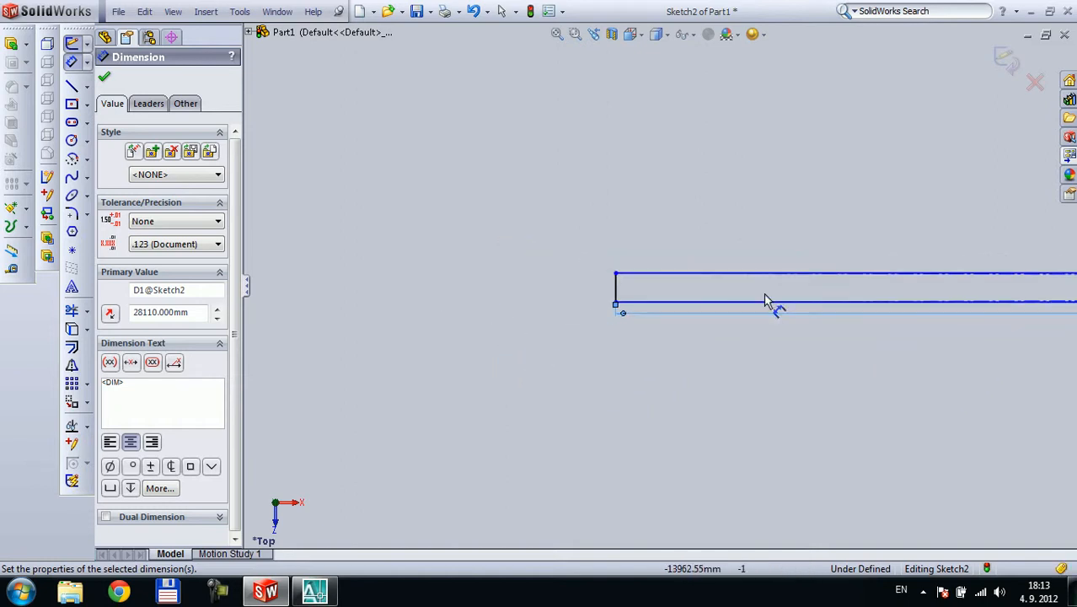
pyautogui.scroll(6, 982, 295)
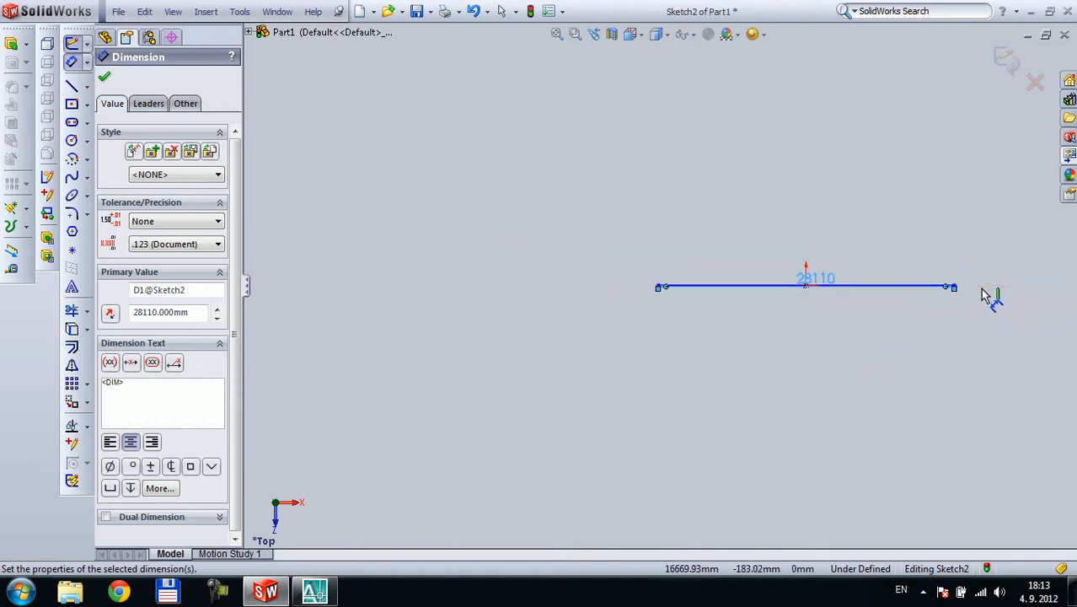
pyautogui.scroll(-4, 659, 288)
pyautogui.scroll(-5, 662, 289)
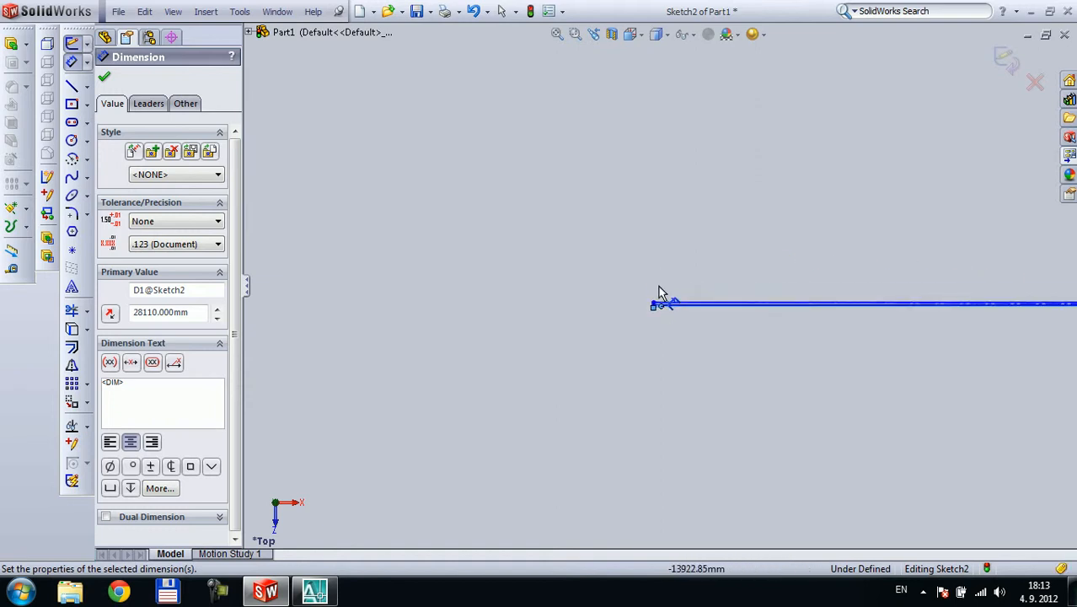
pyautogui.scroll(-2, 664, 292)
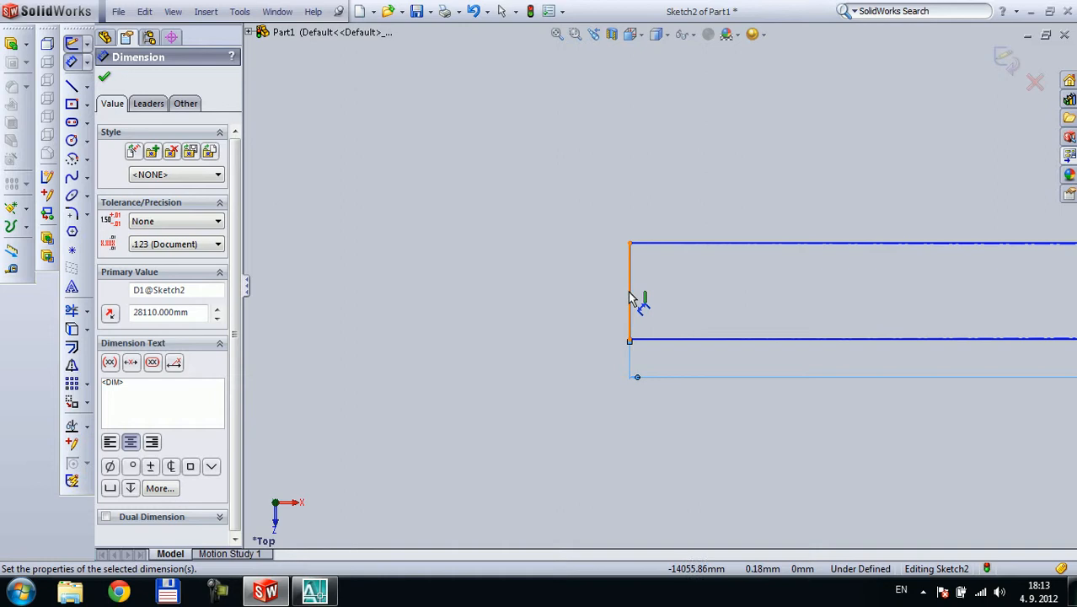
pyautogui.click(630, 298)
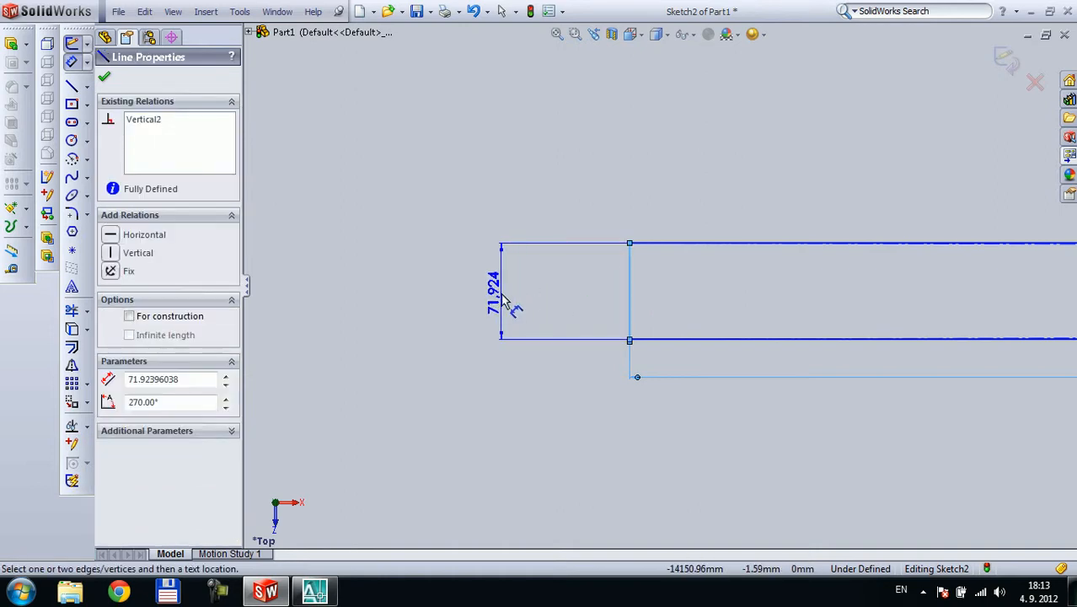
pyautogui.click(504, 301)
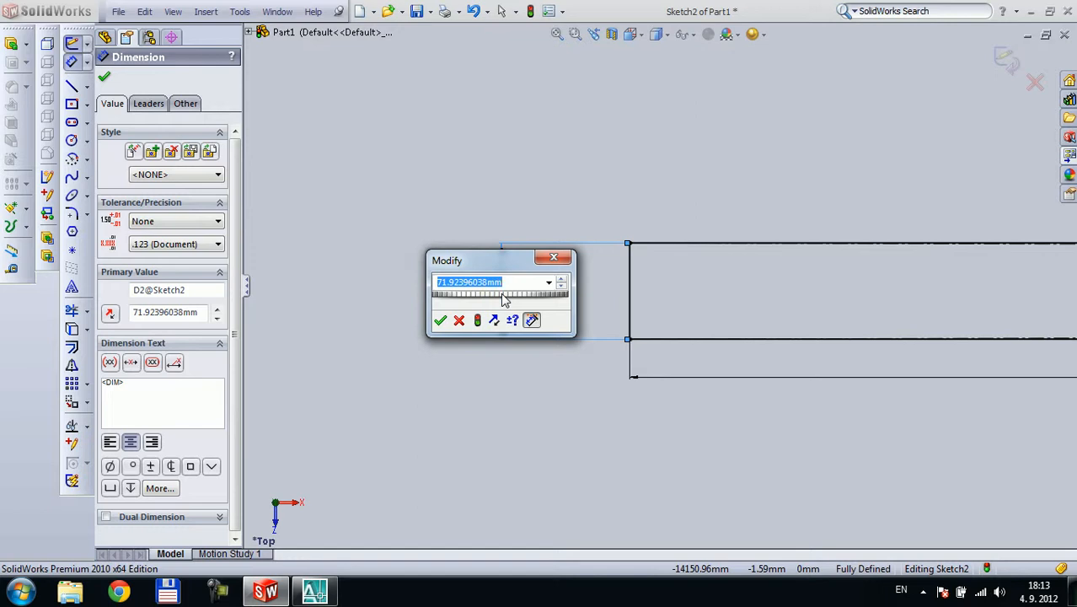
pyautogui.write('10630')
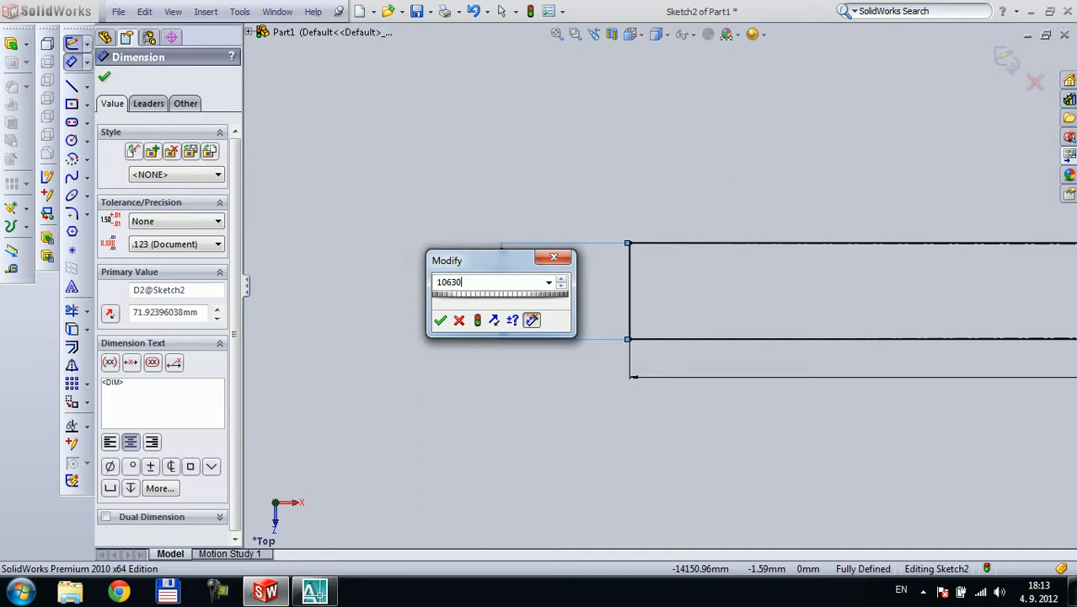
pyautogui.press('Return')
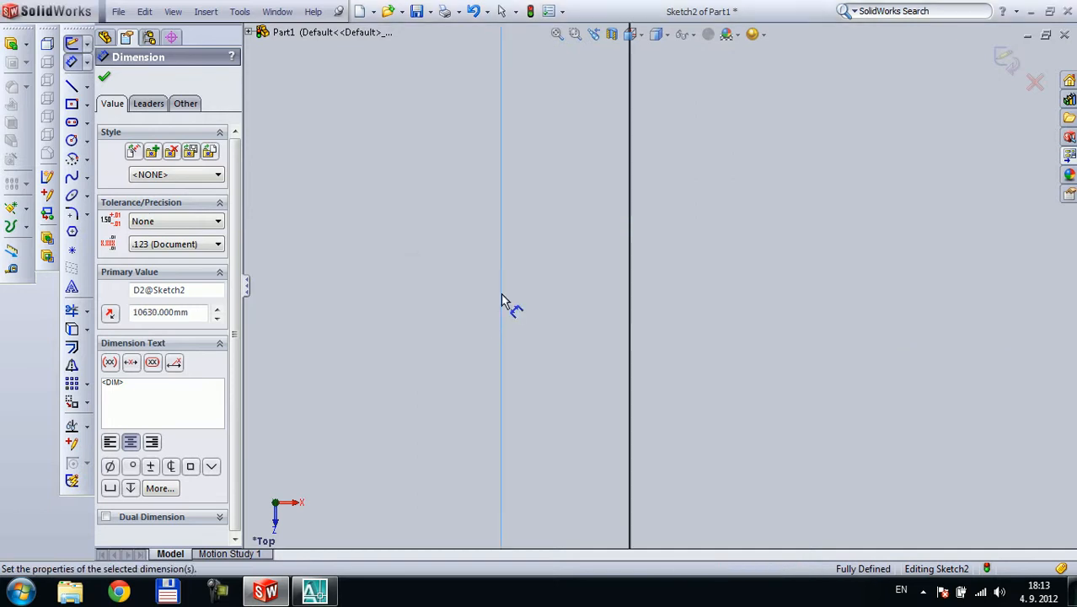
# - Extrude the rectangle sketch as a blind boss 200 mm deep from the sketch plane
pyautogui.scroll(-5, 480, 307)
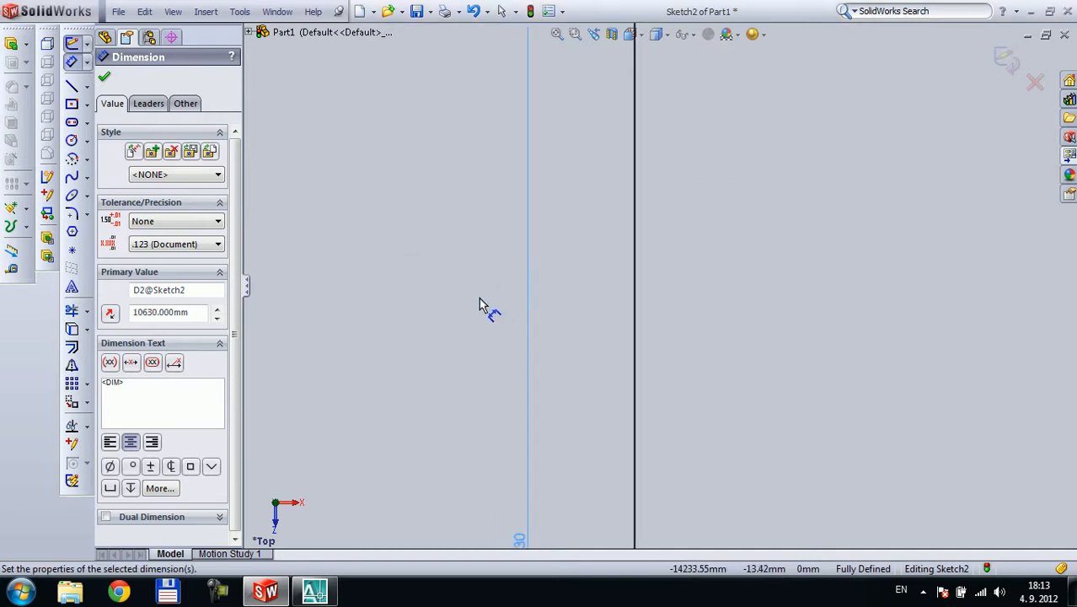
pyautogui.scroll(-3, 480, 305)
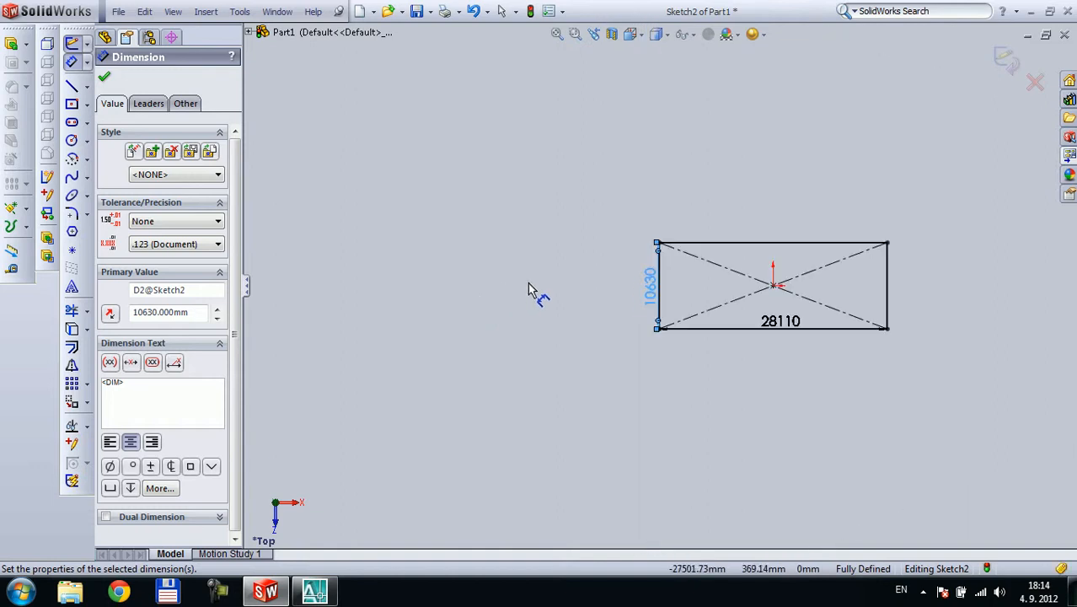
pyautogui.scroll(3, 820, 291)
pyautogui.scroll(3, 658, 287)
pyautogui.moveTo(558, 344)
pyautogui.mouseDown(button='middle')
pyautogui.moveTo(550, 240)
pyautogui.moveTo(577, 202)
pyautogui.moveTo(706, 235)
pyautogui.moveTo(649, 273)
pyautogui.moveTo(669, 248)
pyautogui.moveTo(706, 245)
pyautogui.moveTo(560, 273)
pyautogui.moveTo(506, 263)
pyautogui.mouseUp(button='middle')
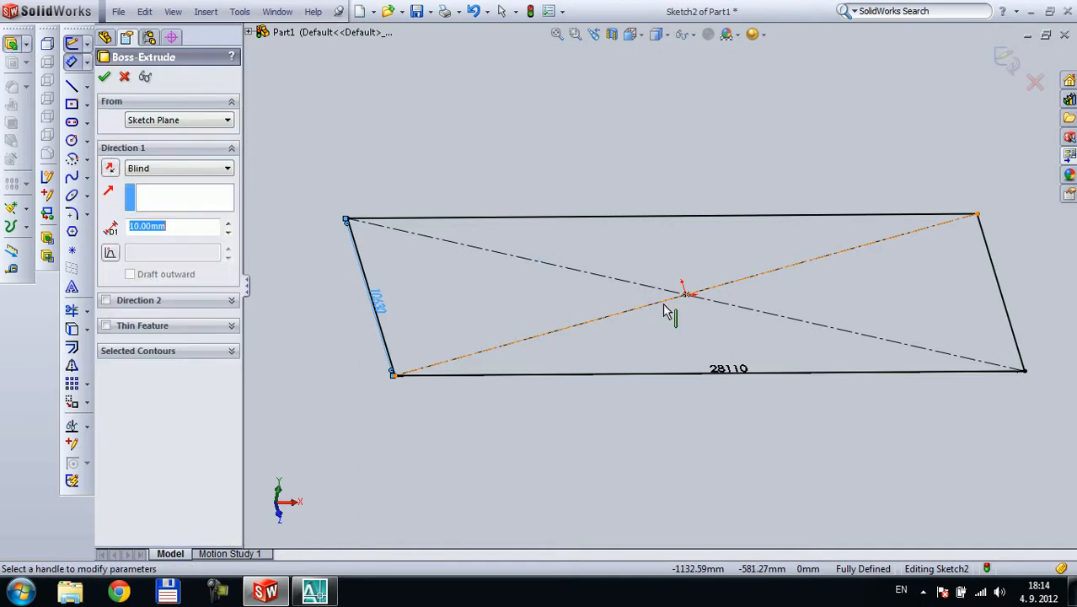
pyautogui.moveTo(689, 285)
pyautogui.mouseDown()
pyautogui.moveTo(696, 268)
pyautogui.moveTo(705, 281)
pyautogui.mouseUp()
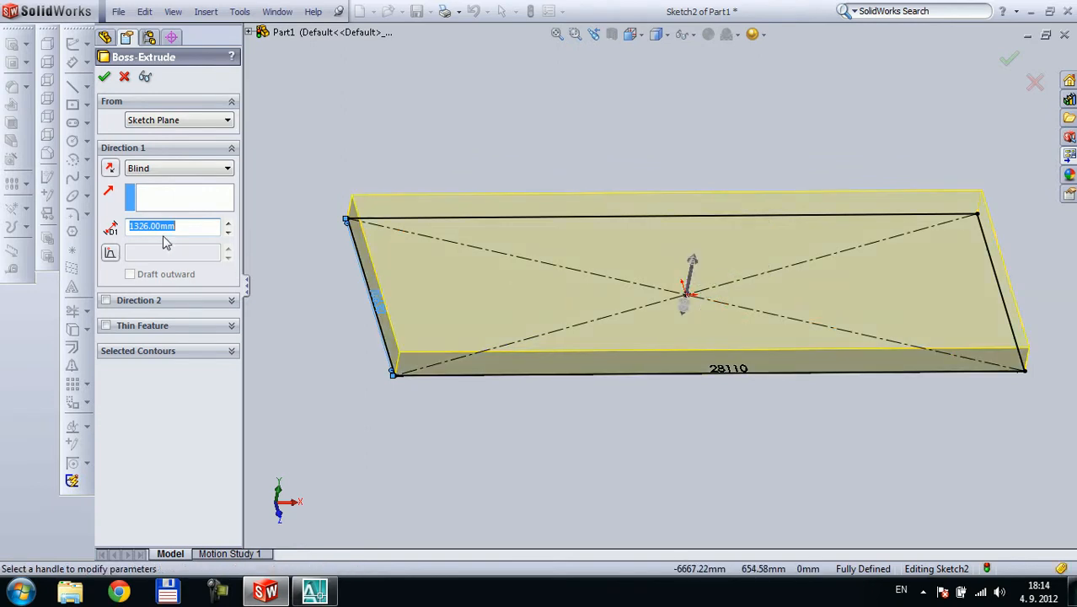
pyautogui.write('200')
pyautogui.press('Return')
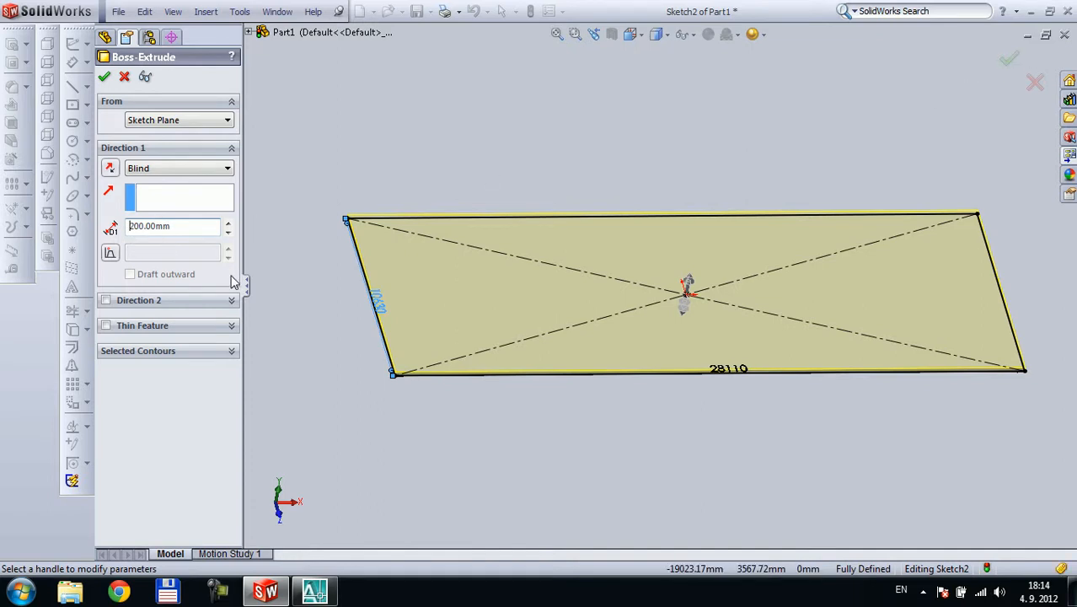
pyautogui.click(1003, 62)
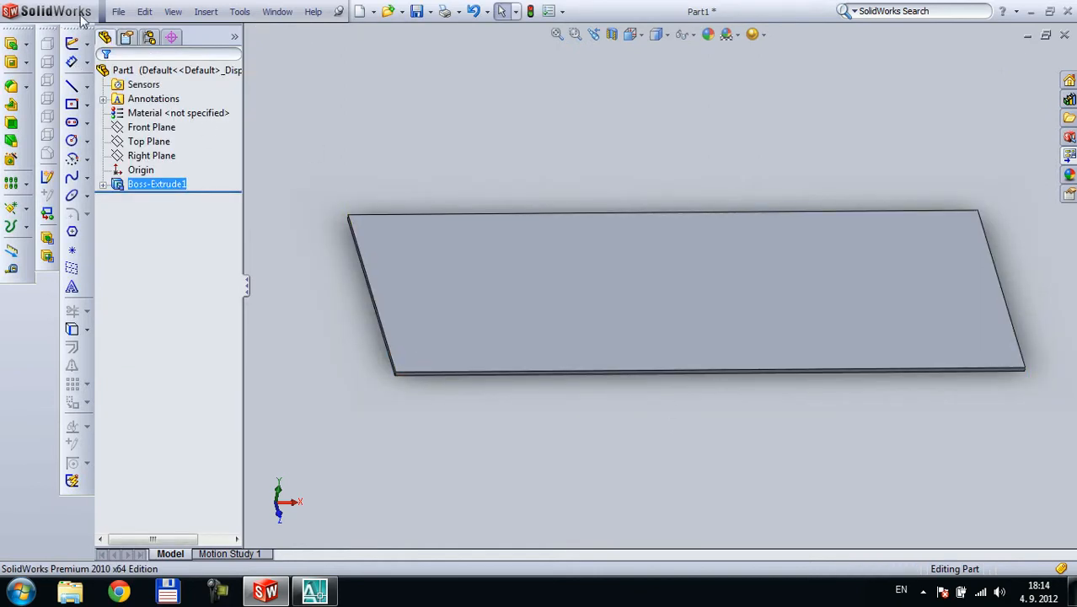
# - Save the part as tut_zakl_platna in the byt - tutorial folder
pyautogui.click(420, 13)
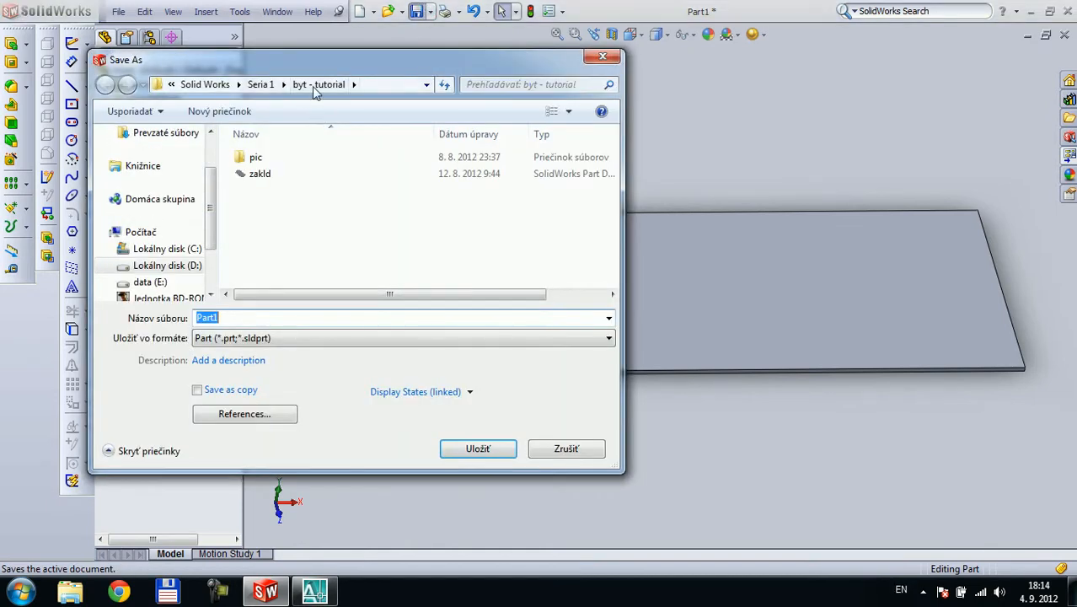
pyautogui.click(275, 175)
pyautogui.doubleClick(228, 321)
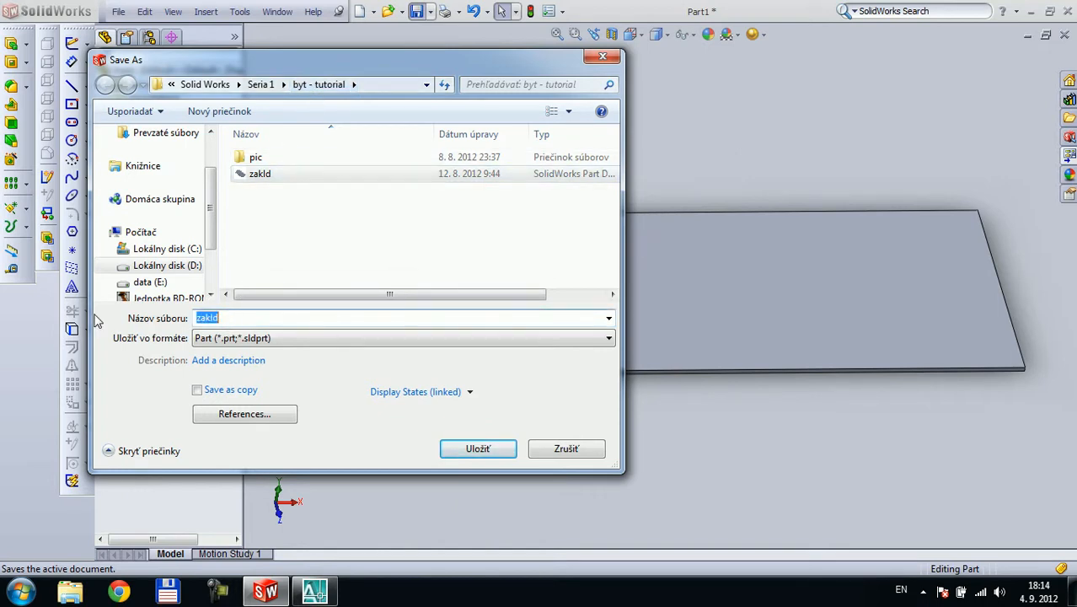
pyautogui.write('Za')
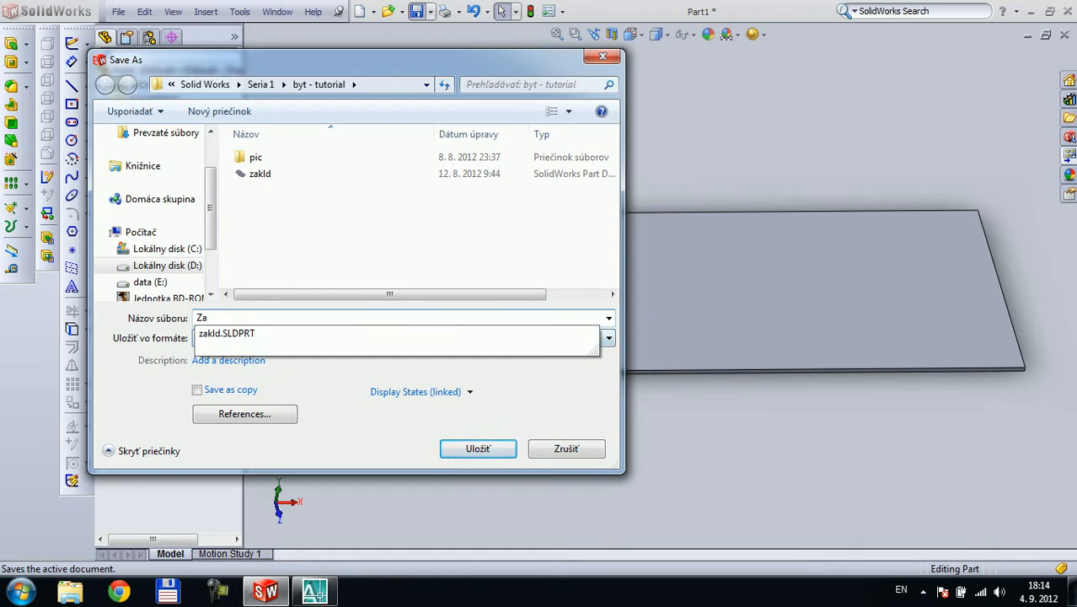
pyautogui.press('BackSpace')
pyautogui.press('BackSpace')
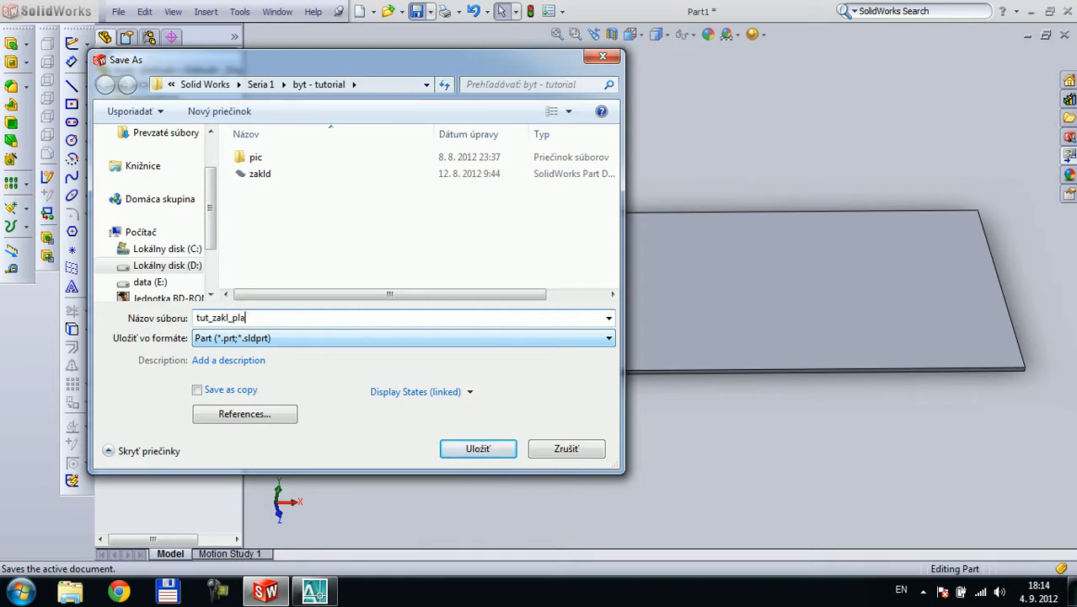
pyautogui.click(503, 455)
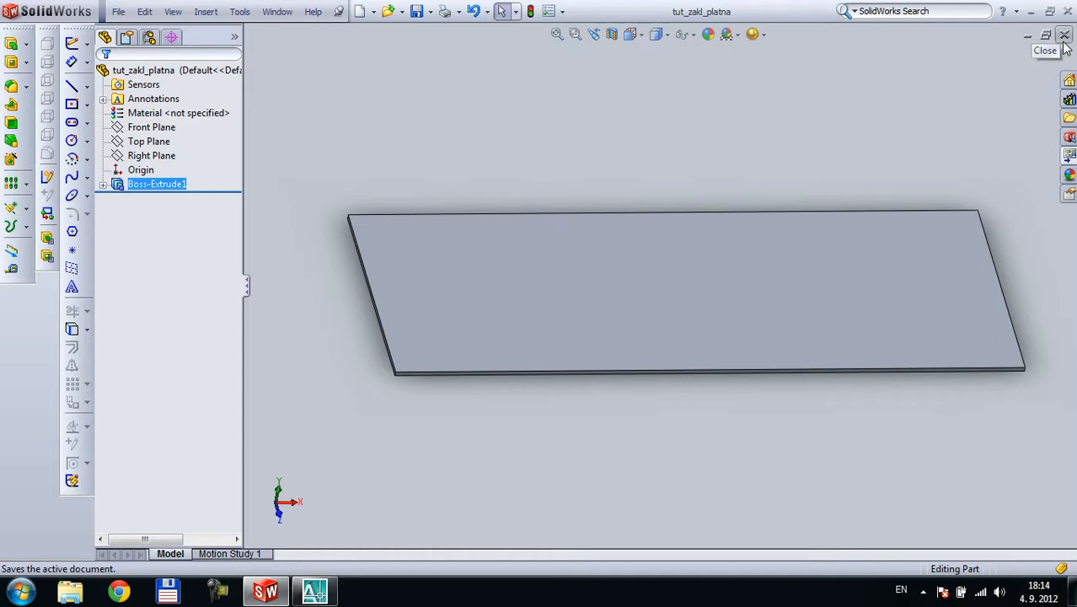
# - Create a new assembly document
pyautogui.click(360, 13)
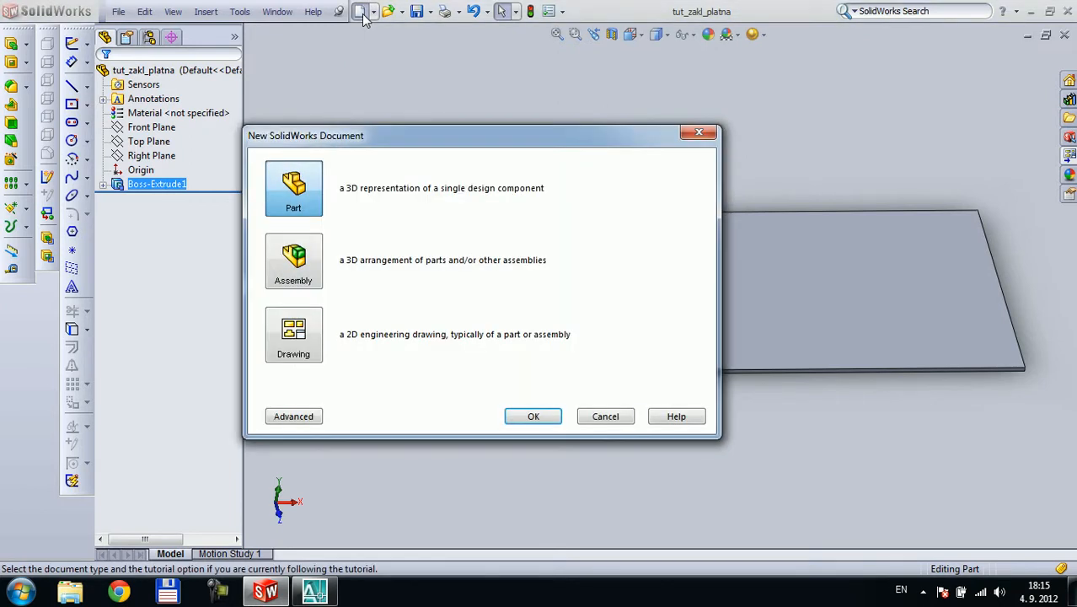
pyautogui.click(303, 282)
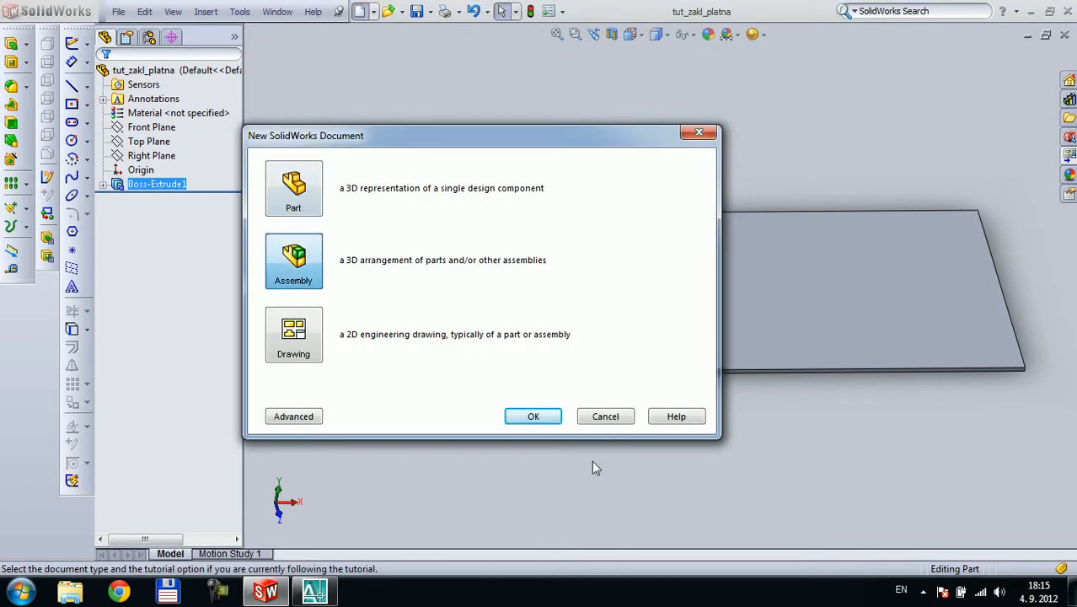
pyautogui.click(544, 417)
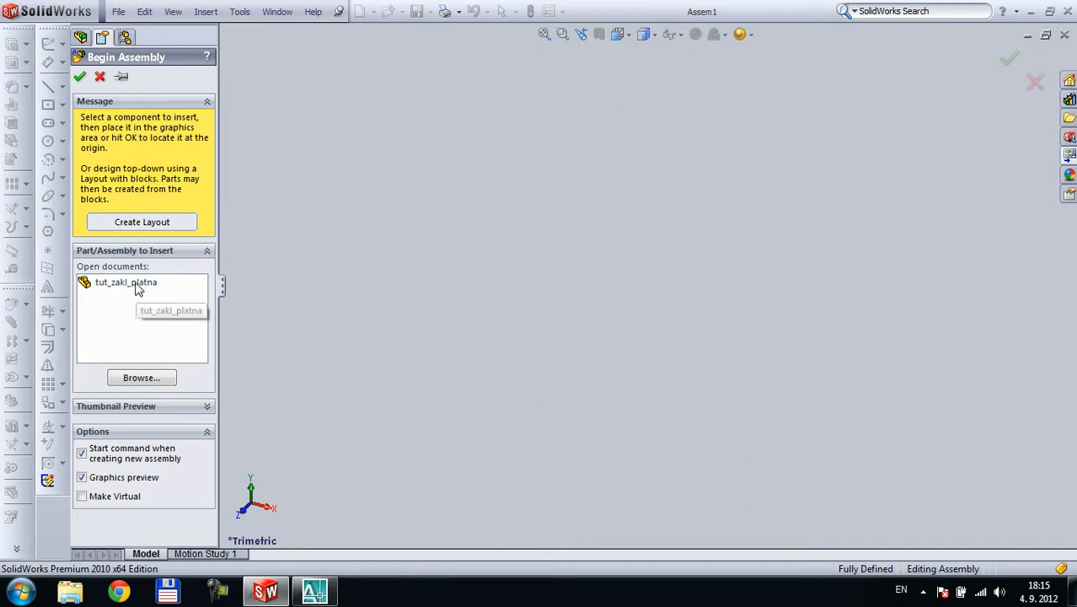
pyautogui.click(137, 288)
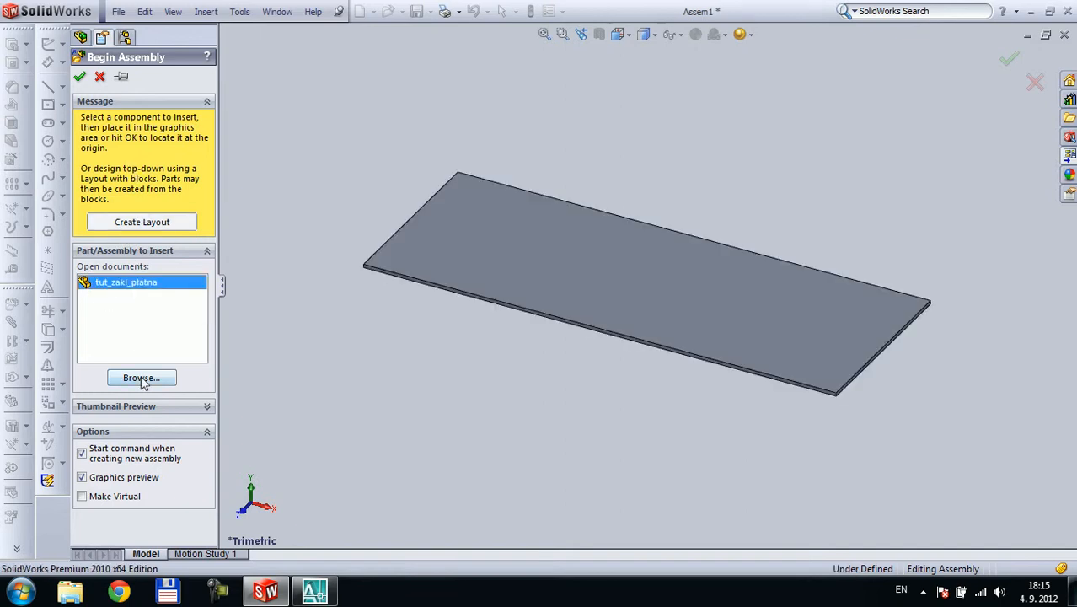
pyautogui.click(144, 378)
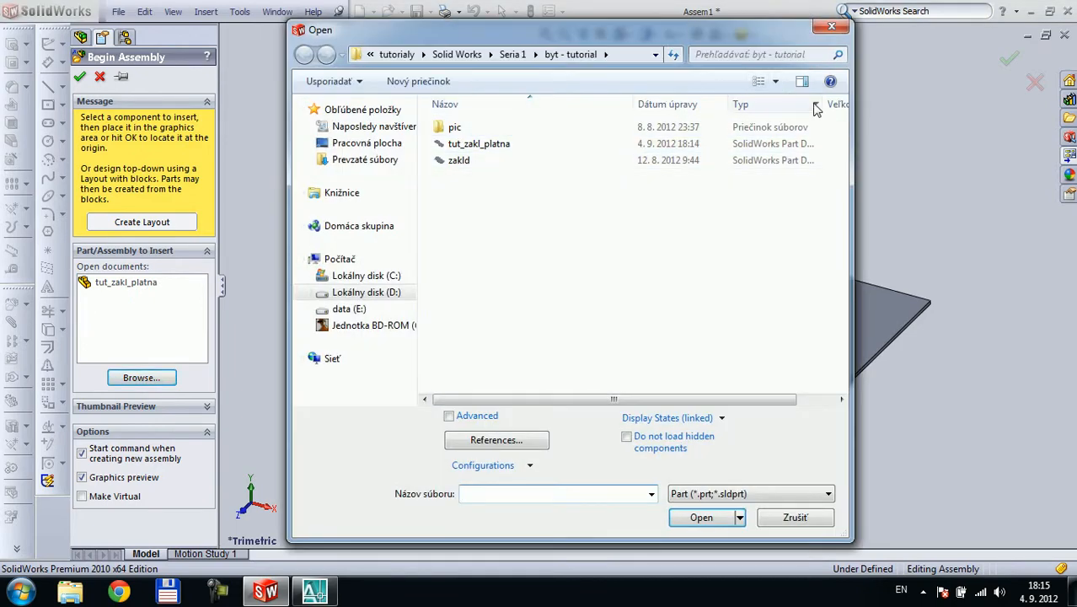
pyautogui.click(832, 27)
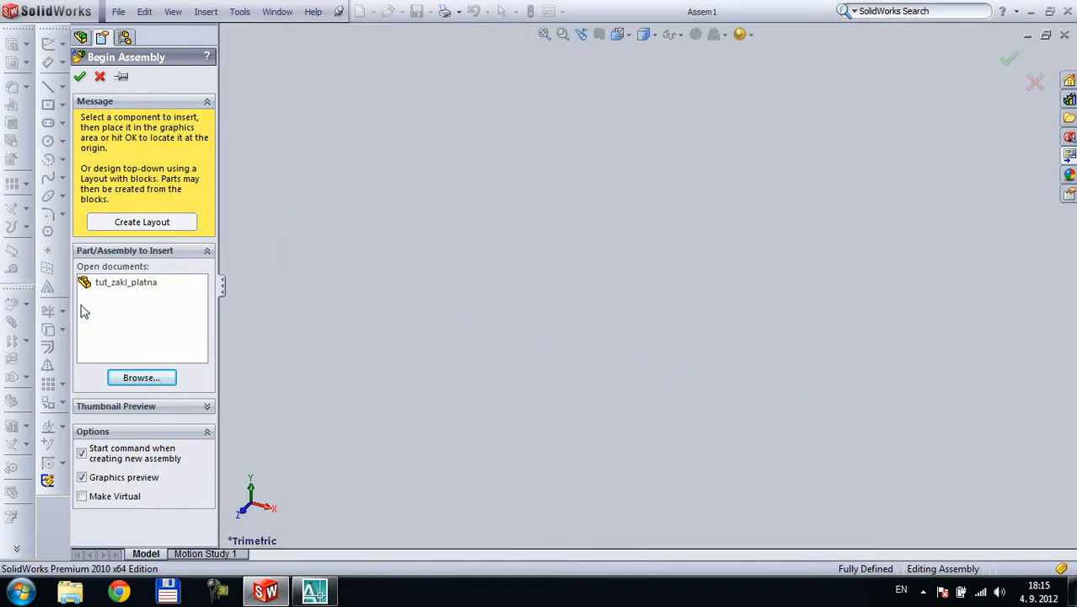
# - Insert the open part tut_zakl_platna into the assembly at the assembly origin
pyautogui.click(172, 291)
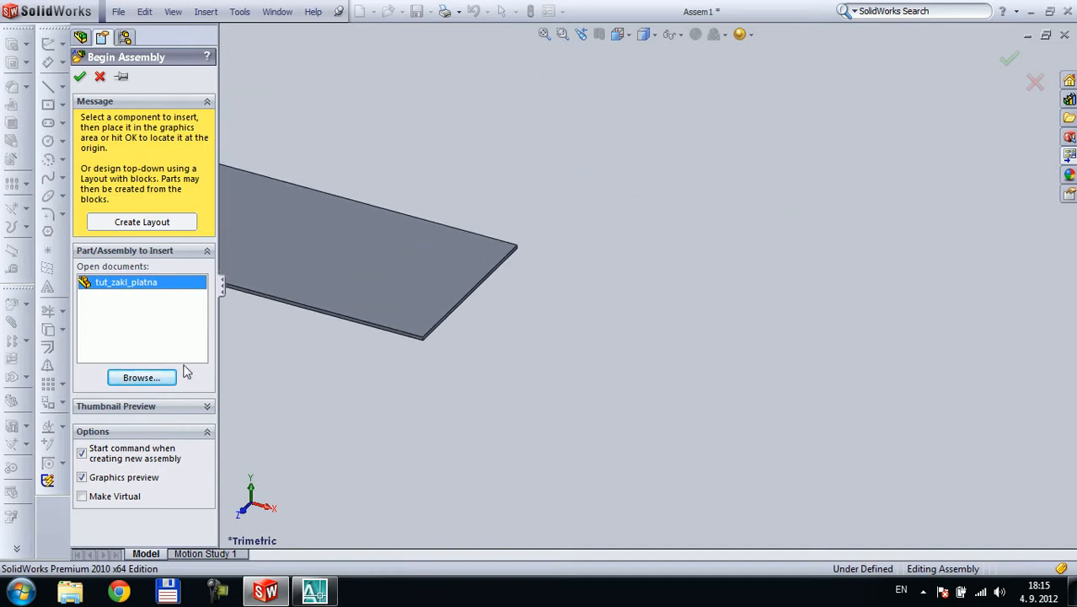
pyautogui.click(80, 77)
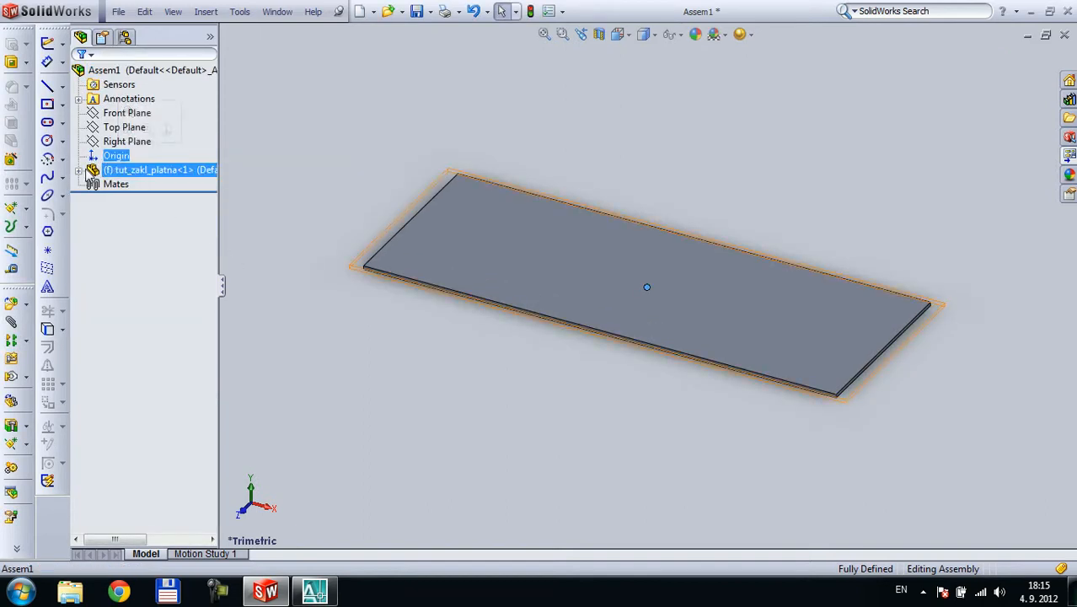
# - Examine the origin of the tut_zakl_platna component and the plate's placement in the assembly
pyautogui.click(79, 169)
pyautogui.click(135, 270)
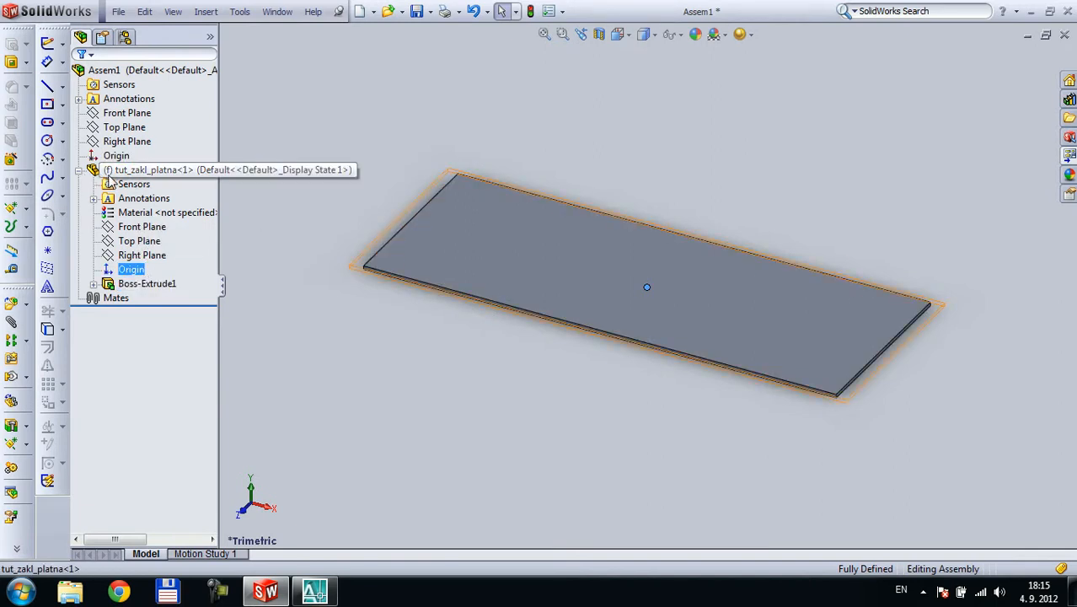
pyautogui.click(78, 171)
pyautogui.click(631, 174)
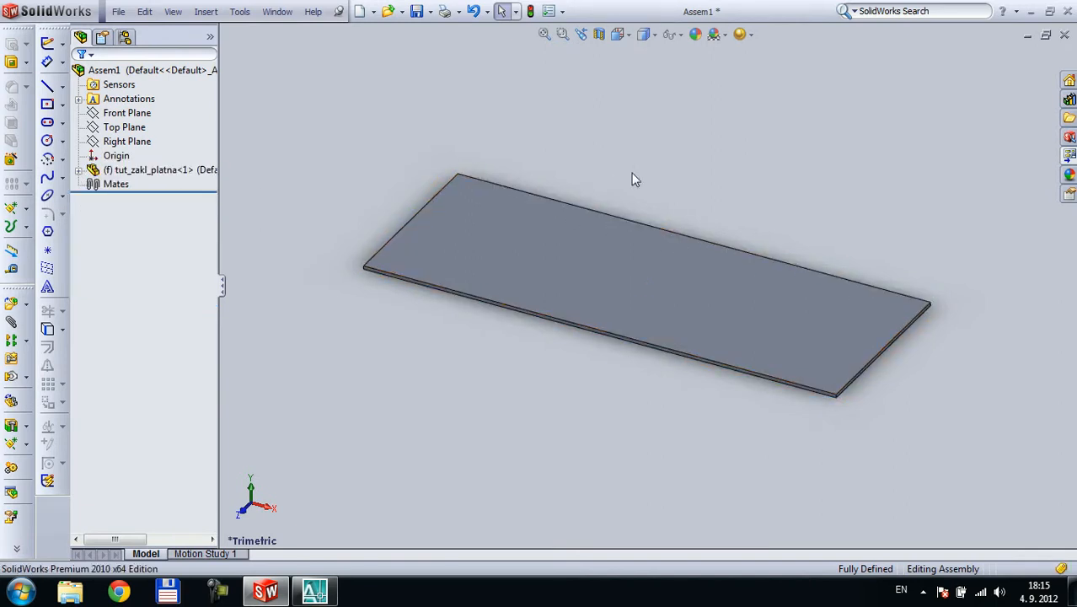
pyautogui.scroll(4, 654, 334)
pyautogui.scroll(-3, 670, 255)
pyautogui.scroll(-3, 666, 348)
pyautogui.scroll(3, 666, 347)
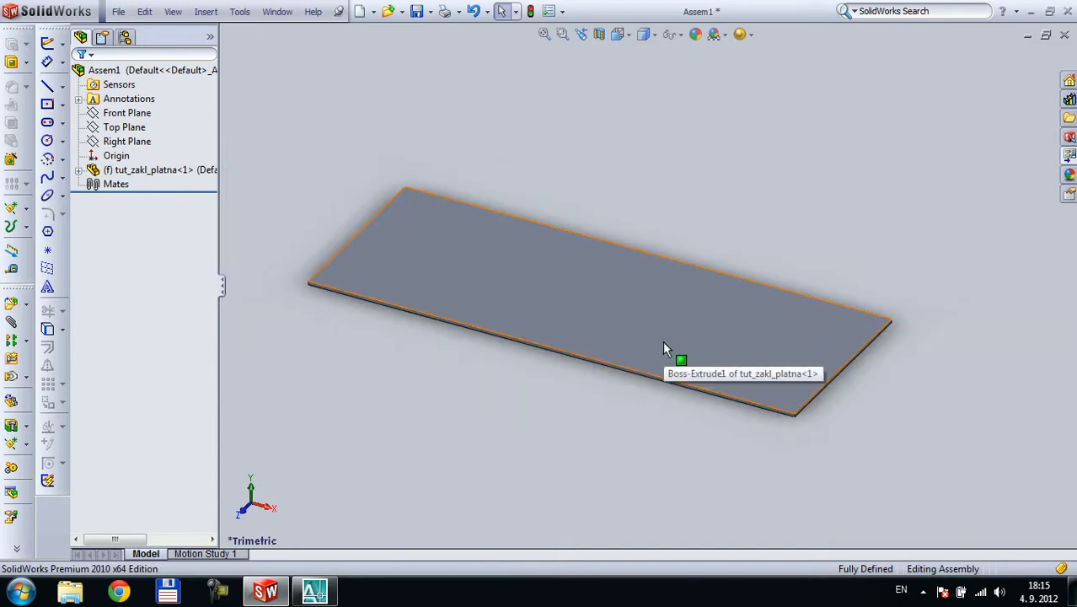
pyautogui.scroll(-1, 618, 291)
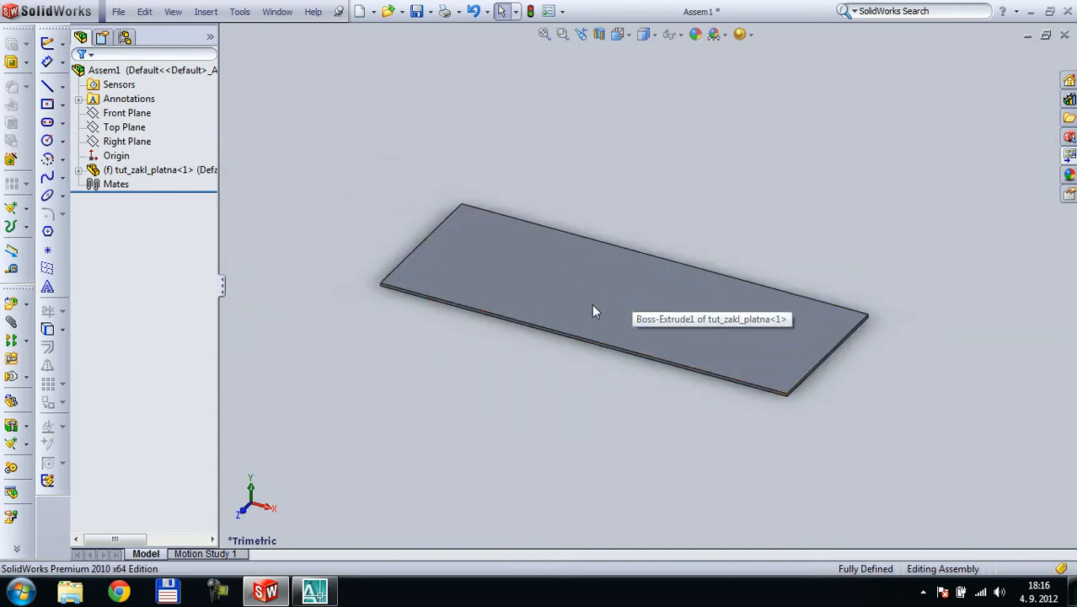
# - Save the assembly as #_tut_byt in the byt - tutorial folder
pyautogui.hotkey('ctrl', 's')
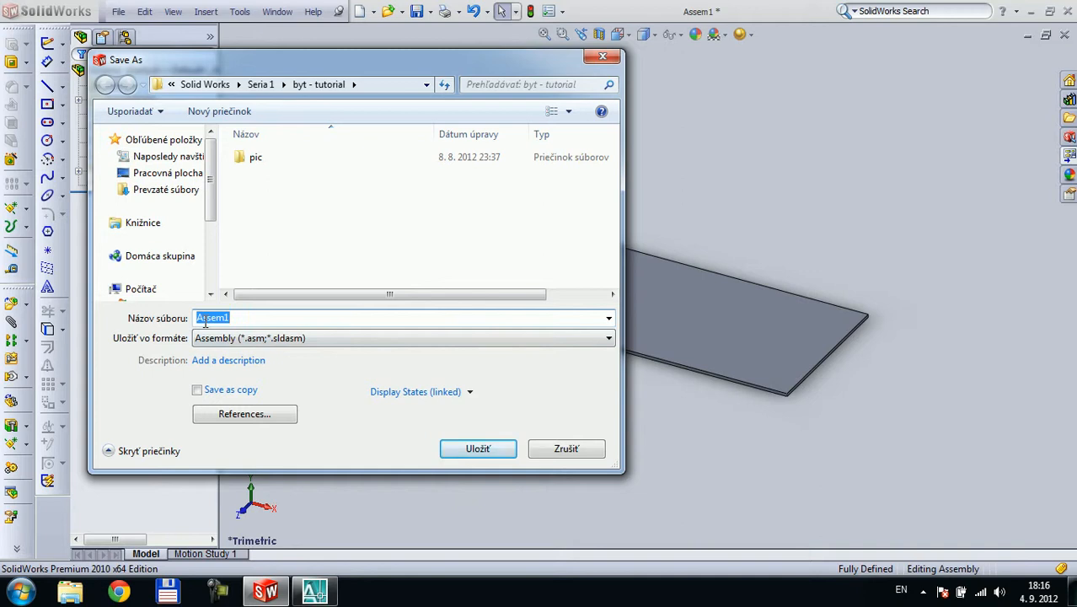
pyautogui.write('#_tut_byt')
pyautogui.click(478, 448)
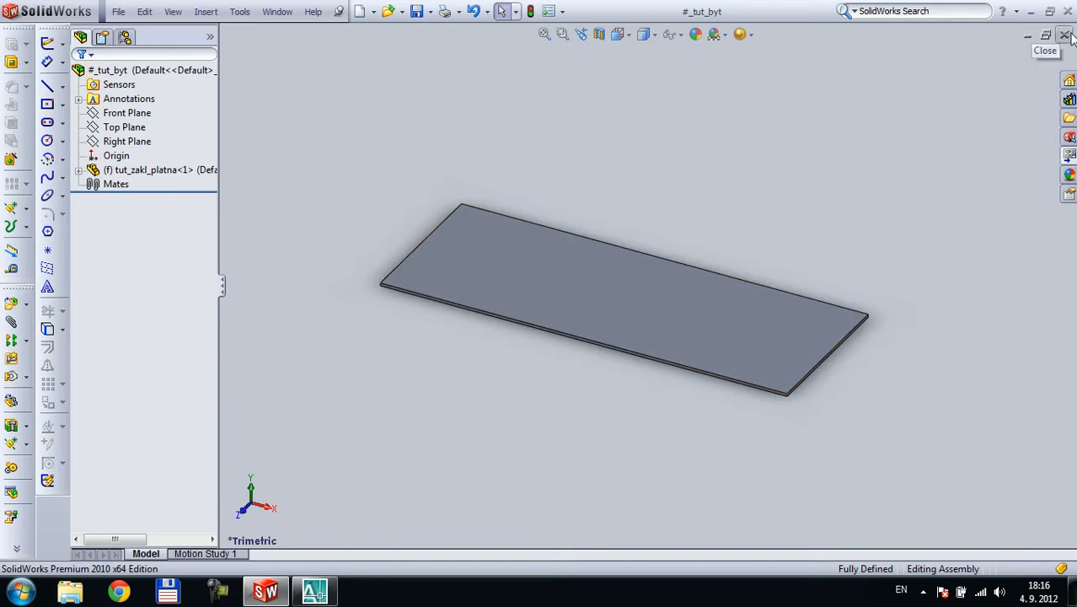
# - Switch to AutoCAD and examine the overall floor plan and the dimensioned rooms around the bathroom in podorys.dwg
pyautogui.click(322, 590)
pyautogui.scroll(-6, 509, 337)
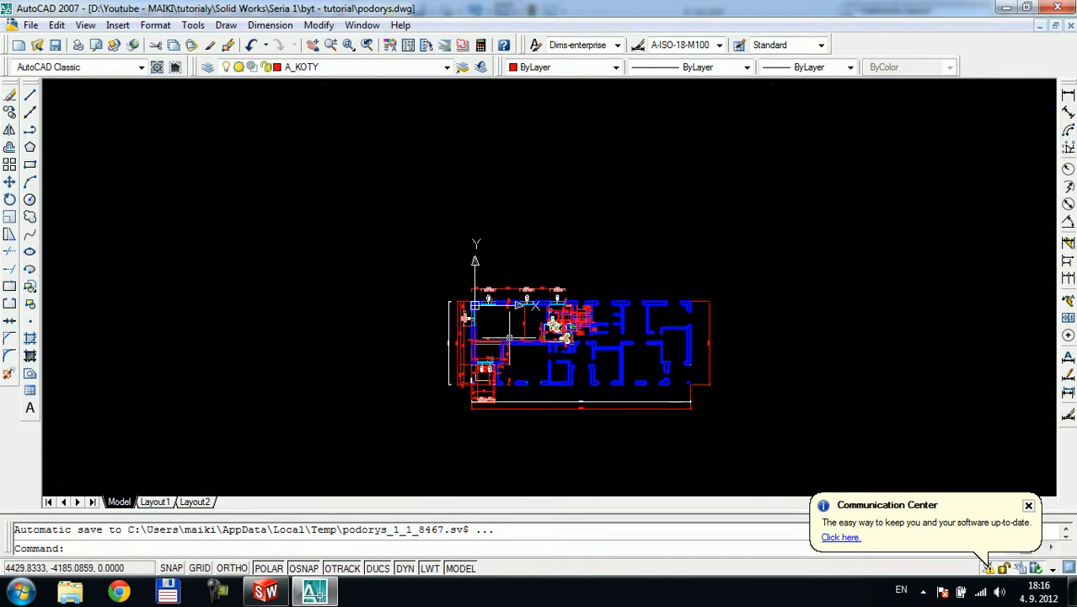
pyautogui.scroll(4, 450, 335)
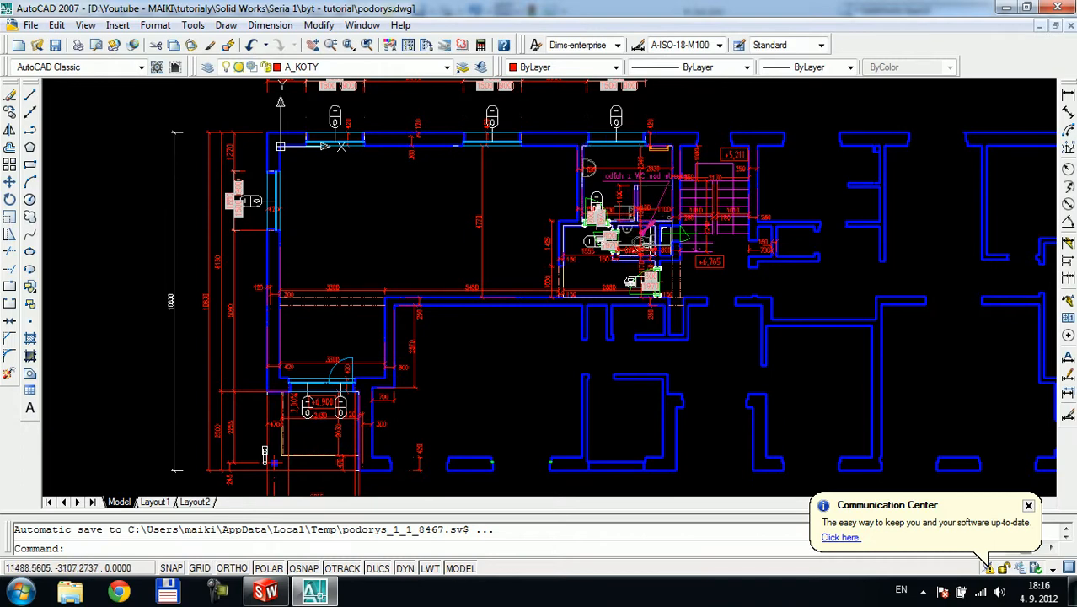
pyautogui.scroll(3, 592, 263)
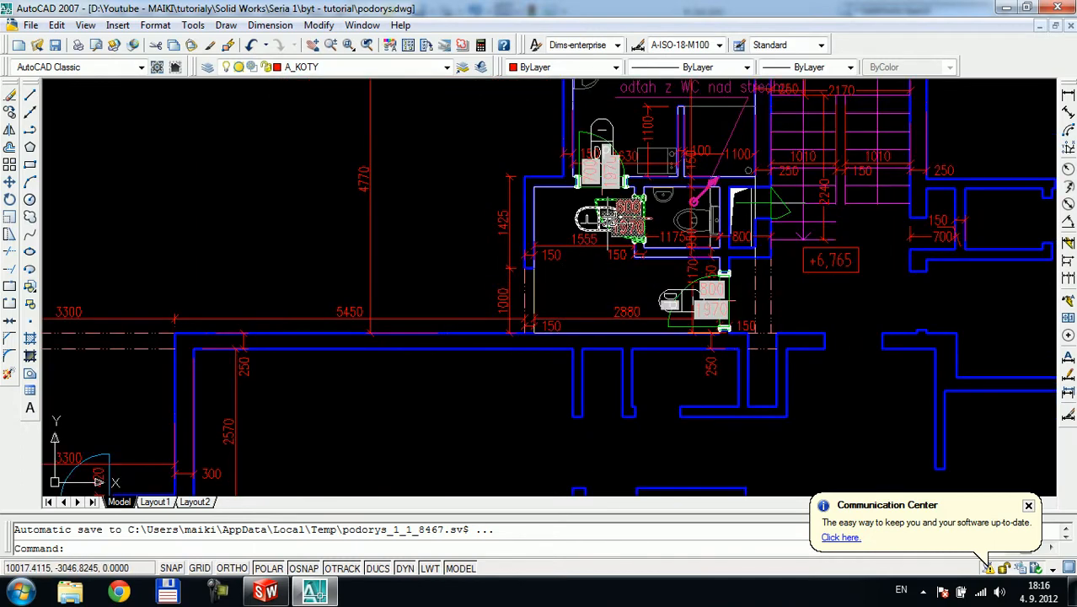
pyautogui.scroll(-3, 628, 232)
pyautogui.moveTo(408, 192); pyautogui.dragTo(486, 246, button='middle')
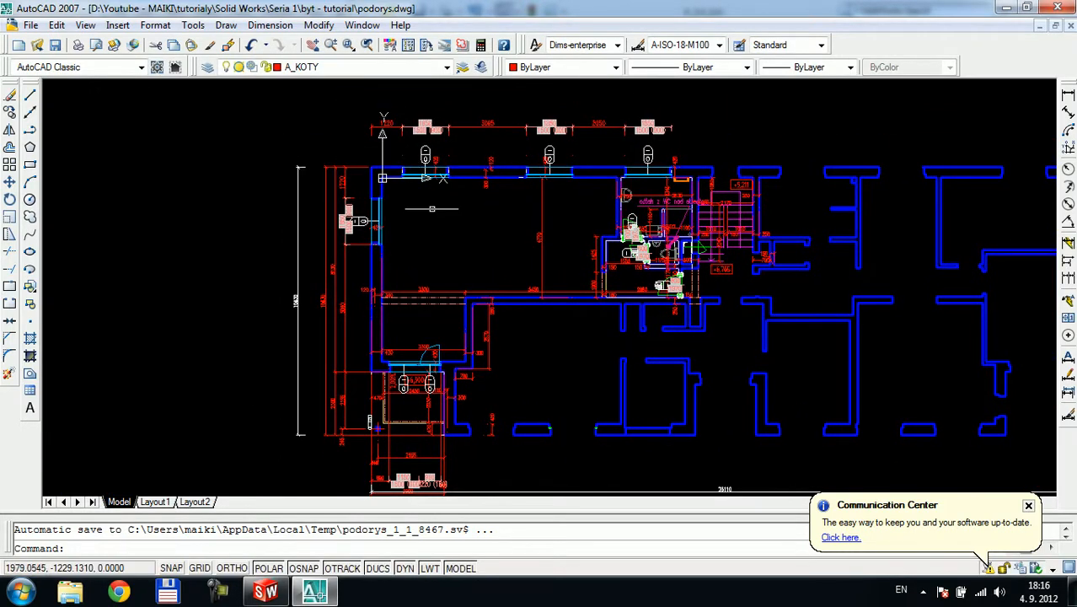
pyautogui.click(1007, 10)
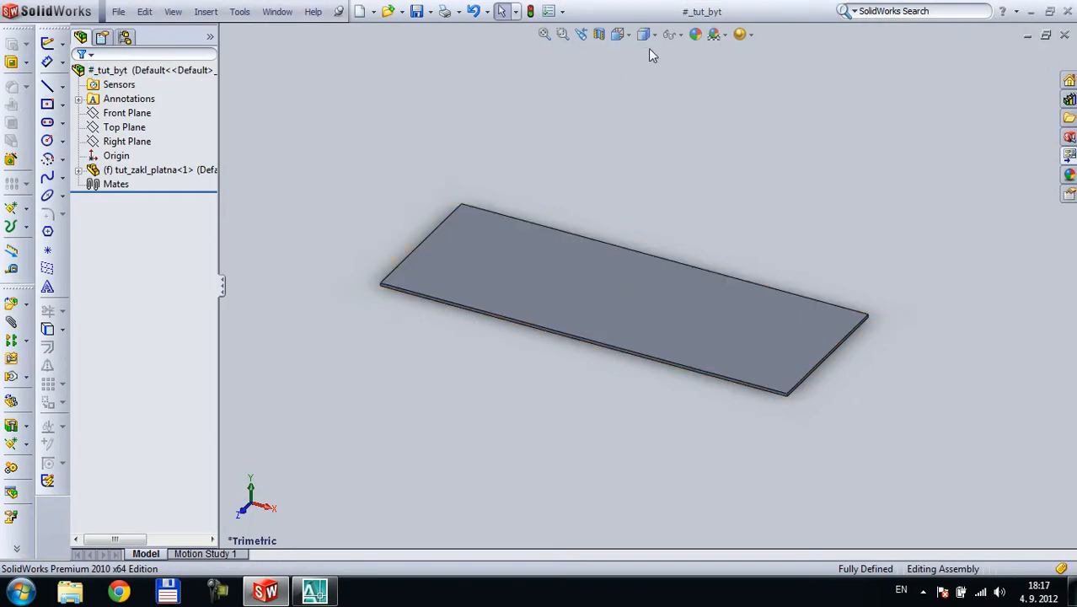
# - Close the tut_zakl_platna part and the #_tut_byt assembly
pyautogui.click(290, 12)
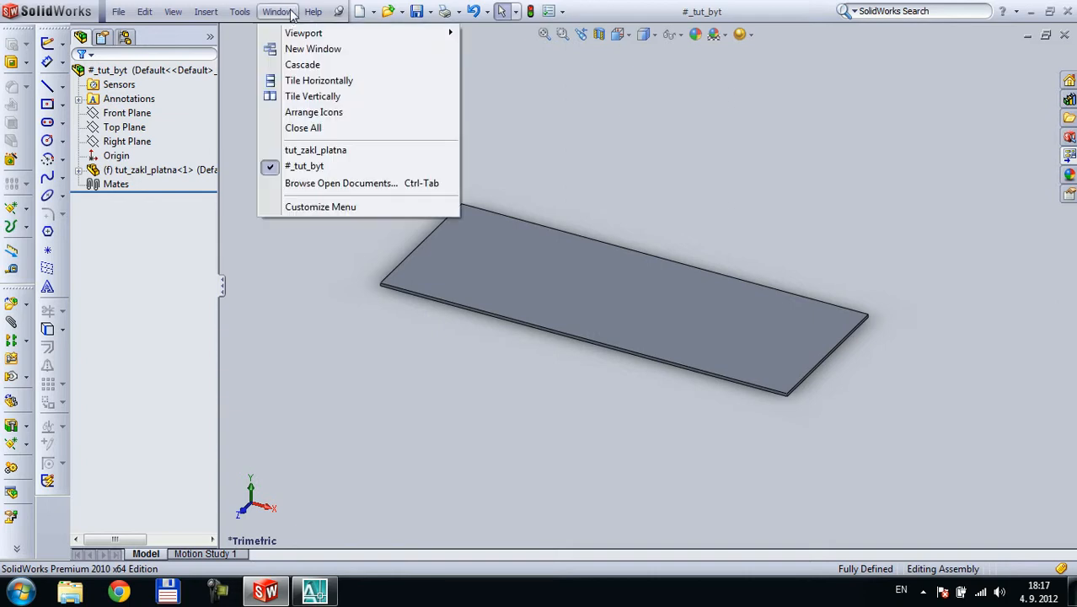
pyautogui.click(314, 150)
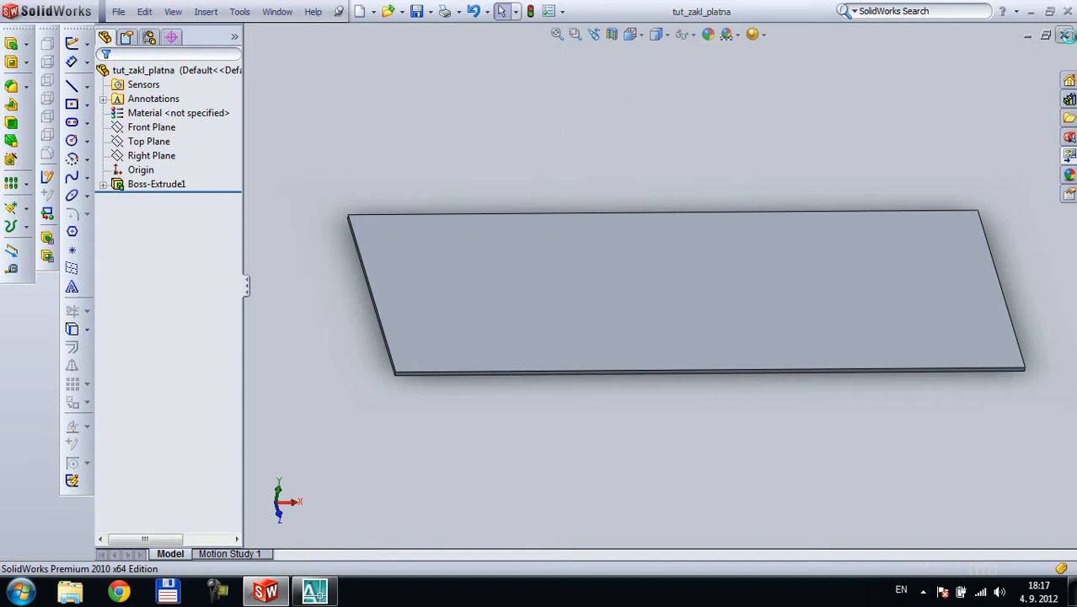
pyautogui.click(1066, 36)
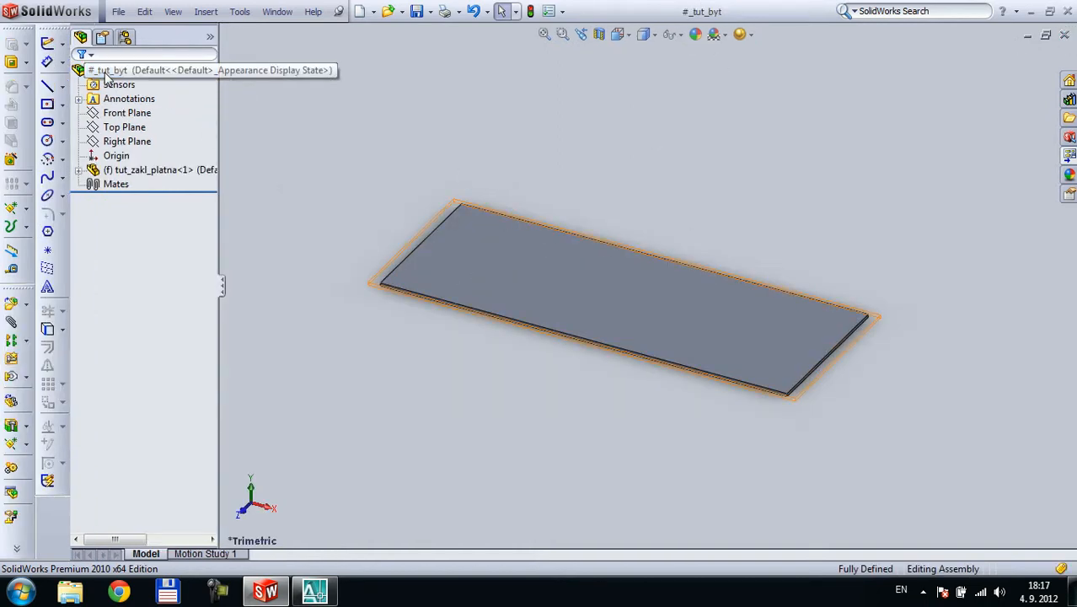
pyautogui.click(1065, 37)
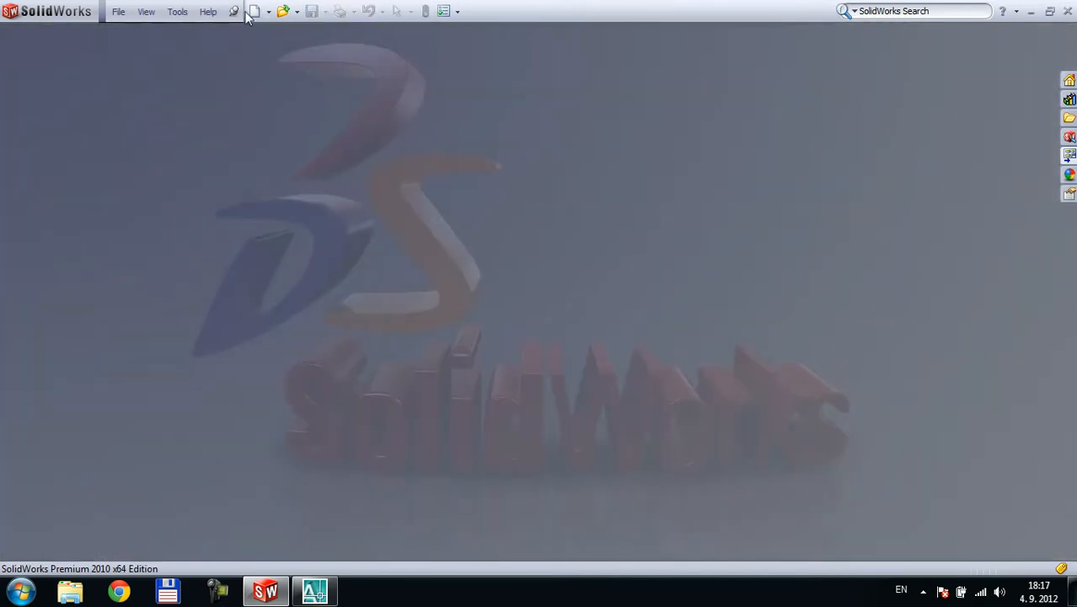
# - Create a new part document
pyautogui.click(252, 12)
pyautogui.click(287, 189)
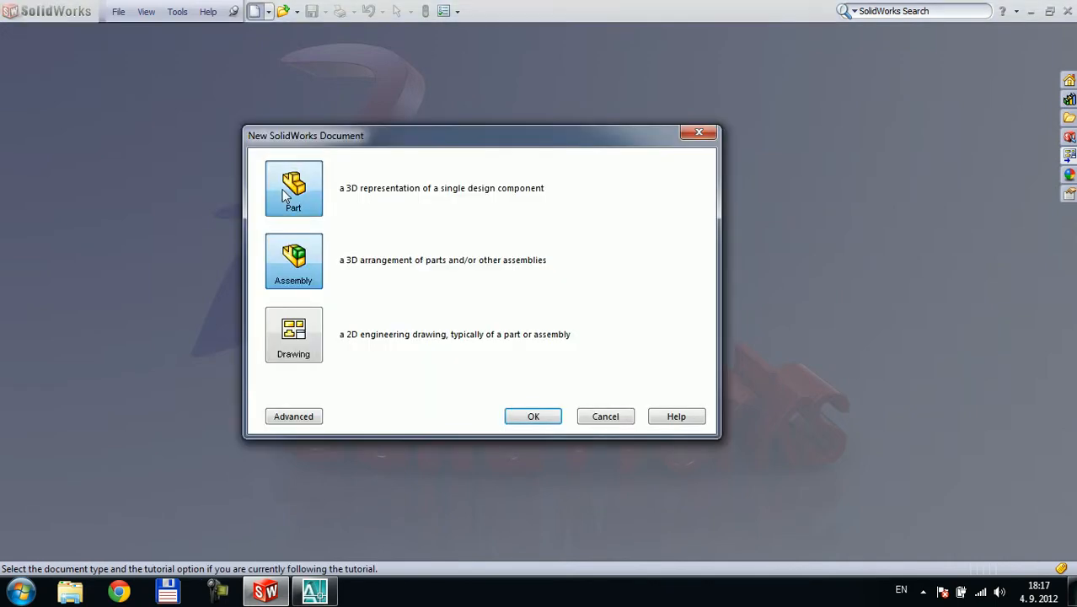
pyautogui.click(526, 414)
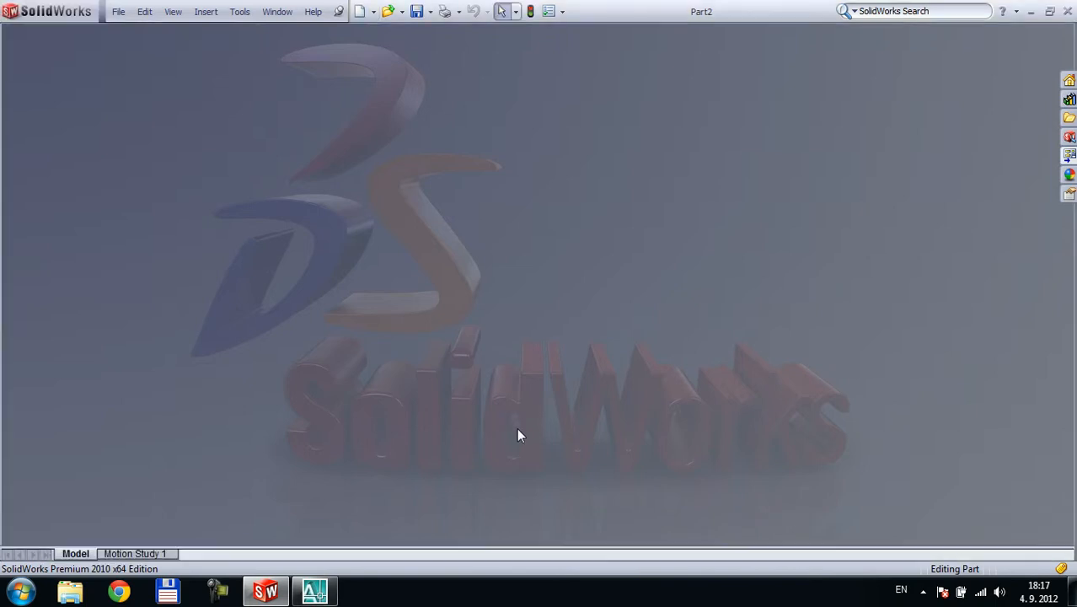
# - Open a new sketch on the Top Plane with the Line tool active
pyautogui.click(170, 141)
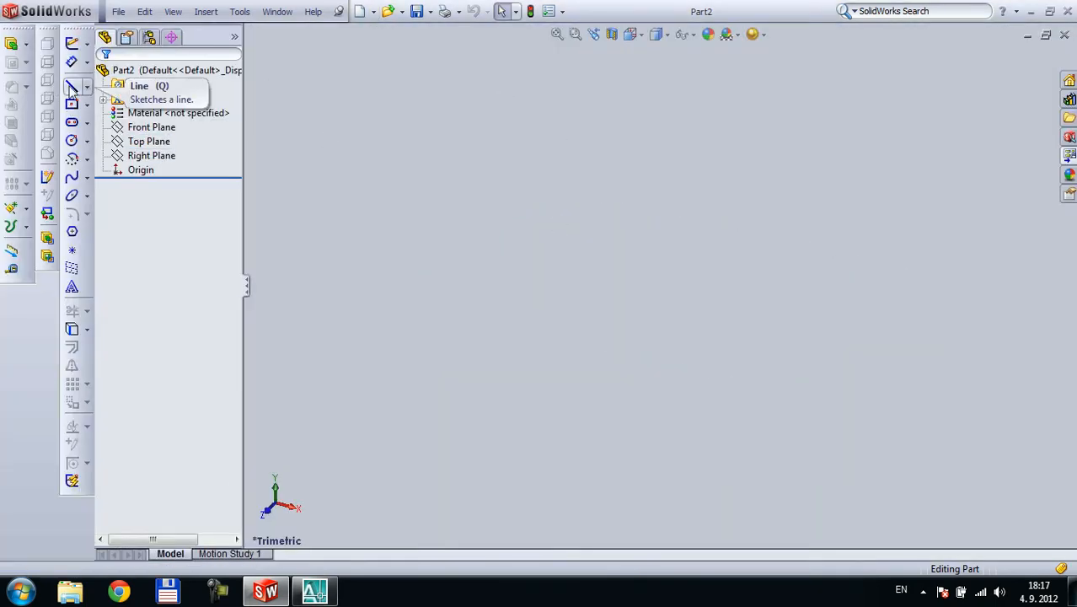
pyautogui.click(72, 87)
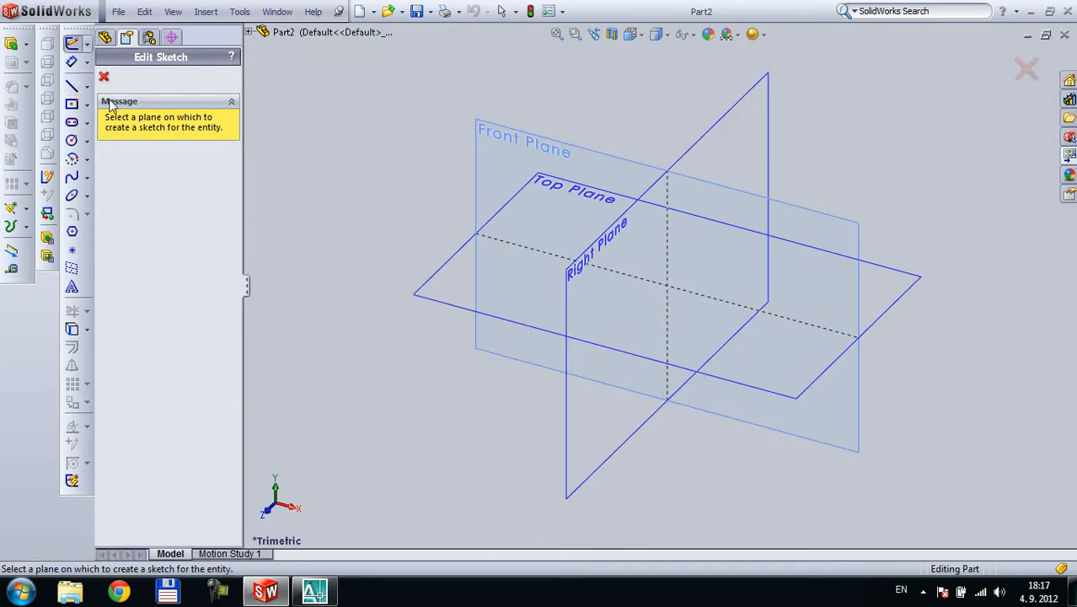
pyautogui.press('Escape')
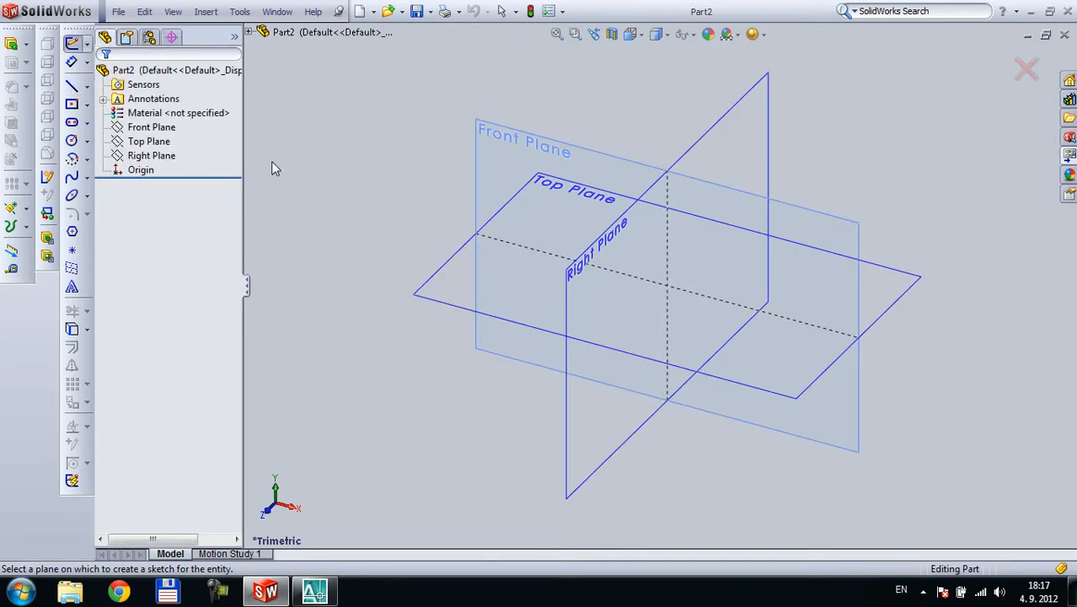
pyautogui.click(165, 129)
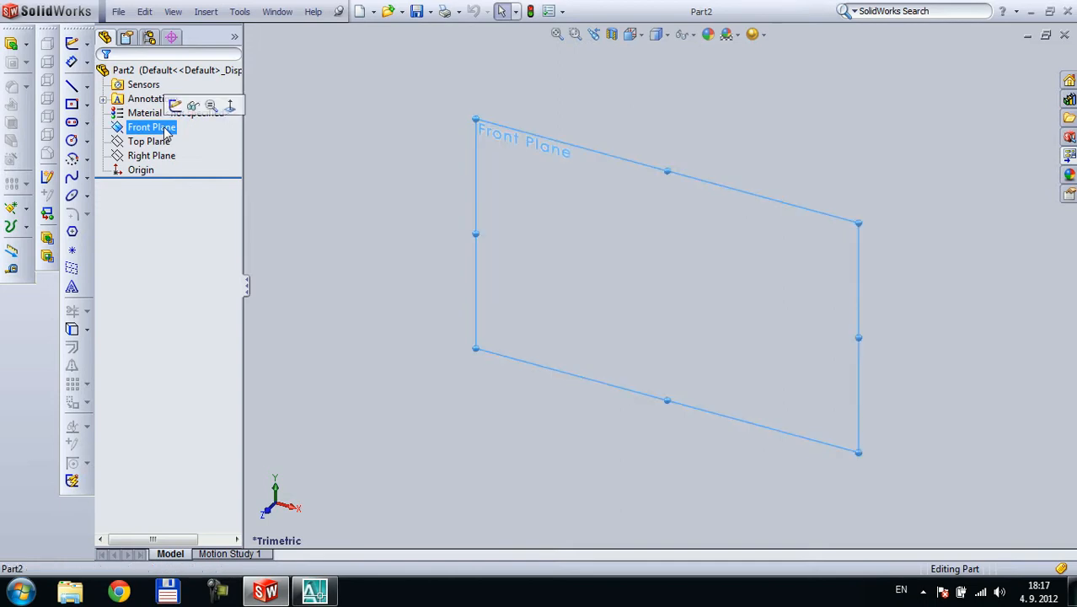
pyautogui.keyDown('ctrl'); pyautogui.click(166, 155); pyautogui.keyUp('ctrl')
pyautogui.click(165, 147)
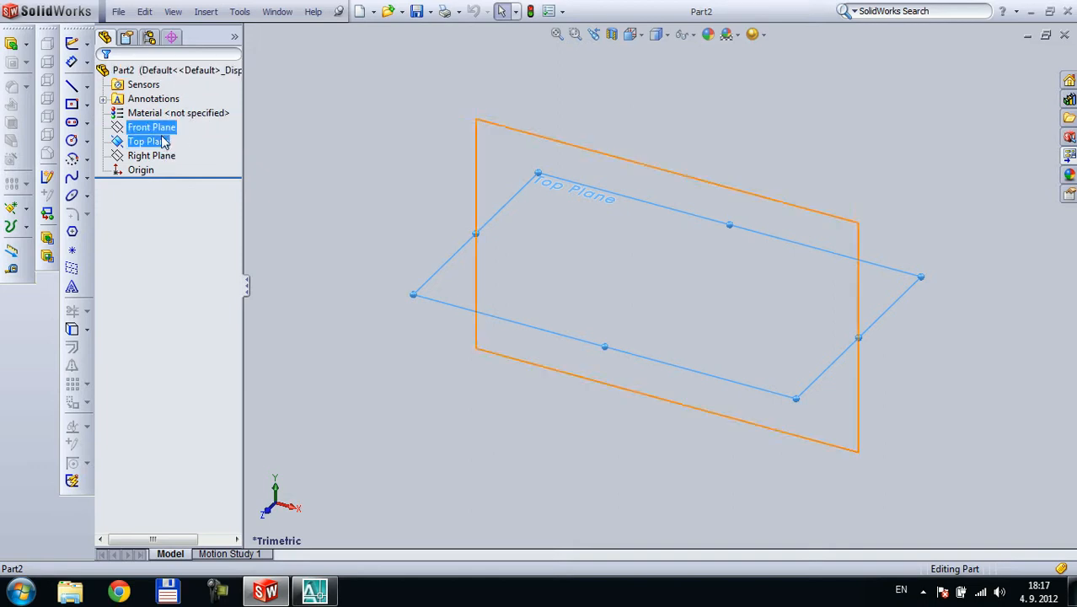
pyautogui.click(74, 88)
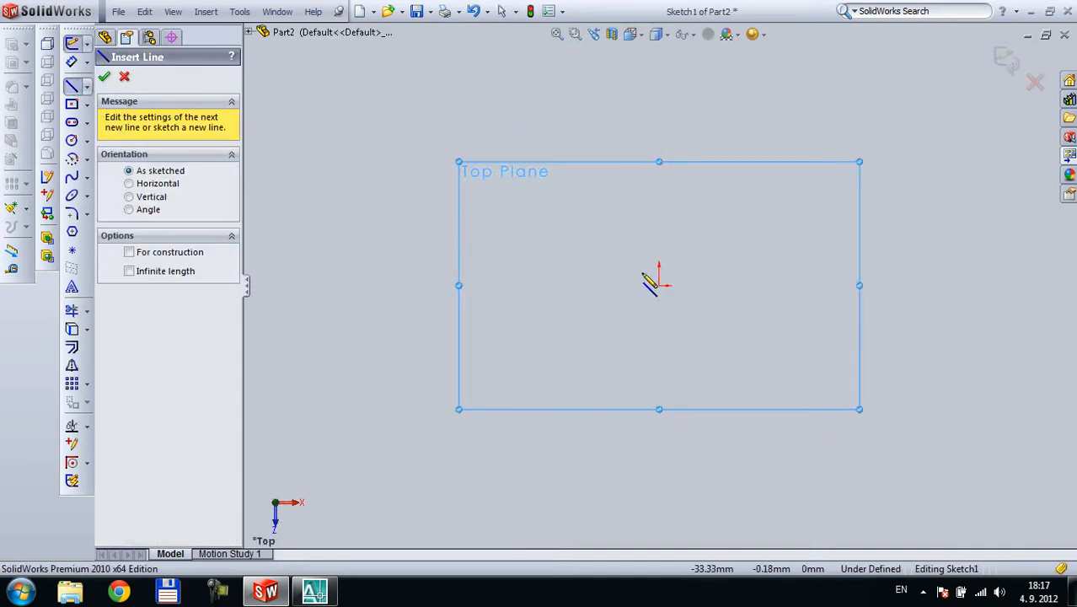
# - Switch to AutoCAD and examine the floor plan's outer wall corner near the drawing origin and the overall outline
pyautogui.click(314, 591)
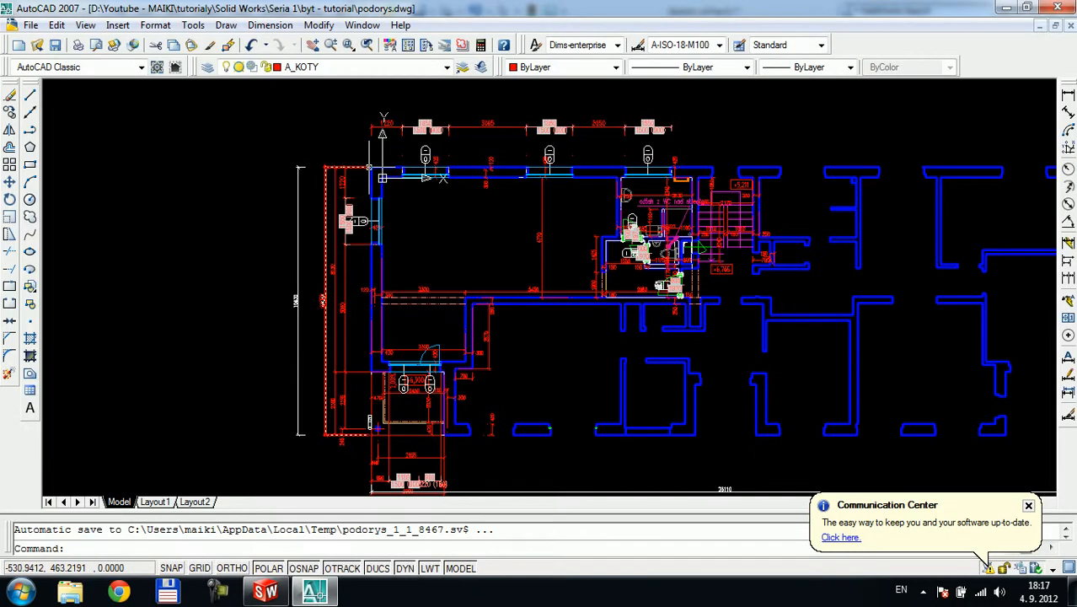
pyautogui.scroll(5, 372, 167)
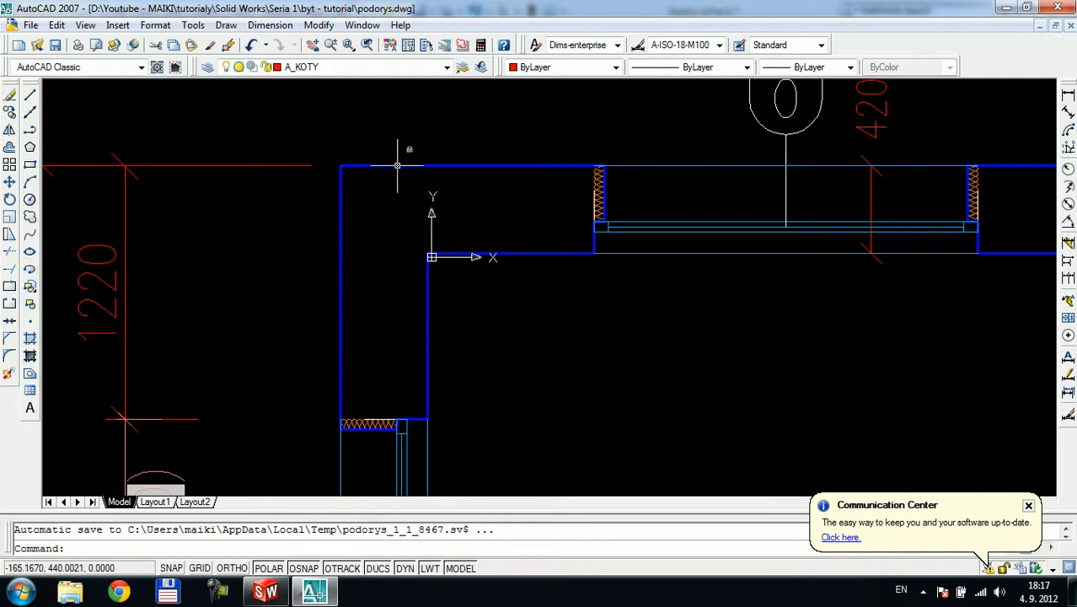
pyautogui.scroll(-8, 331, 174)
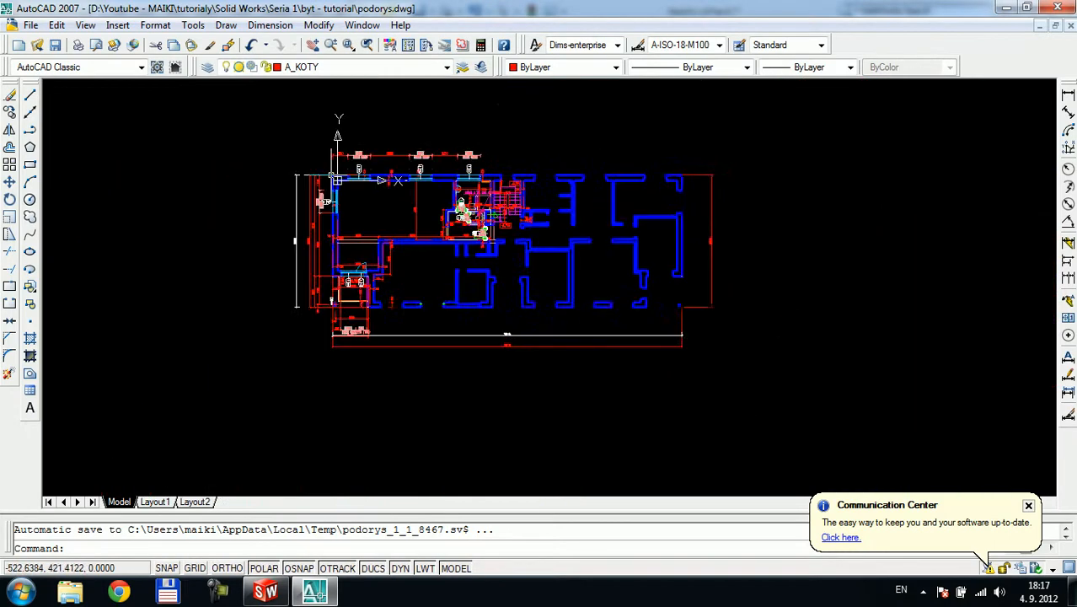
pyautogui.scroll(3, 333, 178)
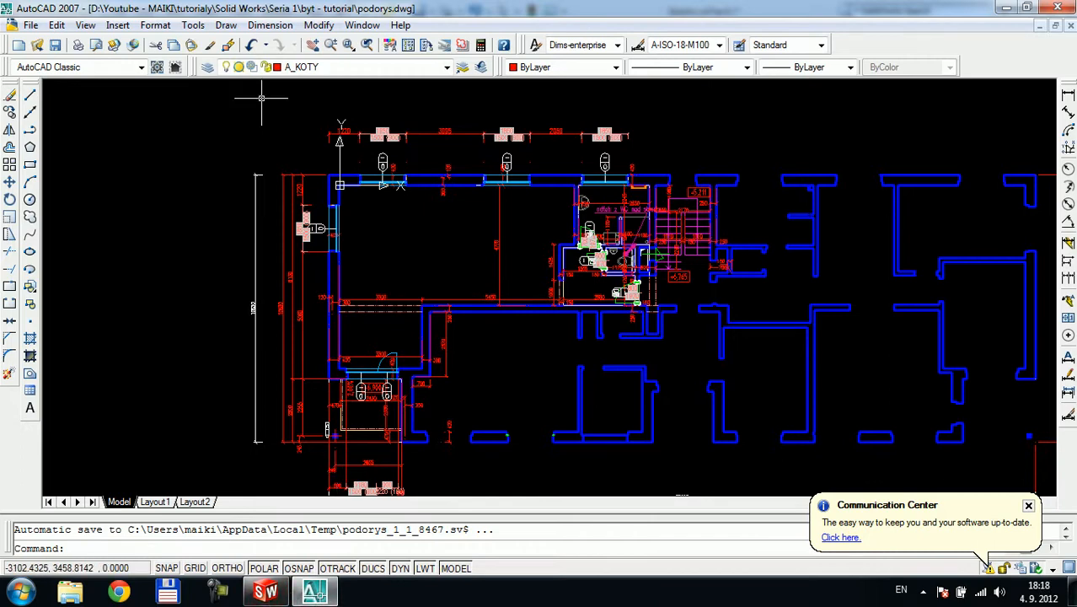
pyautogui.click(267, 590)
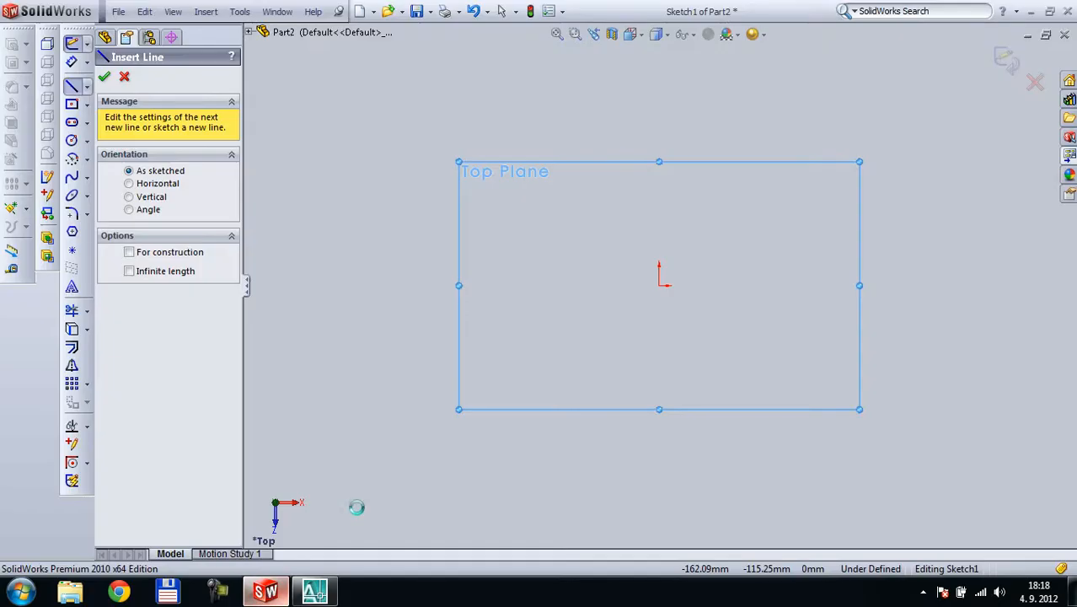
# - In the SolidWorks sketch, draw connected lines from the origin about 73 mm down, 93 mm right, around a narrow downward projection, and farther right
pyautogui.click(659, 285)
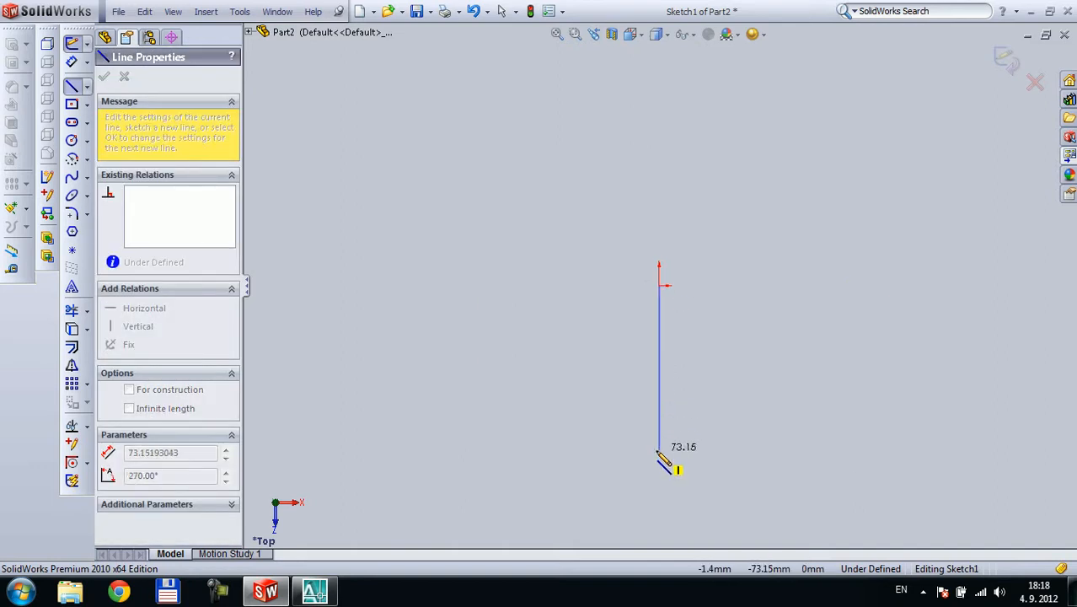
pyautogui.click(659, 450)
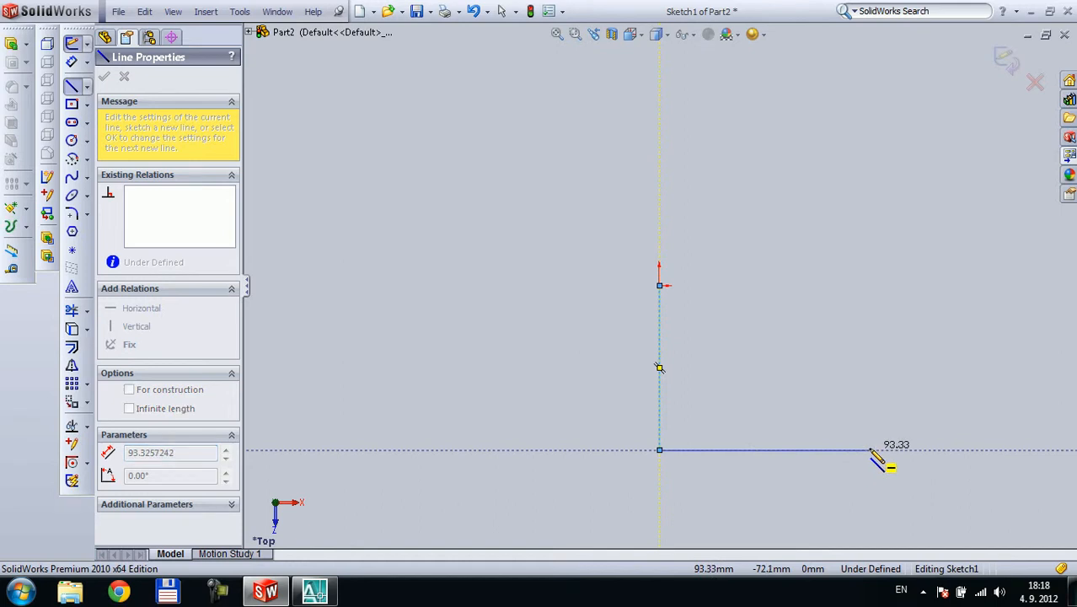
pyautogui.click(870, 449)
pyautogui.click(870, 516)
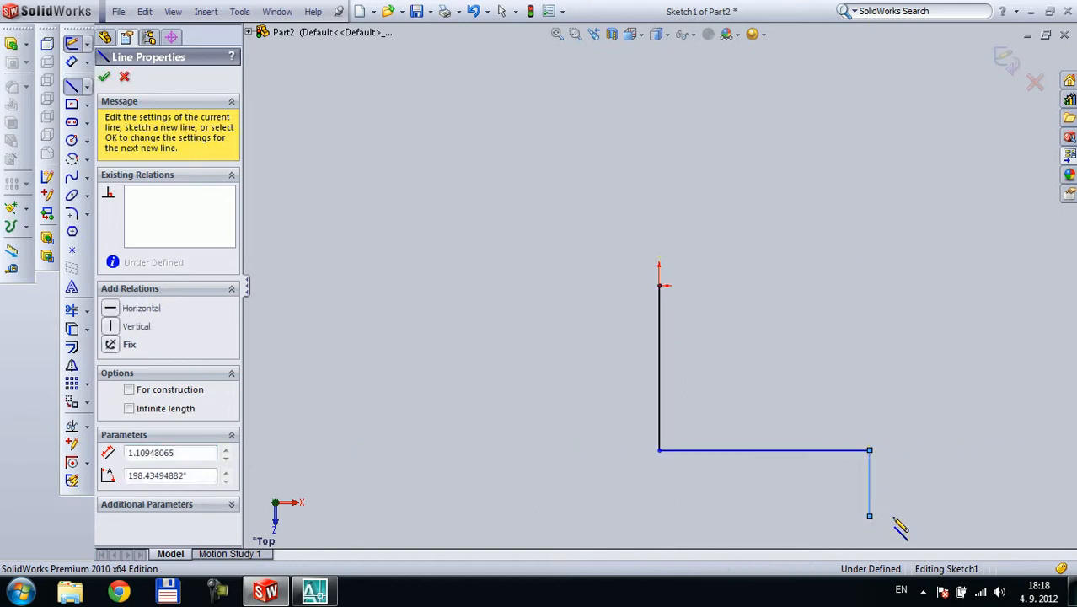
pyautogui.click(896, 516)
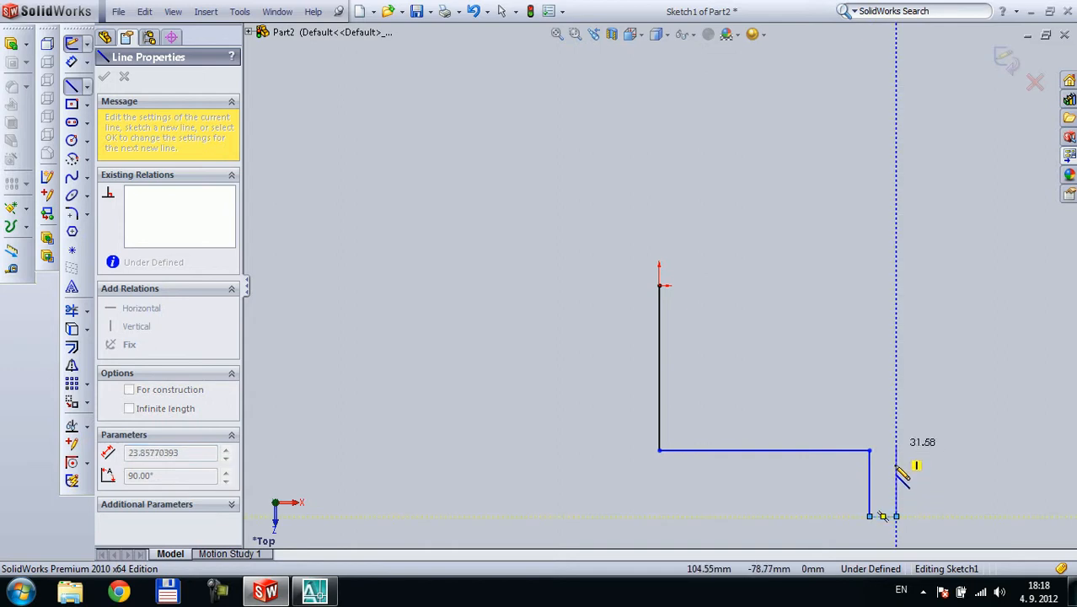
pyautogui.click(897, 449)
pyautogui.click(956, 449)
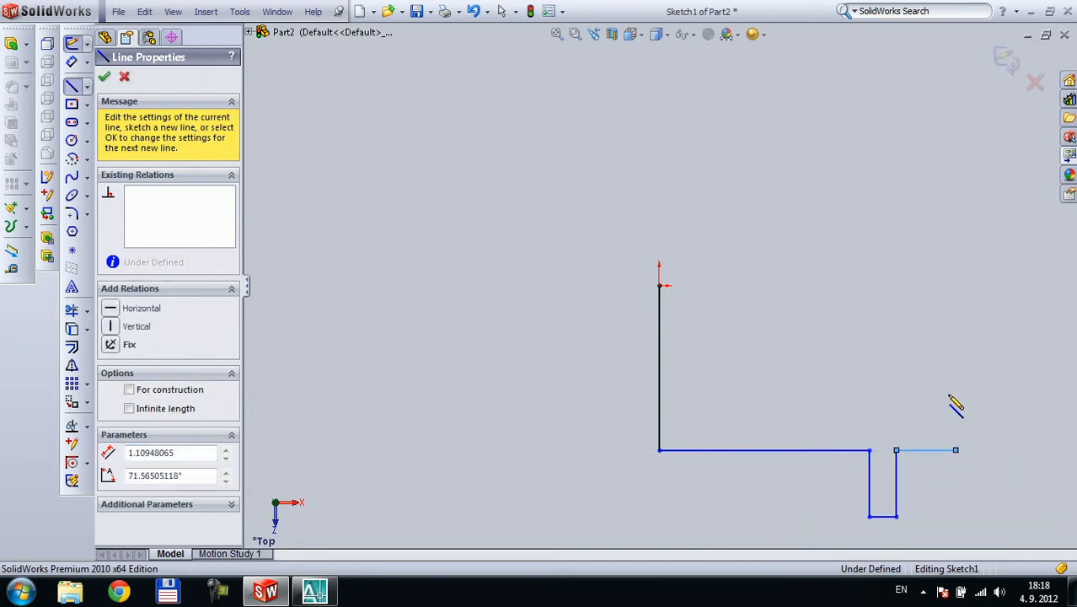
# - Continue the line chain upward, about 35 mm right and about 73 mm up, and close the profile with a slanted line to the origin
pyautogui.click(956, 333)
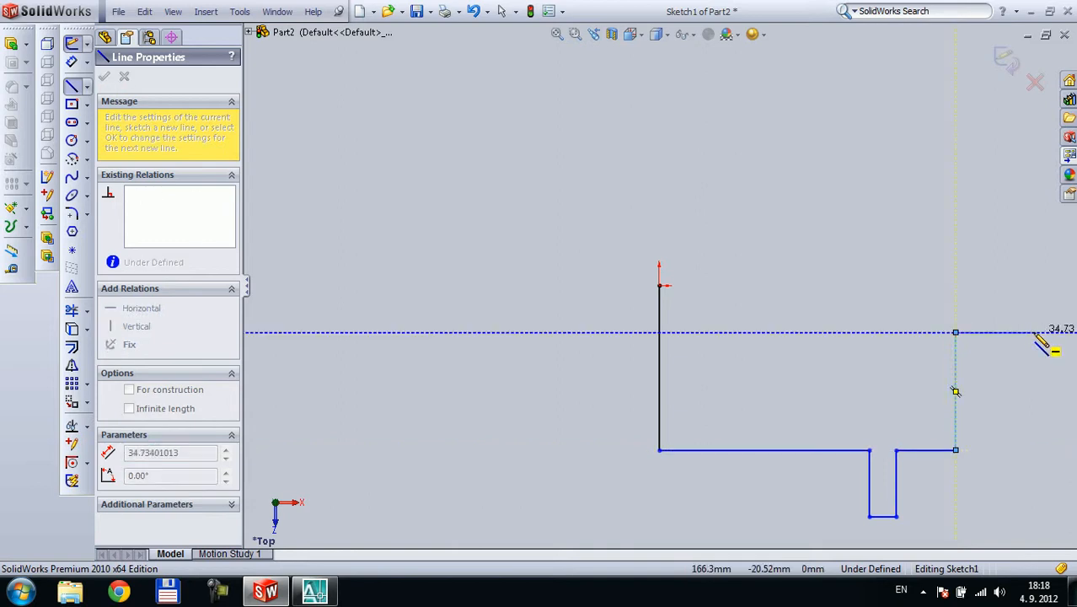
pyautogui.click(1034, 333)
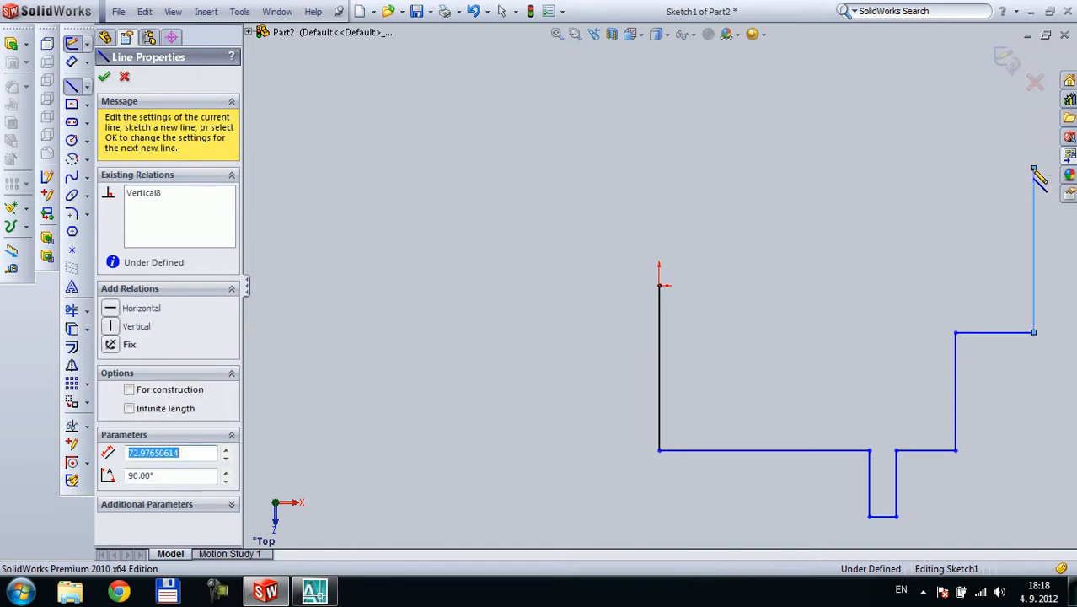
pyautogui.click(1035, 169)
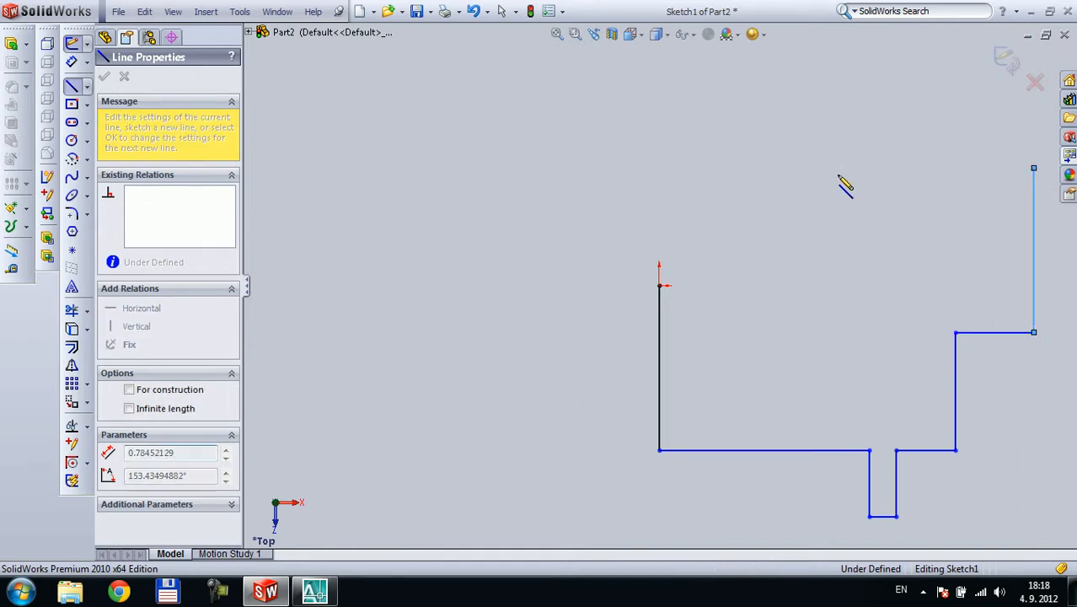
pyautogui.click(660, 286)
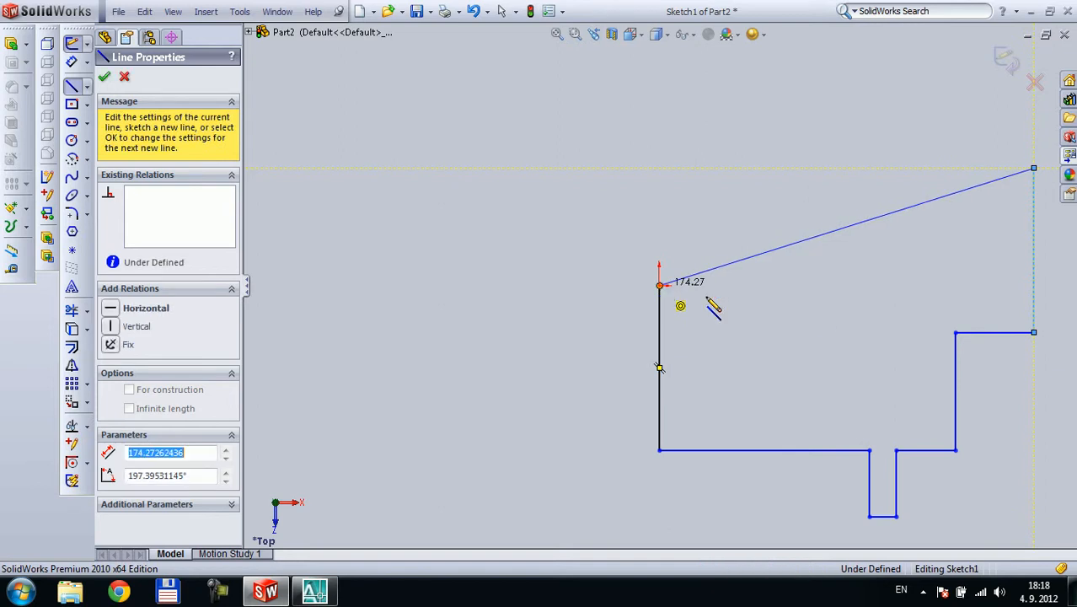
pyautogui.press('Escape')
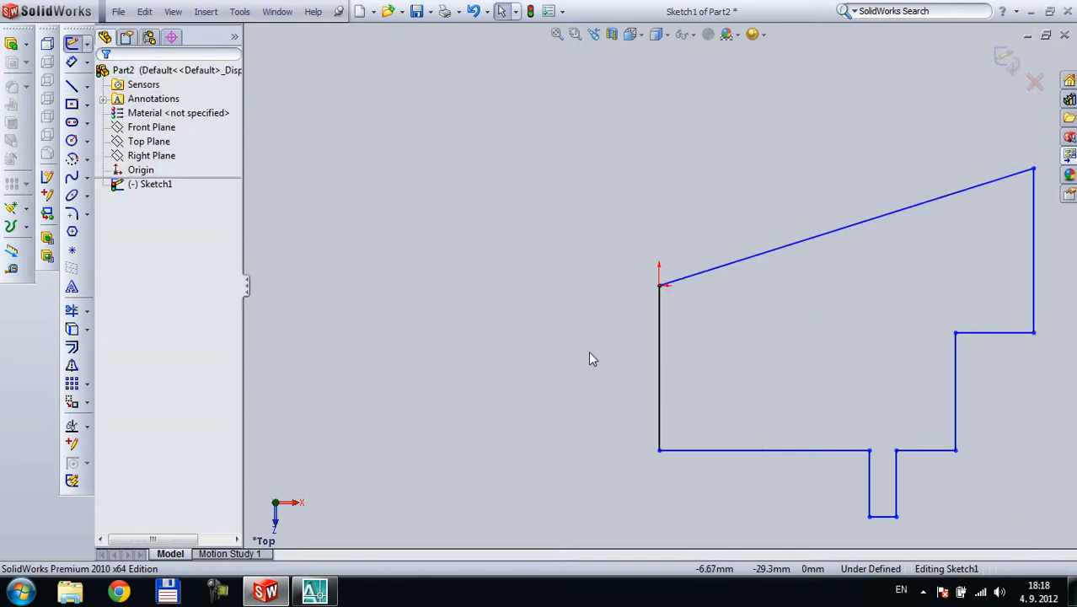
pyautogui.scroll(1, 791, 335)
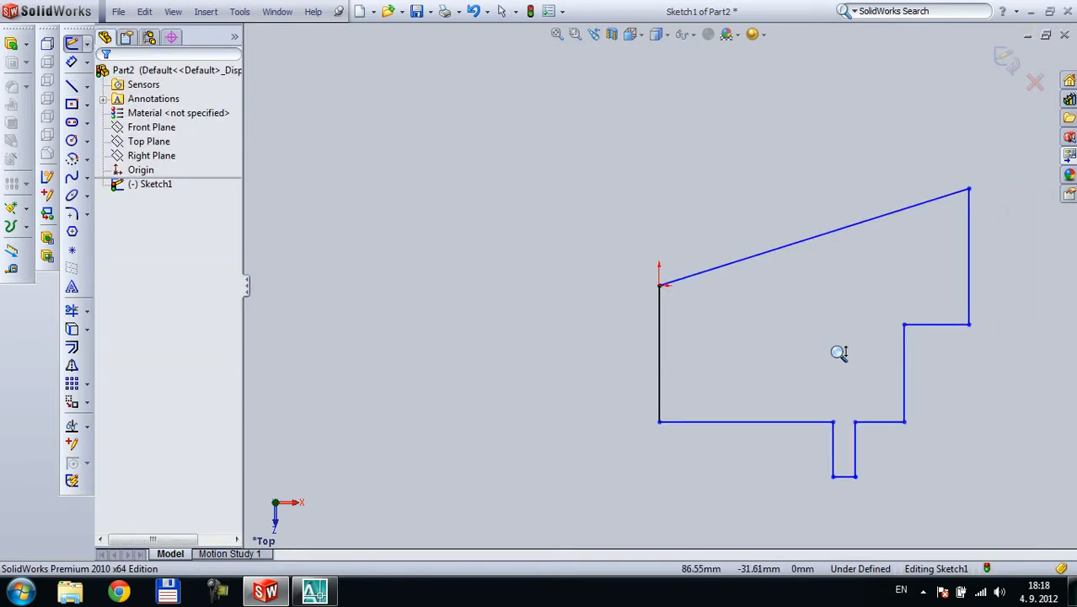
# - Enlarge the downward projection to about 20 mm wide, ending about 148 mm below the origin, and compare the outline with the AutoCAD floor plan
pyautogui.keyDown('ctrl'); pyautogui.moveTo(827, 346); pyautogui.dragTo(462, 251, button='middle'); pyautogui.keyUp('ctrl')
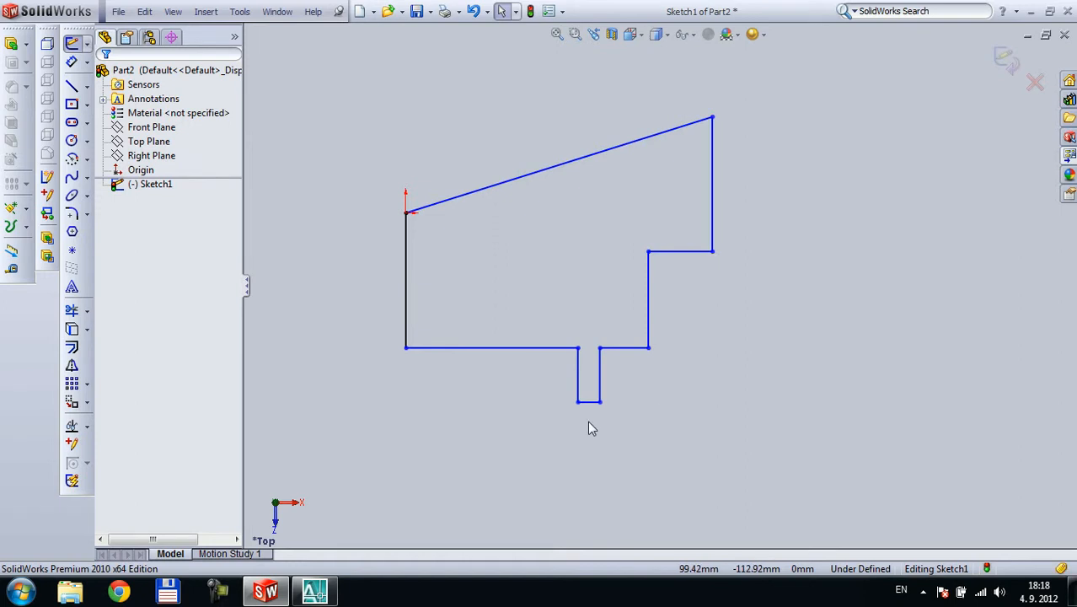
pyautogui.moveTo(576, 402); pyautogui.dragTo(564, 484)
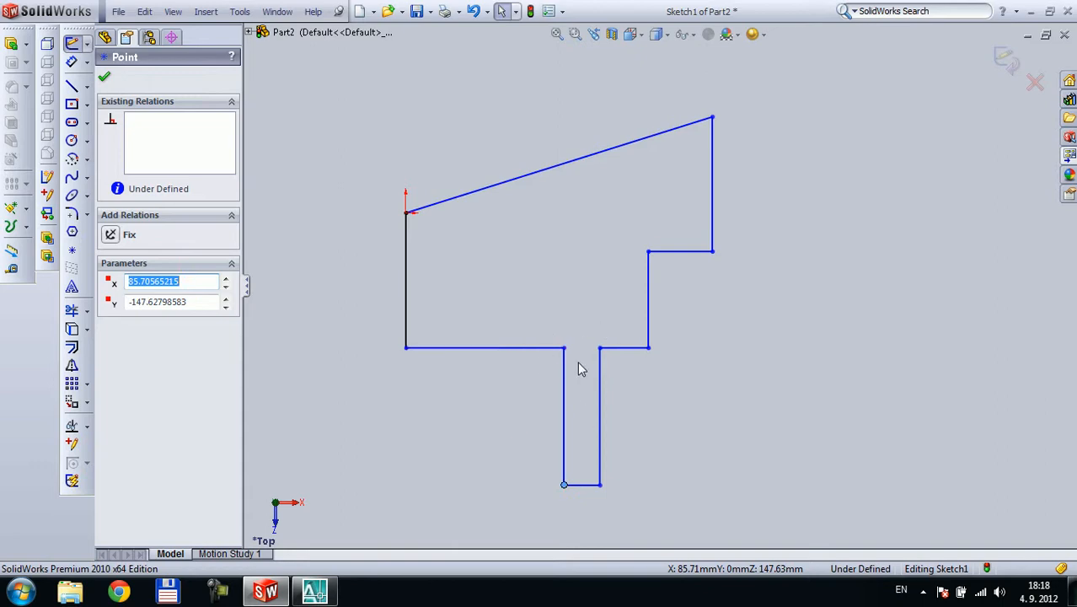
pyautogui.click(315, 591)
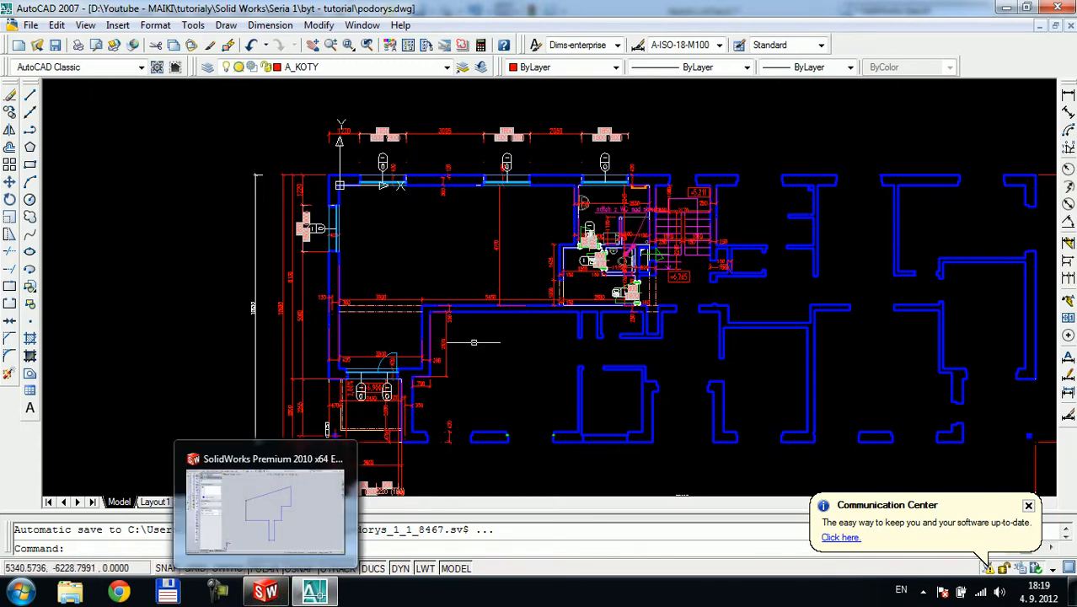
pyautogui.click(266, 591)
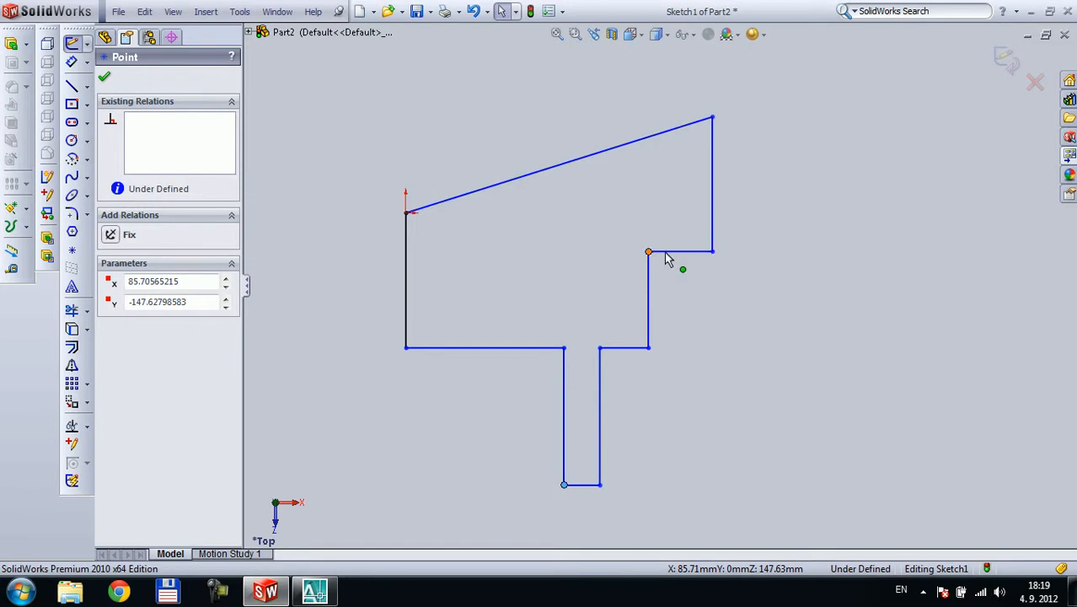
# - Make the slanted line running from the origin to the upper right corner horizontal
pyautogui.press('Escape')
pyautogui.click(613, 156)
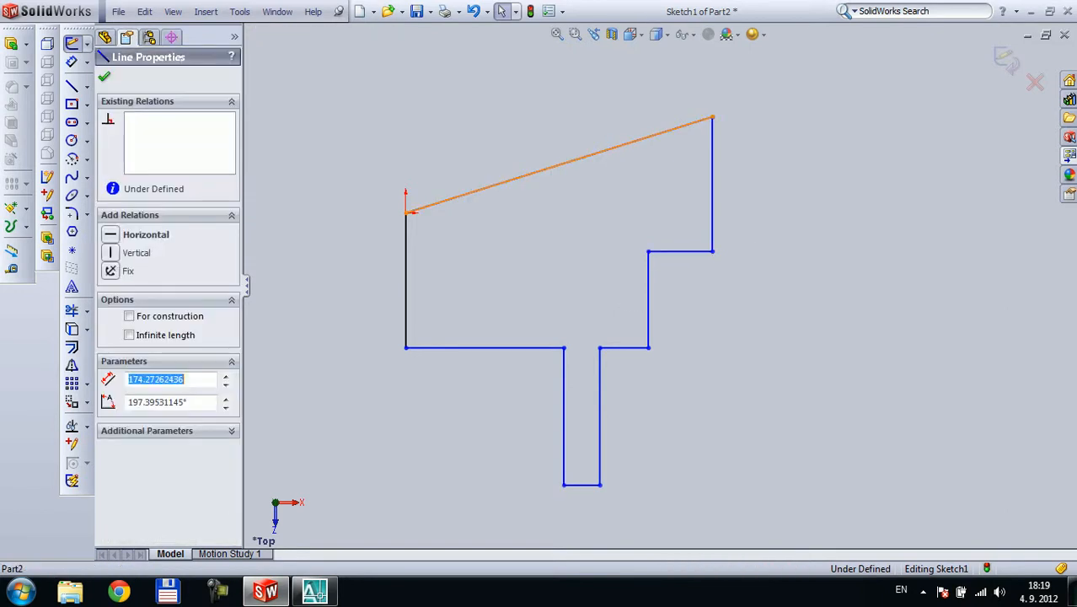
pyautogui.click(140, 234)
pyautogui.press('Escape')
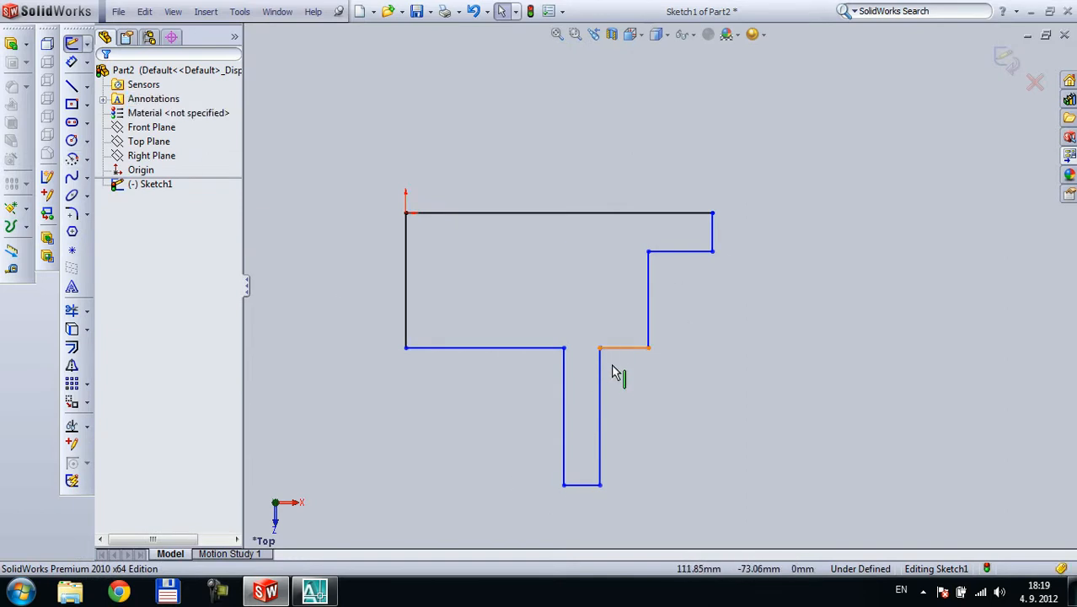
# - Move the short horizontal line right of the projection down and make it collinear with the bottom line left of the projection
pyautogui.moveTo(615, 358); pyautogui.dragTo(622, 400)
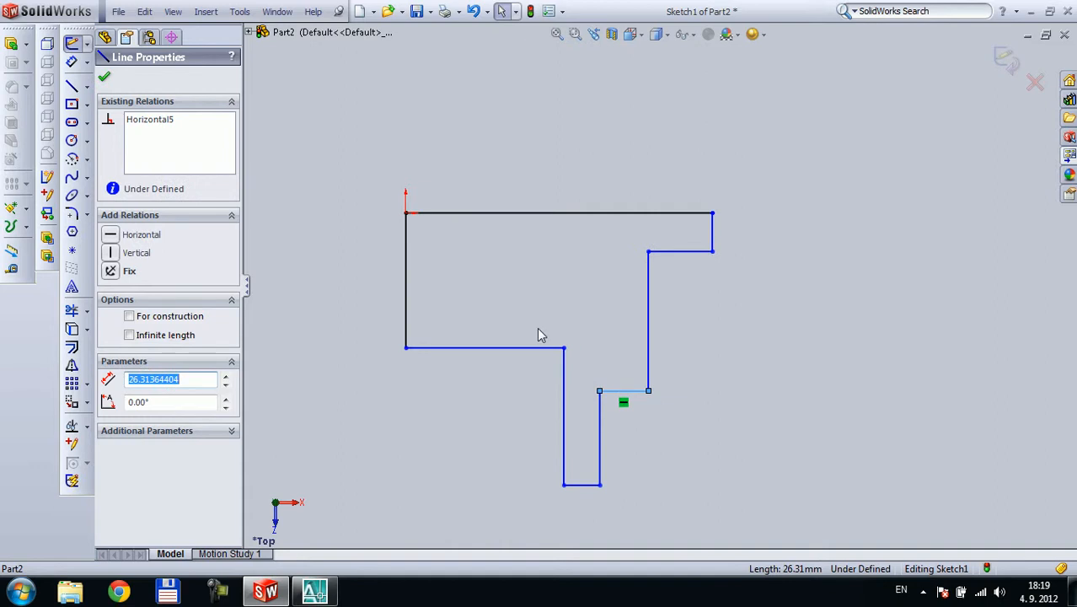
pyautogui.click(533, 349)
pyautogui.keyDown('ctrl'); pyautogui.click(637, 391); pyautogui.keyUp('ctrl')
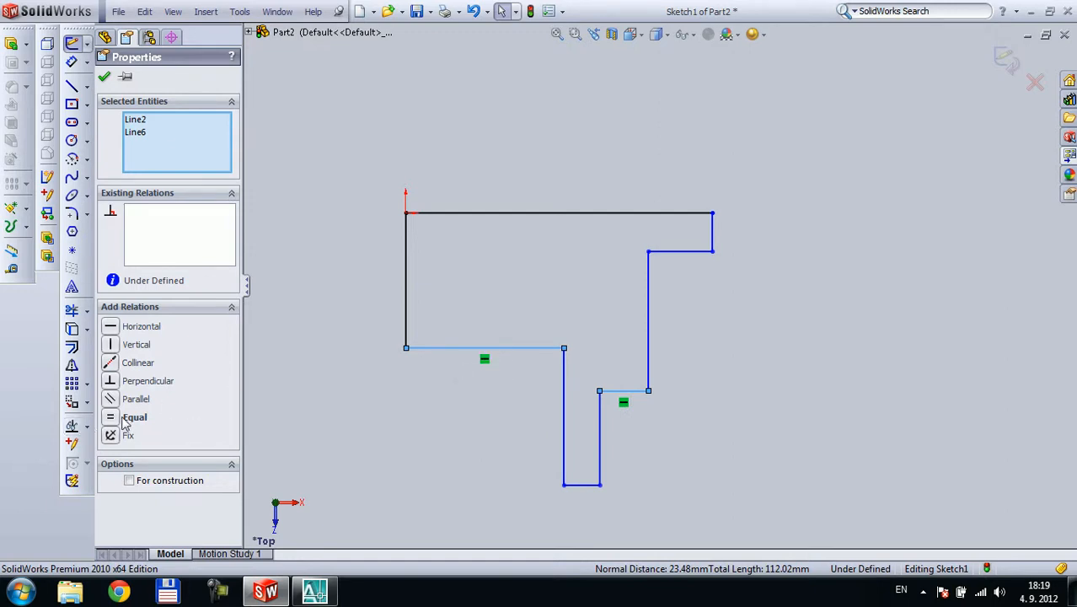
pyautogui.click(116, 364)
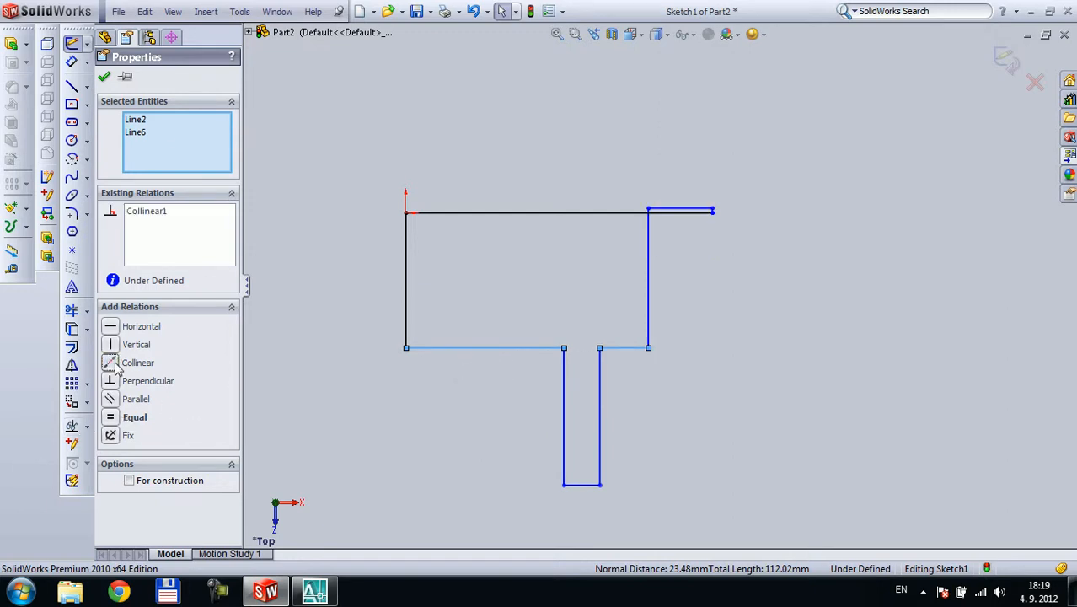
pyautogui.click(661, 422)
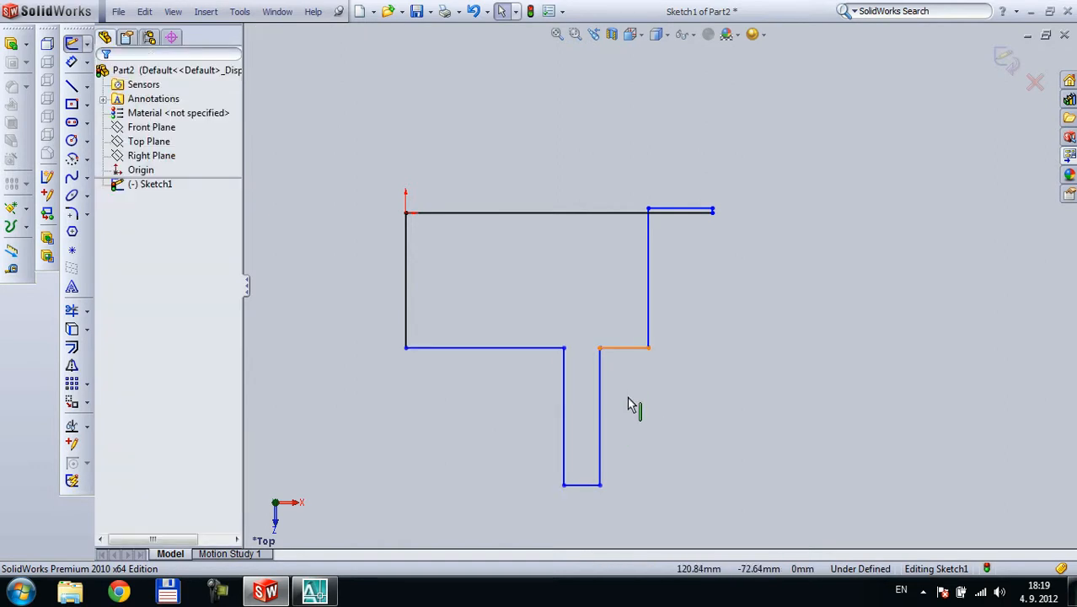
# - Lower the collinear bottom lines to about 108 mm below the origin and pull the right-hand step line down to just above them
pyautogui.moveTo(628, 347); pyautogui.dragTo(633, 411)
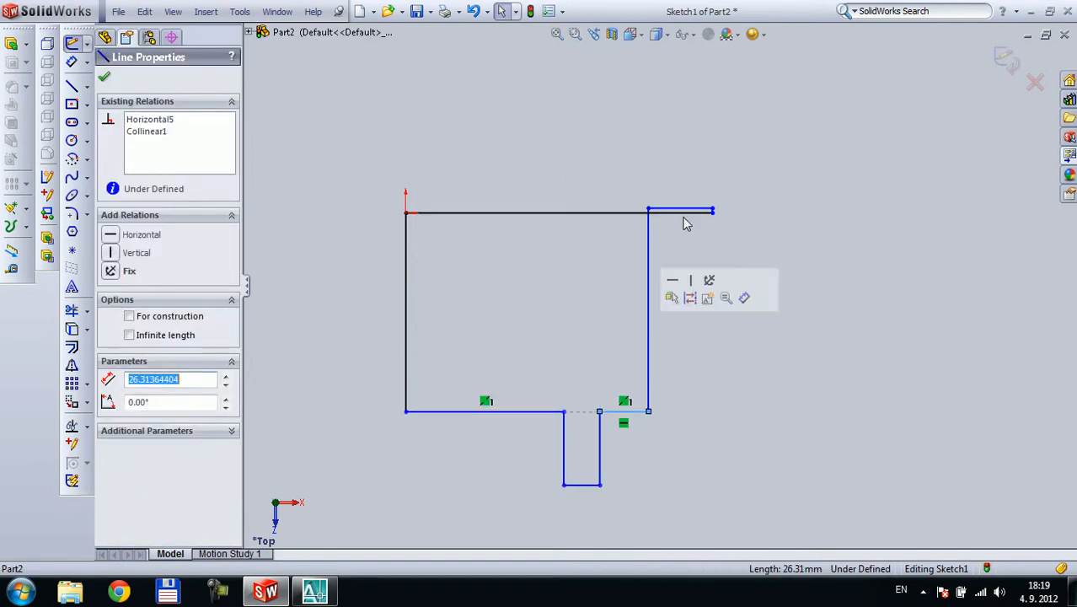
pyautogui.moveTo(685, 210); pyautogui.dragTo(687, 366)
pyautogui.click(811, 331)
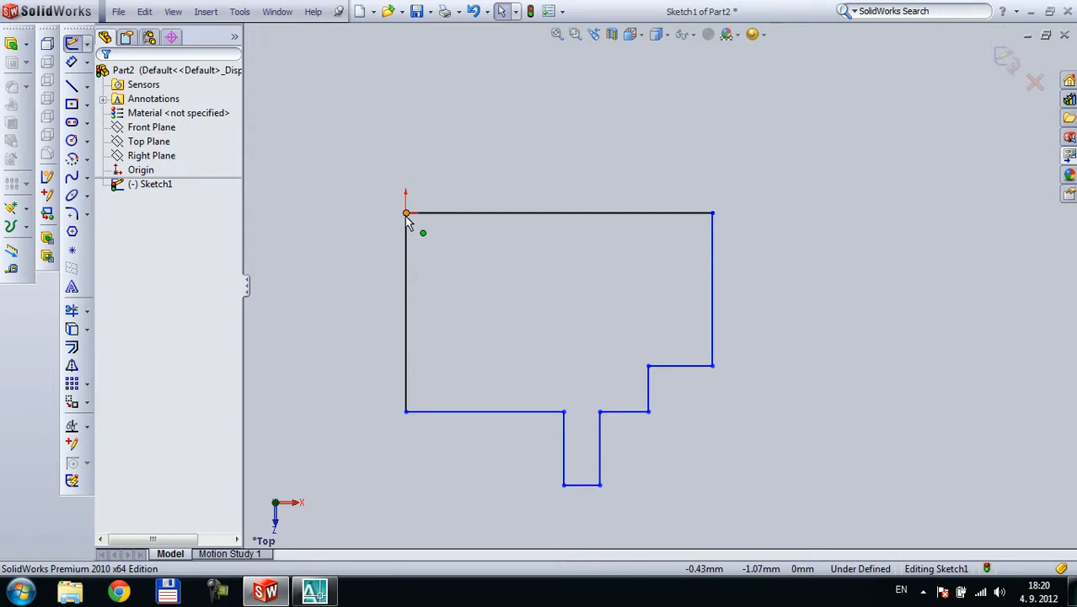
pyautogui.click(71, 62)
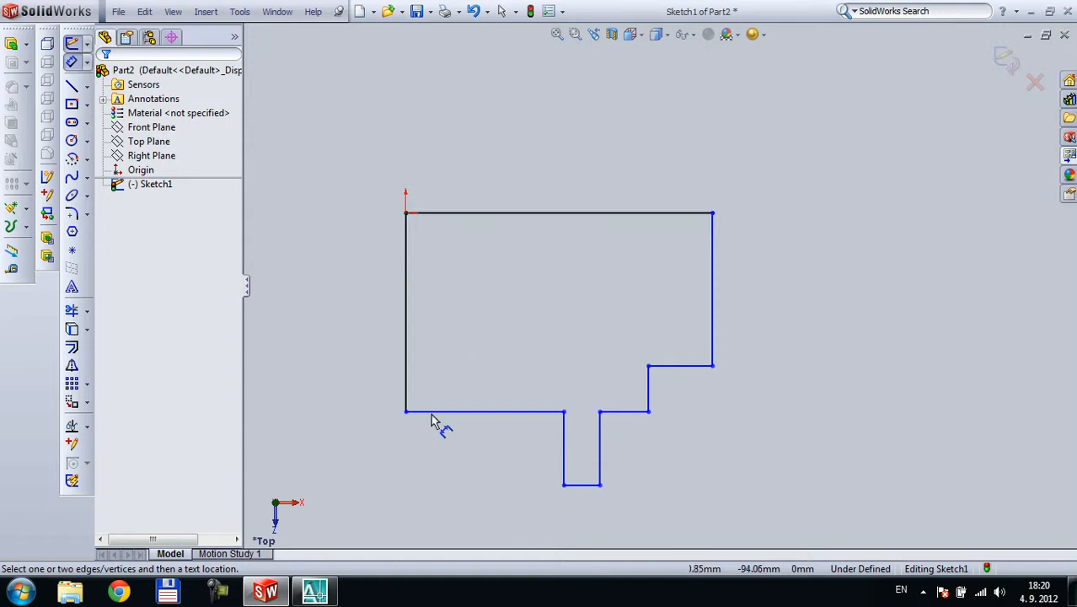
pyautogui.click(408, 349)
pyautogui.click(344, 347)
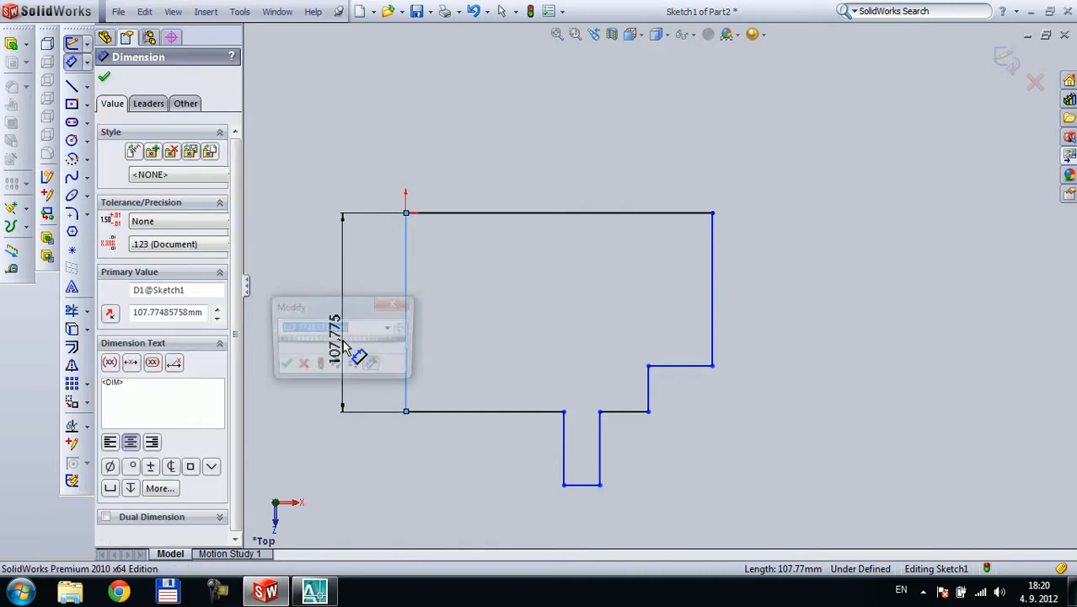
pyautogui.write('10630-120-120')
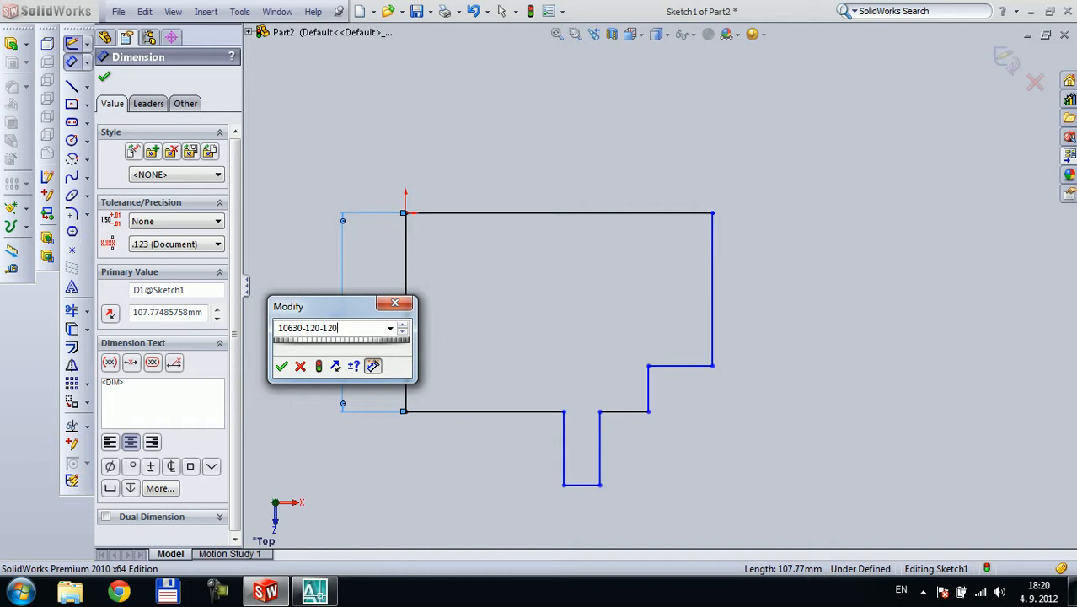
pyautogui.press('Return')
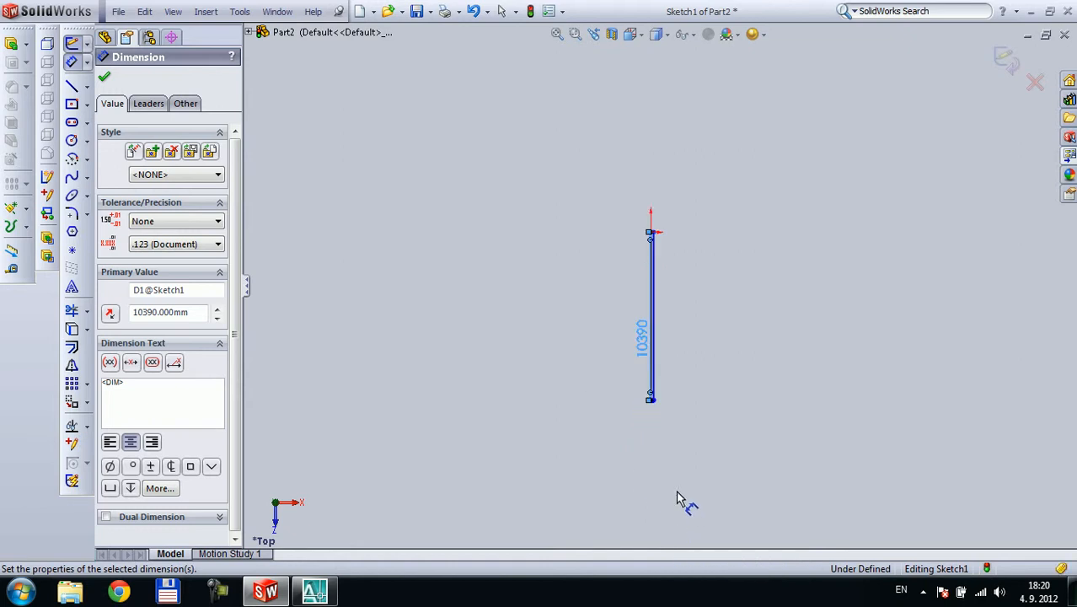
# - Stretch the downward projection to about 82 mm long and move its left side outward for a width of about 23 mm
pyautogui.scroll(-5, 677, 492)
pyautogui.scroll(7, 565, 302)
pyautogui.scroll(-3, 644, 224)
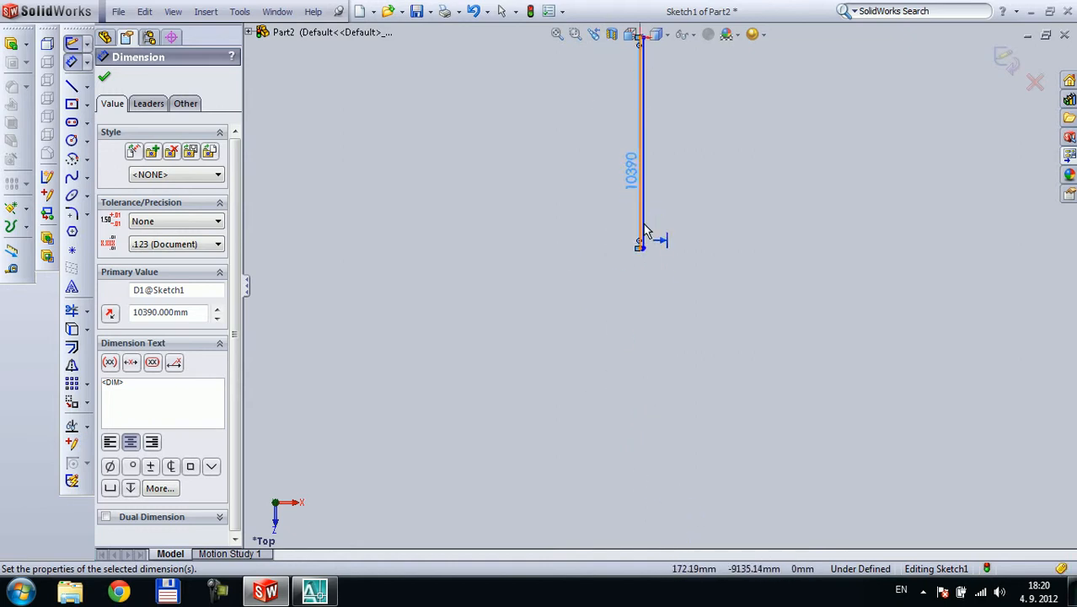
pyautogui.scroll(-8, 649, 241)
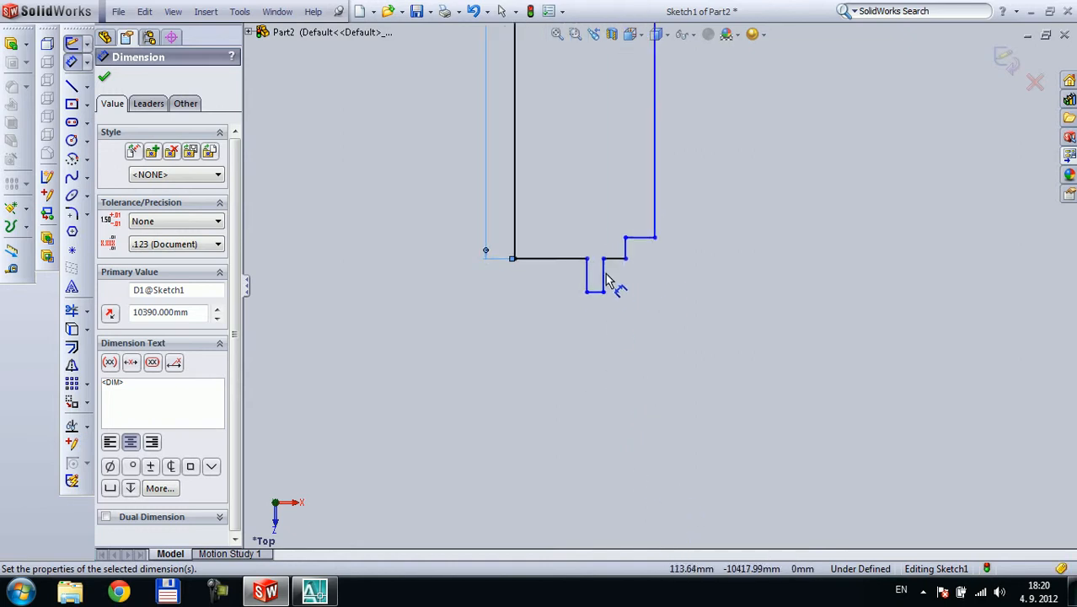
pyautogui.scroll(-4, 606, 276)
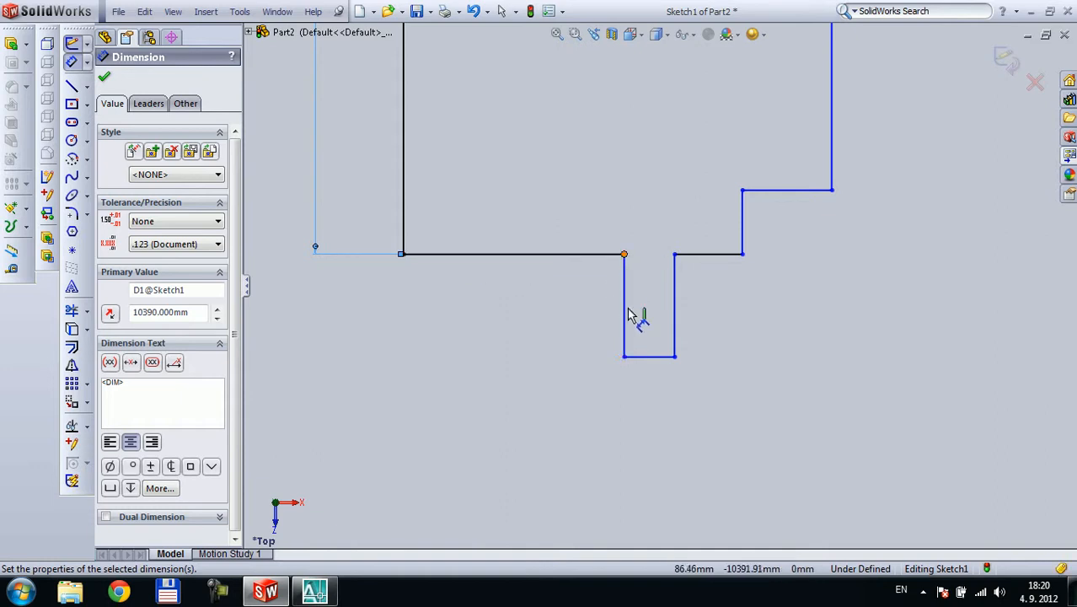
pyautogui.press('Escape')
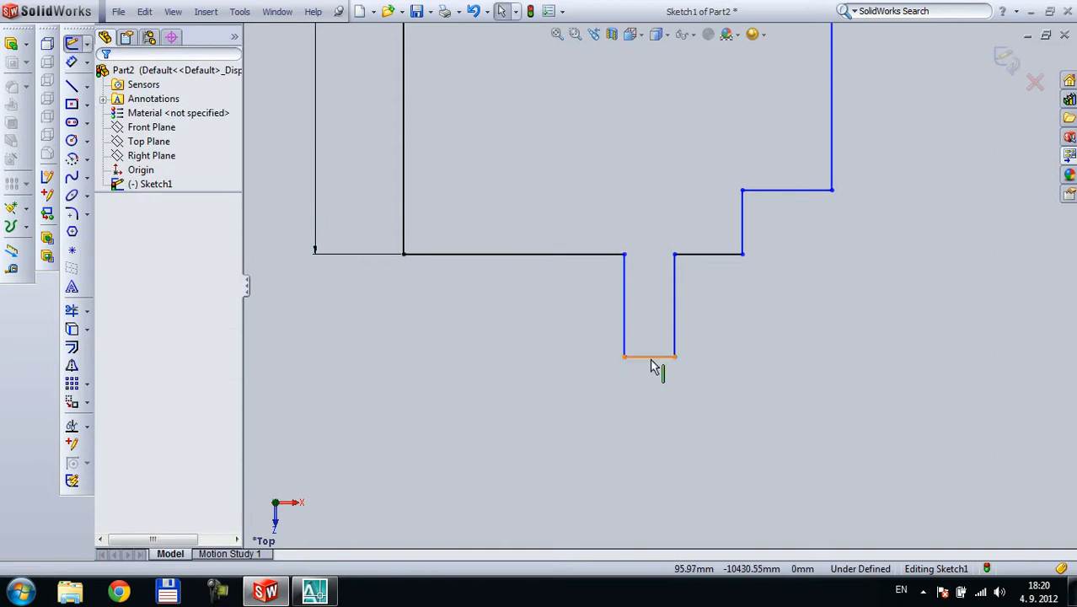
pyautogui.moveTo(652, 363); pyautogui.dragTo(725, 463)
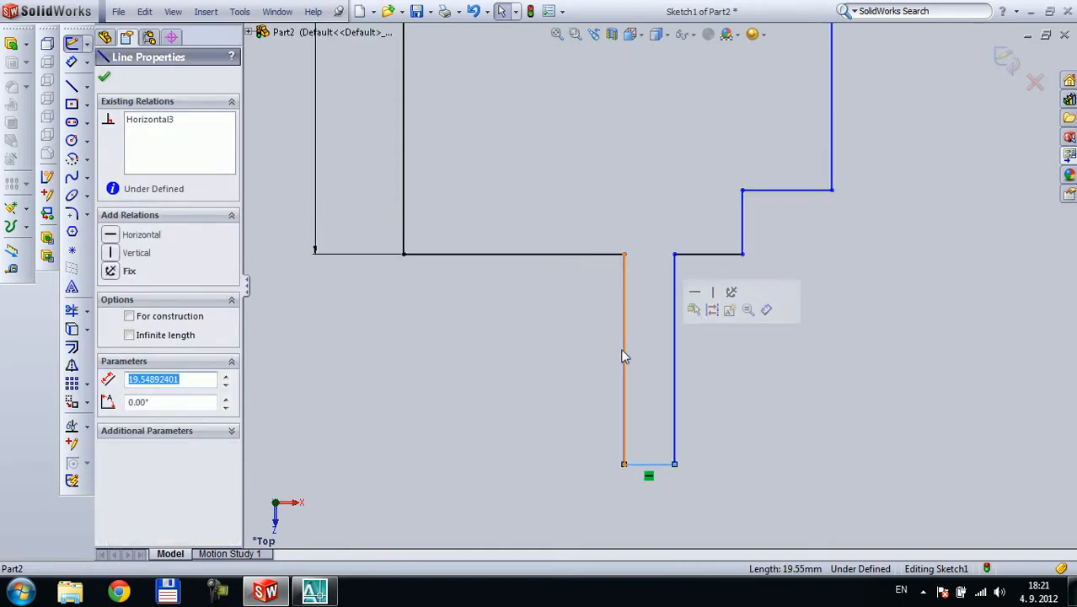
pyautogui.moveTo(624, 356)
pyautogui.mouseDown()
pyautogui.moveTo(524, 361)
pyautogui.moveTo(617, 355)
pyautogui.mouseUp()
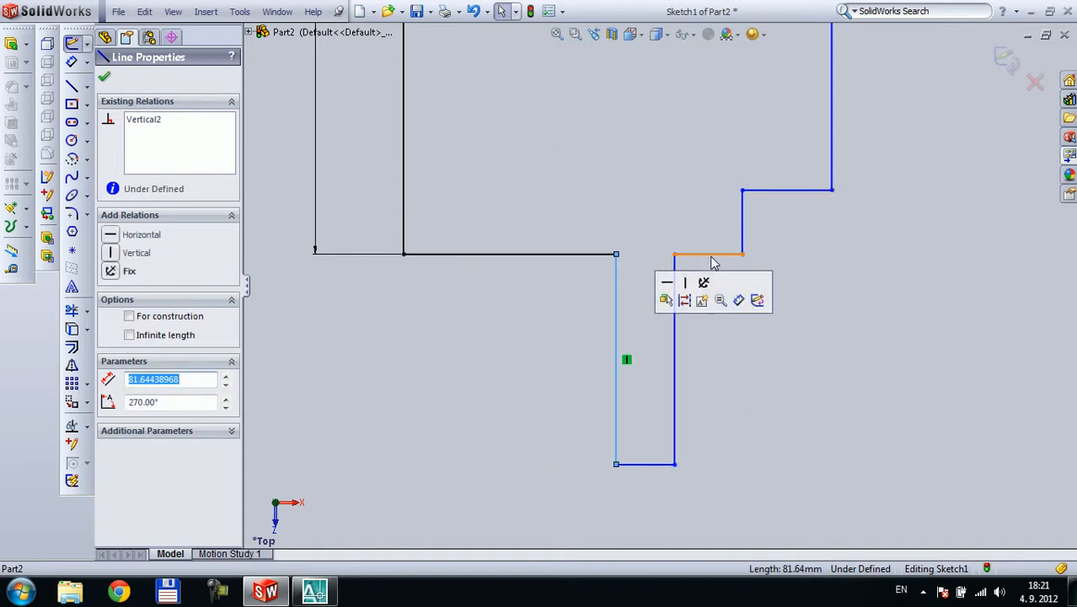
# - Lengthen the short bottom line right of the projection by moving the step's vertical line farther right
pyautogui.click(712, 255)
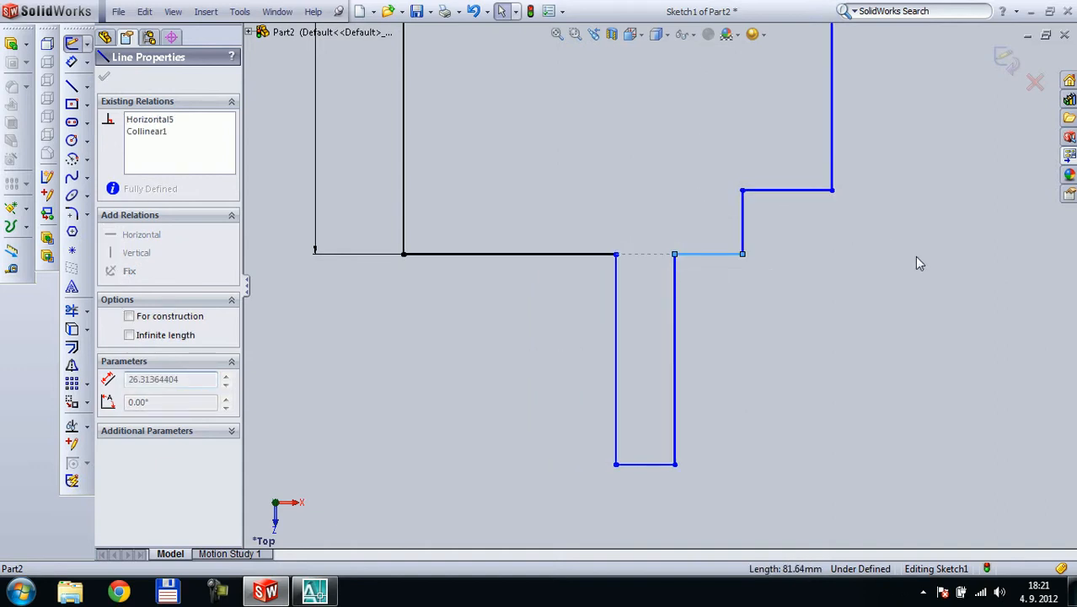
pyautogui.moveTo(916, 257); pyautogui.dragTo(786, 274)
pyautogui.click(715, 268)
pyautogui.click(756, 279)
pyautogui.click(780, 359)
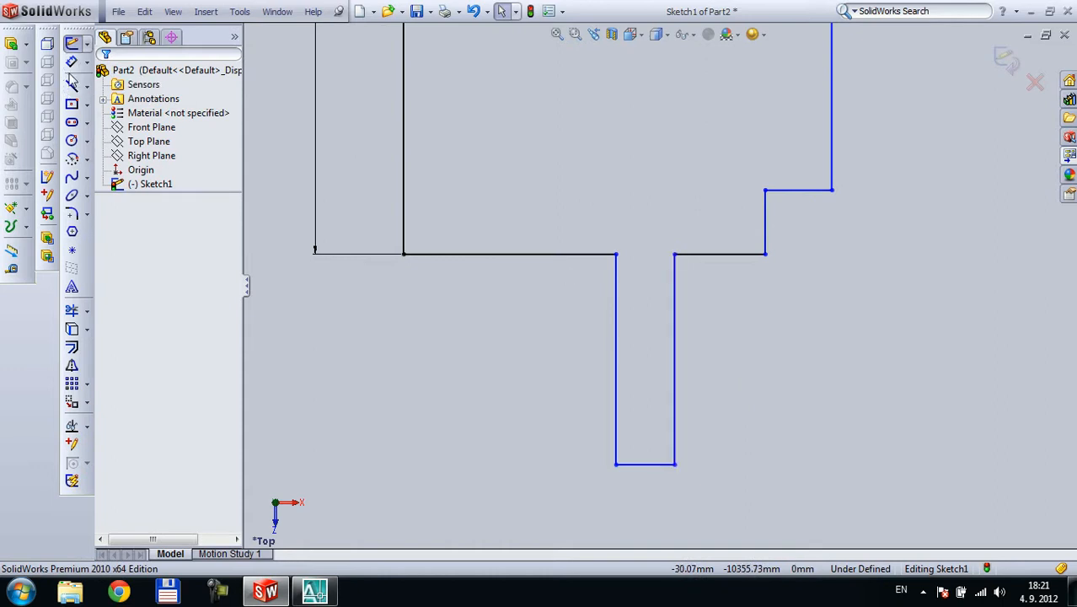
# - Dimension the projection's left side and set its length to 2500-120 mm
pyautogui.click(72, 61)
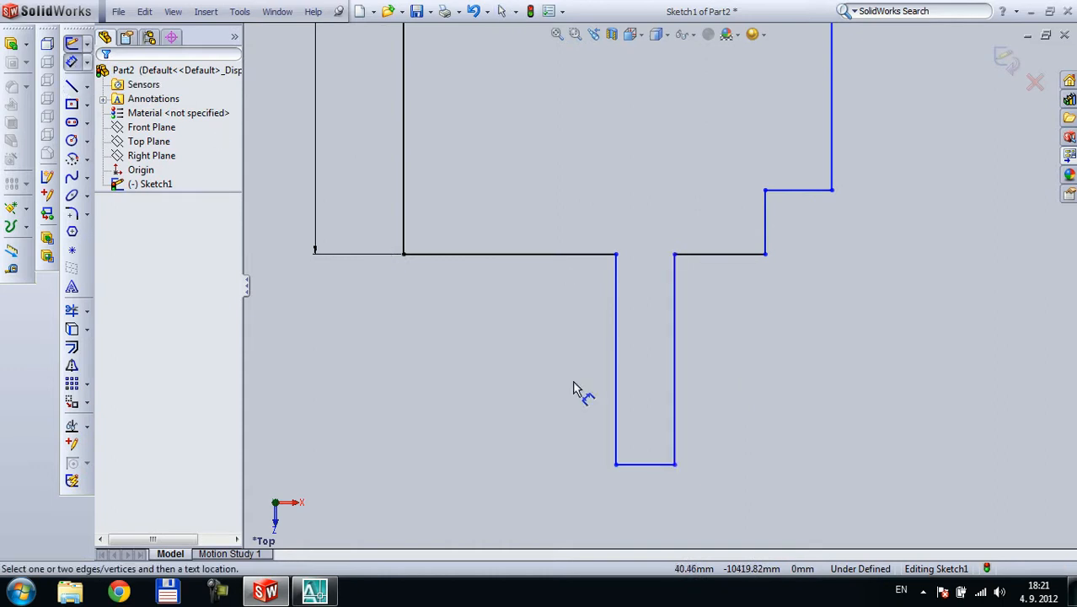
pyautogui.click(617, 400)
pyautogui.click(584, 399)
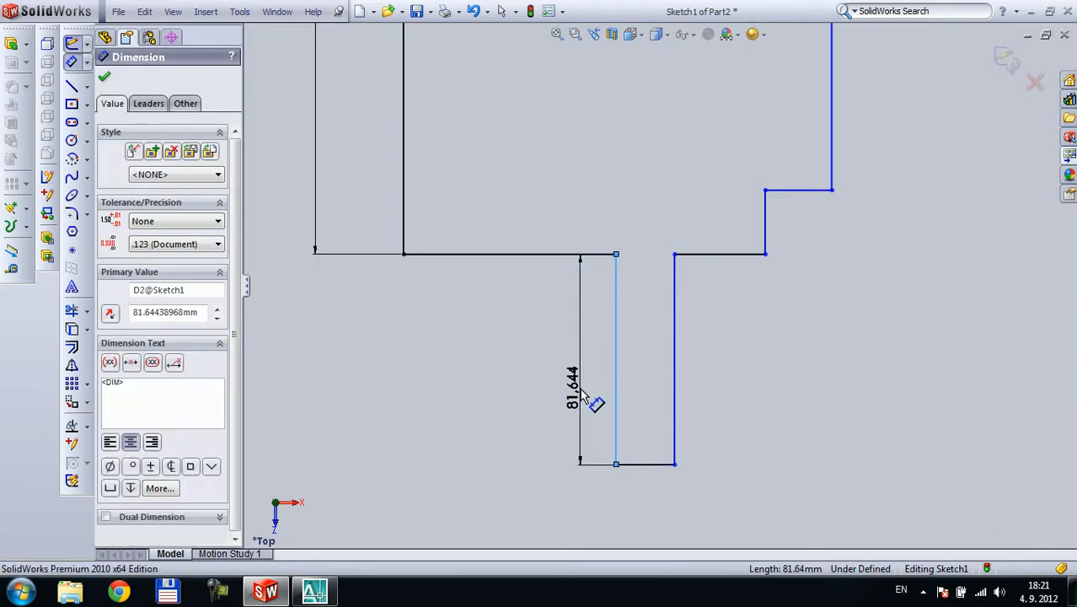
pyautogui.write('2500-120')
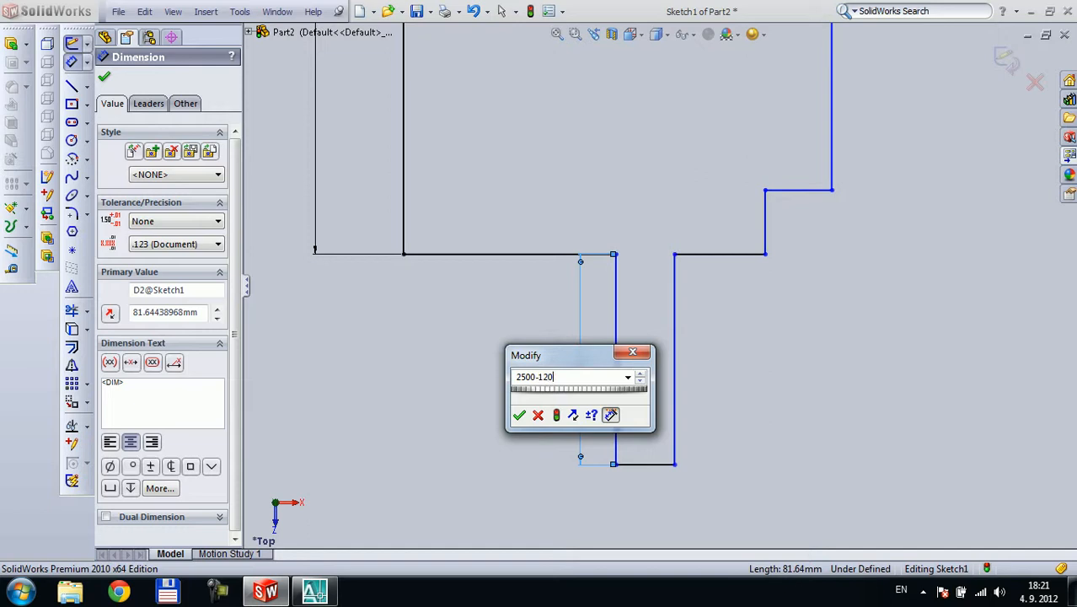
pyautogui.press('Return')
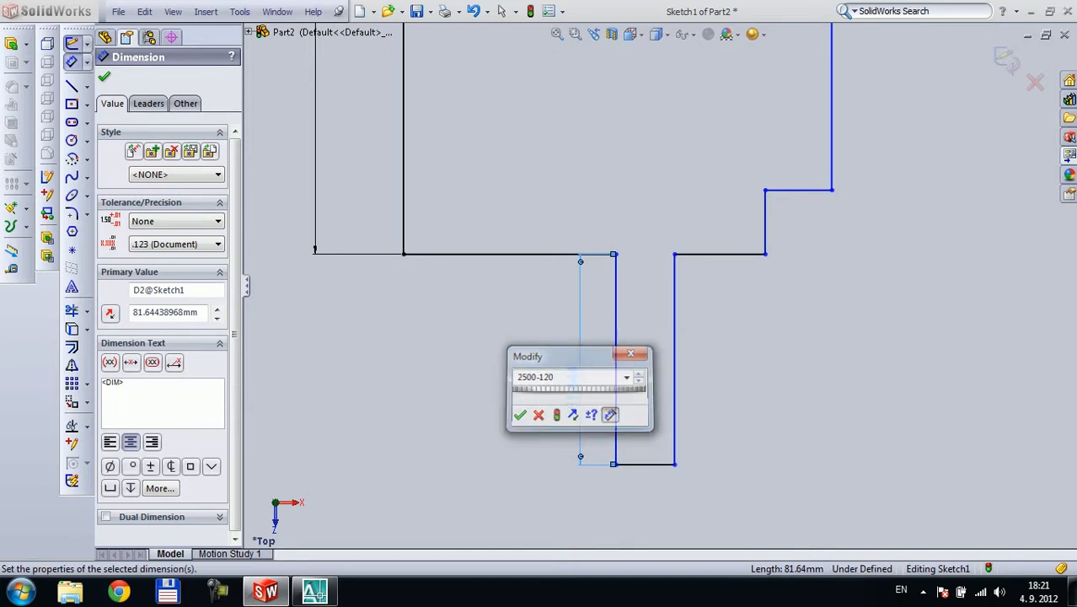
# - Dimension the projection's bottom line and set its width to 300 mm
pyautogui.scroll(8, 493, 371)
pyautogui.scroll(5, 493, 371)
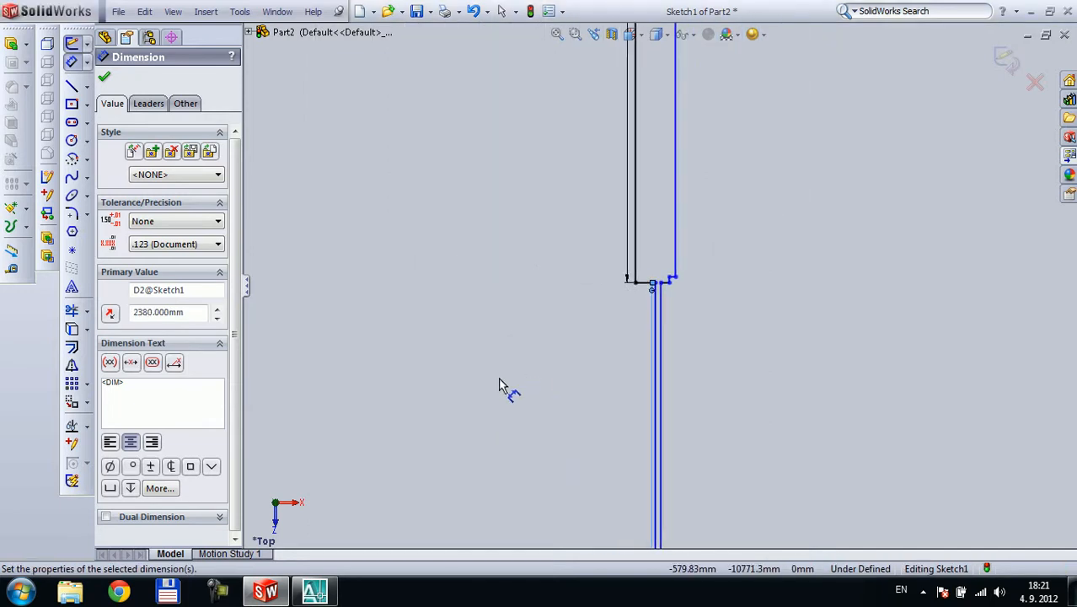
pyautogui.scroll(-5, 672, 343)
pyautogui.scroll(6, 650, 347)
pyautogui.scroll(3, 531, 184)
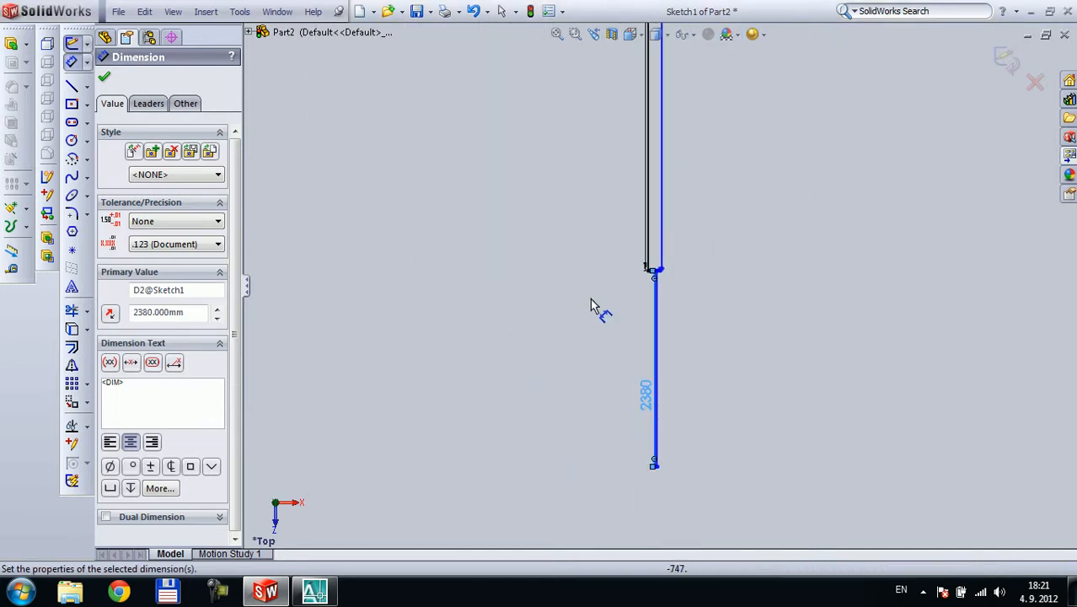
pyautogui.scroll(-8, 652, 426)
pyautogui.scroll(-4, 650, 337)
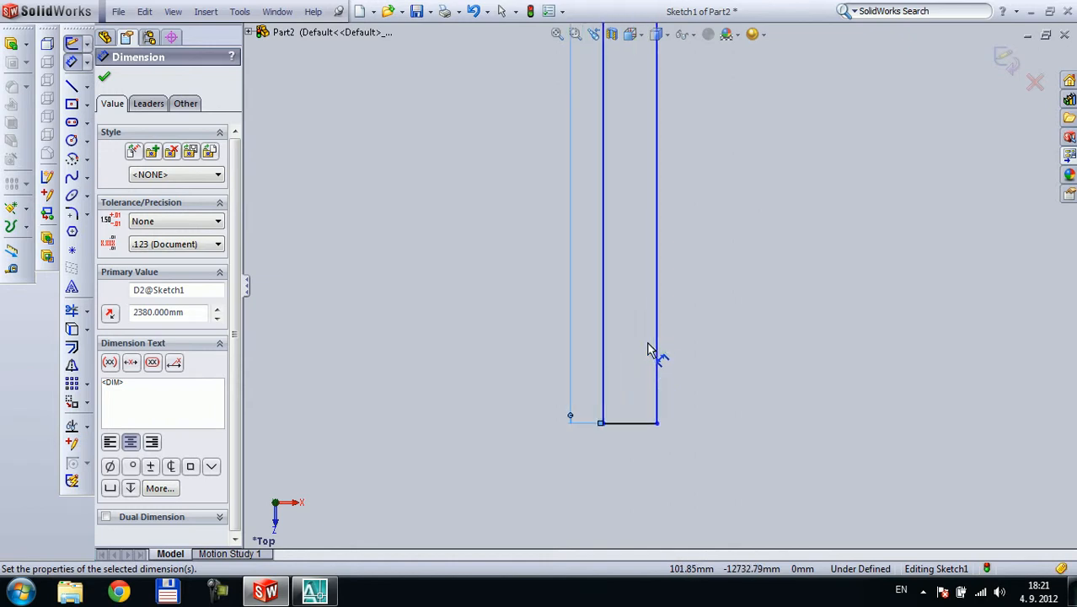
pyautogui.click(645, 424)
pyautogui.click(637, 493)
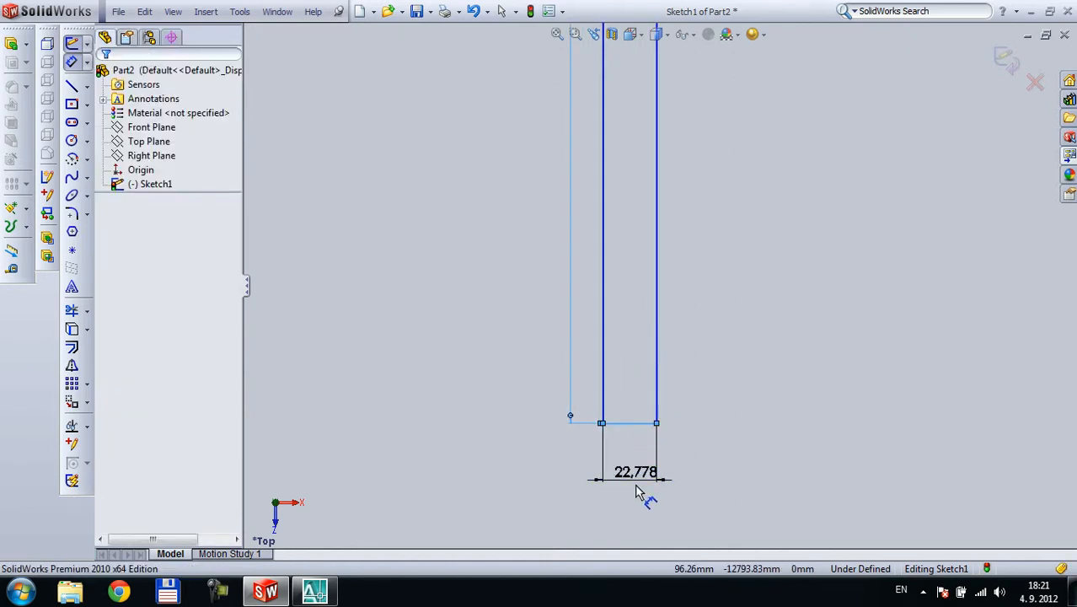
pyautogui.write('300')
pyautogui.press('Return')
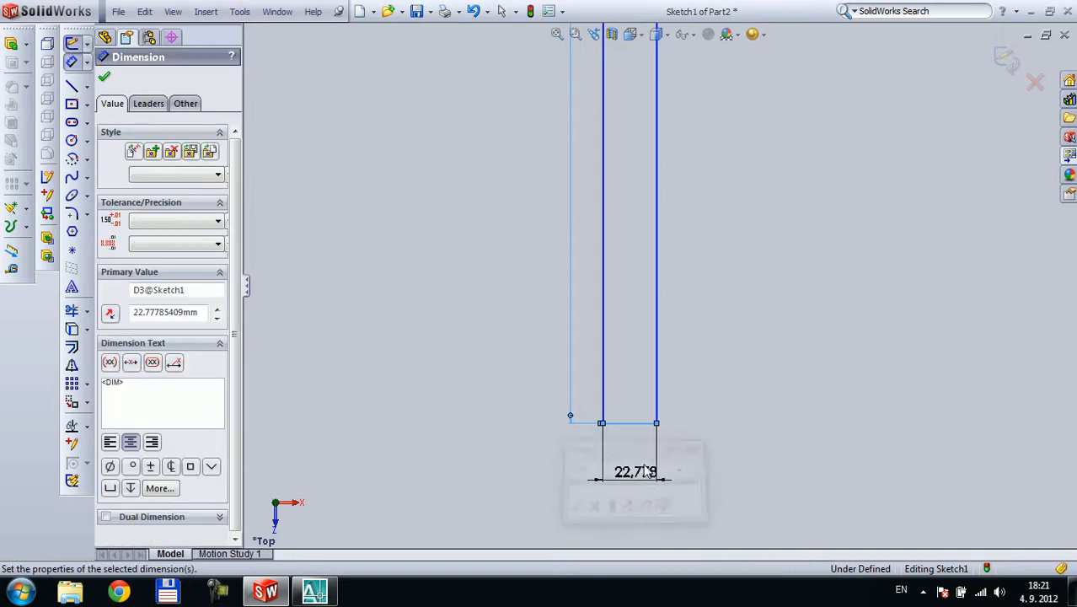
pyautogui.scroll(6, 430, 361)
pyautogui.scroll(8, 693, 132)
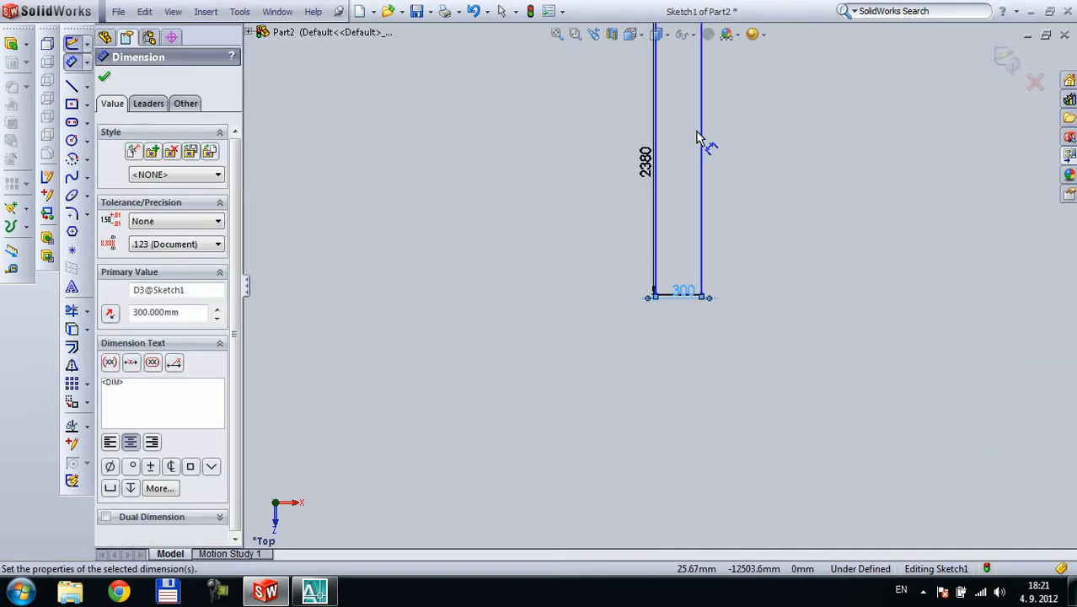
pyautogui.scroll(-5, 674, 158)
pyautogui.scroll(-3, 637, 276)
pyautogui.scroll(-6, 641, 282)
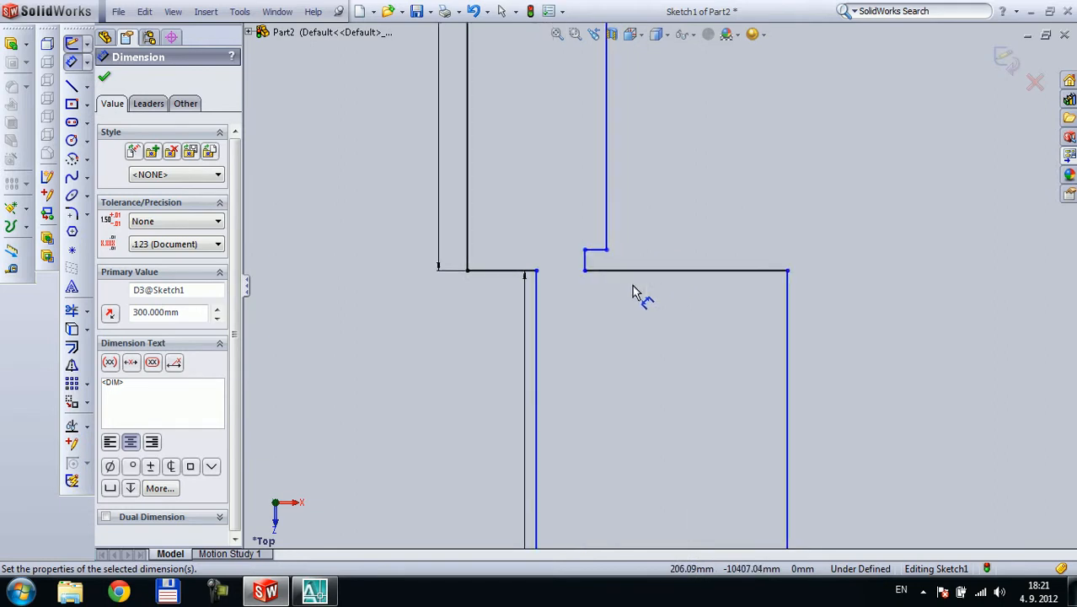
# - Move the right wall line outward and shift the step's short vertical line past the projection, leaving the step about 75 mm wide
pyautogui.press('Escape')
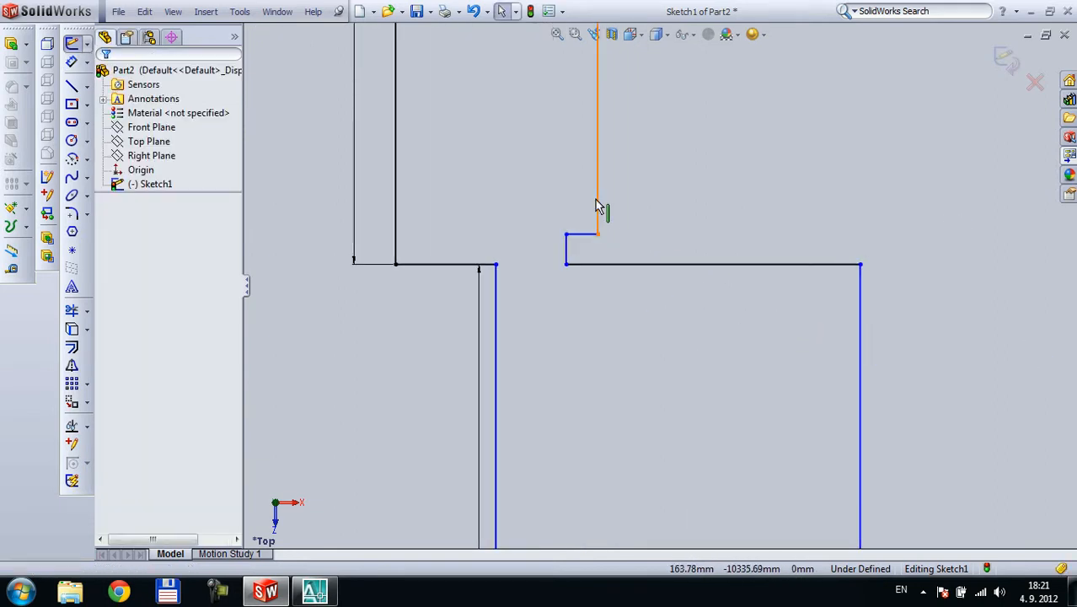
pyautogui.moveTo(602, 205); pyautogui.dragTo(1037, 199)
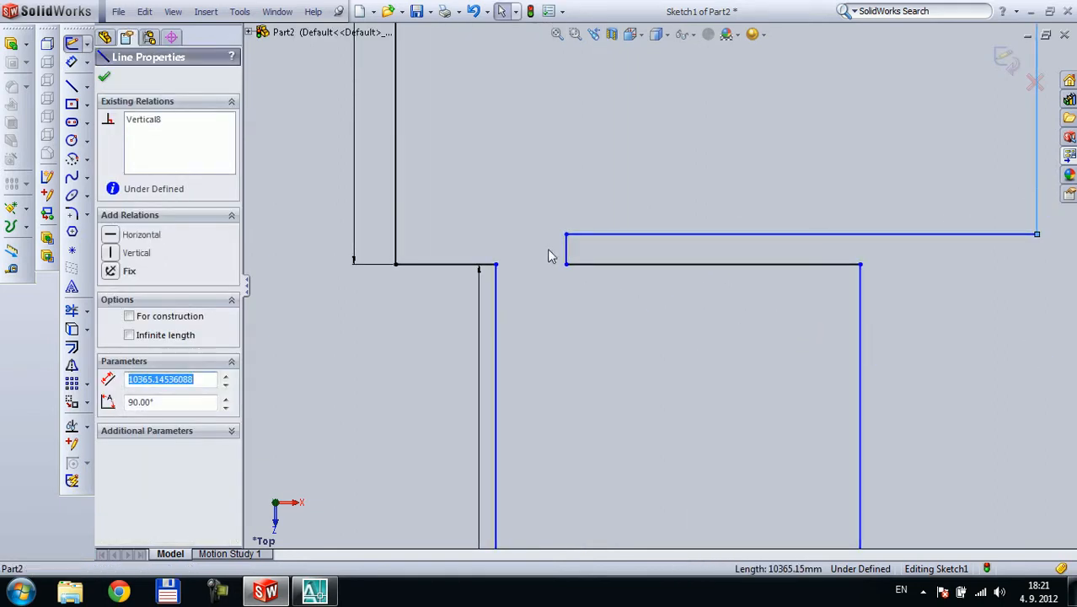
pyautogui.moveTo(569, 258); pyautogui.dragTo(947, 264)
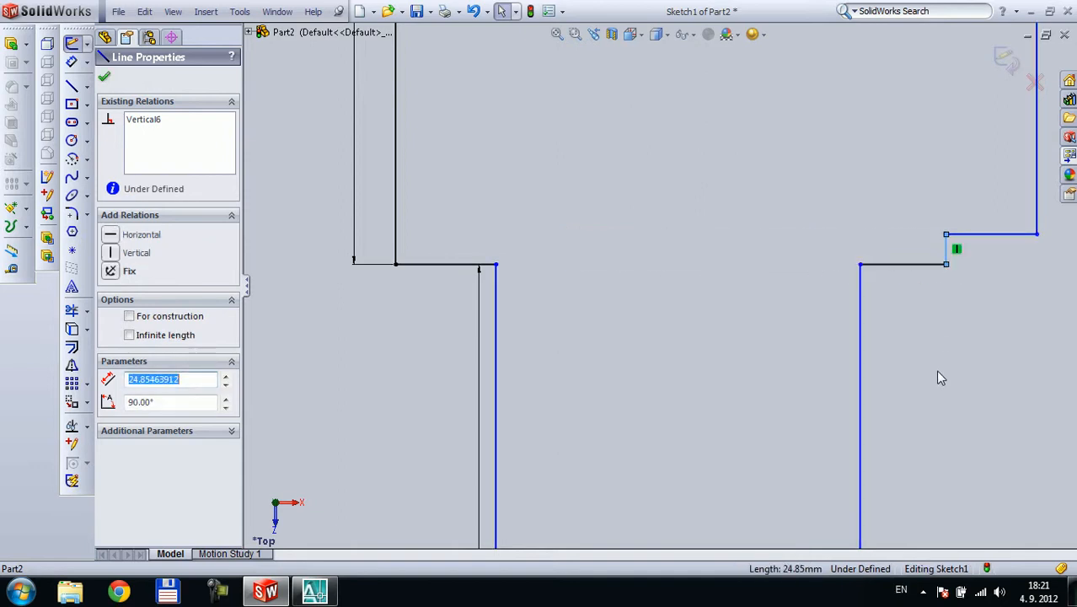
# - Delete the three lines of the downward projection together with their length and width dimensions
pyautogui.scroll(10, 515, 464)
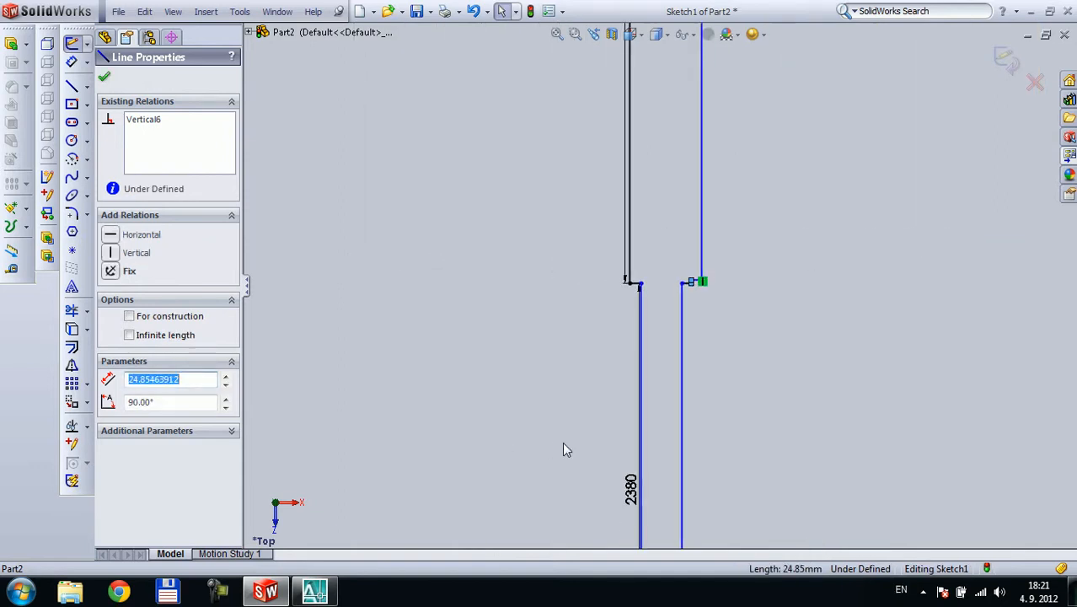
pyautogui.scroll(-3, 669, 264)
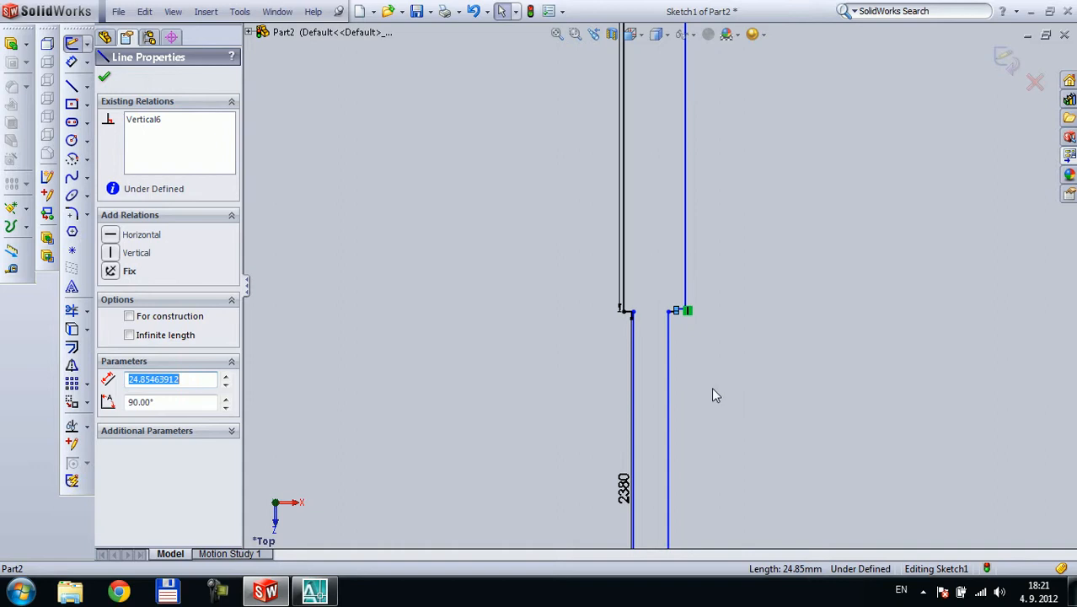
pyautogui.scroll(4, 710, 445)
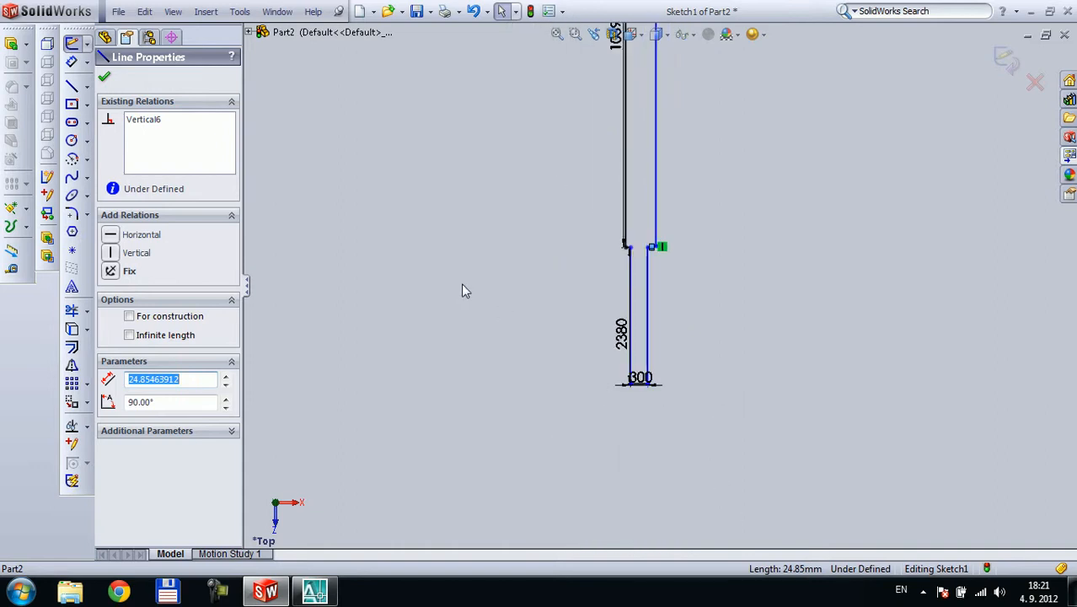
pyautogui.moveTo(722, 439)
pyautogui.mouseDown()
pyautogui.moveTo(497, 271)
pyautogui.moveTo(502, 293)
pyautogui.mouseUp()
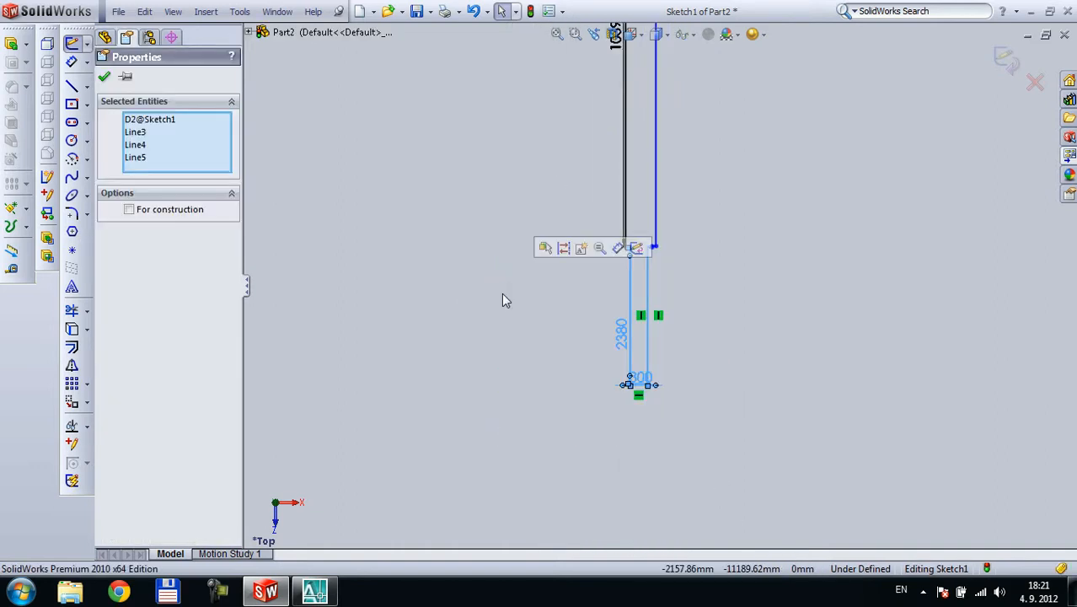
pyautogui.press('Delete')
# - Raise the step's short horizontal line for a step height of about 244 mm
pyautogui.scroll(-5, 668, 243)
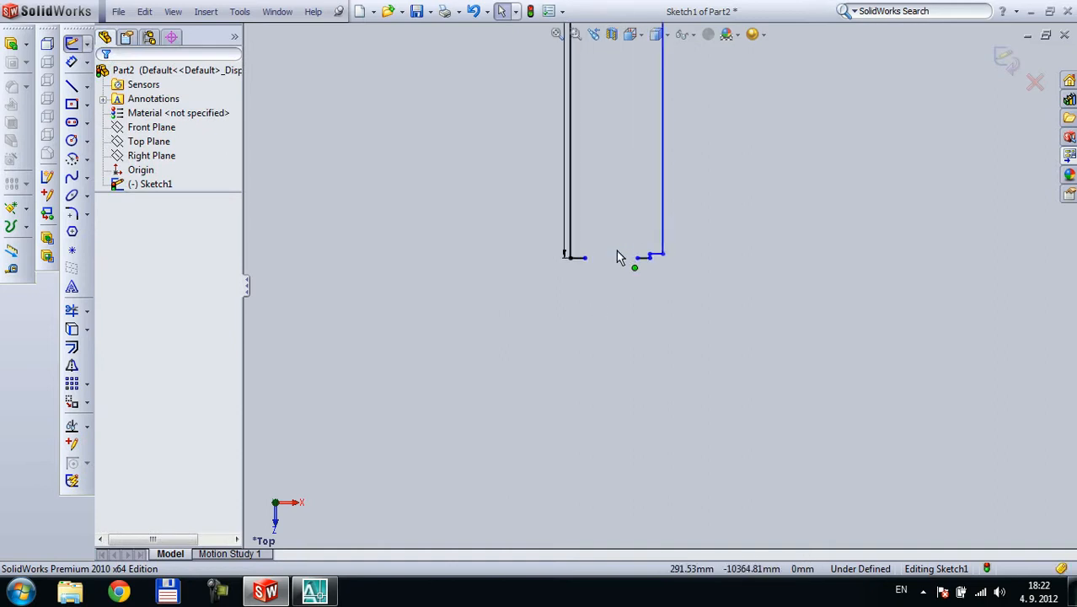
pyautogui.scroll(-3, 619, 271)
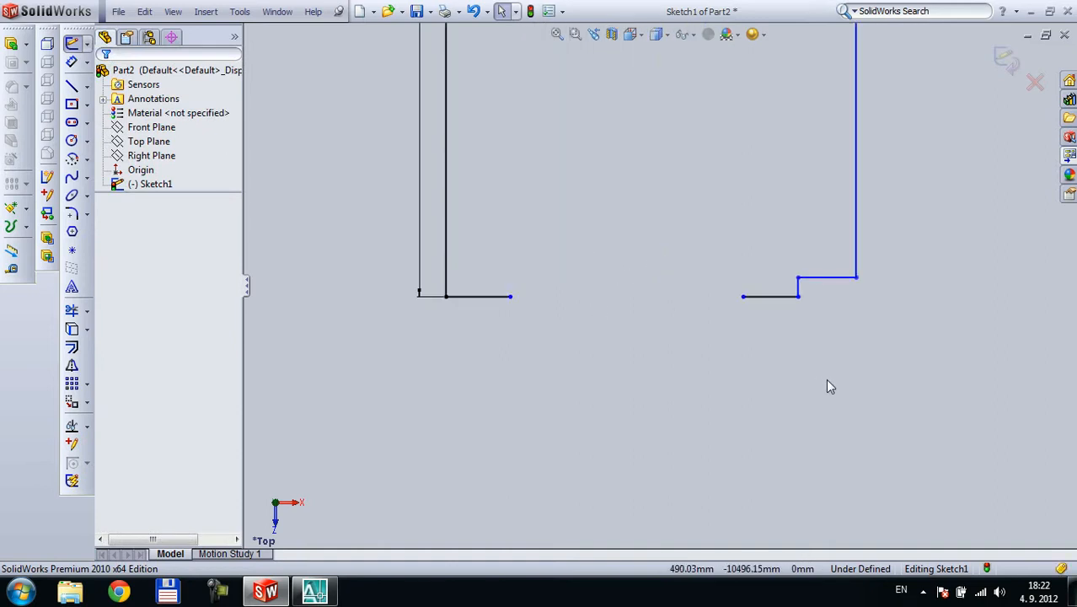
pyautogui.click(826, 277)
pyautogui.moveTo(825, 277); pyautogui.dragTo(818, 106)
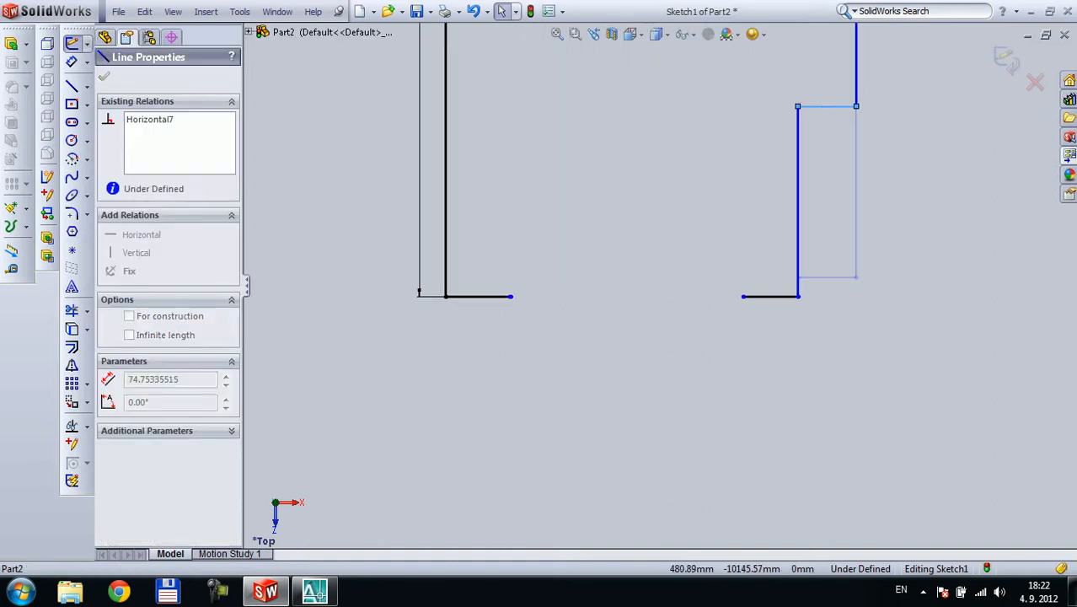
pyautogui.moveTo(756, 243); pyautogui.dragTo(671, 377)
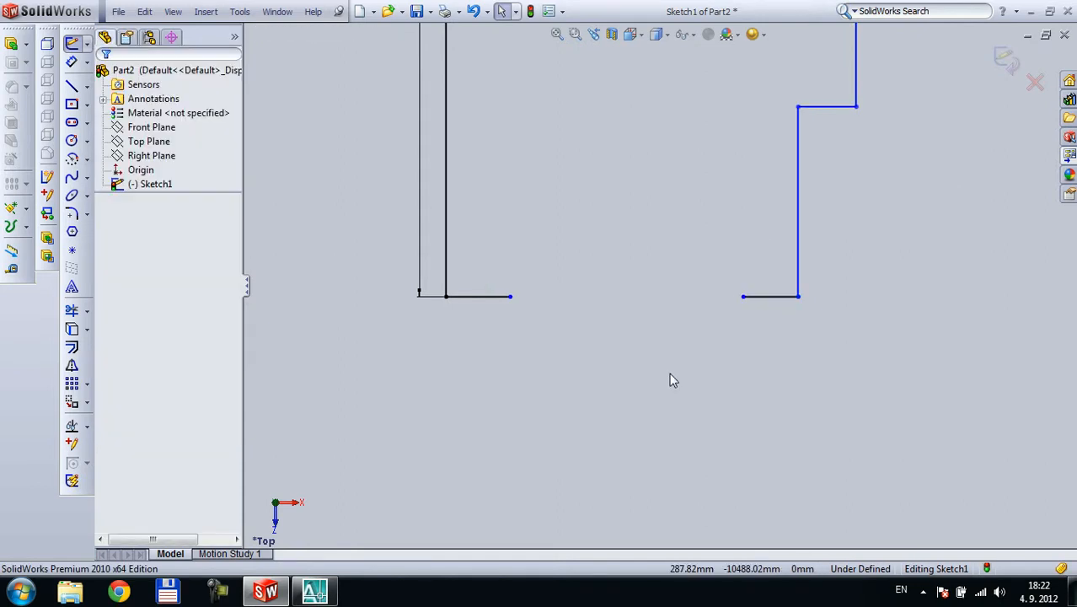
# - Delete the leftover short bottom line beside the step and lengthen the other bottom line toward the step's lower corner
pyautogui.click(754, 297)
pyautogui.press('Delete')
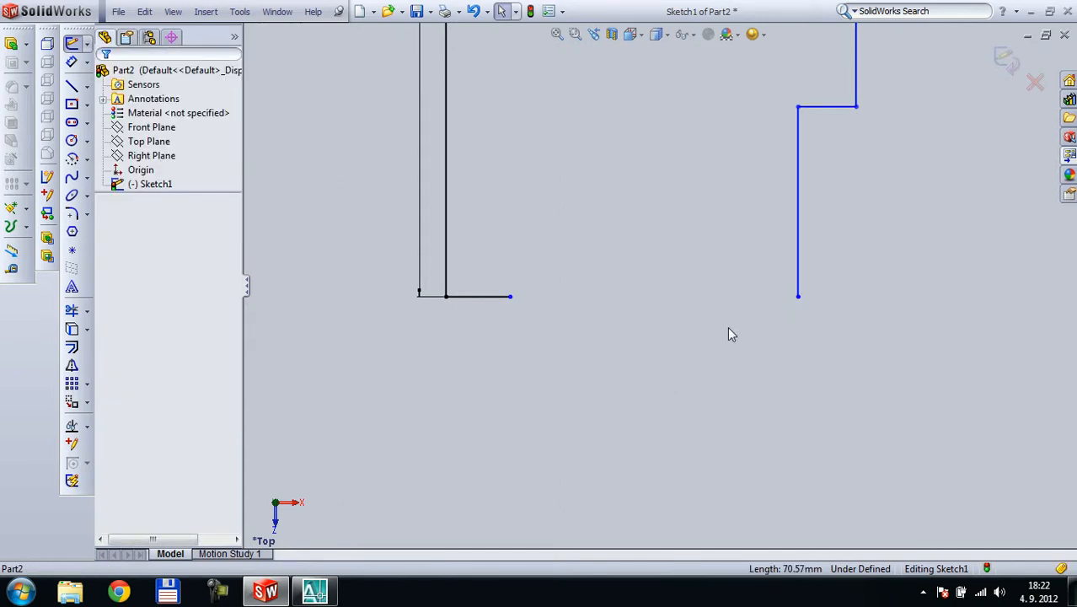
pyautogui.moveTo(510, 296); pyautogui.dragTo(666, 299)
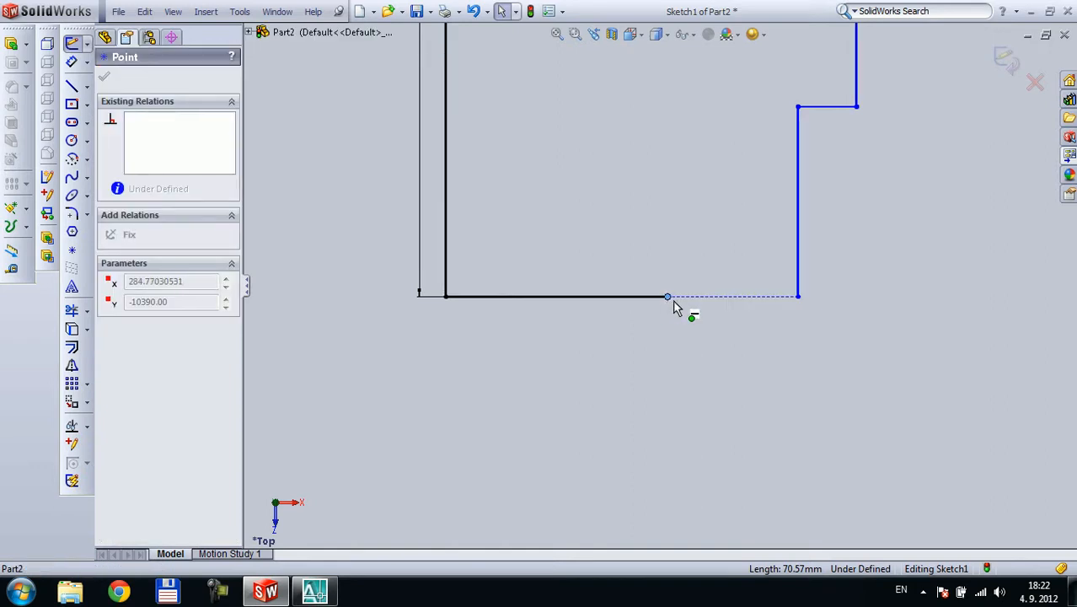
pyautogui.moveTo(687, 301); pyautogui.dragTo(635, 297)
pyautogui.click(731, 341)
pyautogui.click(687, 358)
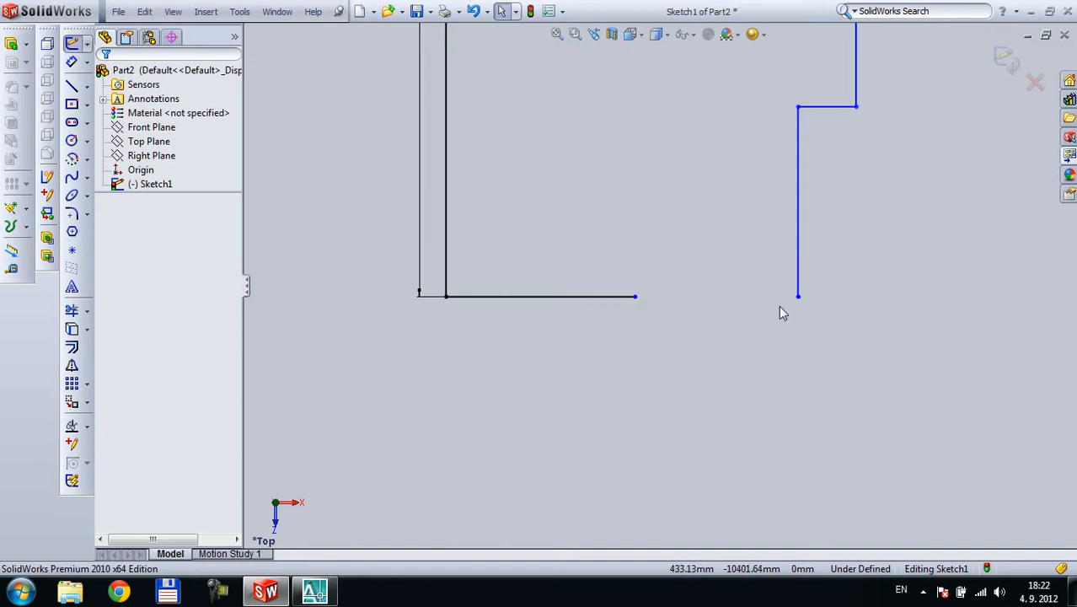
# - Extend the bottom line to about 371 mm and merge its open endpoint with the lower endpoint of the step's vertical line
pyautogui.moveTo(699, 301); pyautogui.dragTo(801, 304)
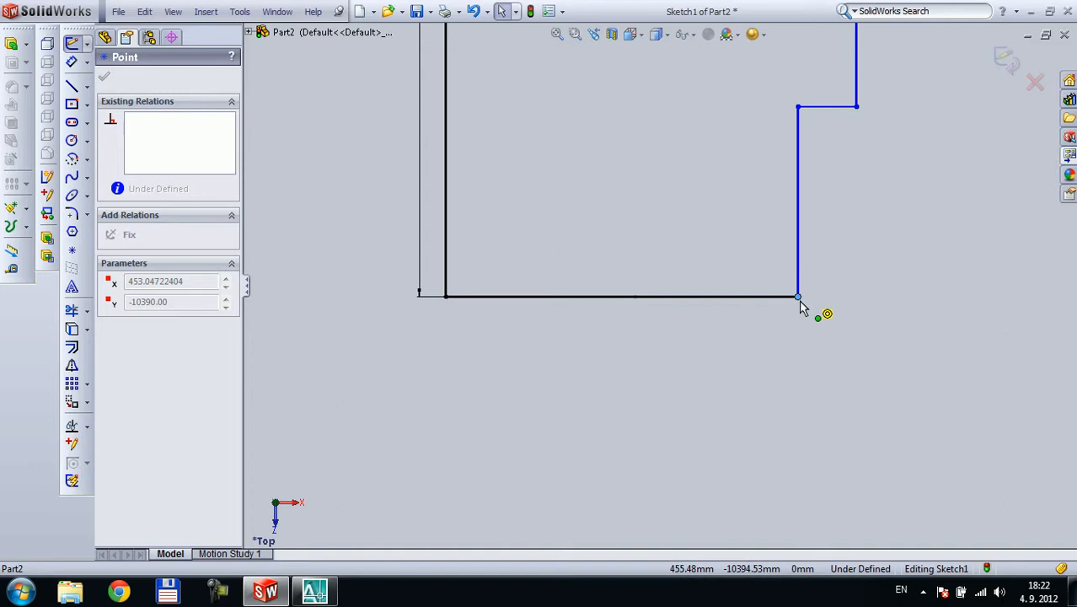
pyautogui.moveTo(801, 305); pyautogui.dragTo(736, 299)
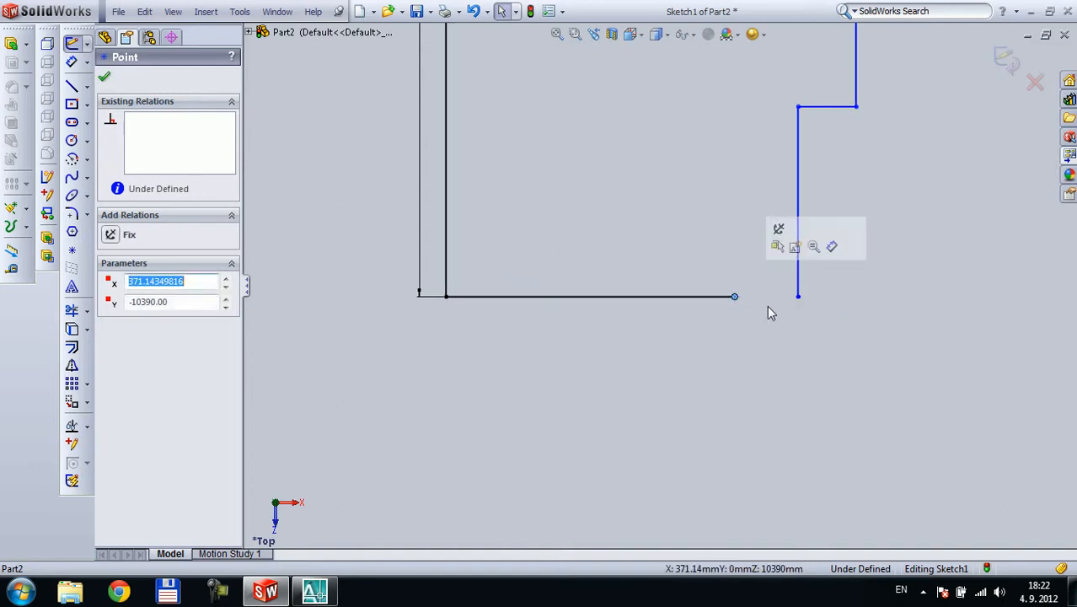
pyautogui.click(799, 298)
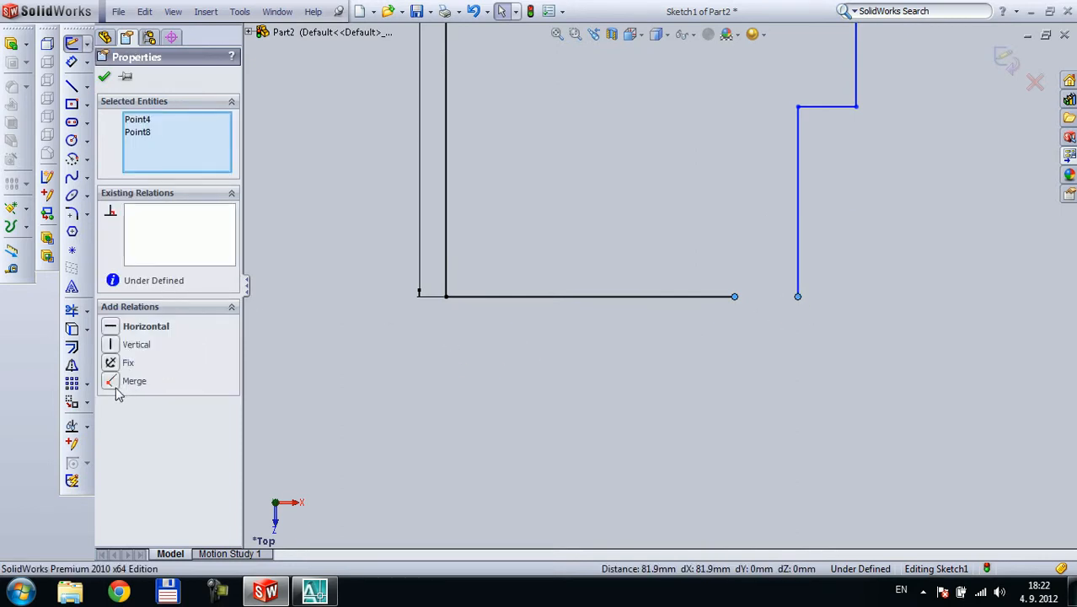
pyautogui.click(116, 384)
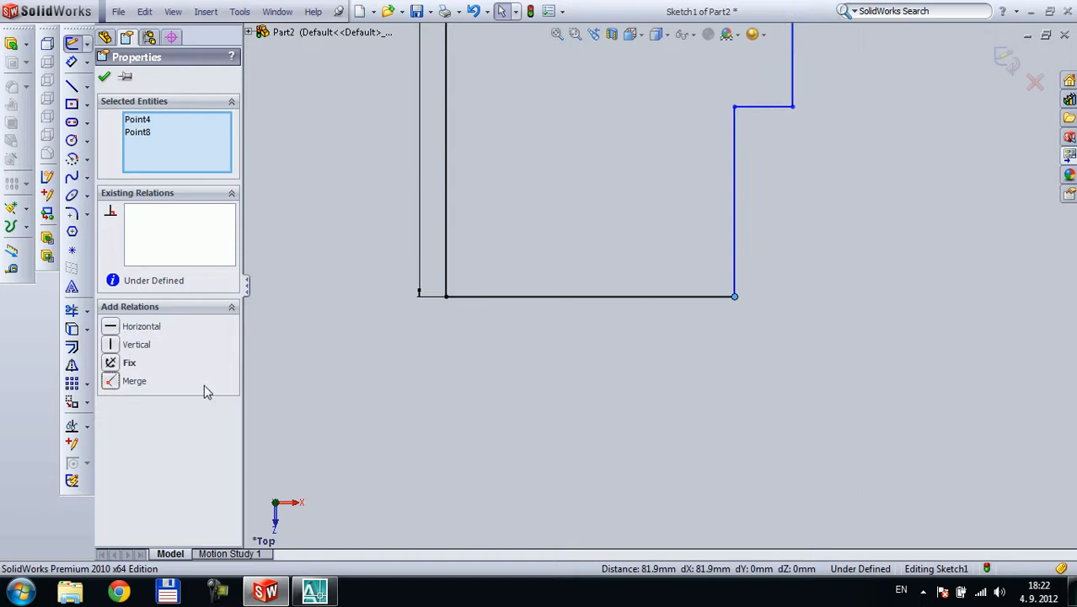
pyautogui.click(822, 385)
# - Move the right wall line outward to lengthen the step's horizontal line to about 2573 mm
pyautogui.scroll(3, 666, 287)
pyautogui.scroll(5, 665, 287)
pyautogui.scroll(-3, 704, 246)
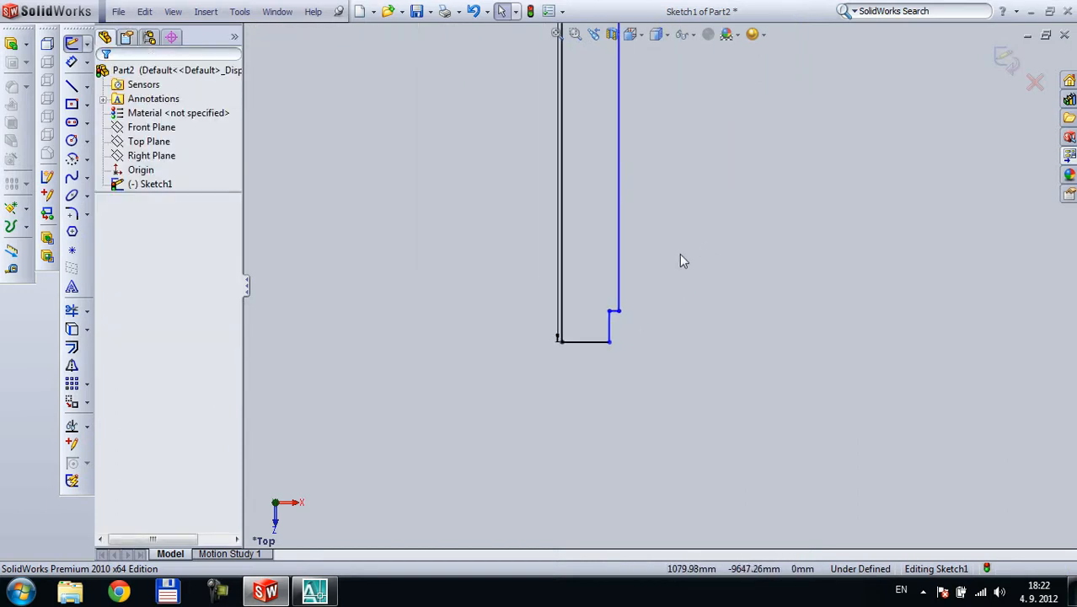
pyautogui.moveTo(794, 274); pyautogui.dragTo(937, 249)
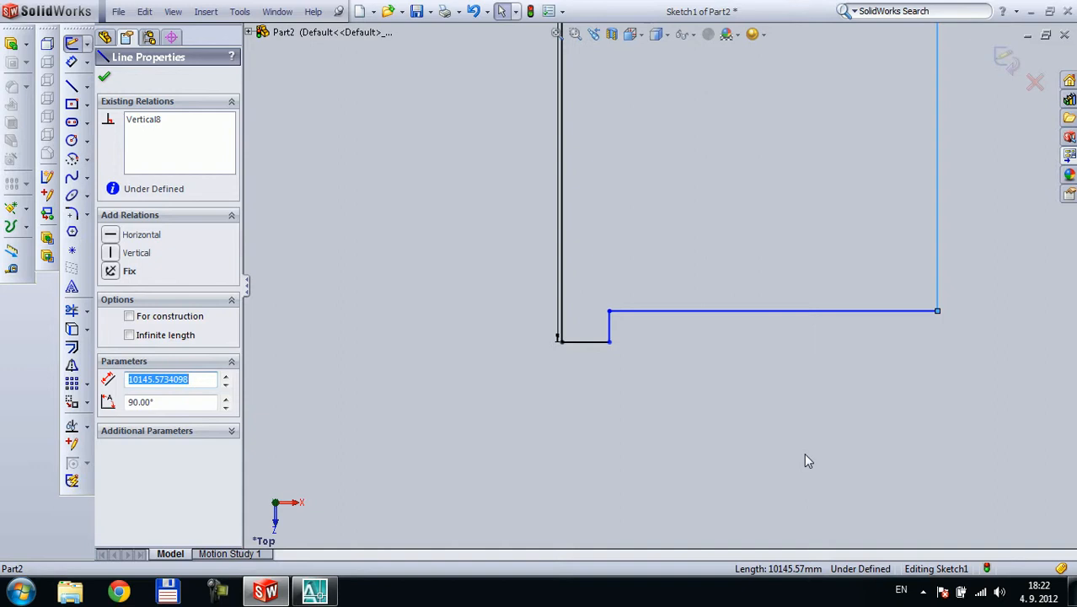
# - Dimension the bottom line and set its length to 3300+300+30 mm
pyautogui.click(71, 61)
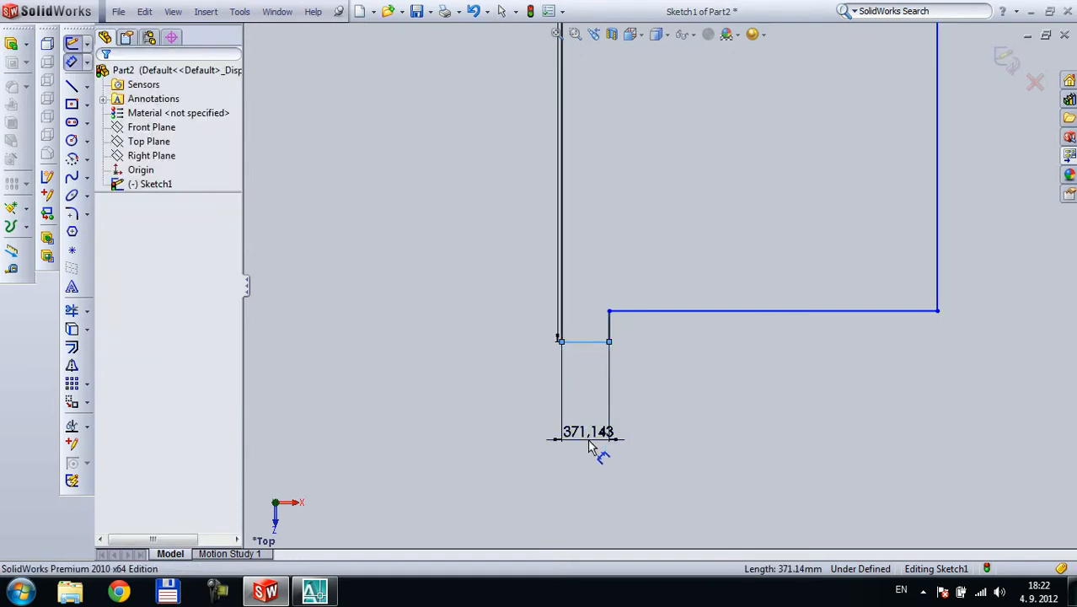
pyautogui.click(588, 446)
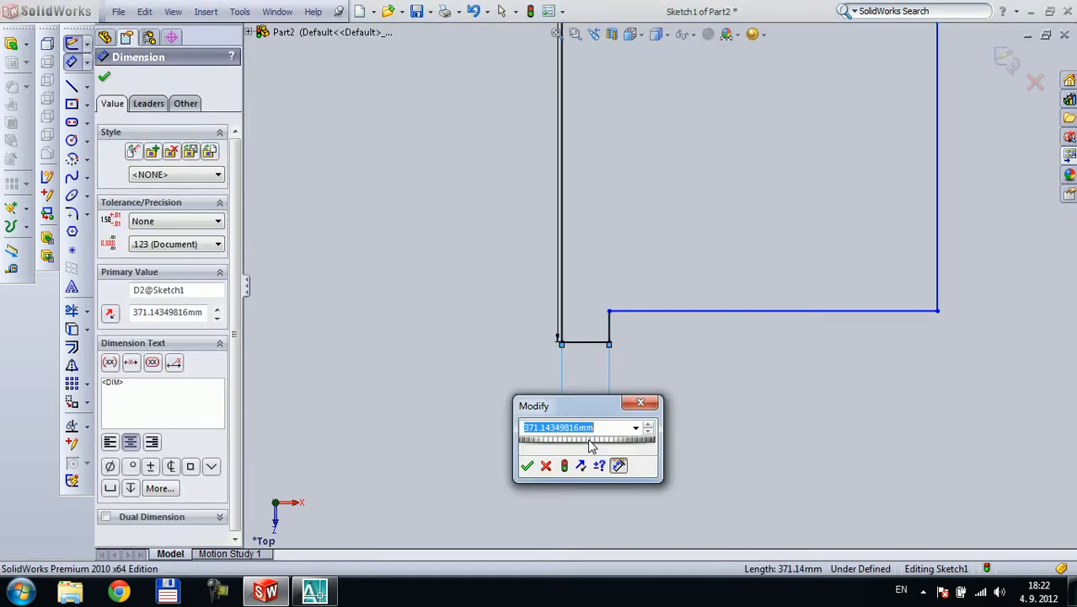
pyautogui.write('3300+300+30')
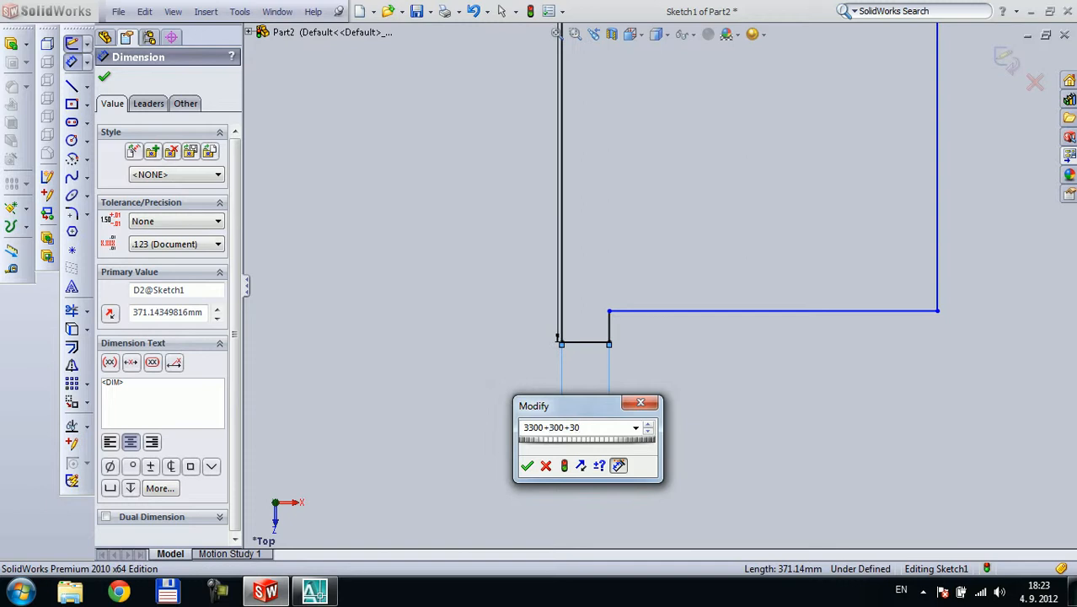
pyautogui.press('Return')
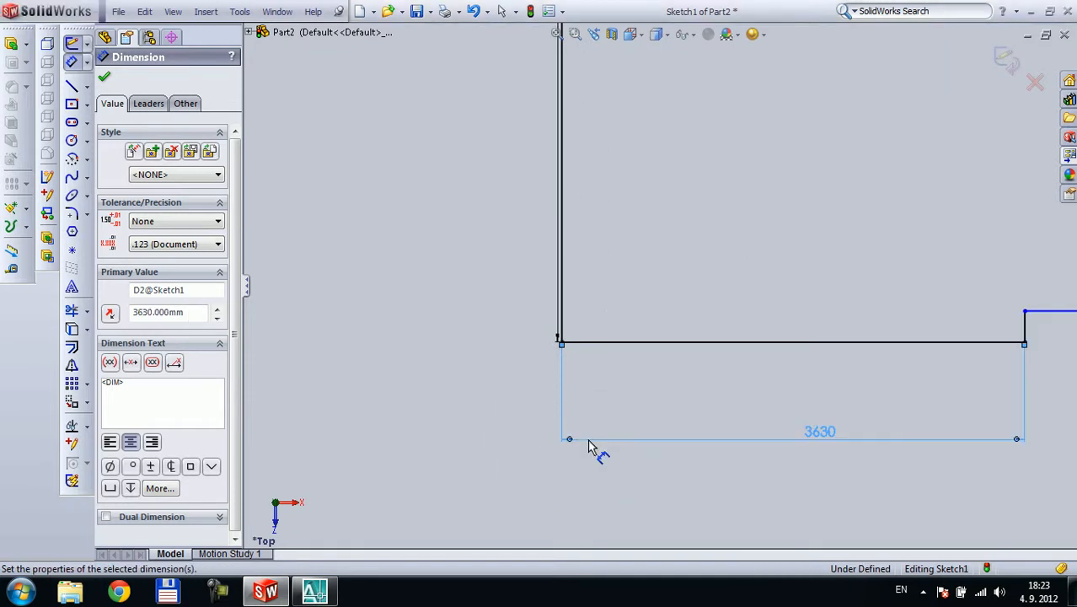
# - Dimension the step's vertical line and set its height to 2570 mm
pyautogui.scroll(5, 513, 414)
pyautogui.scroll(-3, 854, 274)
pyautogui.scroll(-2, 739, 307)
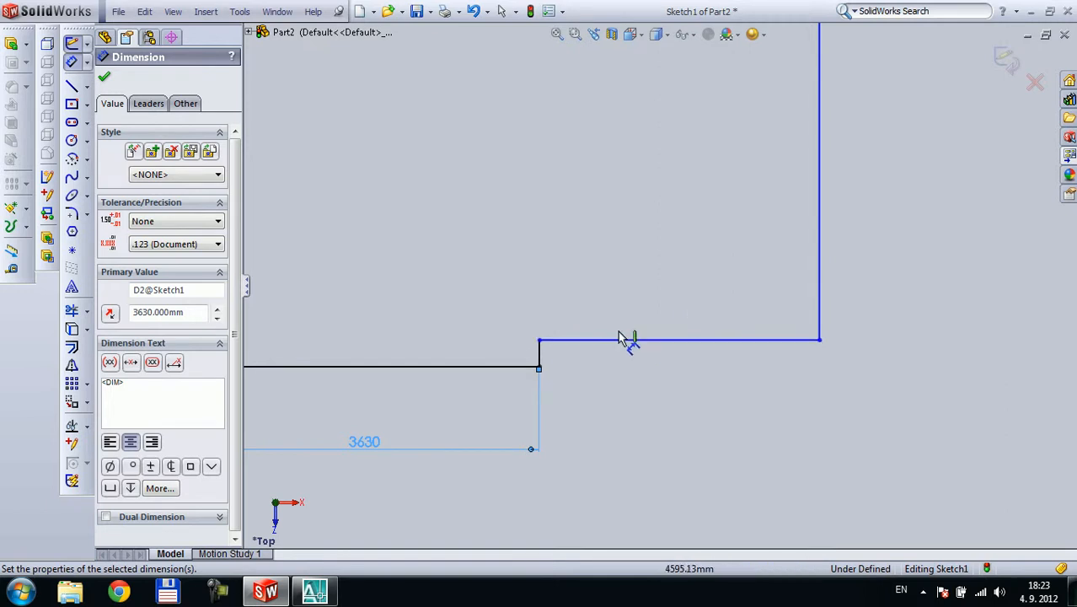
pyautogui.click(571, 361)
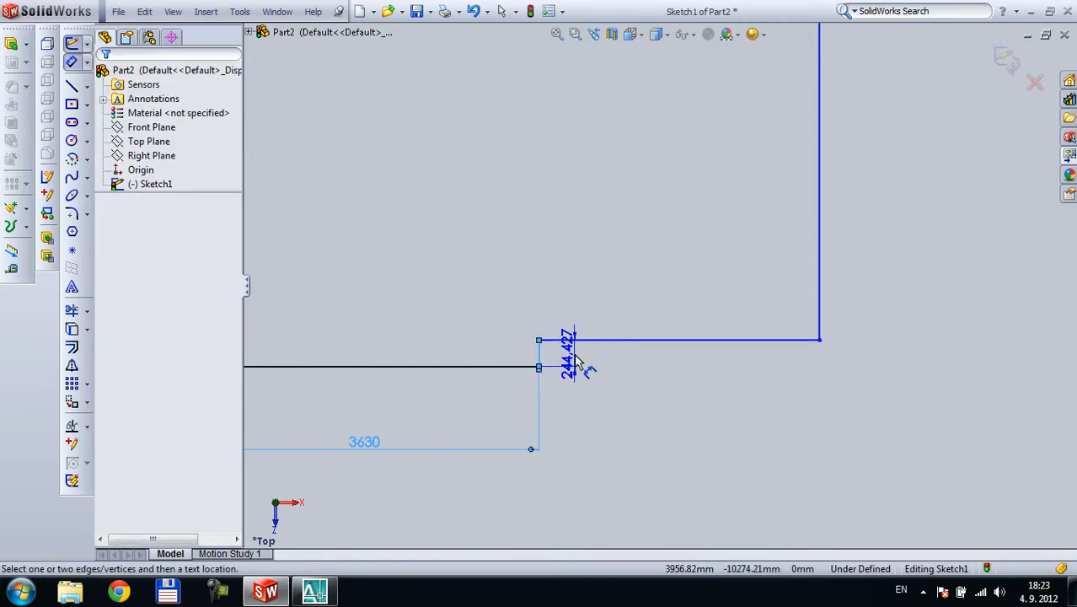
pyautogui.click(577, 360)
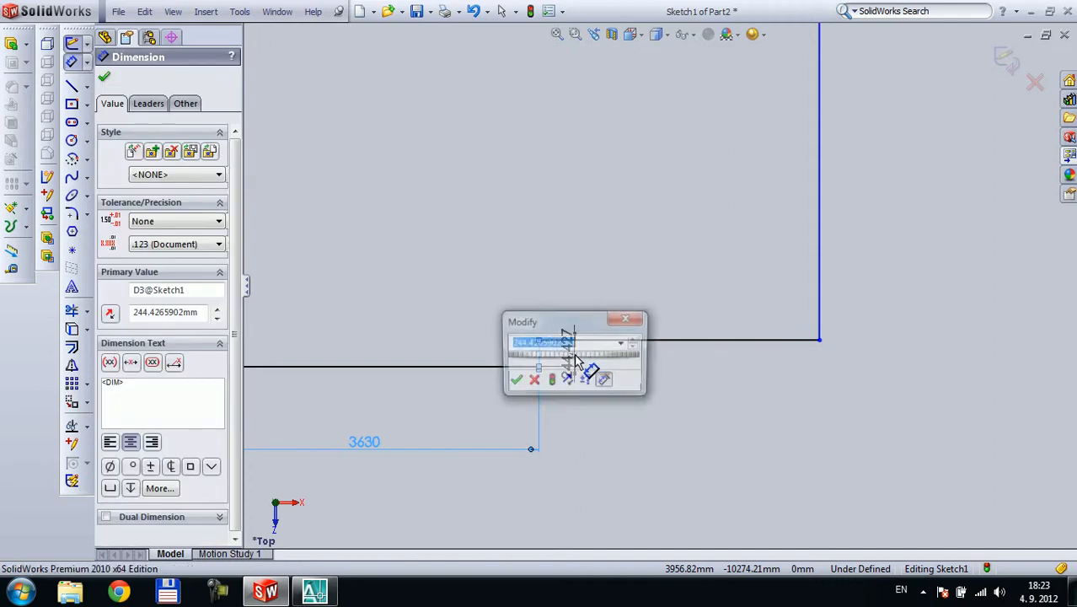
pyautogui.write('2570')
pyautogui.press('Return')
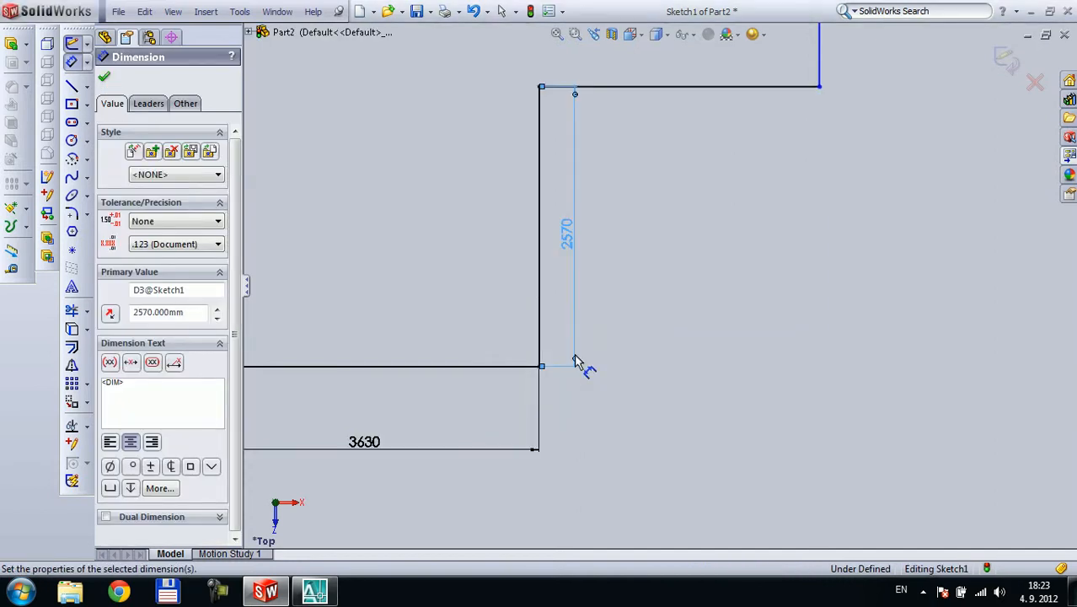
# - Dimension the step's horizontal line and set its length to 9280 mm
pyautogui.press('z')
pyautogui.press('z')
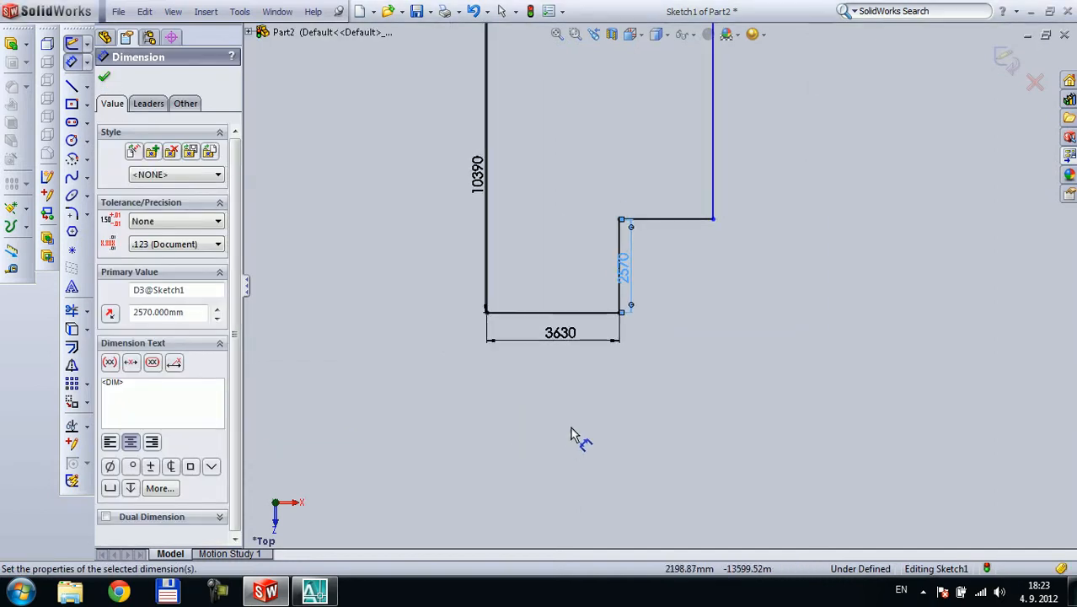
pyautogui.scroll(1, 674, 319)
pyautogui.scroll(-4, 688, 205)
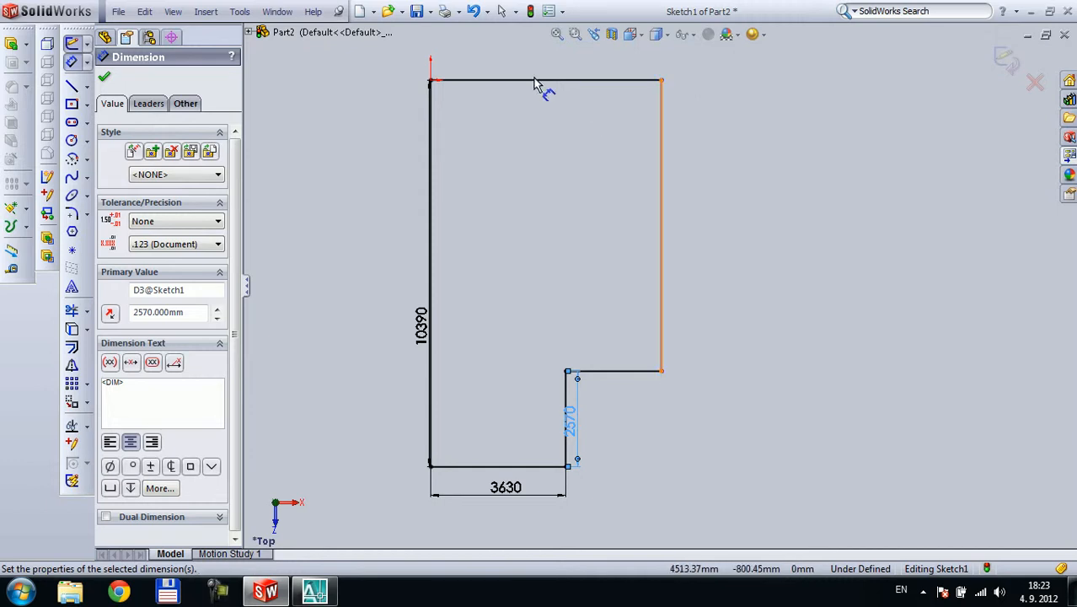
pyautogui.click(626, 373)
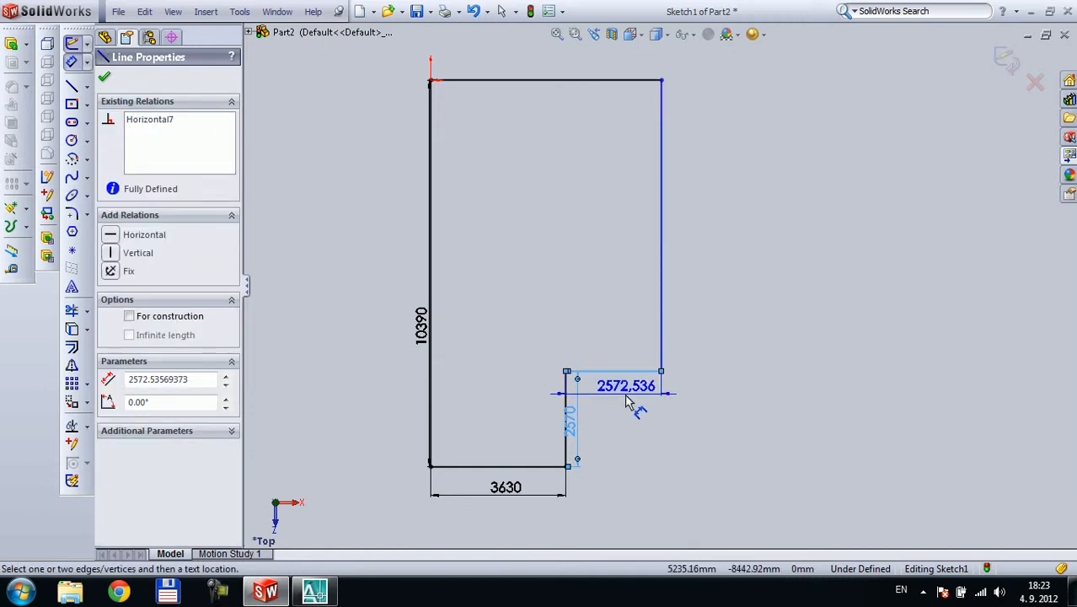
pyautogui.click(625, 407)
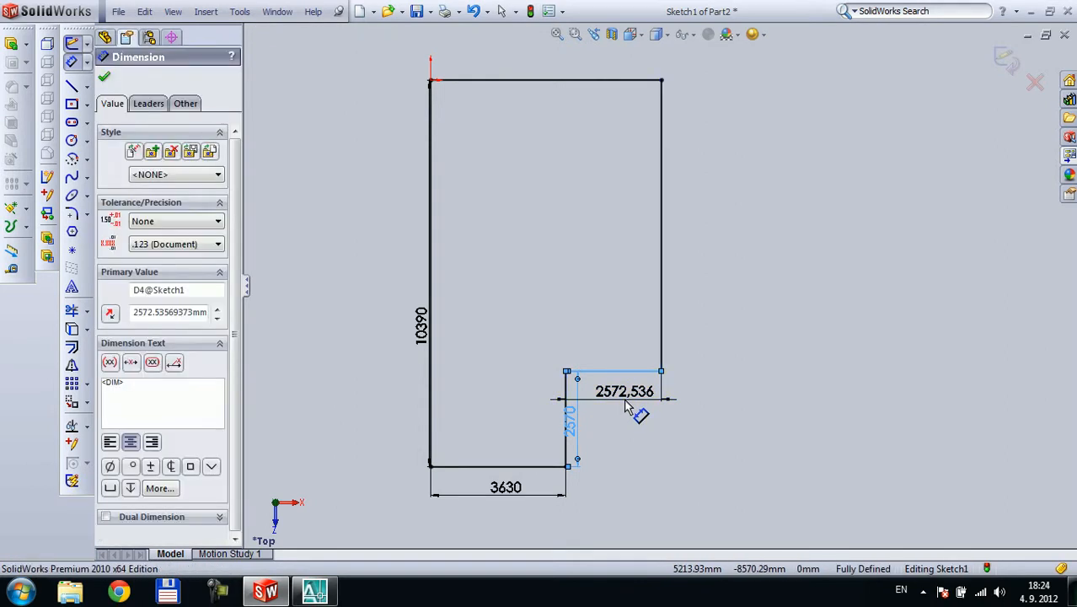
pyautogui.write('9280')
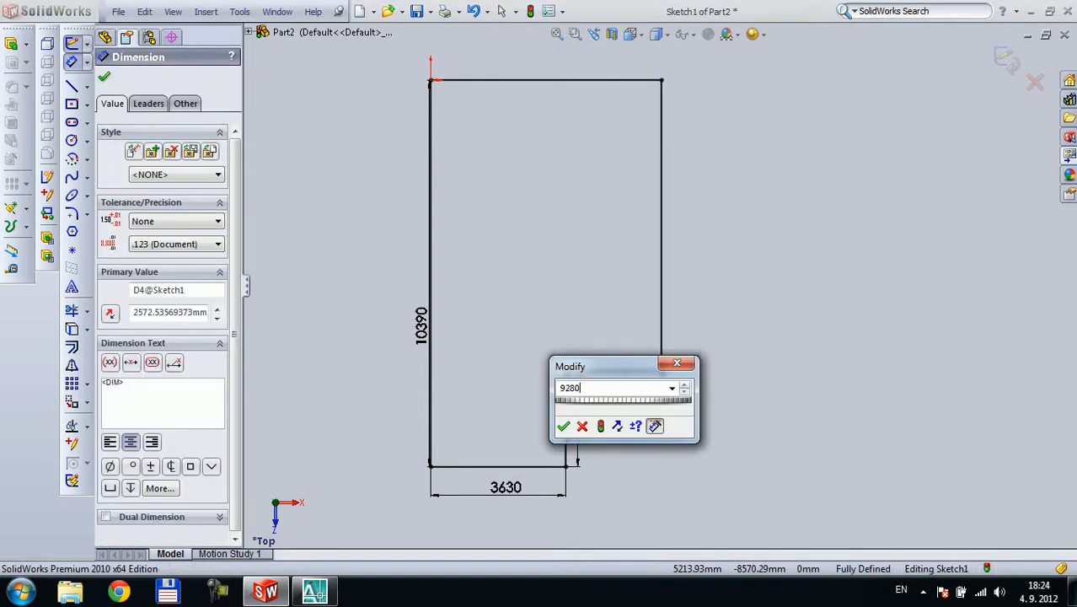
pyautogui.press('Return')
pyautogui.moveTo(700, 383)
pyautogui.mouseDown(button='middle')
pyautogui.moveTo(693, 284)
pyautogui.moveTo(683, 315)
pyautogui.moveTo(712, 333)
pyautogui.mouseUp(button='middle')
pyautogui.scroll(-3, 763, 292)
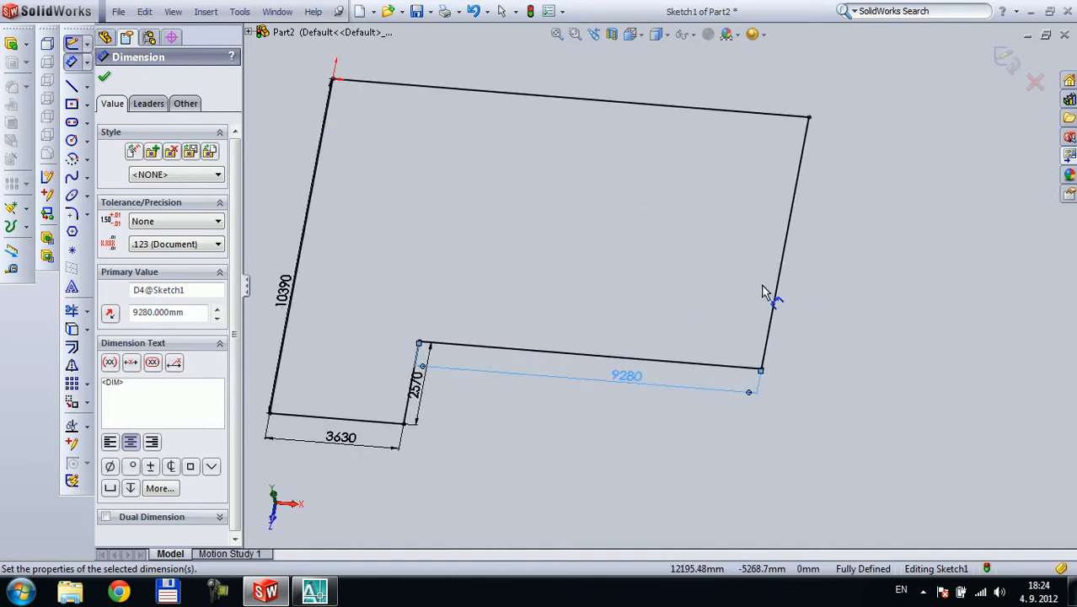
pyautogui.moveTo(767, 290)
pyautogui.mouseDown(button='middle')
pyautogui.moveTo(739, 312)
pyautogui.moveTo(680, 441)
pyautogui.moveTo(643, 369)
pyautogui.moveTo(671, 370)
pyautogui.moveTo(649, 392)
pyautogui.moveTo(652, 342)
pyautogui.mouseUp(button='middle')
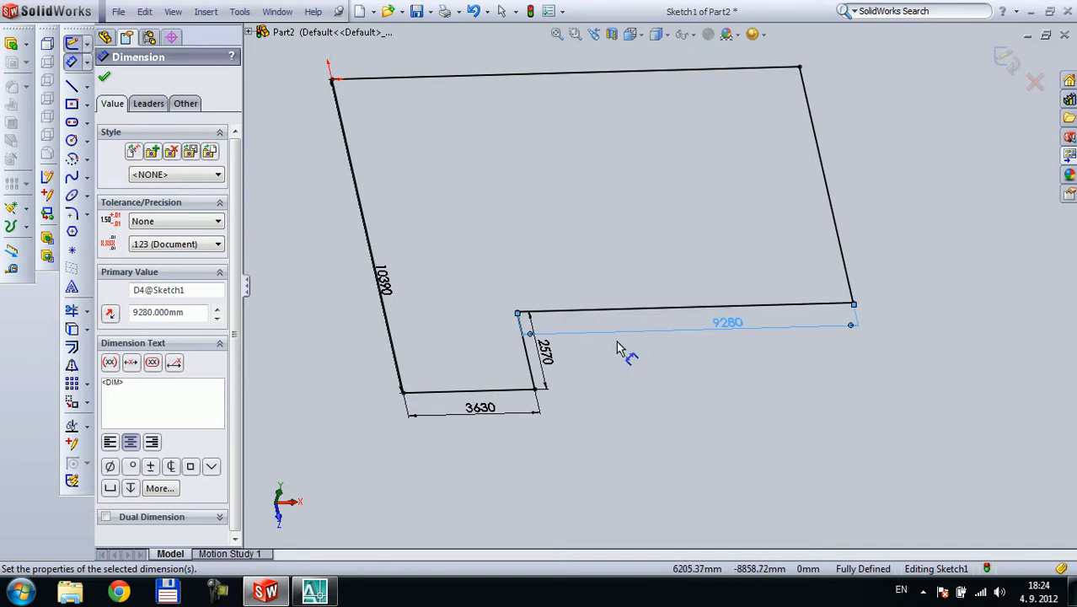
# - Reposition the 10390, 2570 and 9280 mm dimensions clear of the outline and of each other
pyautogui.moveTo(388, 274); pyautogui.dragTo(329, 282)
pyautogui.click(329, 282)
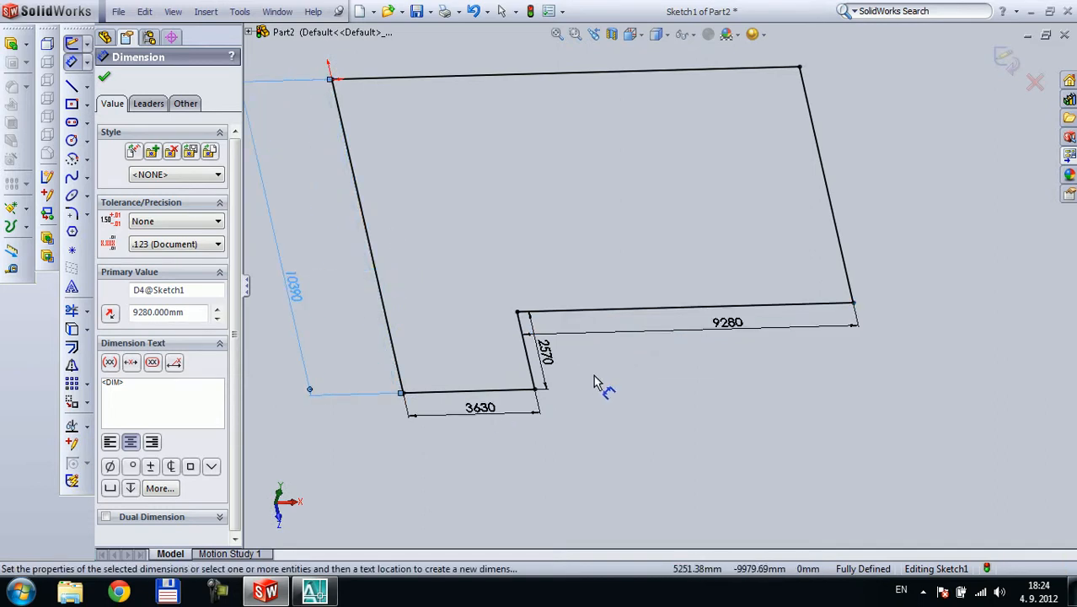
pyautogui.scroll(2, 628, 364)
pyautogui.scroll(-2, 640, 174)
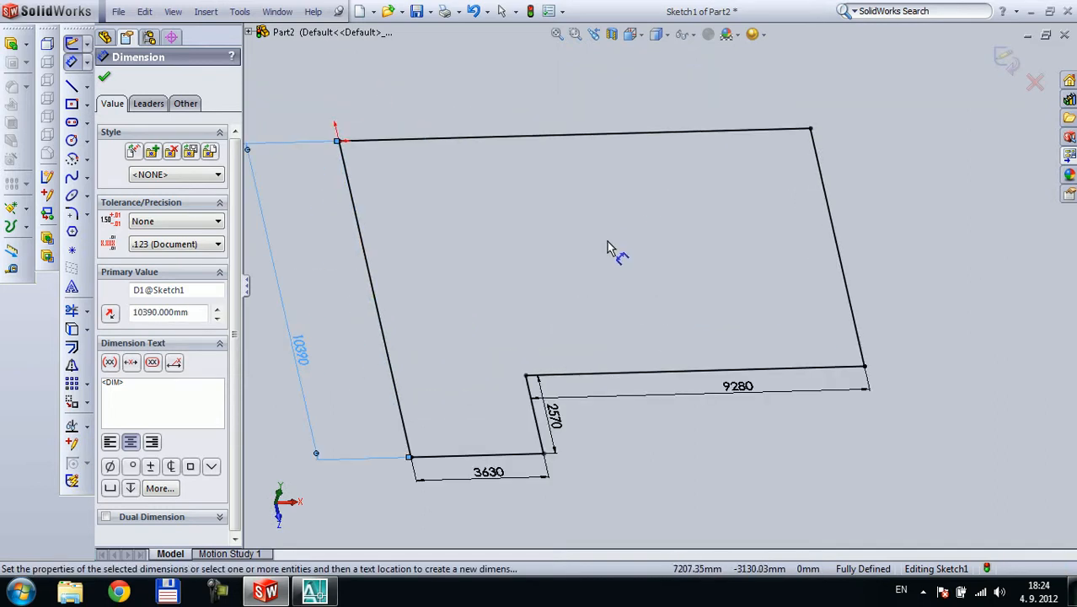
pyautogui.scroll(2, 614, 246)
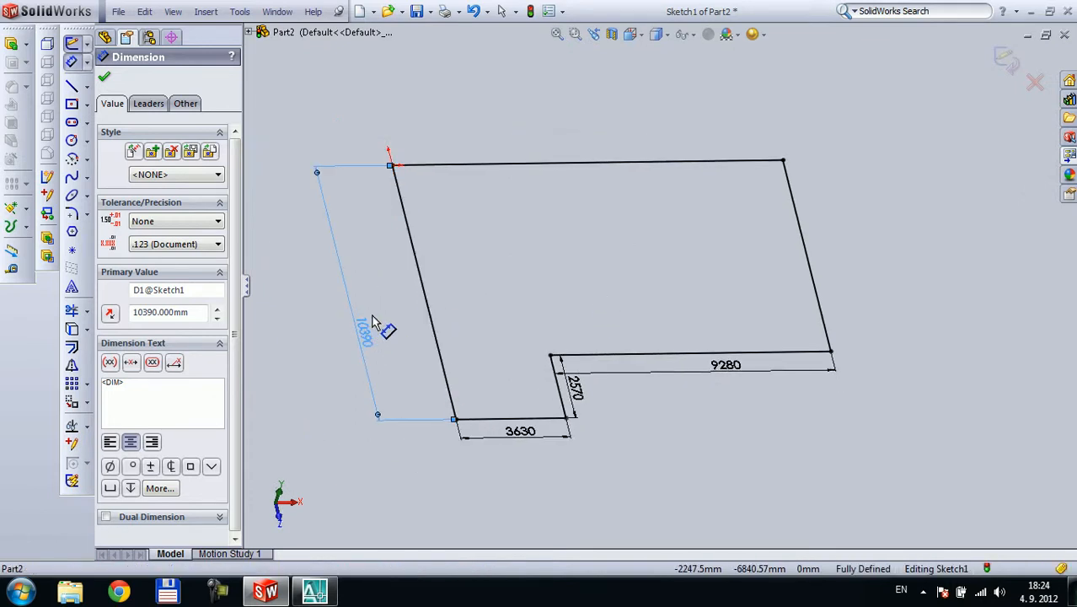
pyautogui.moveTo(376, 327); pyautogui.dragTo(398, 305)
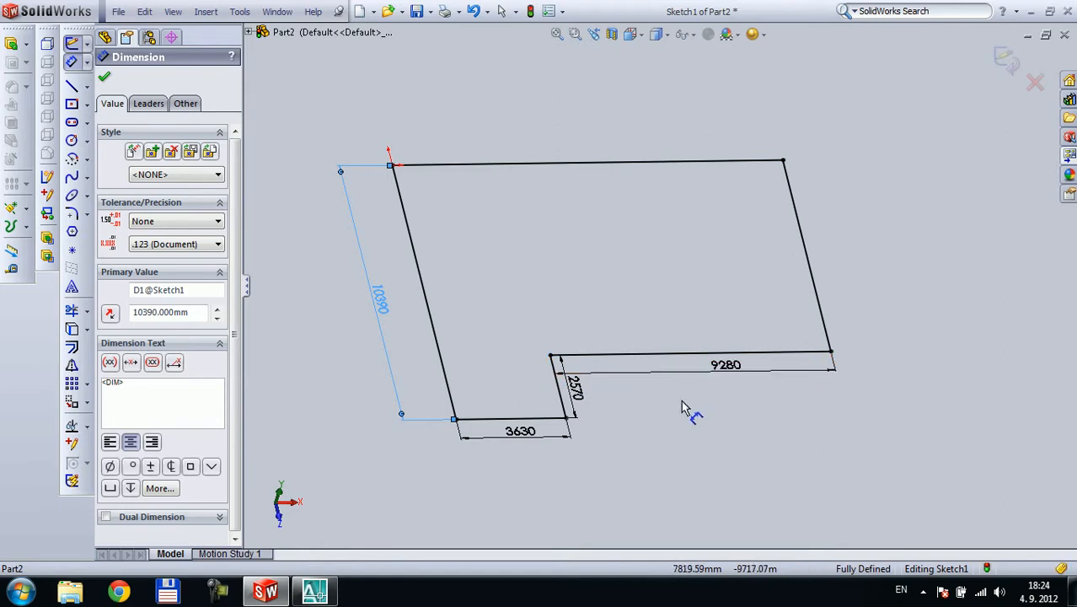
pyautogui.moveTo(573, 388); pyautogui.dragTo(626, 381)
pyautogui.moveTo(725, 364); pyautogui.dragTo(723, 381)
pyautogui.moveTo(633, 381); pyautogui.dragTo(628, 398)
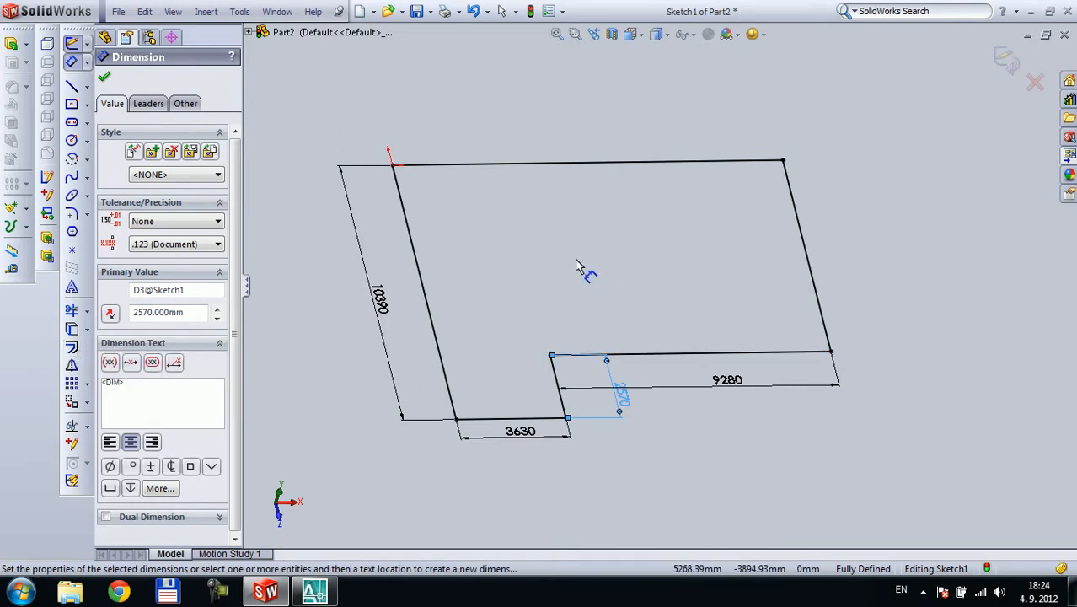
pyautogui.press('Escape')
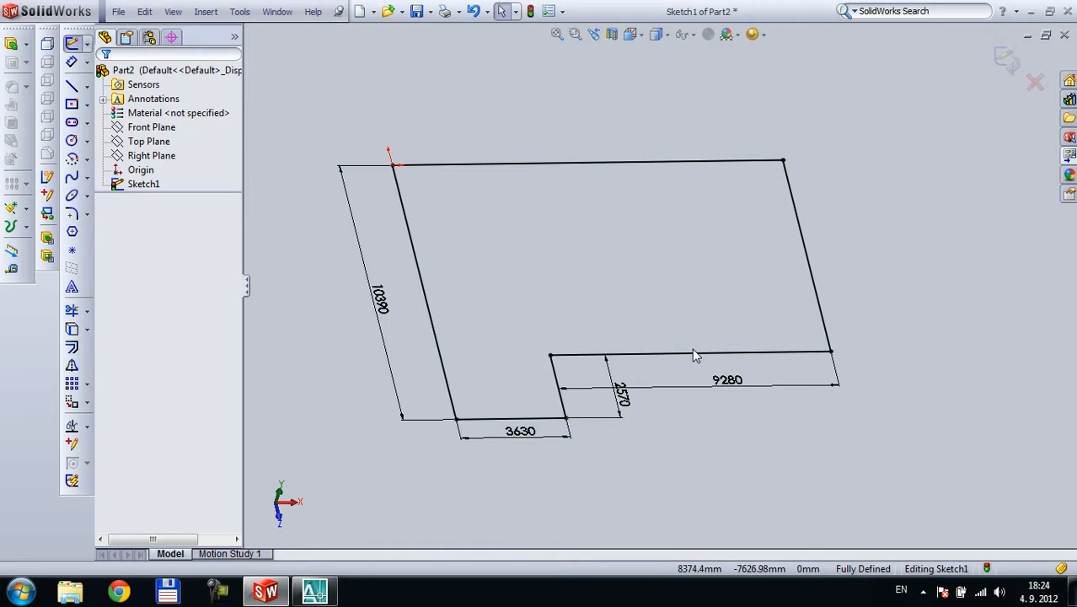
pyautogui.moveTo(832, 119)
pyautogui.mouseDown()
pyautogui.moveTo(679, 276)
pyautogui.moveTo(439, 468)
pyautogui.mouseUp()
pyautogui.click(707, 448)
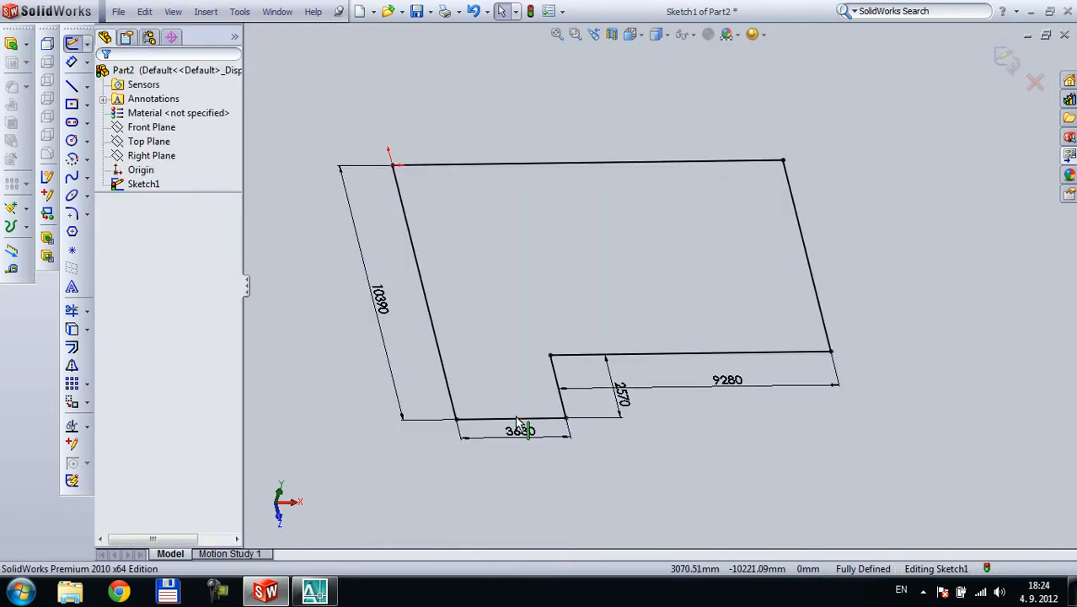
pyautogui.click(556, 380)
pyautogui.click(452, 240)
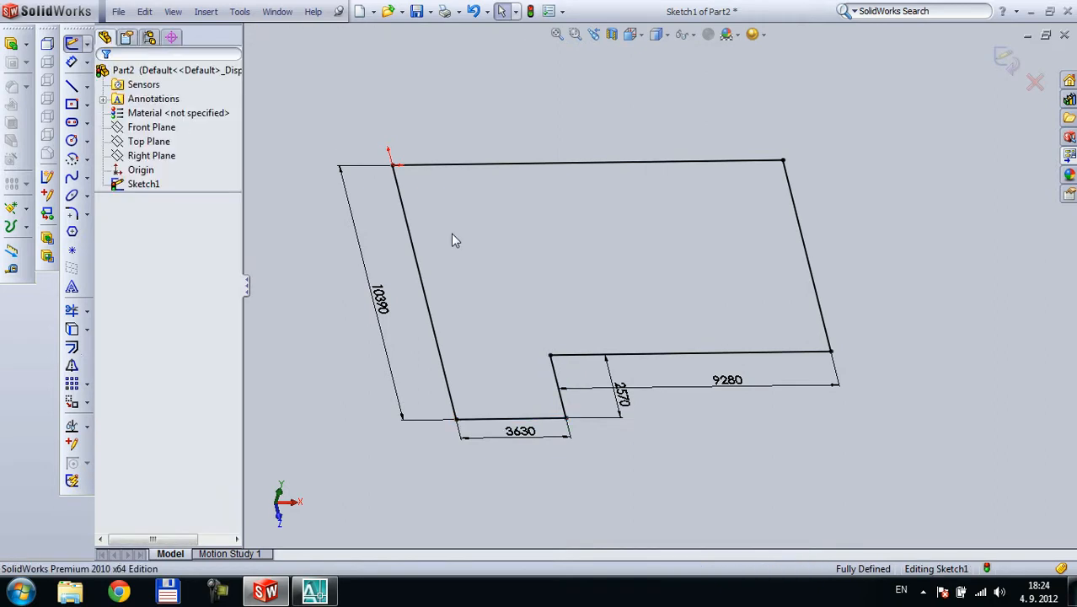
# - Offset the whole outline chain 300 mm inward with a dimension, and place the dimension text just inside the left wall
pyautogui.click(72, 347)
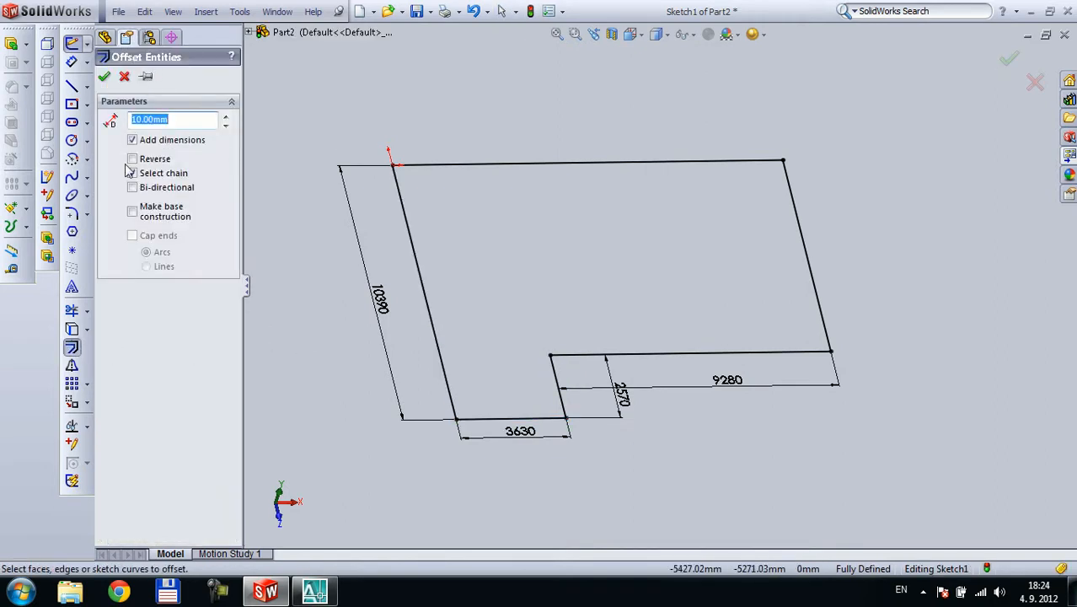
pyautogui.write('300')
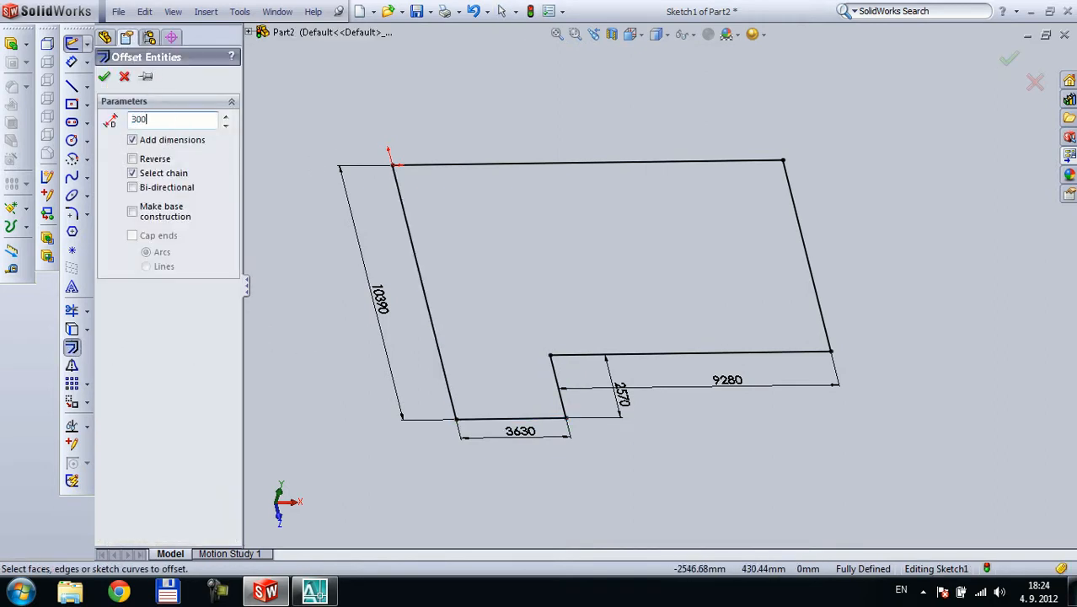
pyautogui.click(420, 269)
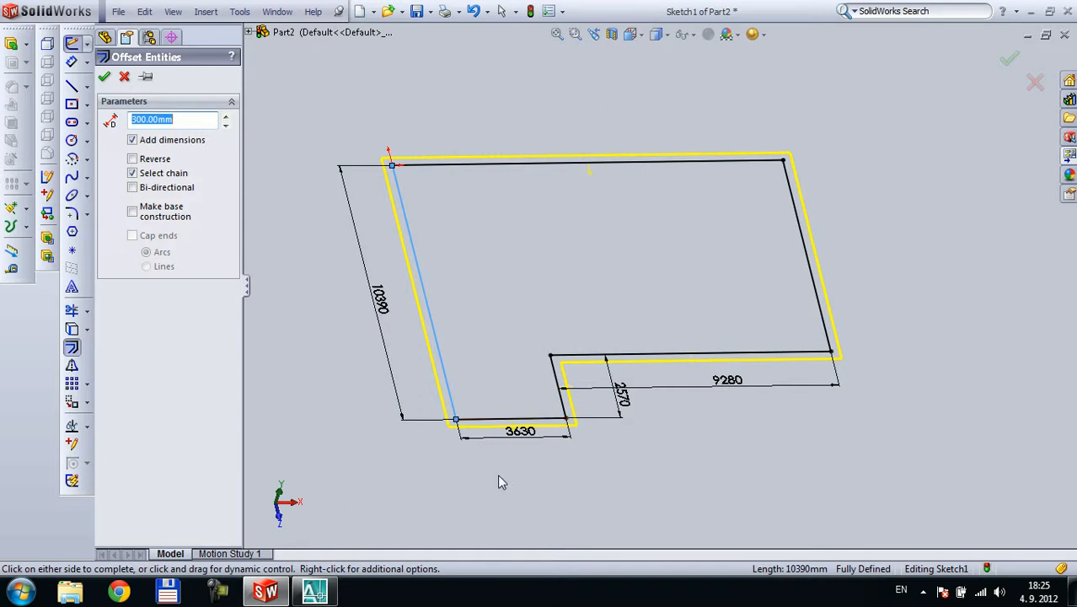
pyautogui.scroll(-3, 548, 381)
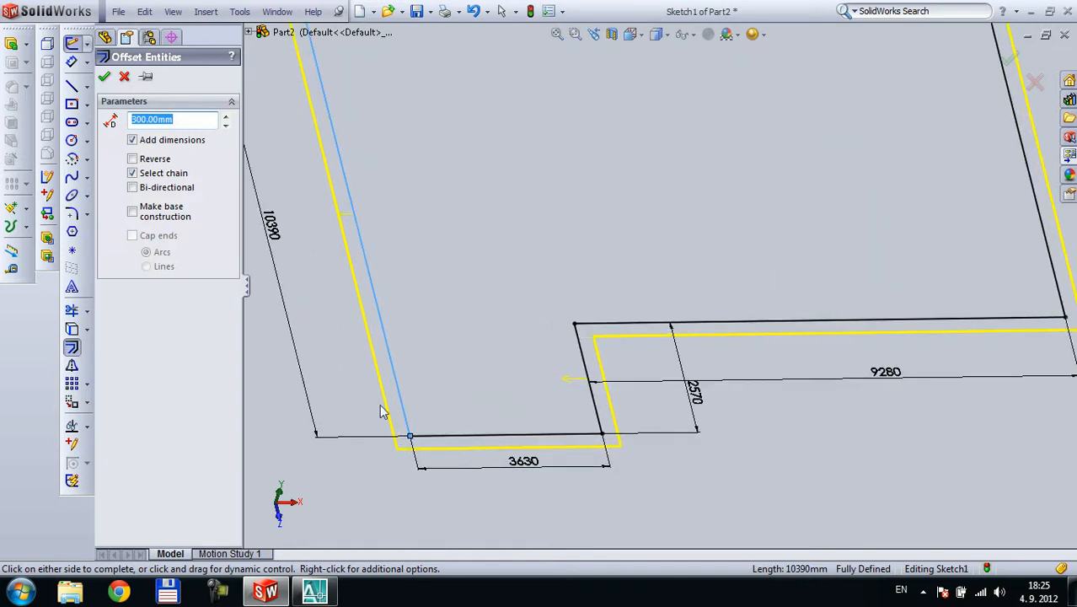
pyautogui.scroll(3, 539, 234)
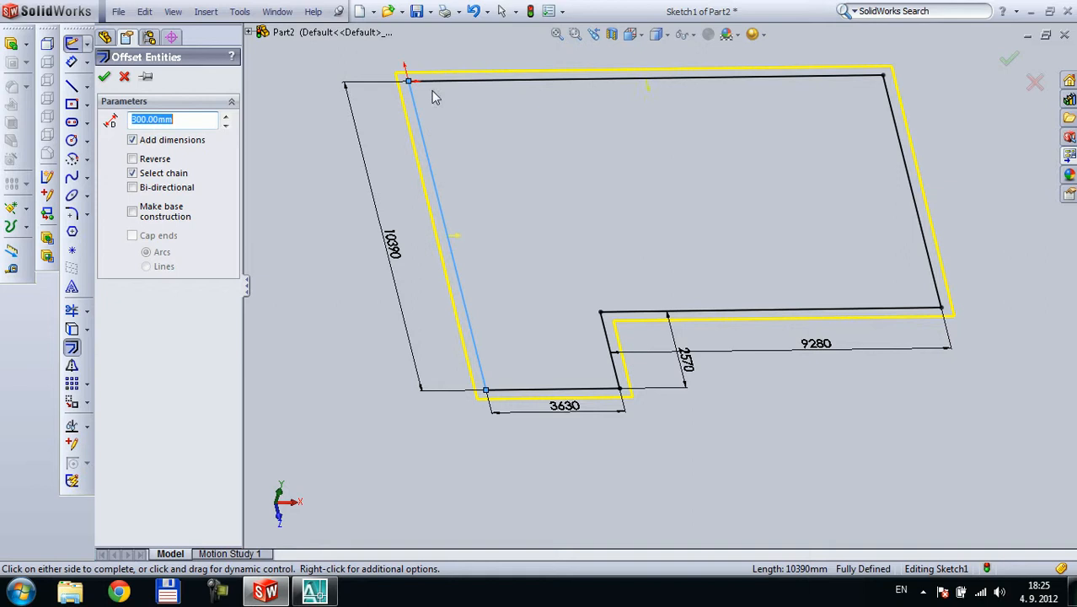
pyautogui.click(182, 119)
pyautogui.write('-')
pyautogui.press('Return')
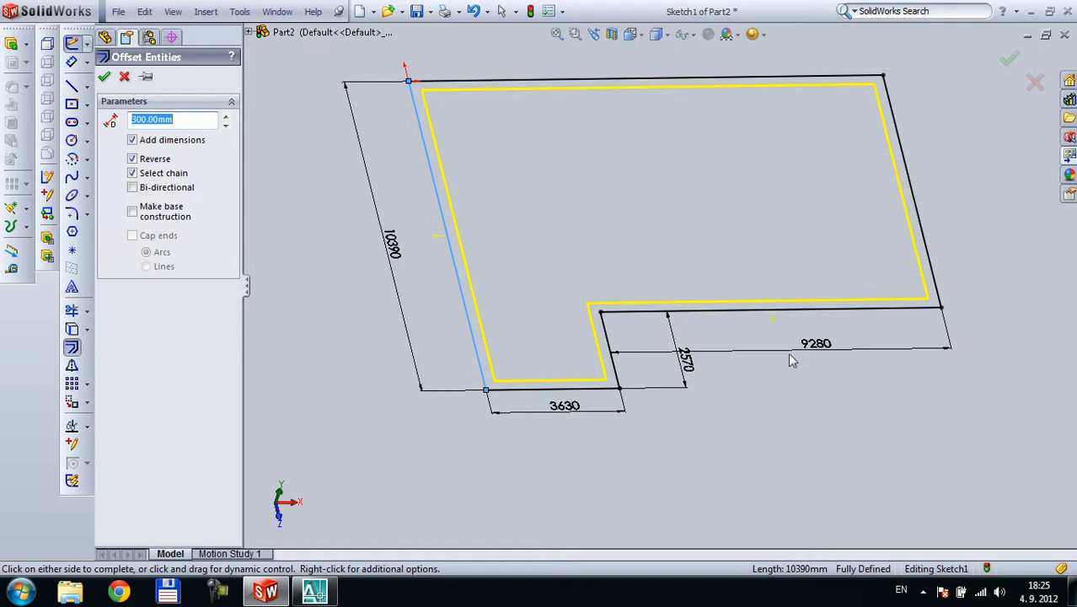
pyautogui.click(103, 76)
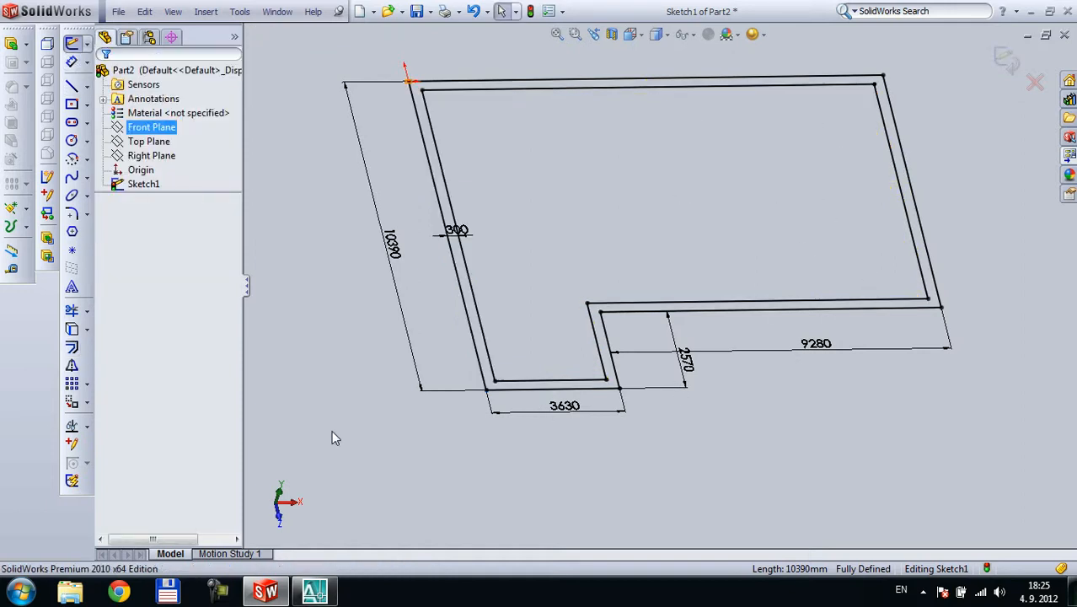
pyautogui.moveTo(826, 444)
pyautogui.mouseDown(button='middle')
pyautogui.moveTo(760, 349)
pyautogui.moveTo(688, 336)
pyautogui.moveTo(752, 380)
pyautogui.moveTo(750, 434)
pyautogui.mouseUp(button='middle')
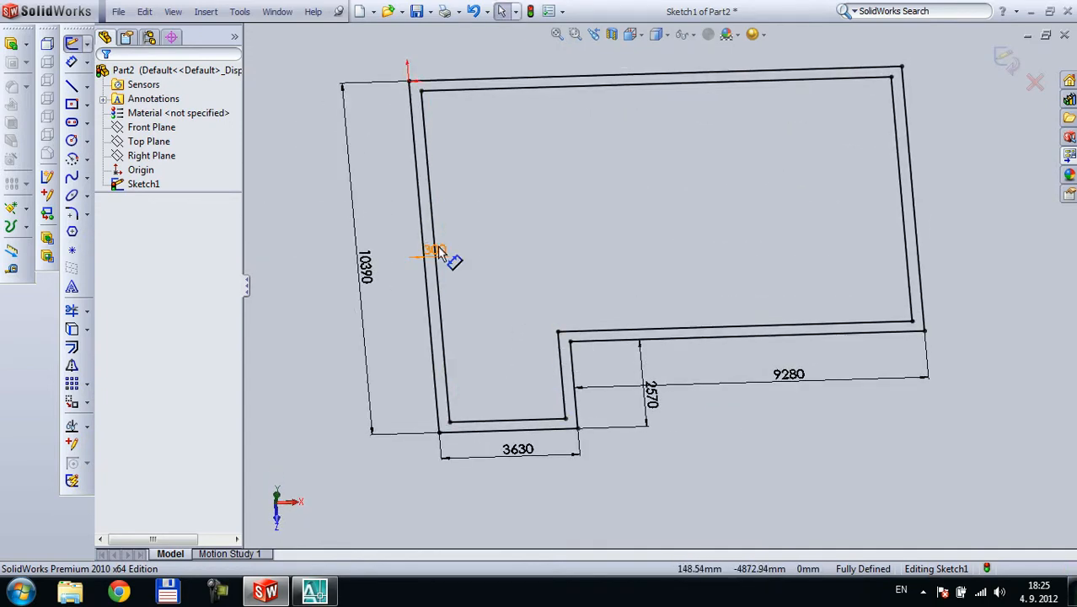
pyautogui.moveTo(437, 251); pyautogui.dragTo(456, 258)
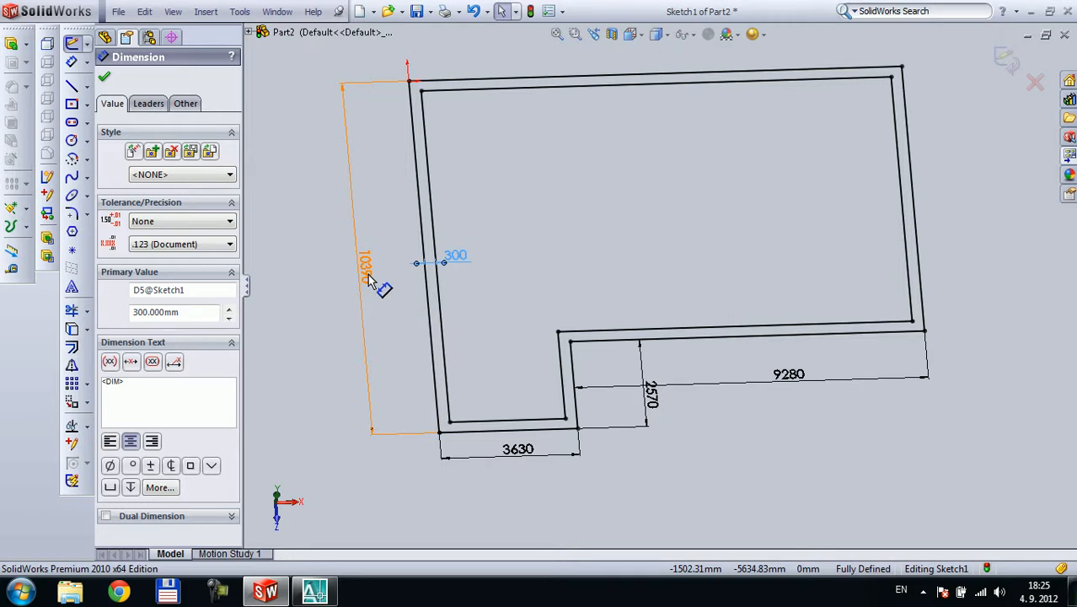
pyautogui.doubleClick(370, 279)
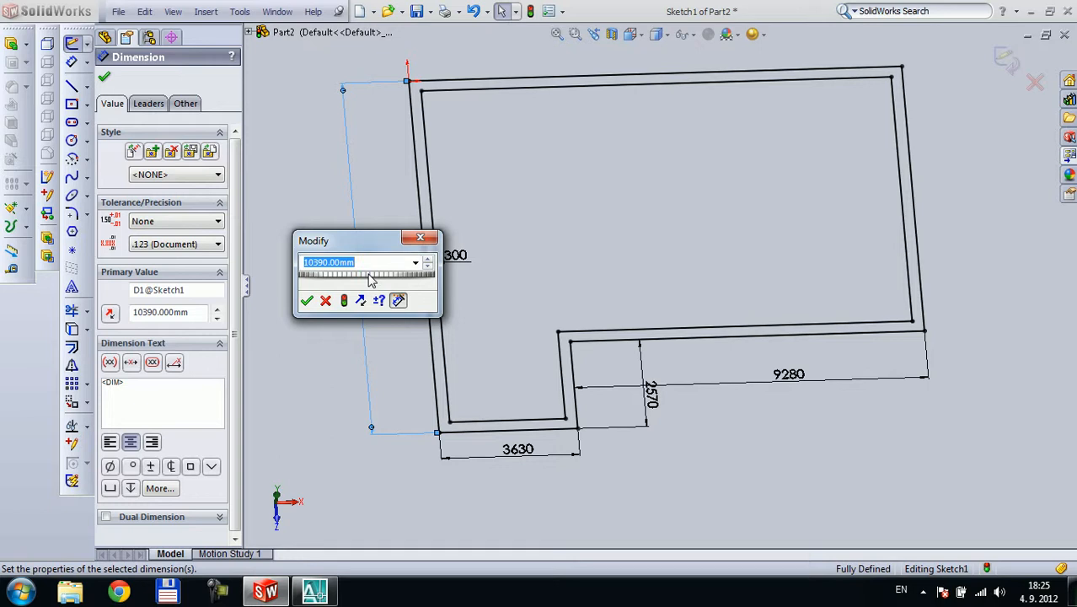
pyautogui.write('8130-120-120')
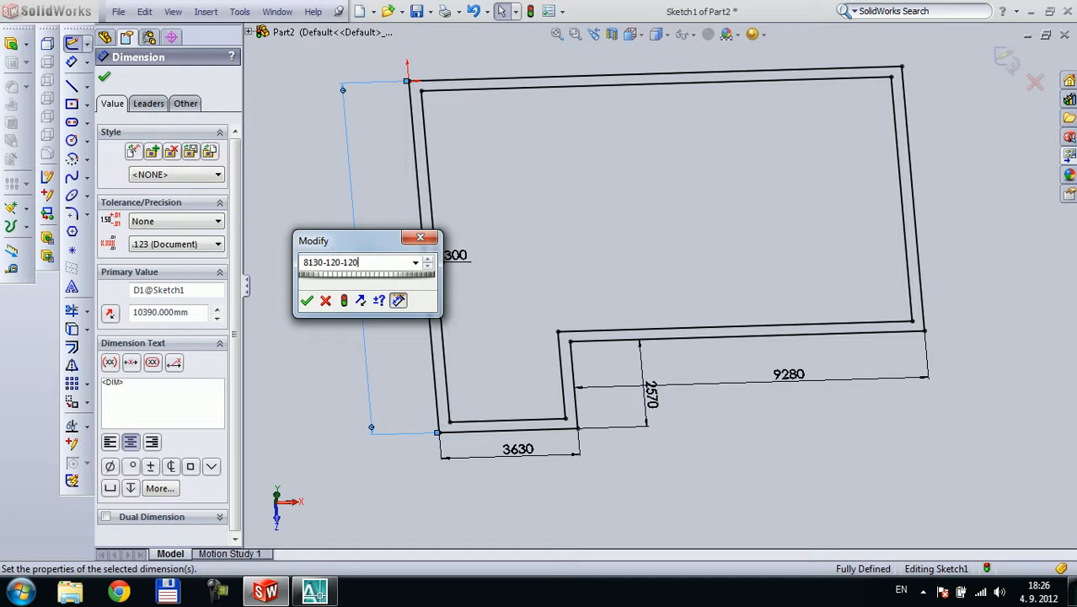
pyautogui.press('Return')
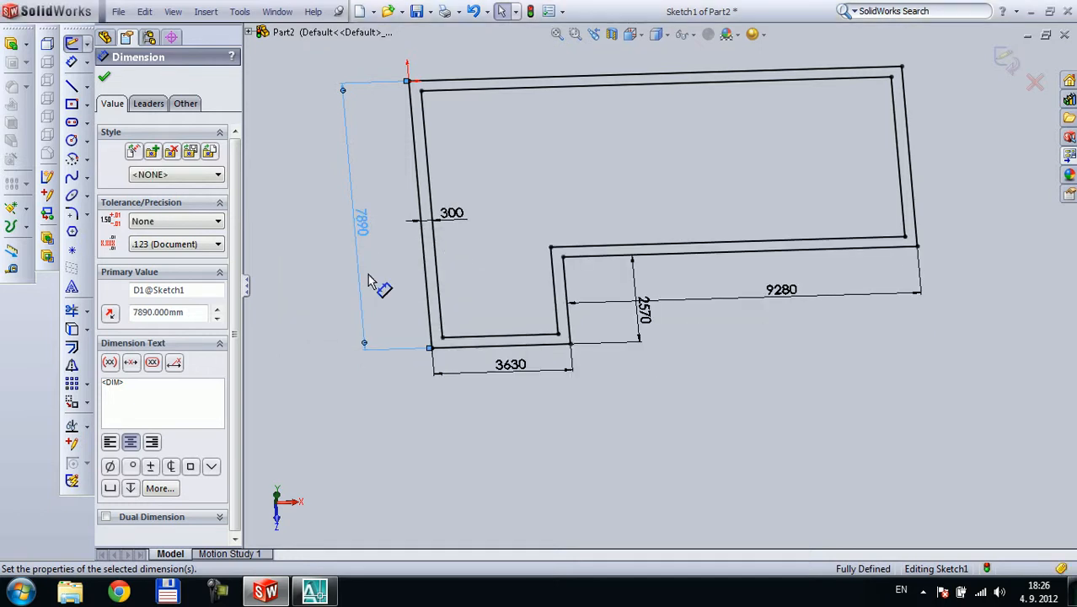
pyautogui.scroll(3, 692, 224)
pyautogui.scroll(-4, 692, 221)
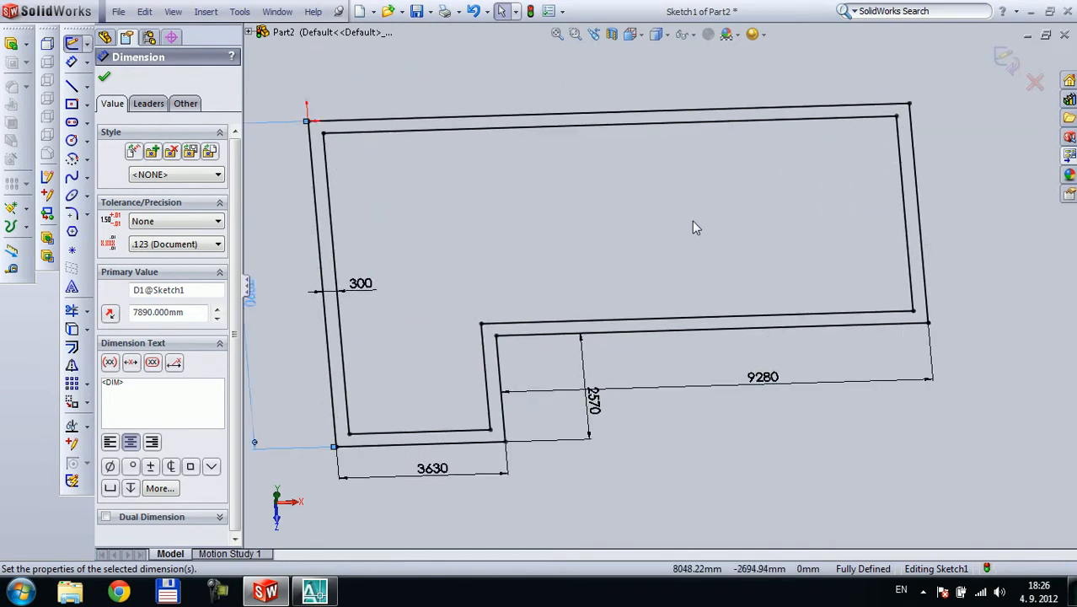
pyautogui.scroll(1, 613, 237)
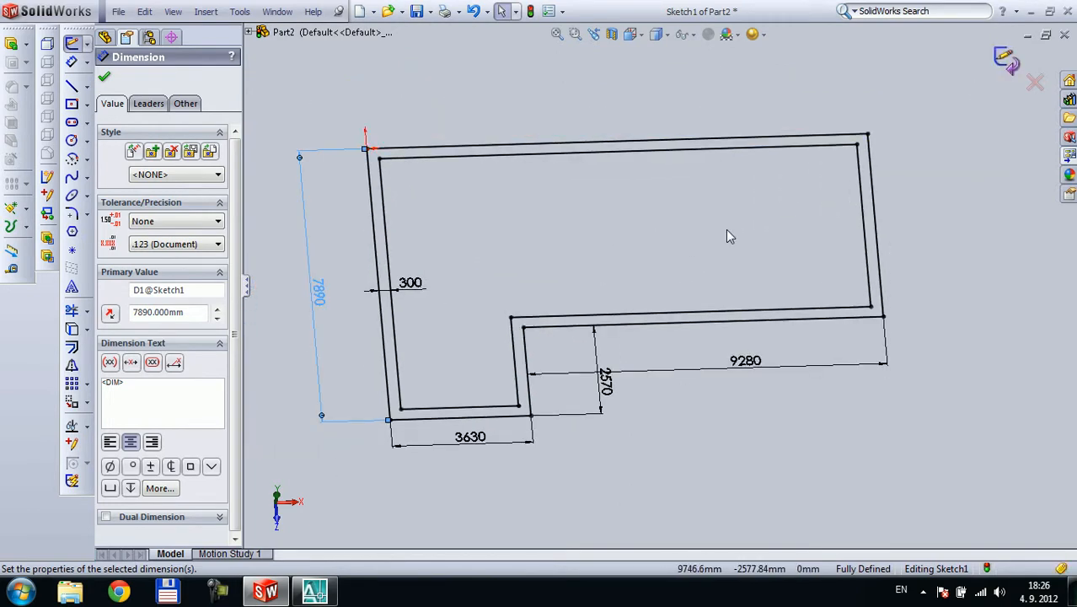
# - Extrude the closed wall profile 2650 mm as a blind boss from the sketch plane
pyautogui.moveTo(726, 232)
pyautogui.mouseDown(button='middle')
pyautogui.moveTo(751, 179)
pyautogui.moveTo(709, 181)
pyautogui.moveTo(693, 212)
pyautogui.moveTo(658, 206)
pyautogui.mouseUp(button='middle')
pyautogui.click(11, 44)
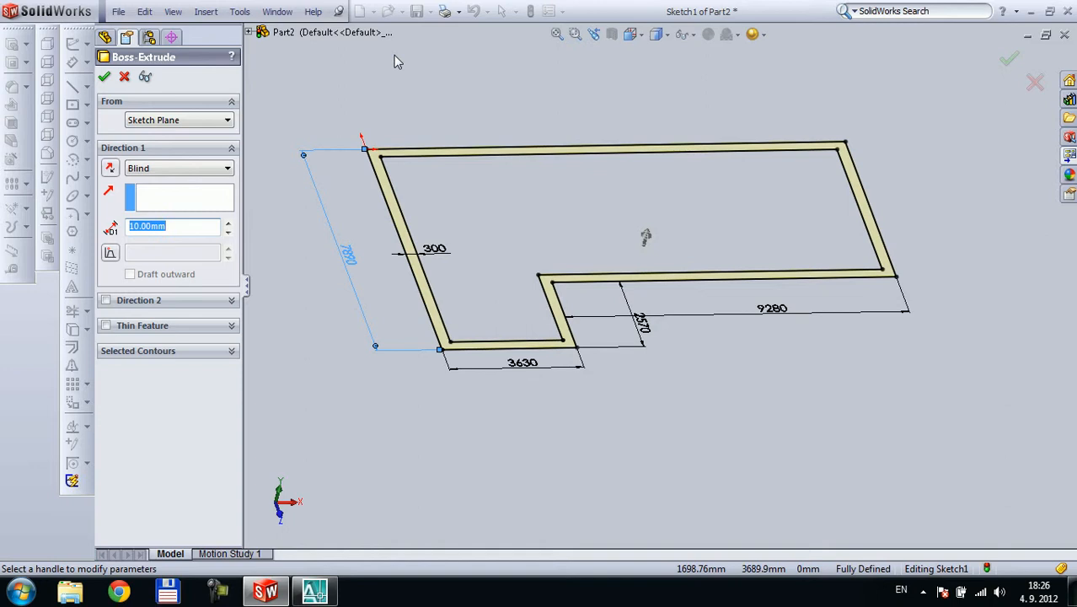
pyautogui.write('2650')
pyautogui.press('Return')
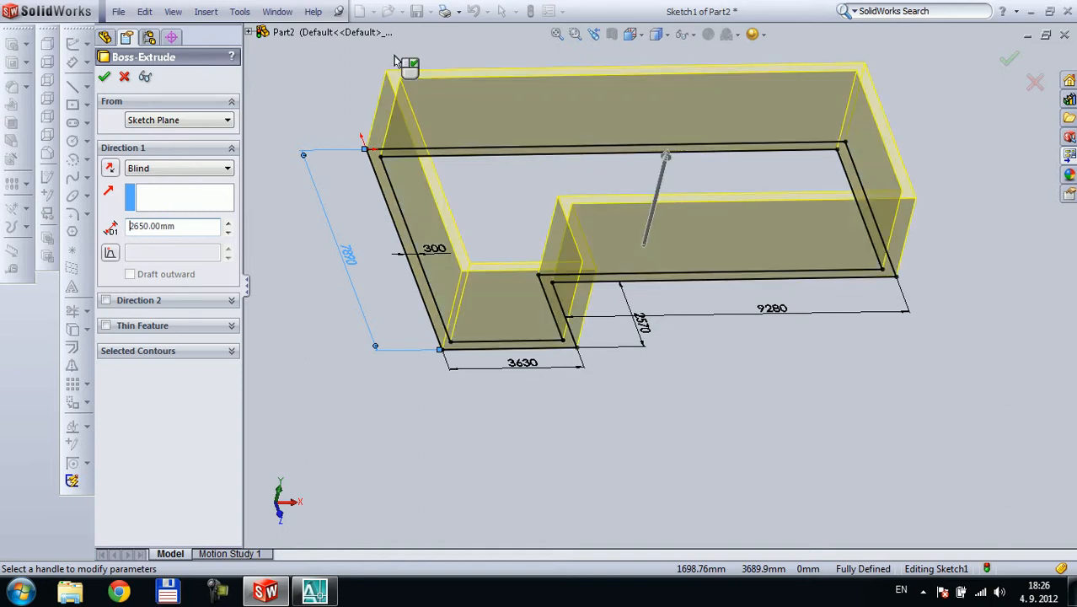
pyautogui.click(1009, 62)
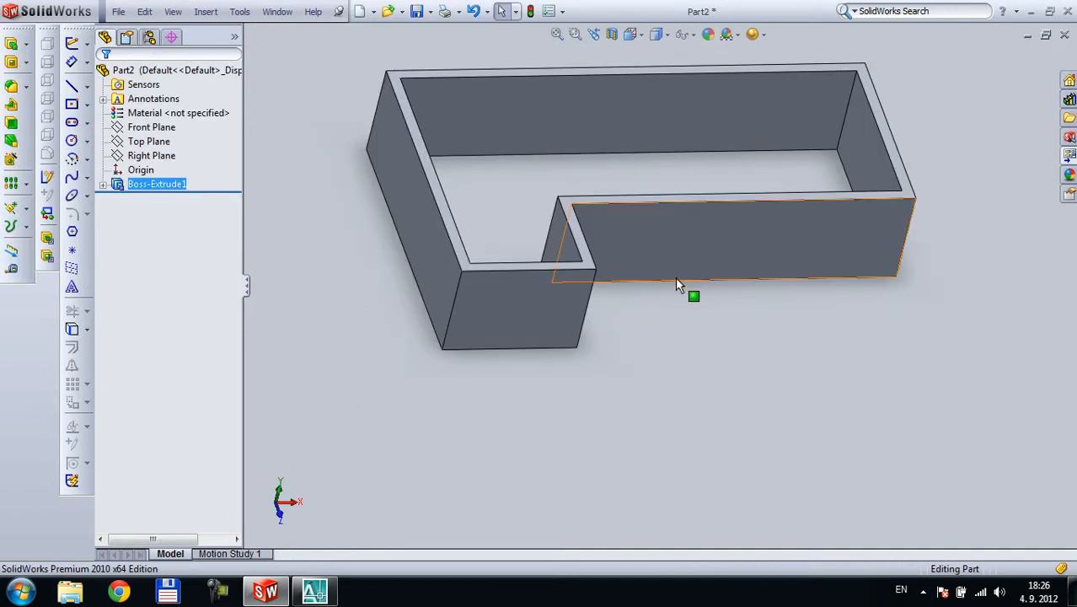
pyautogui.scroll(4, 740, 419)
pyautogui.scroll(-3, 687, 200)
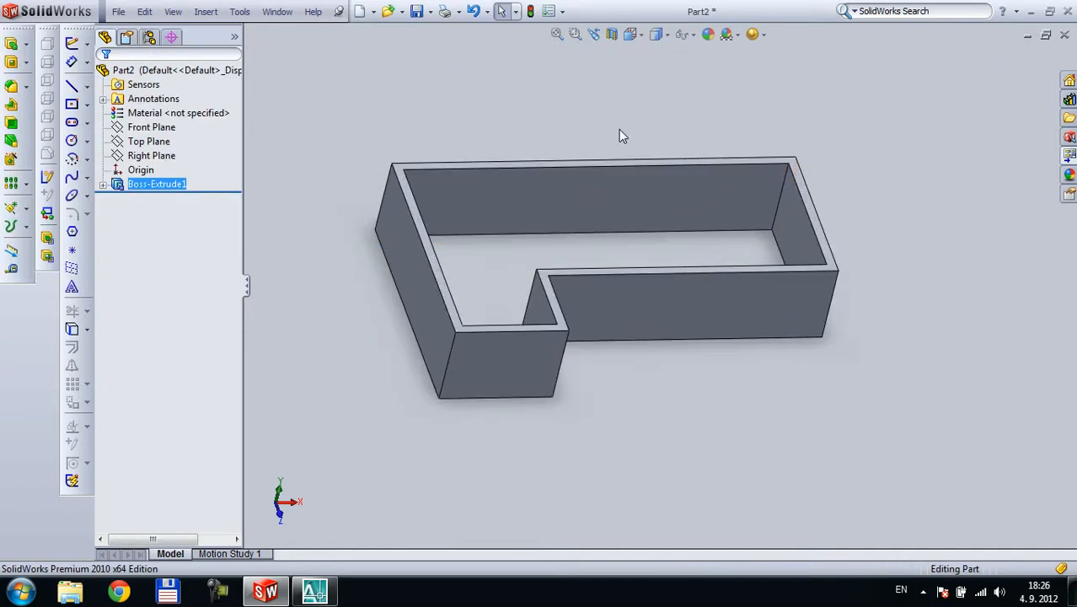
pyautogui.scroll(-2, 620, 136)
pyautogui.moveTo(618, 135); pyautogui.dragTo(612, 208, button='middle')
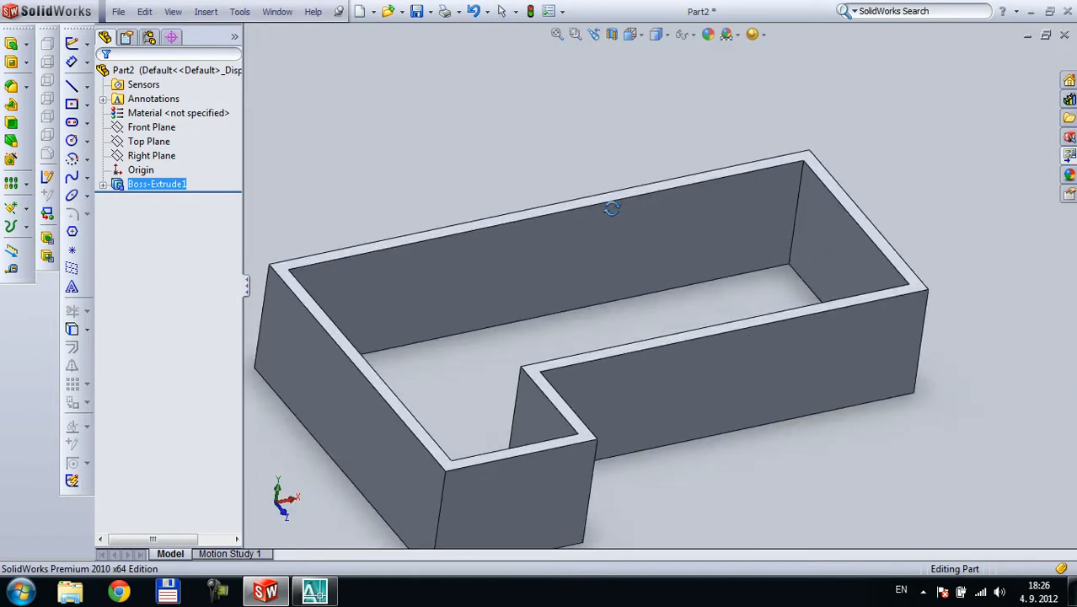
# - Save the wall part as tut_obv_mury in the byt - tutorial folder
pyautogui.click(420, 13)
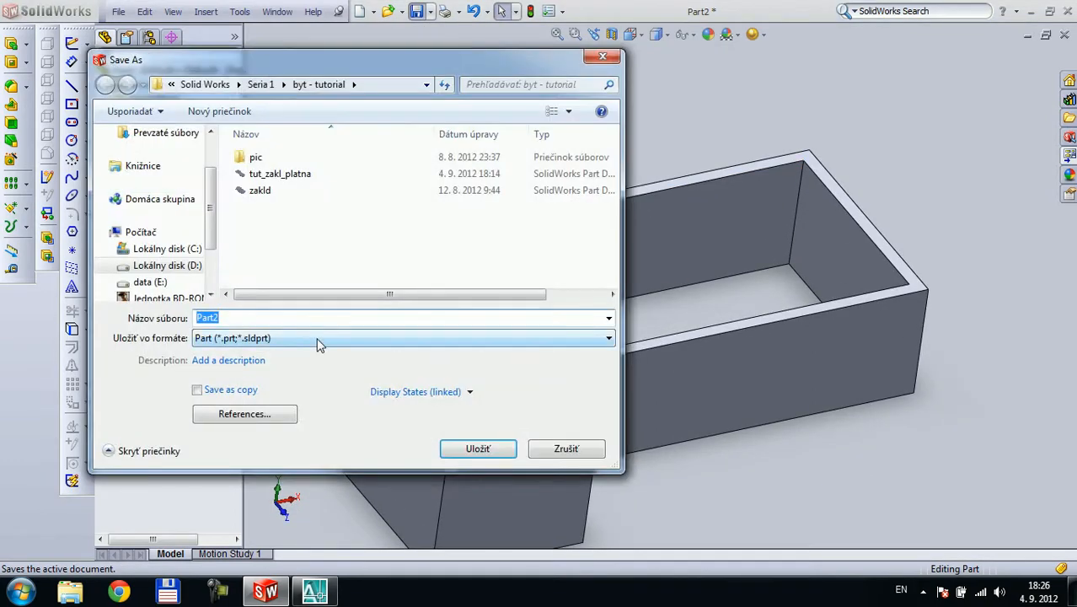
pyautogui.write('ob')
pyautogui.write('tut')
pyautogui.write('_ob')
pyautogui.write('v_mury')
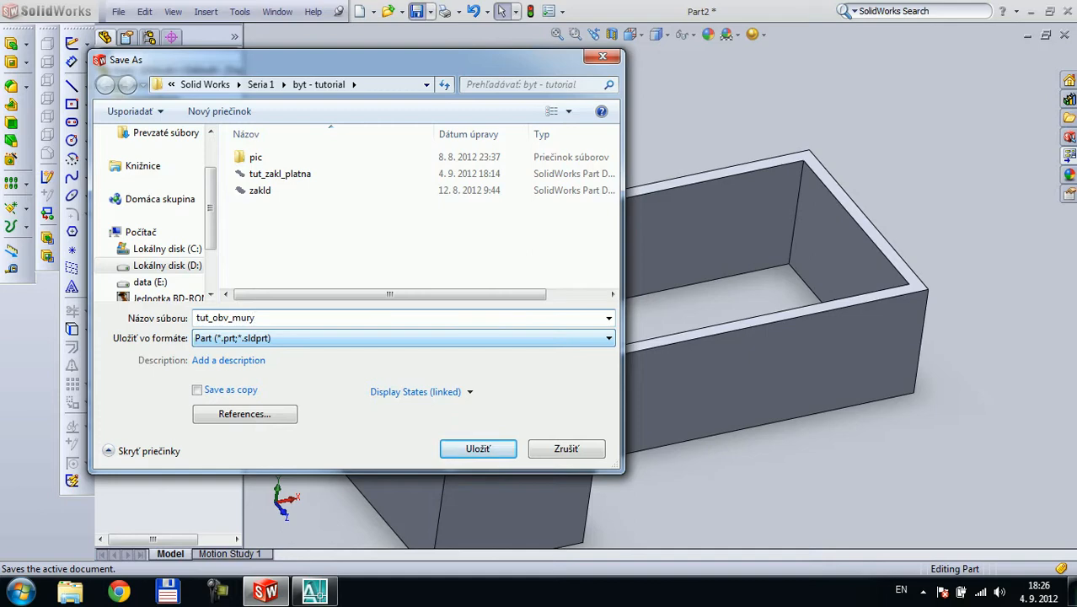
pyautogui.press('Return')
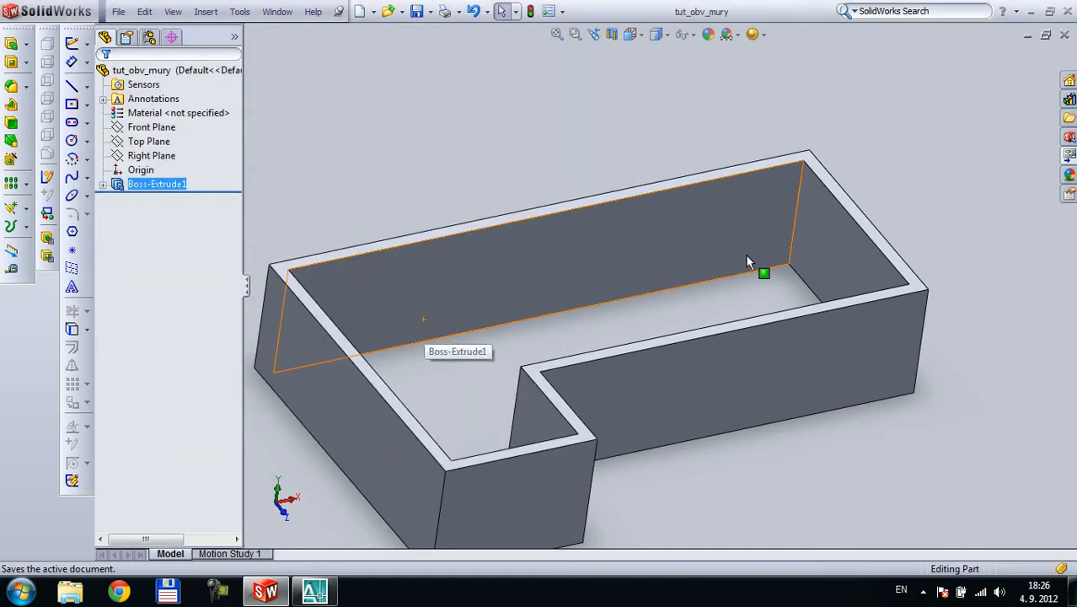
# - Open the #_tut_byt assembly from the byt - tutorial folder
pyautogui.click(278, 12)
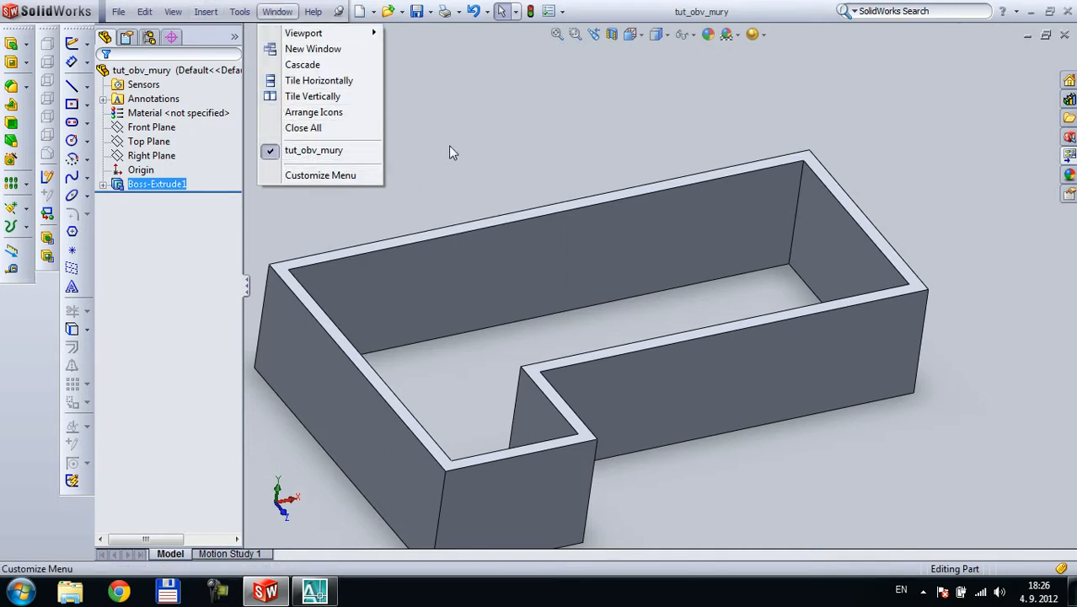
pyautogui.click(480, 144)
pyautogui.click(479, 144)
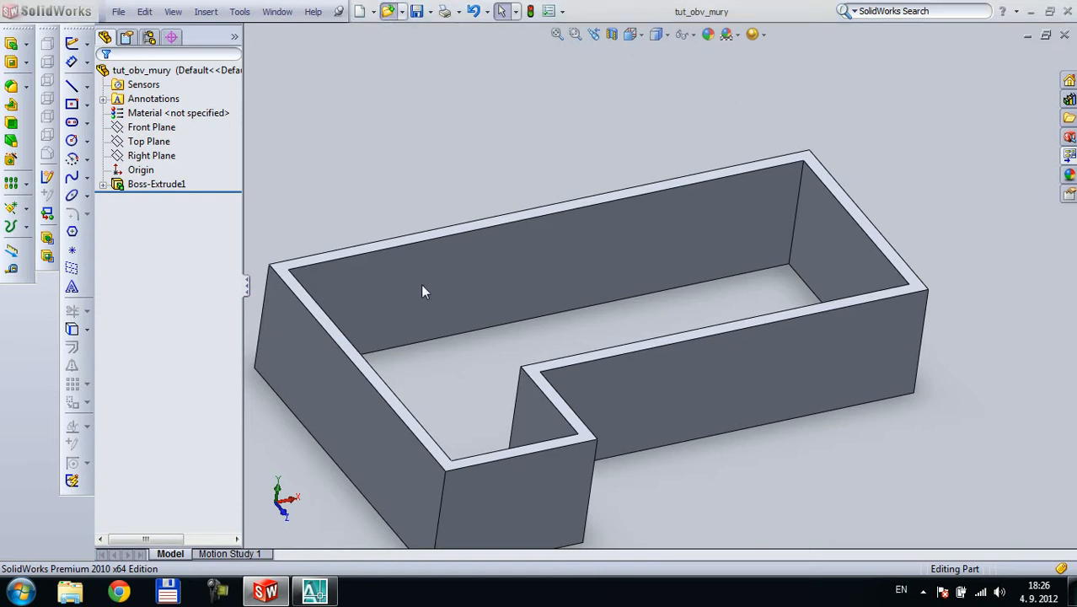
pyautogui.hotkey('ctrl', 'o')
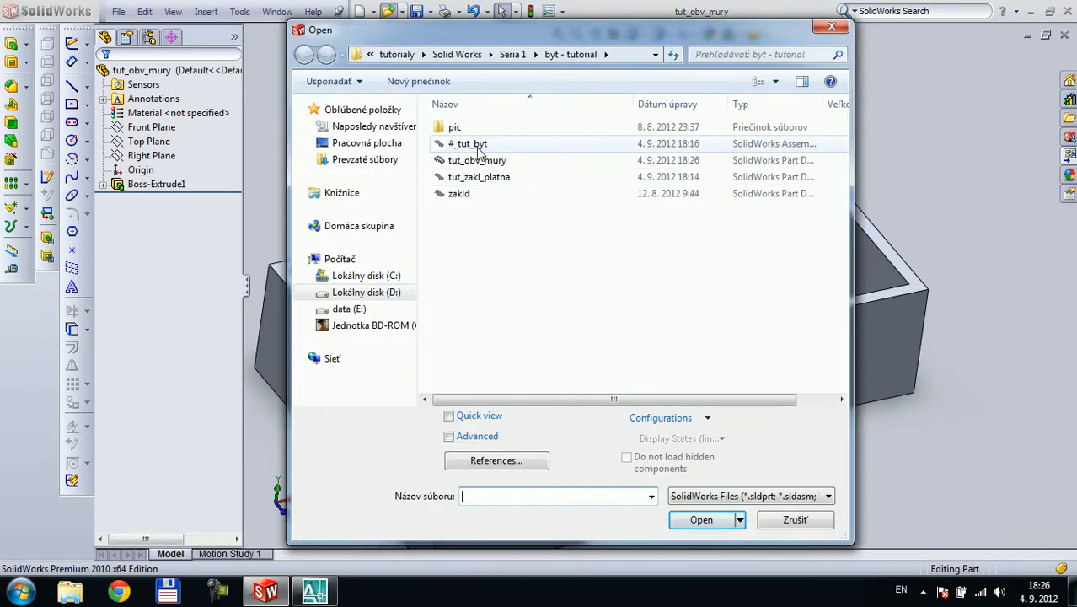
pyautogui.doubleClick(471, 144)
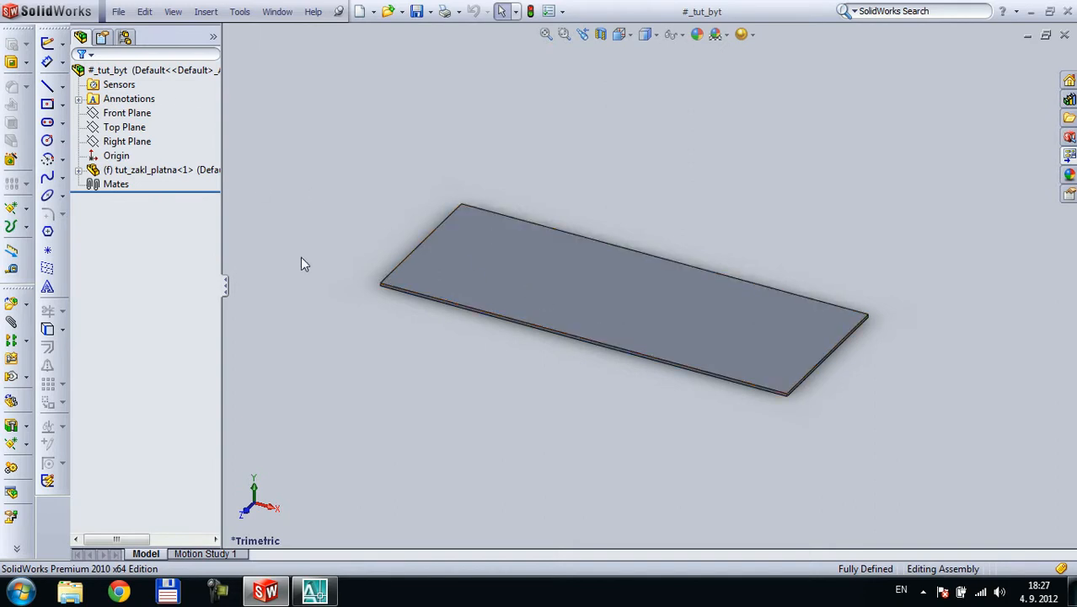
# - Insert the tut_obv_mury part into the assembly and place it loosely above the base slab
pyautogui.click(17, 303)
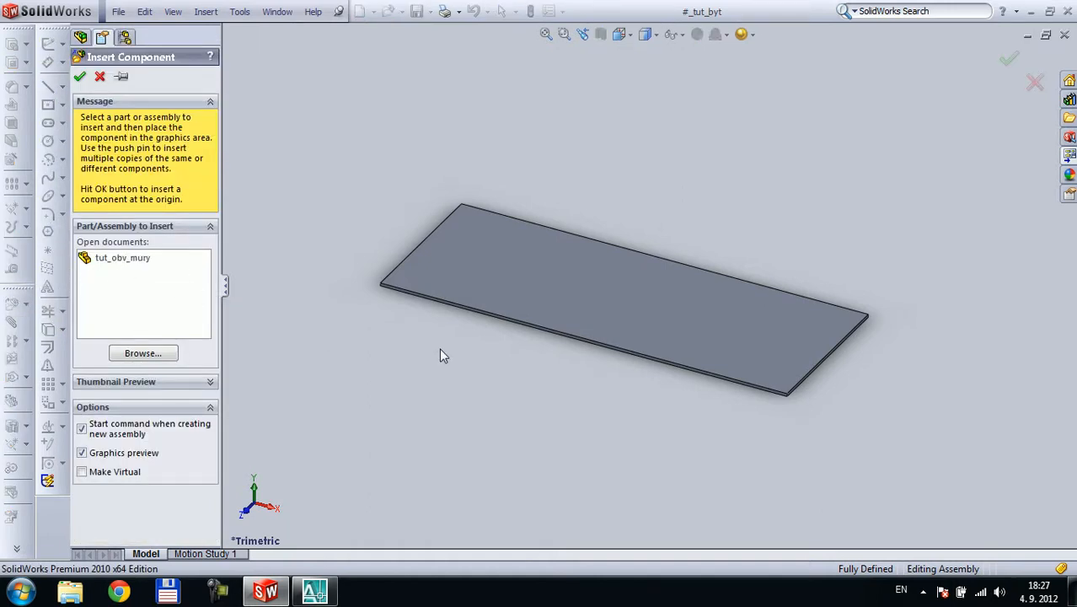
pyautogui.click(113, 260)
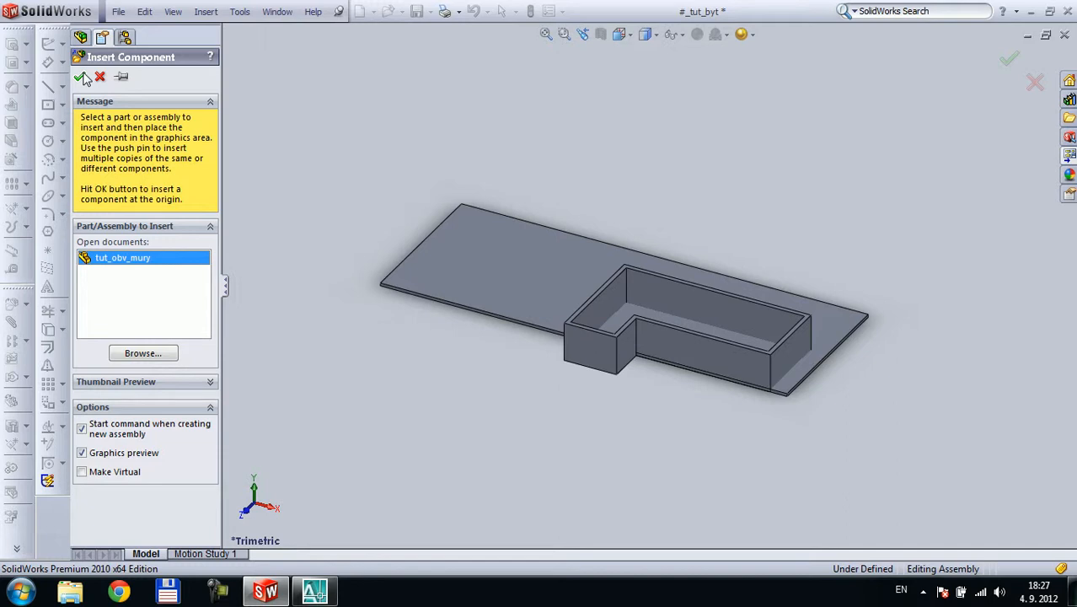
pyautogui.click(577, 144)
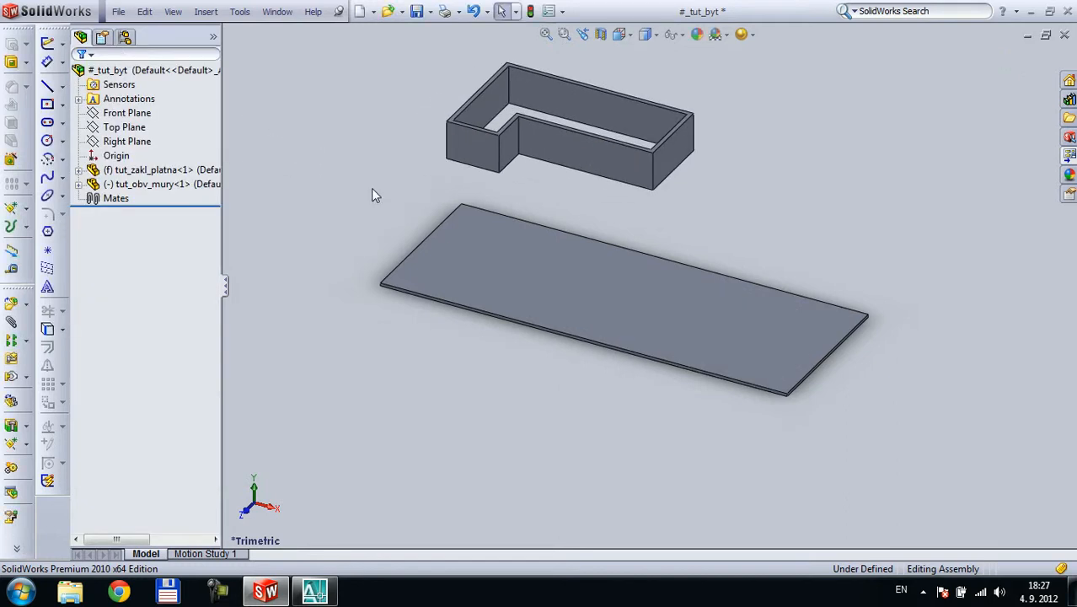
# - Mate the bottom face of the outer walls coincident with the top face of the base slab
pyautogui.click(515, 256)
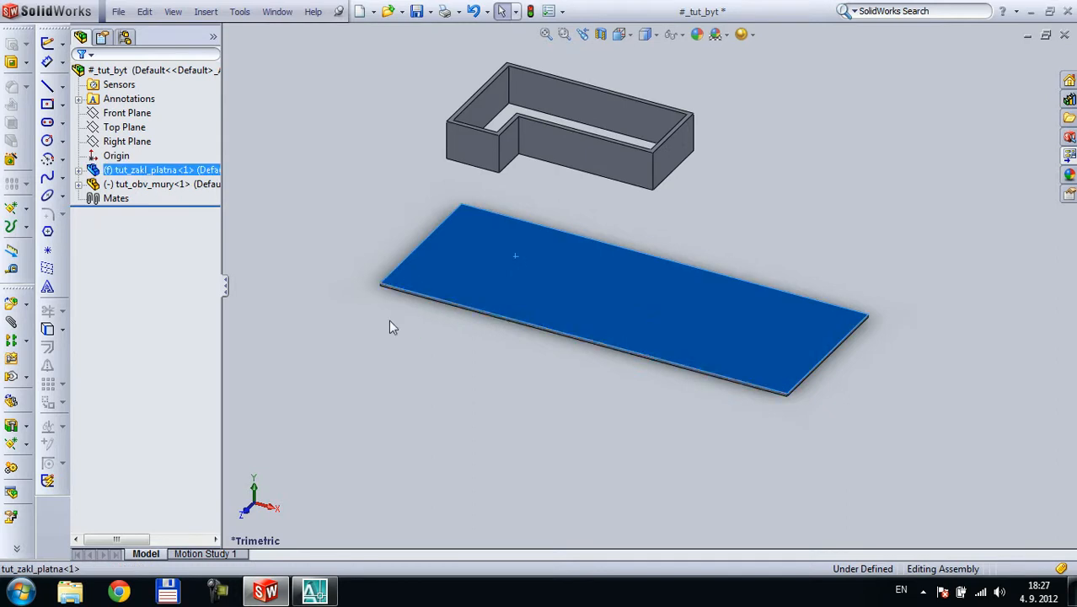
pyautogui.moveTo(388, 320); pyautogui.dragTo(531, 241, button='middle')
pyautogui.scroll(-6, 555, 111)
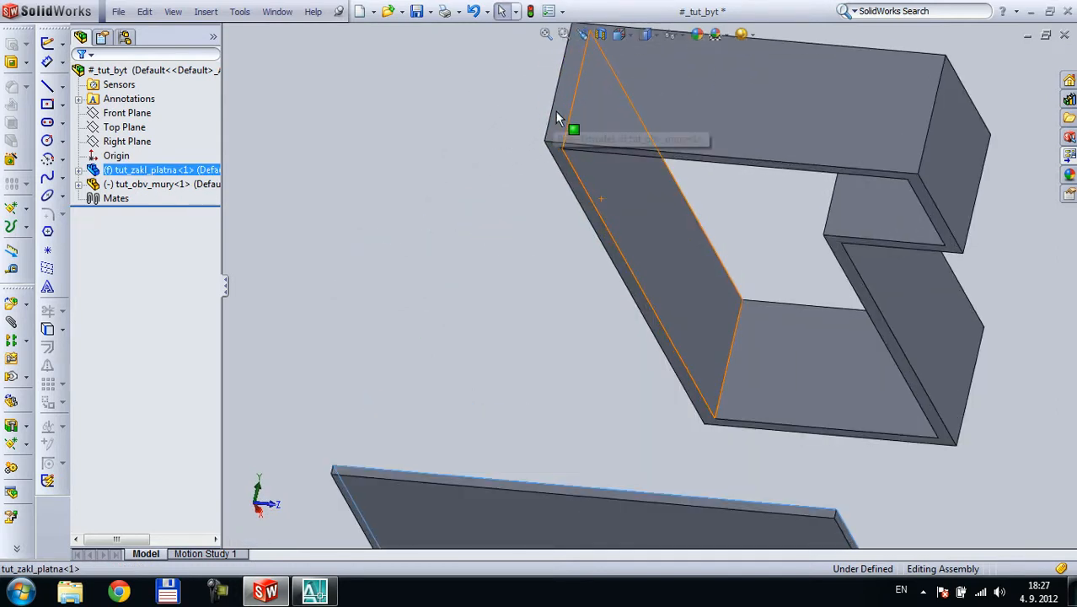
pyautogui.scroll(5, 495, 244)
pyautogui.moveTo(449, 304); pyautogui.dragTo(543, 404, button='middle')
pyautogui.moveTo(764, 394); pyautogui.dragTo(708, 308, button='middle')
pyautogui.scroll(-4, 698, 198)
pyautogui.click(683, 202)
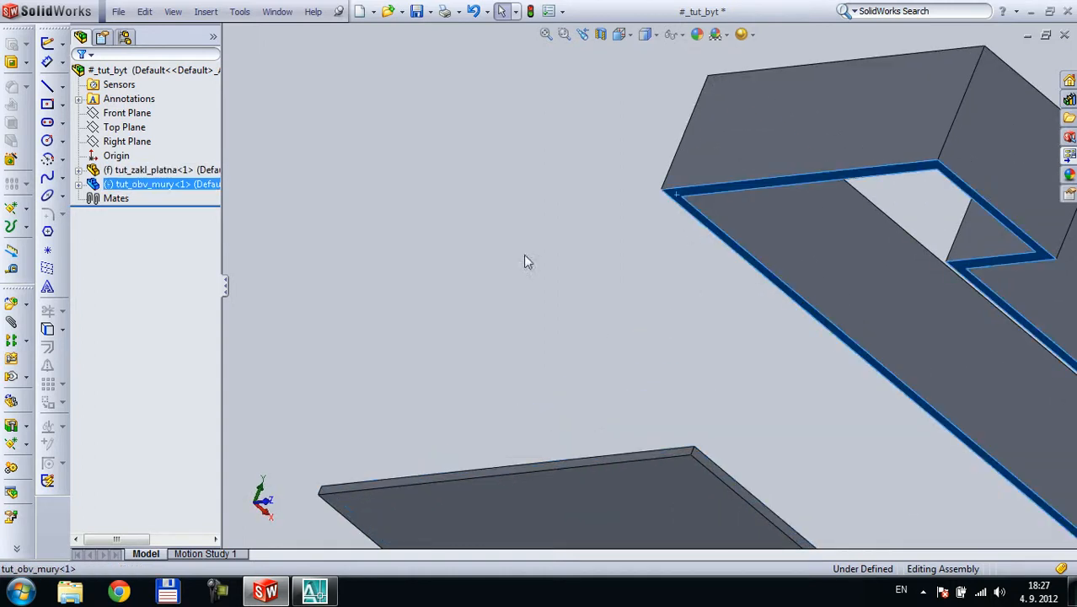
pyautogui.scroll(5, 539, 287)
pyautogui.scroll(-2, 784, 358)
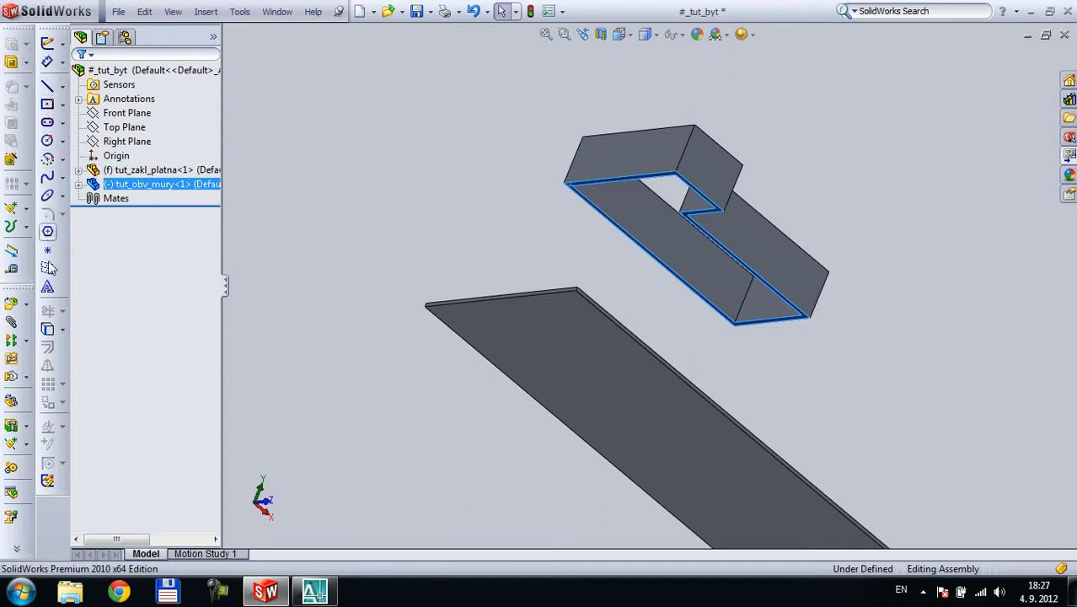
pyautogui.click(12, 322)
pyautogui.moveTo(552, 203); pyautogui.dragTo(440, 314, button='middle')
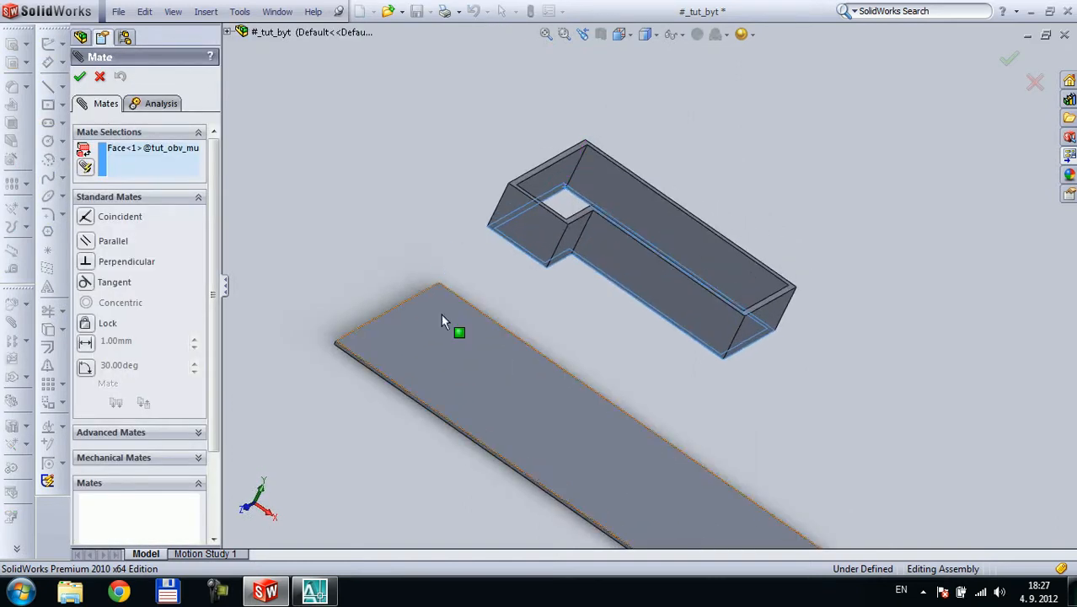
pyautogui.click(449, 380)
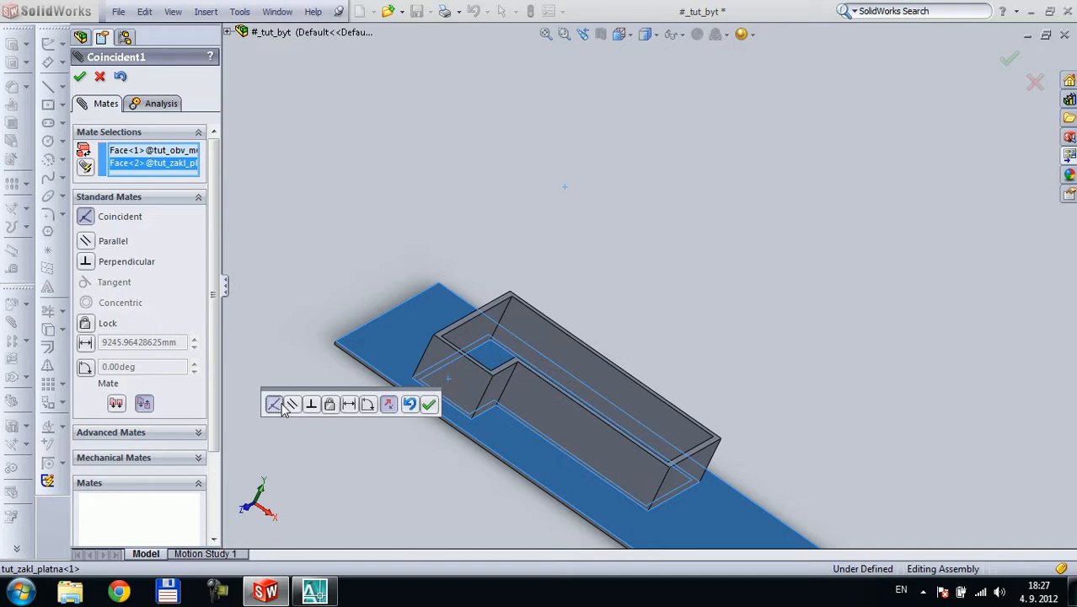
pyautogui.click(429, 404)
# - Finish mating and slide the outer walls across the slab towards the corner at its short edge
pyautogui.moveTo(391, 444); pyautogui.dragTo(519, 497, button='middle')
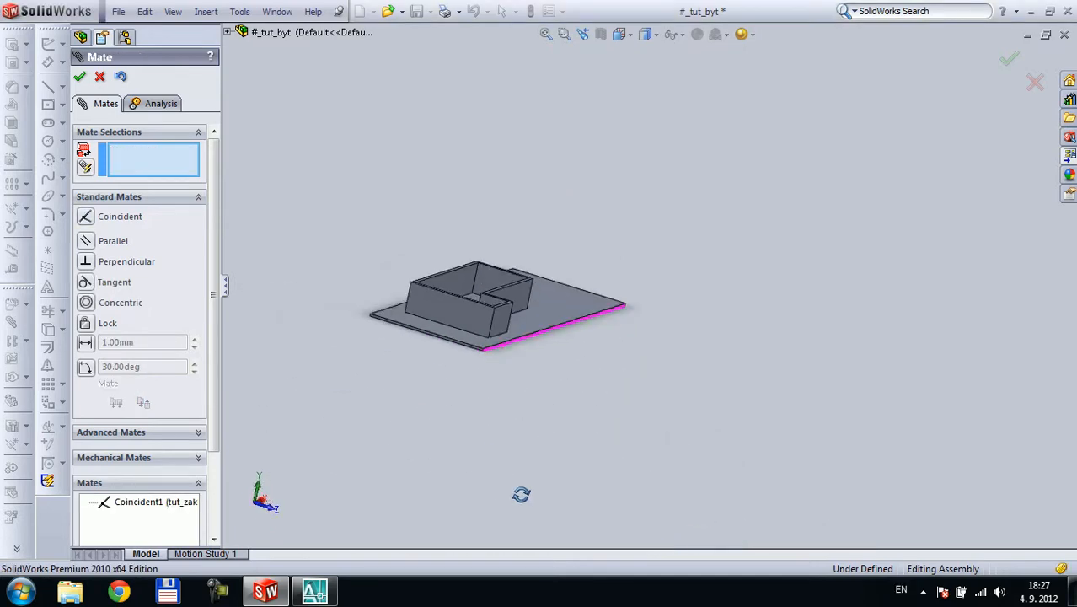
pyautogui.scroll(3, 560, 313)
pyautogui.scroll(-3, 525, 301)
pyautogui.scroll(-3, 624, 328)
pyautogui.moveTo(630, 332); pyautogui.dragTo(660, 193, button='middle')
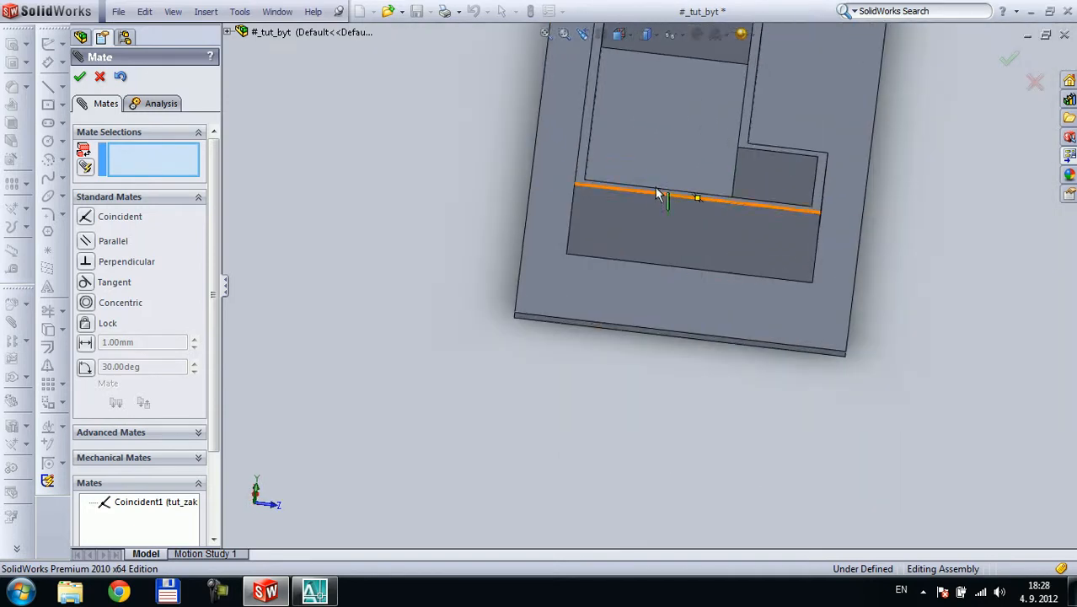
pyautogui.press('Escape')
pyautogui.scroll(-4, 690, 225)
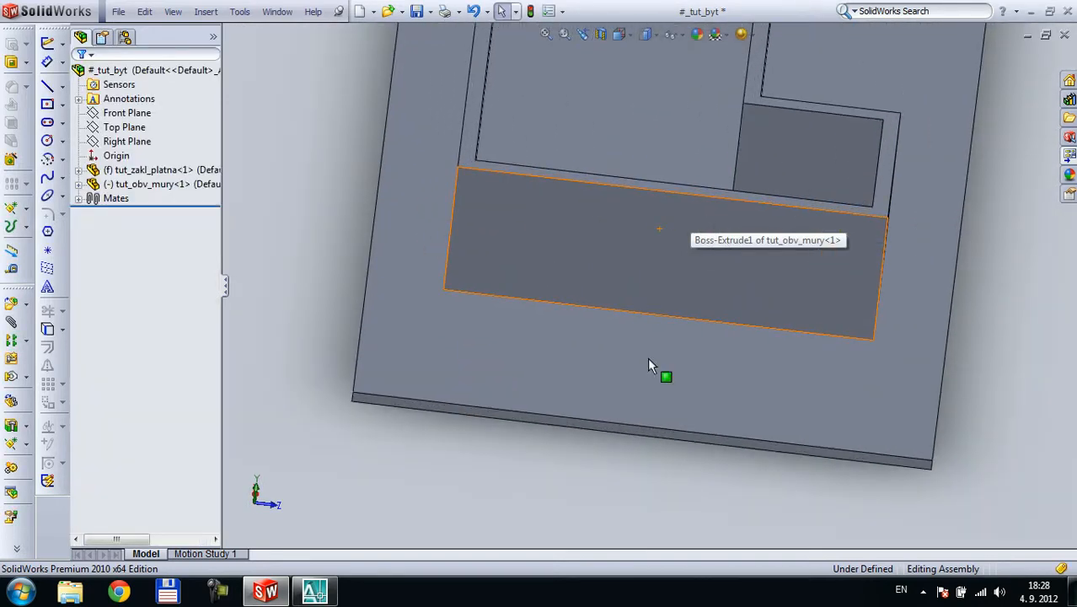
pyautogui.click(627, 270)
pyautogui.moveTo(580, 327); pyautogui.dragTo(534, 378)
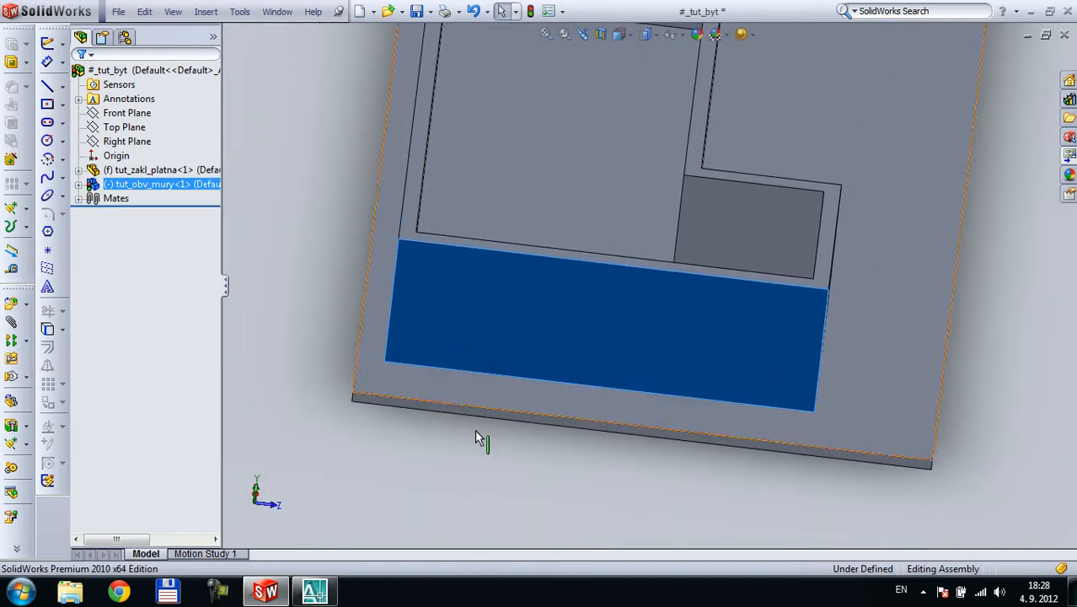
# - Display the base slab's dimensions and shift its short-side length dimension outward from the edge
pyautogui.click(919, 396)
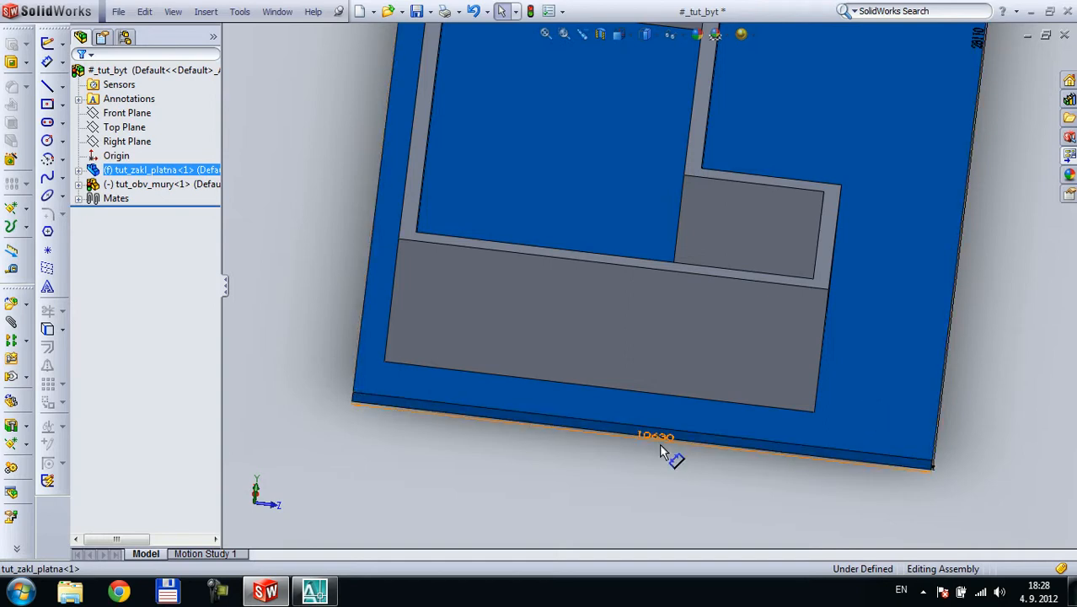
pyautogui.moveTo(659, 442); pyautogui.dragTo(655, 465)
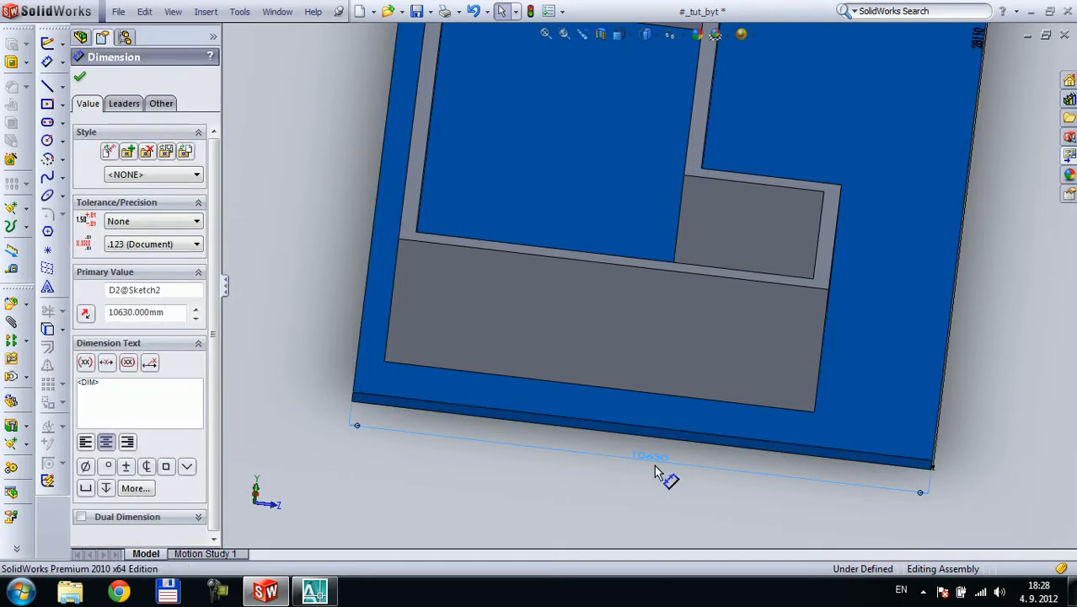
pyautogui.click(391, 483)
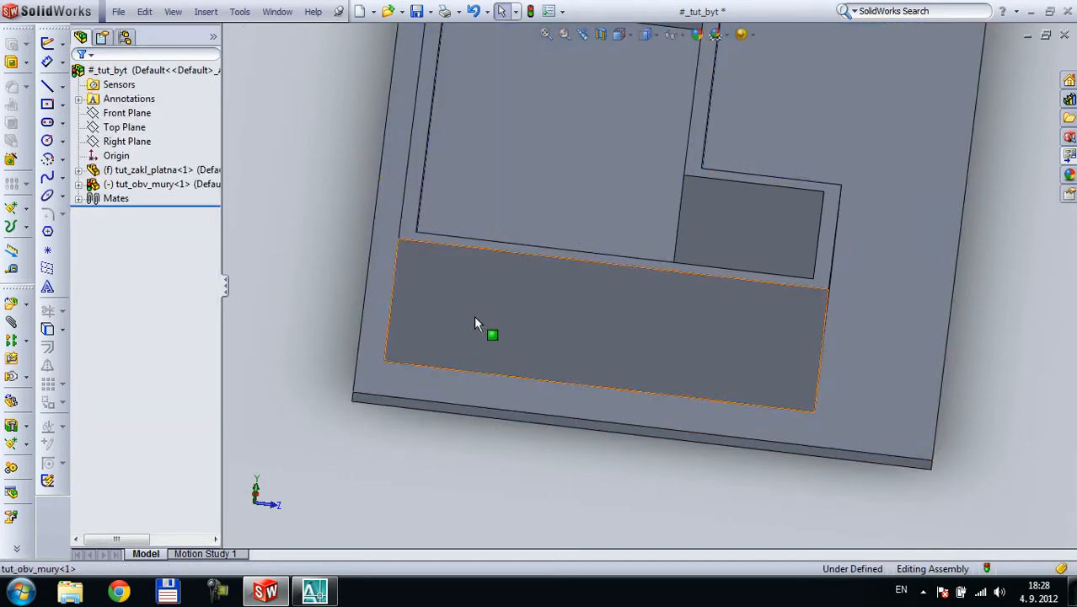
# - Move the outer walls slightly closer to the slab's short edge
pyautogui.click(474, 315)
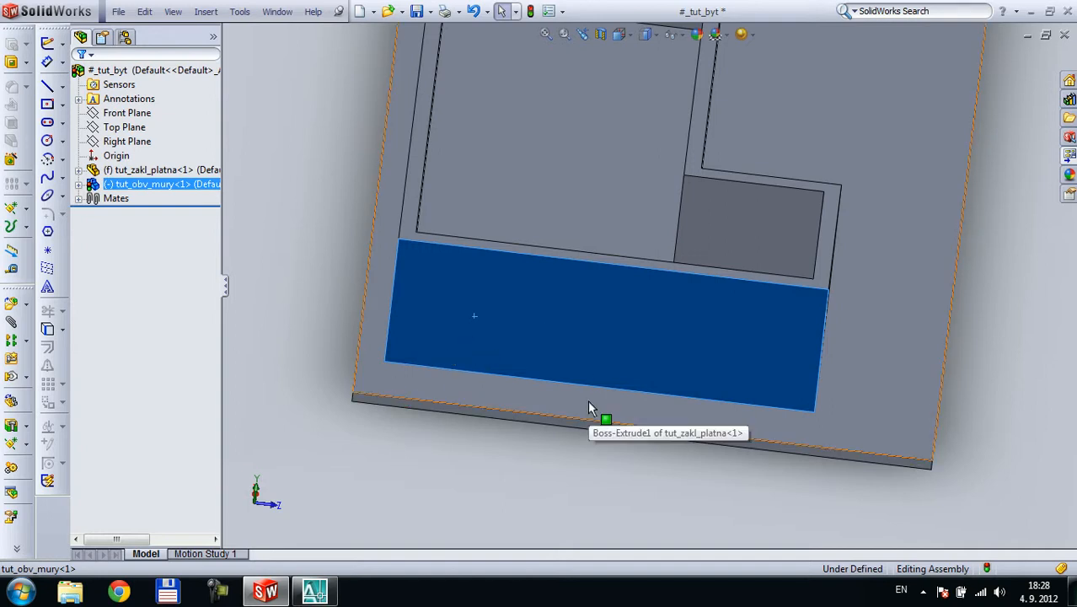
pyautogui.moveTo(458, 346); pyautogui.dragTo(442, 374)
pyautogui.scroll(3, 425, 403)
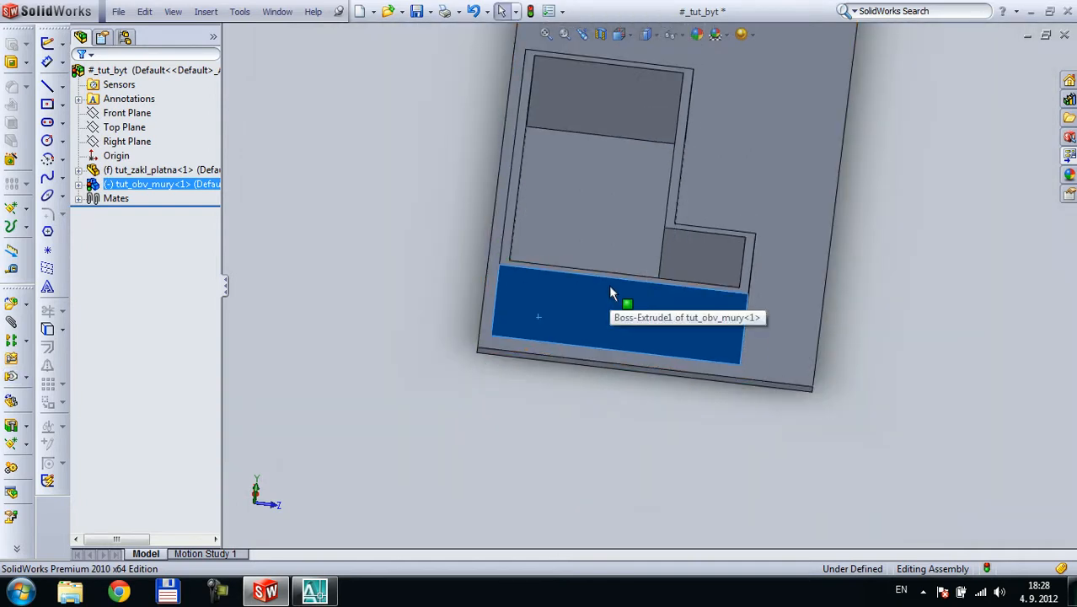
pyautogui.scroll(-5, 510, 317)
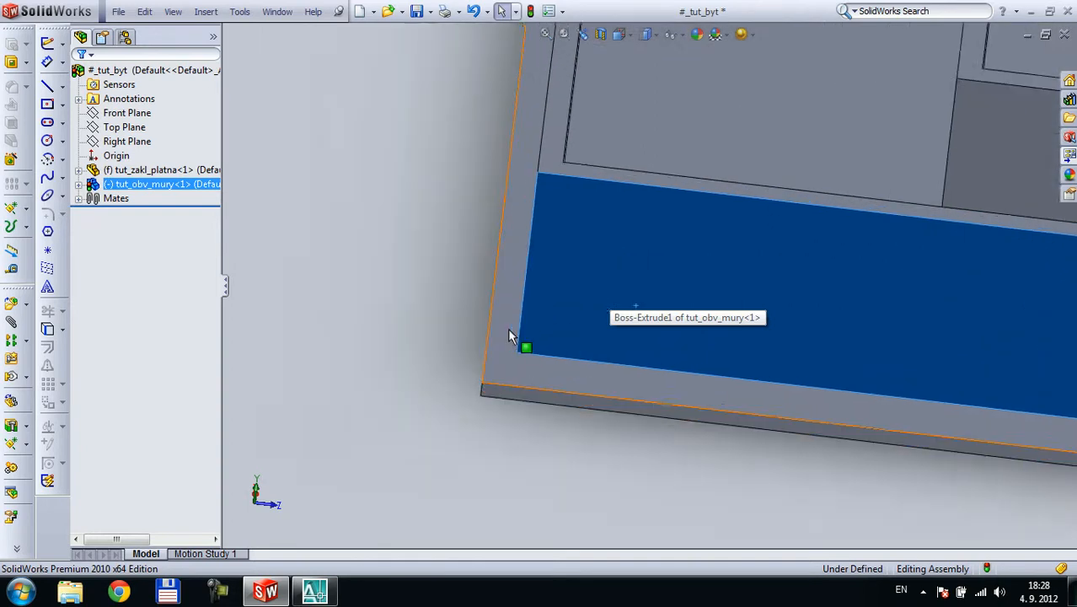
pyautogui.click(555, 430)
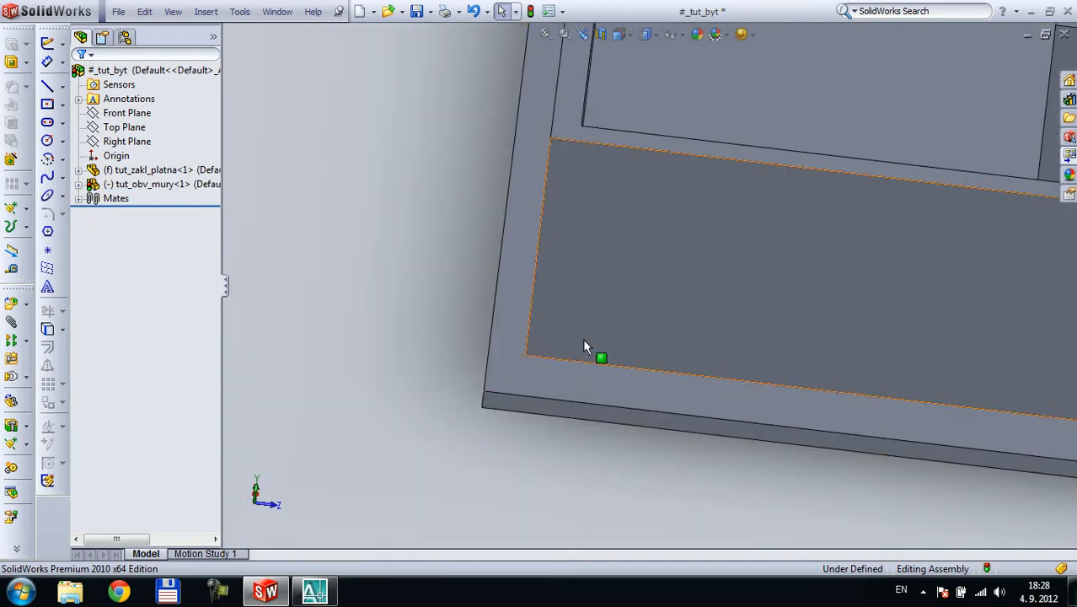
# - Add a 120 mm distance mate between the slab's short side face and the adjacent outer wall face
pyautogui.click(544, 405)
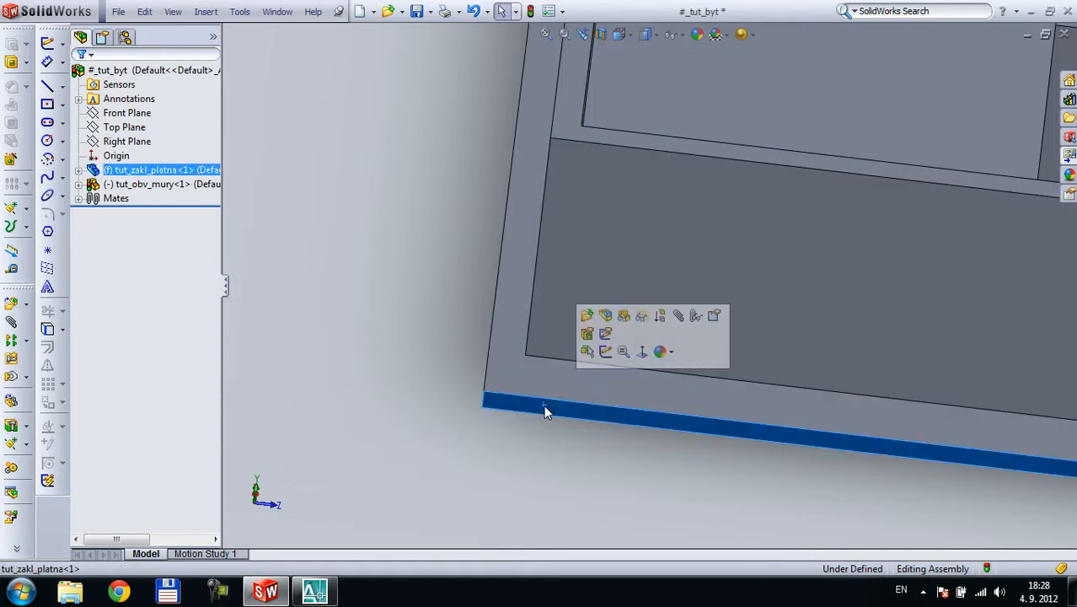
pyautogui.click(344, 382)
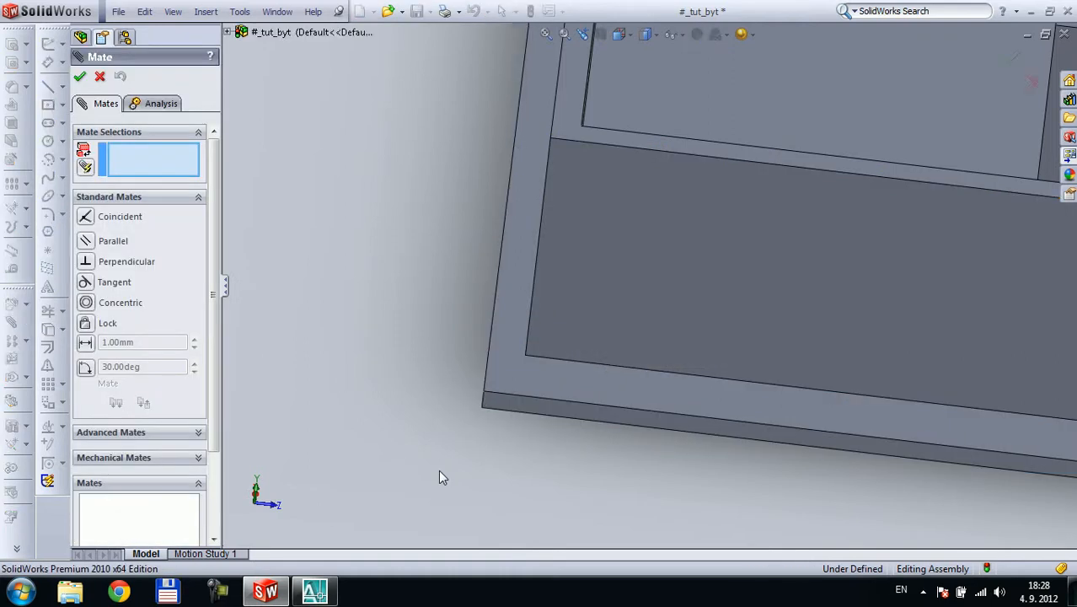
pyautogui.click(604, 417)
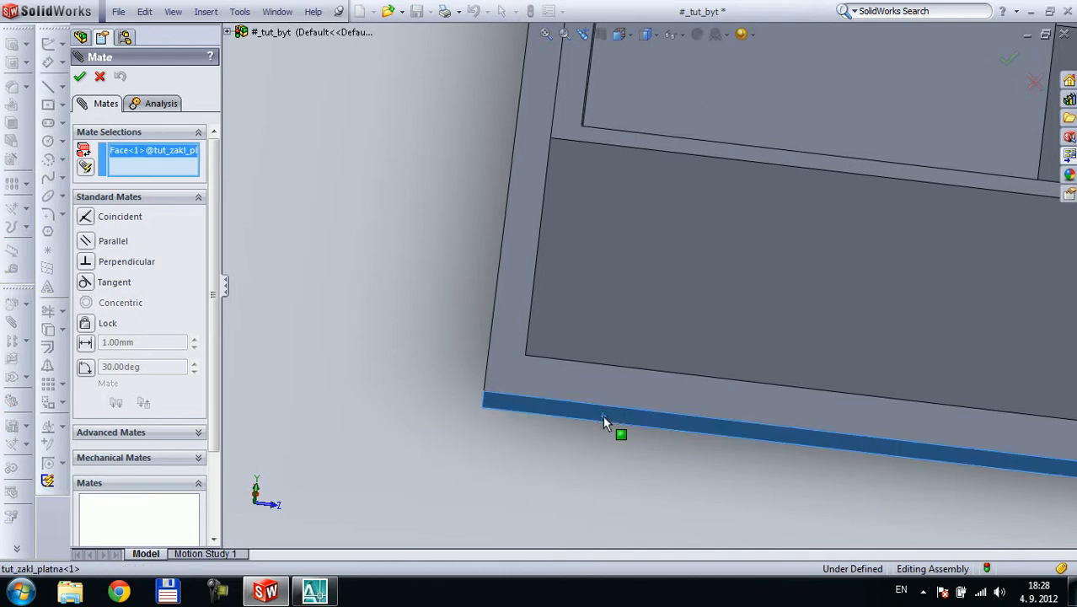
pyautogui.click(628, 317)
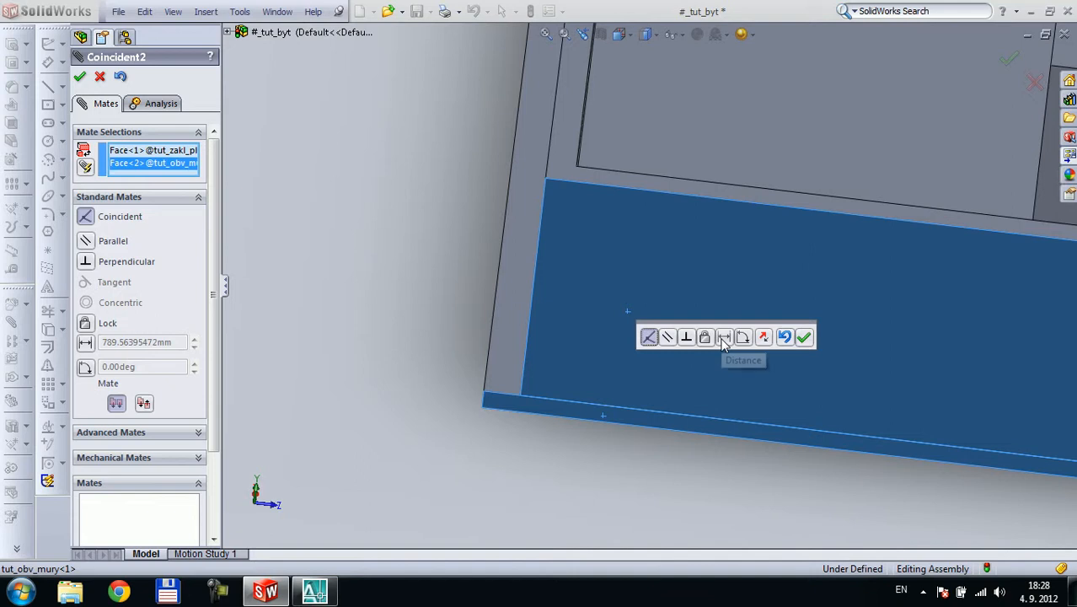
pyautogui.click(87, 343)
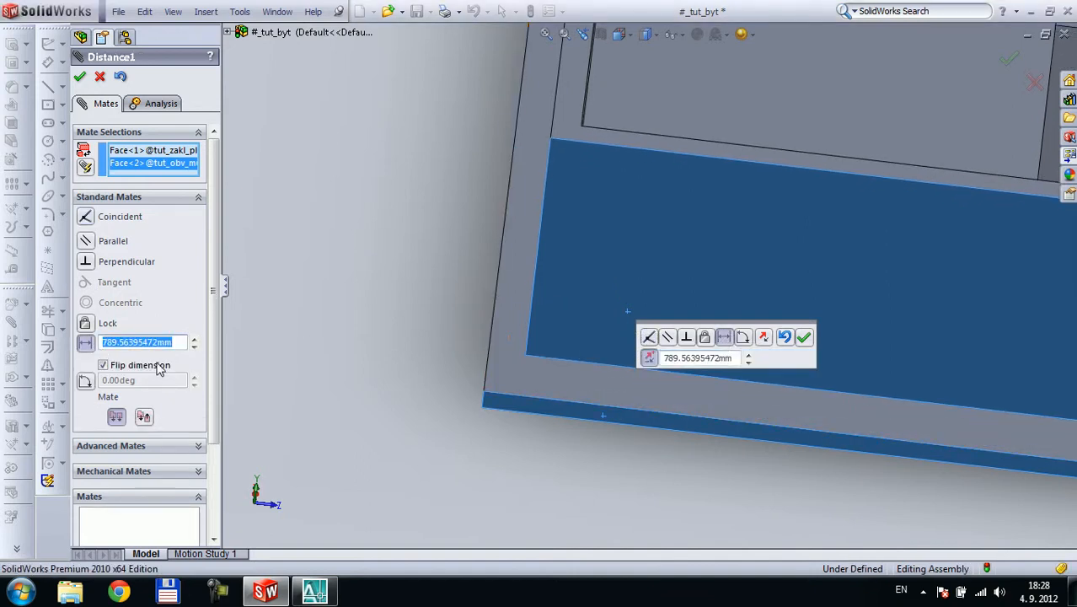
pyautogui.write('120')
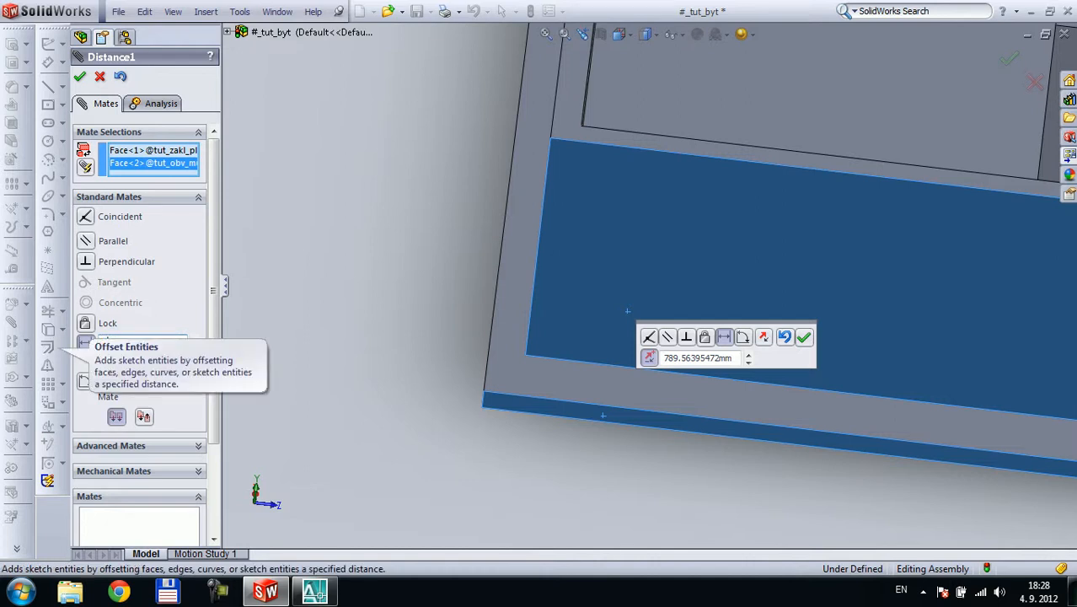
pyautogui.press('Return')
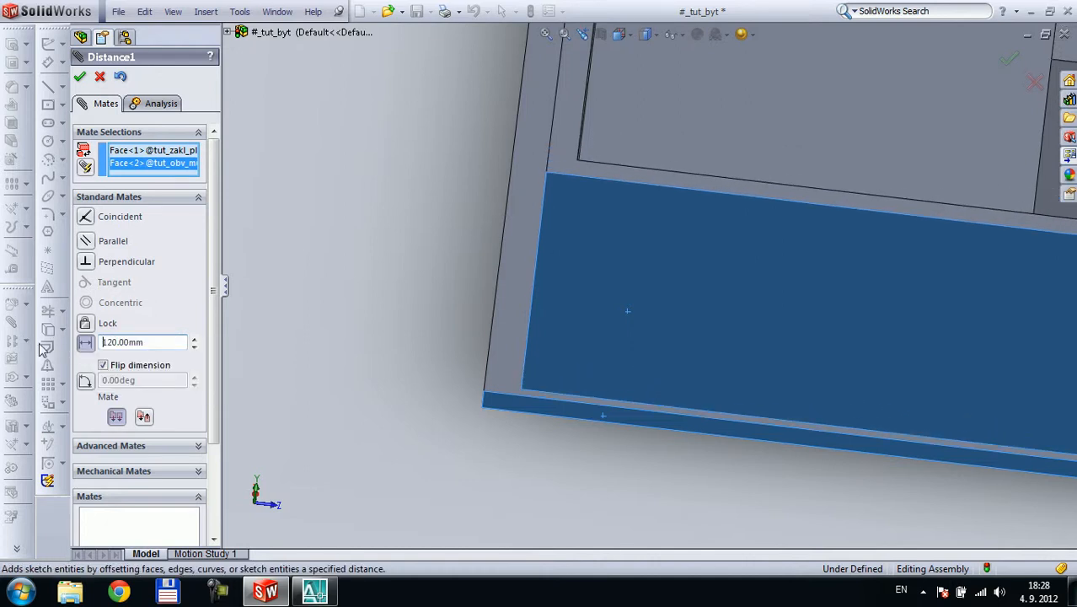
pyautogui.click(80, 76)
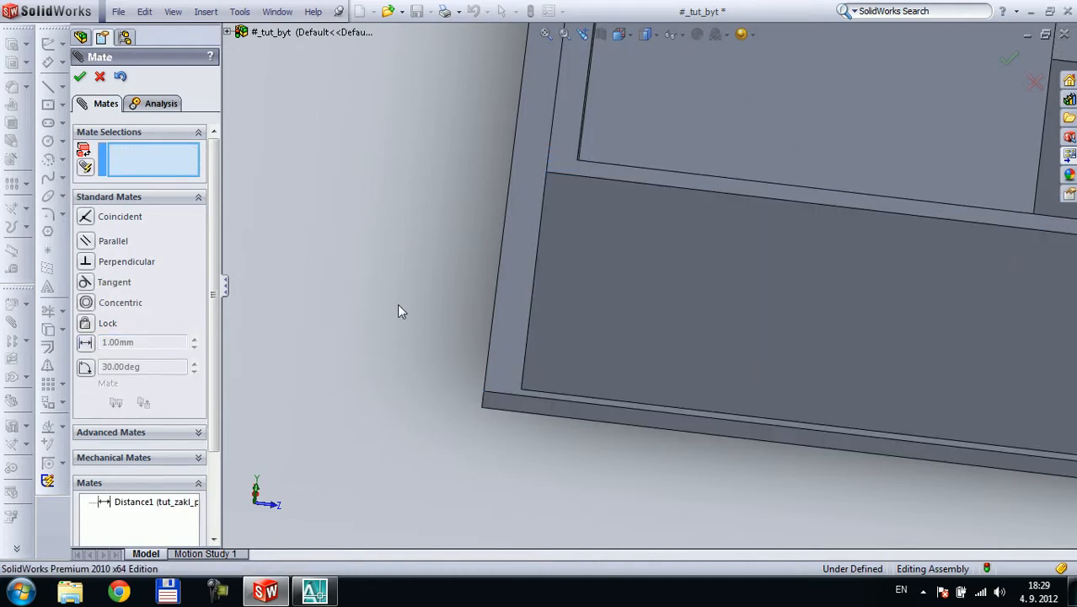
# - Add a 120 mm distance mate between the long outer wall face and the slab's adjacent long side face
pyautogui.moveTo(400, 311); pyautogui.dragTo(450, 299, button='middle')
pyautogui.click(577, 230)
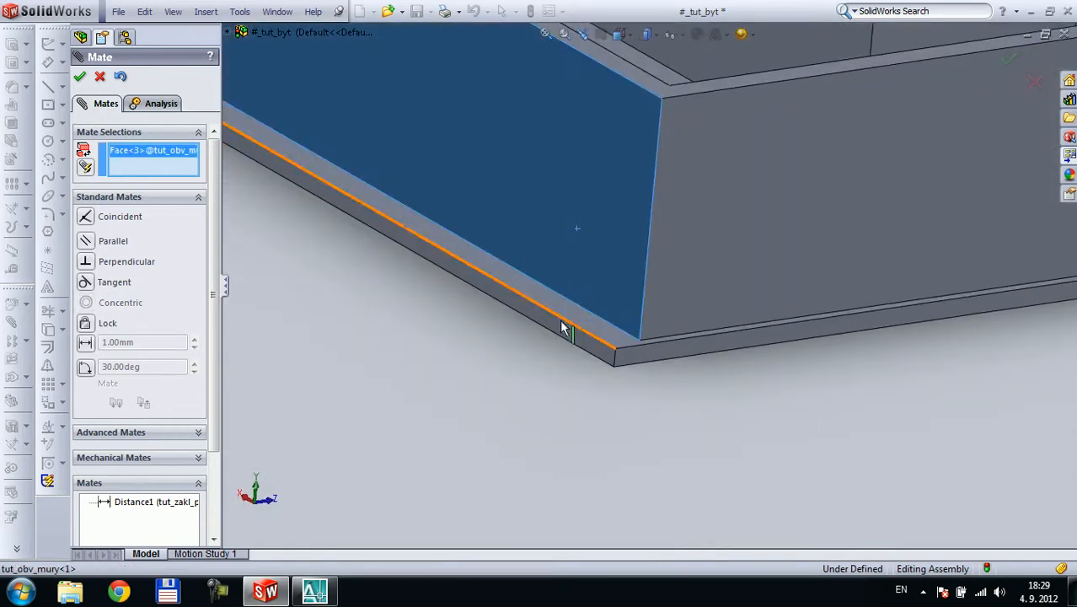
pyautogui.click(563, 335)
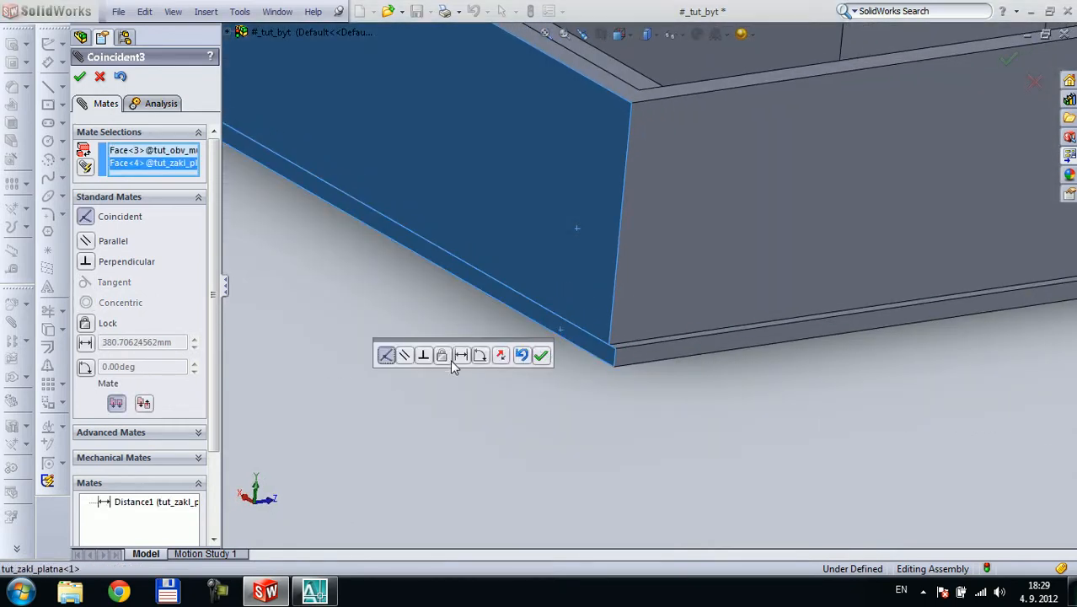
pyautogui.click(85, 342)
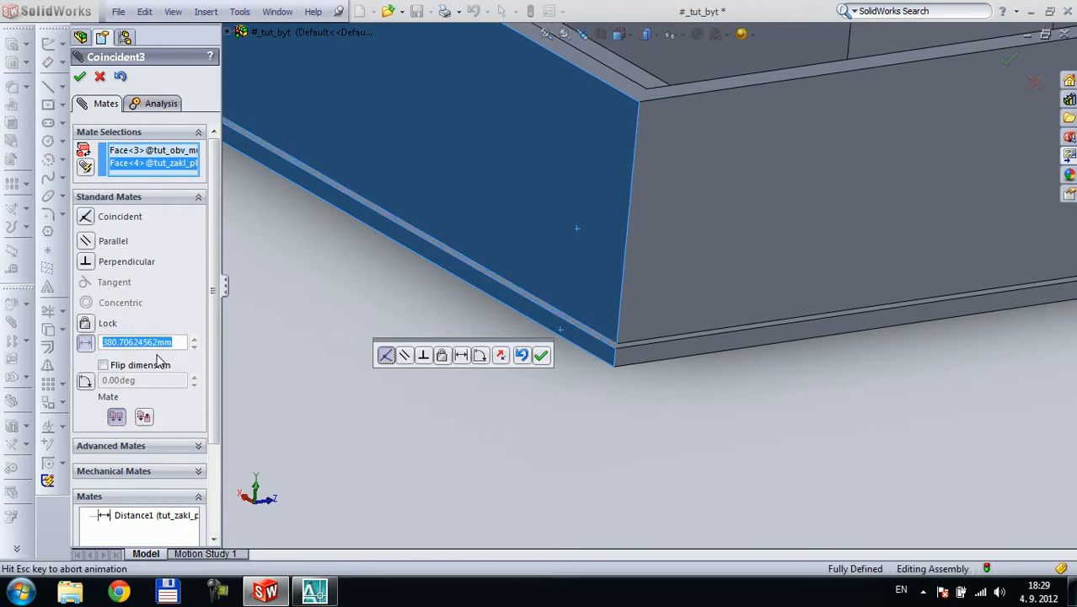
pyautogui.write('120')
pyautogui.press('Return')
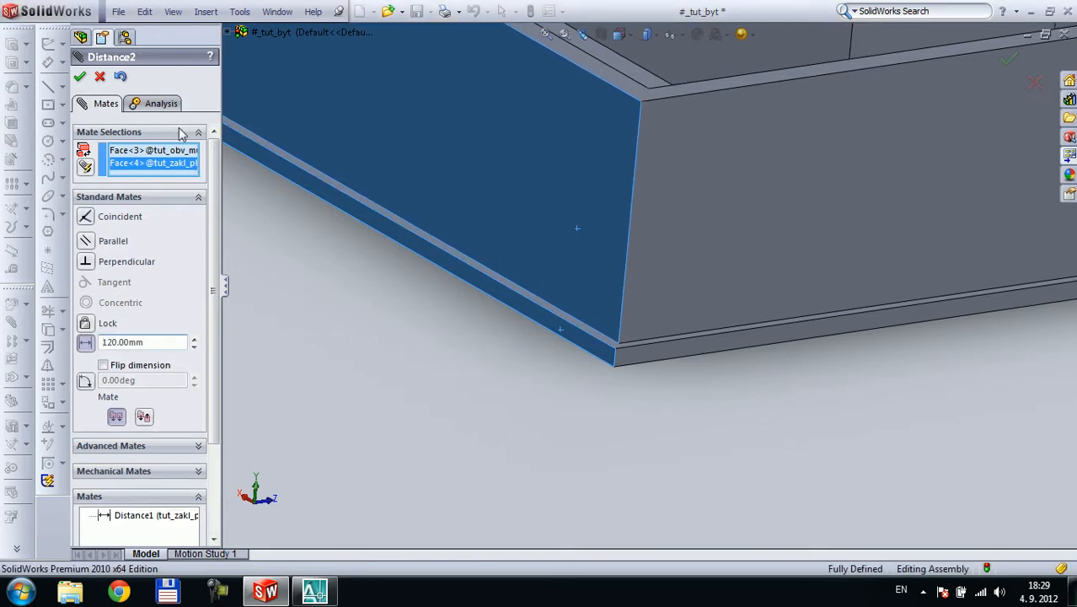
pyautogui.click(82, 79)
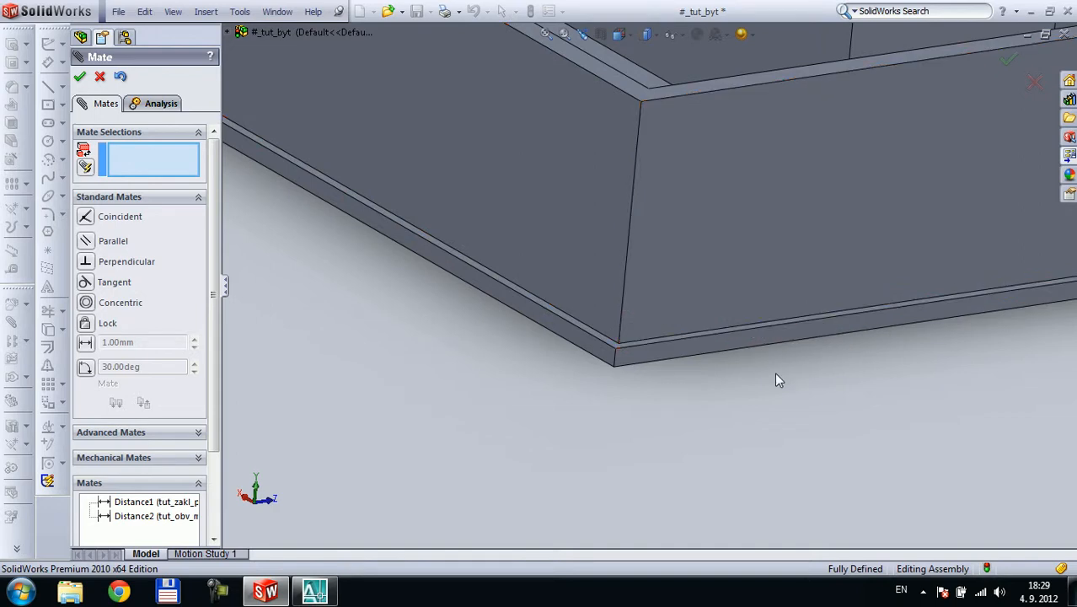
pyautogui.moveTo(775, 372); pyautogui.dragTo(758, 359, button='middle')
pyautogui.moveTo(937, 336); pyautogui.dragTo(965, 369, button='middle')
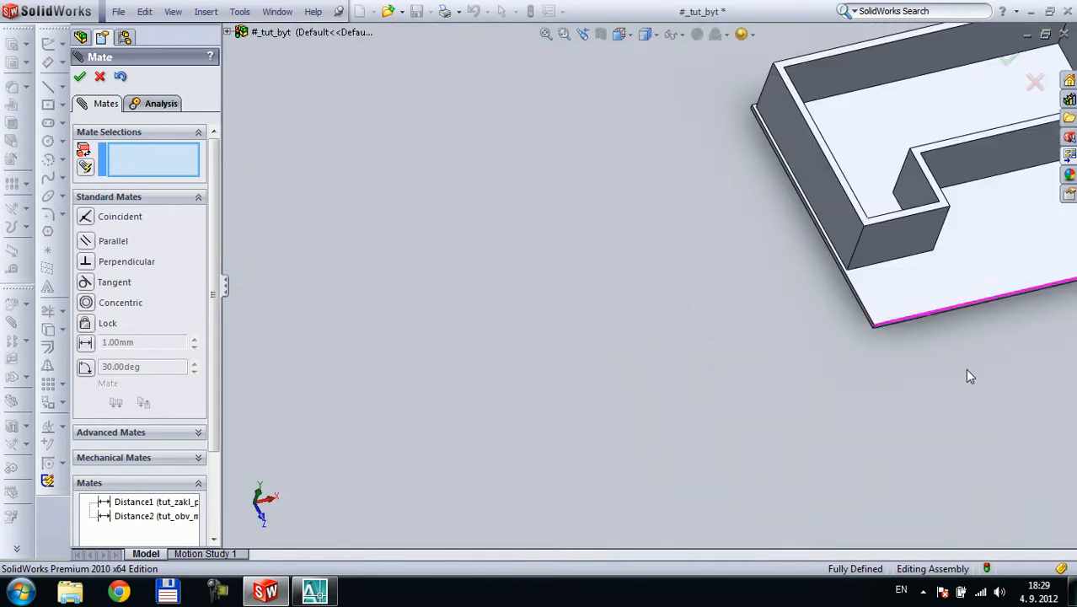
pyautogui.scroll(5, 854, 313)
pyautogui.scroll(-10, 742, 301)
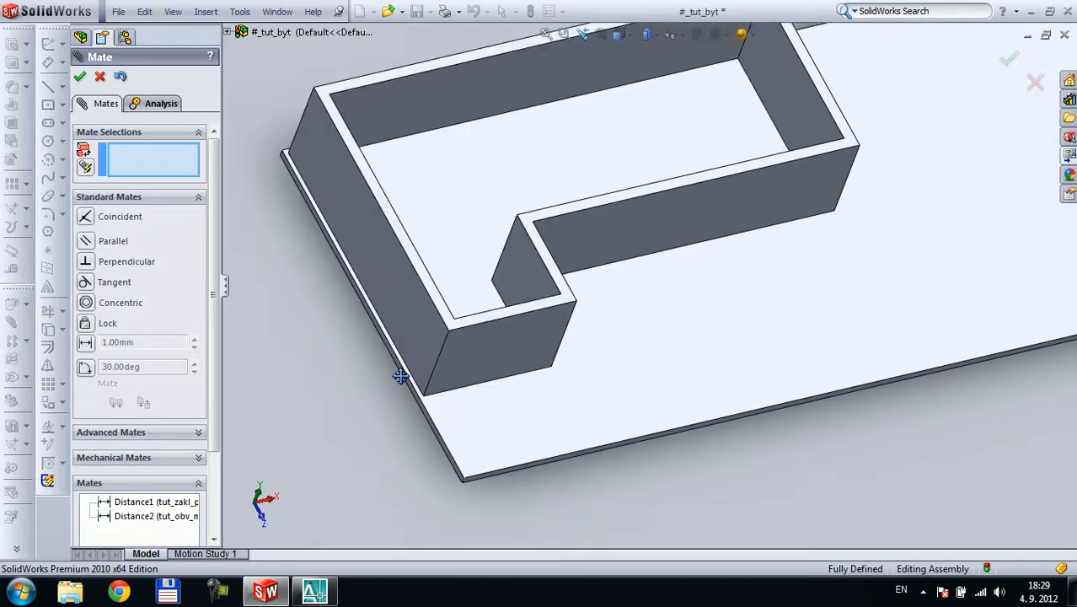
# - Reduce the base slab's short-side dimension by 240 mm to 10390 mm and rebuild the assembly
pyautogui.press('Escape')
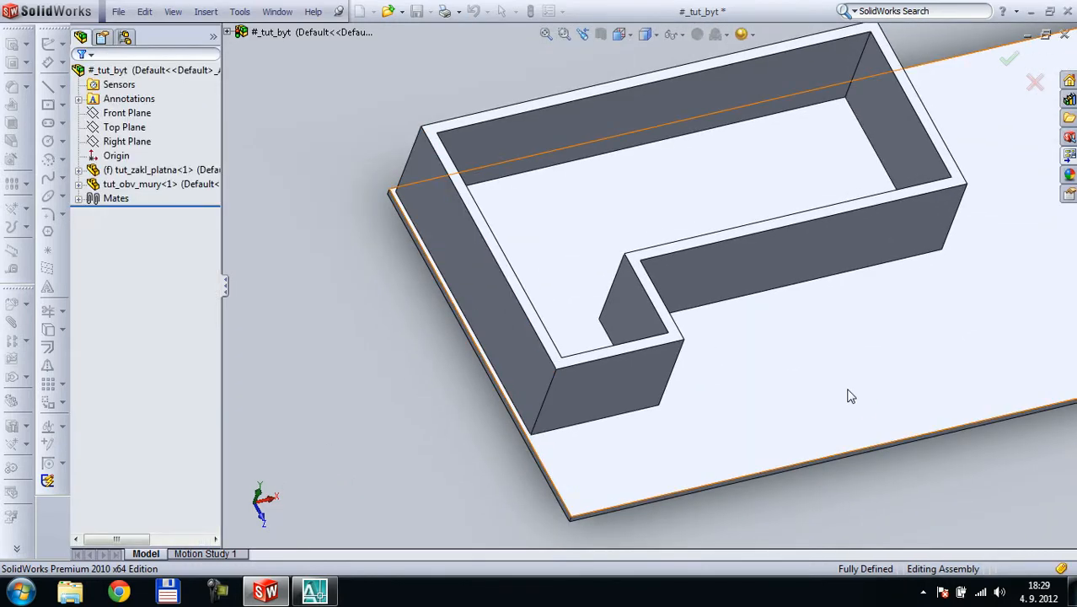
pyautogui.moveTo(753, 372); pyautogui.dragTo(784, 373, button='middle')
pyautogui.click(783, 371)
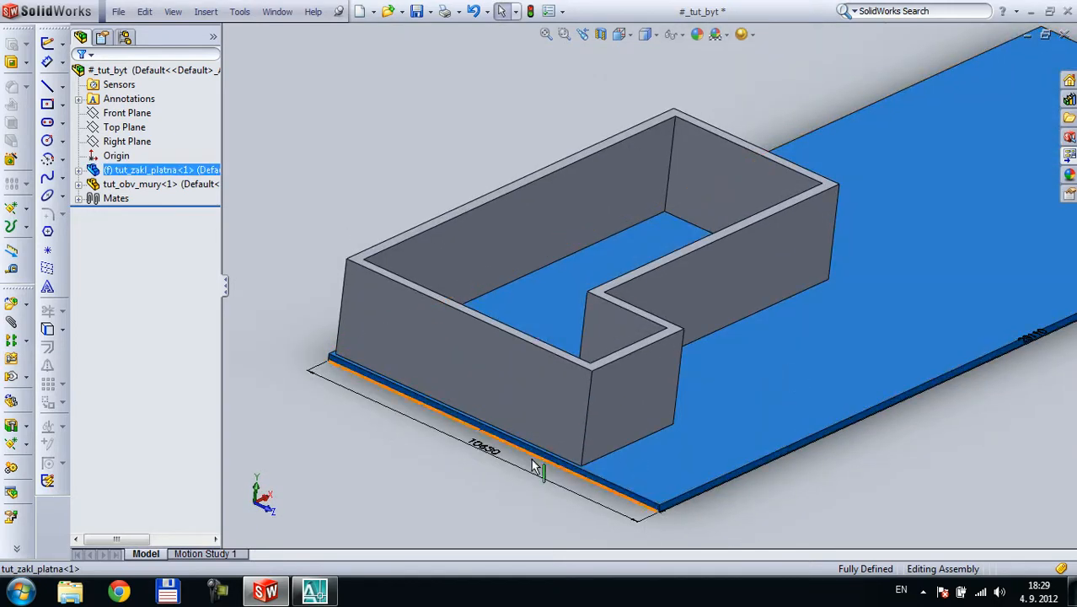
pyautogui.click(487, 454)
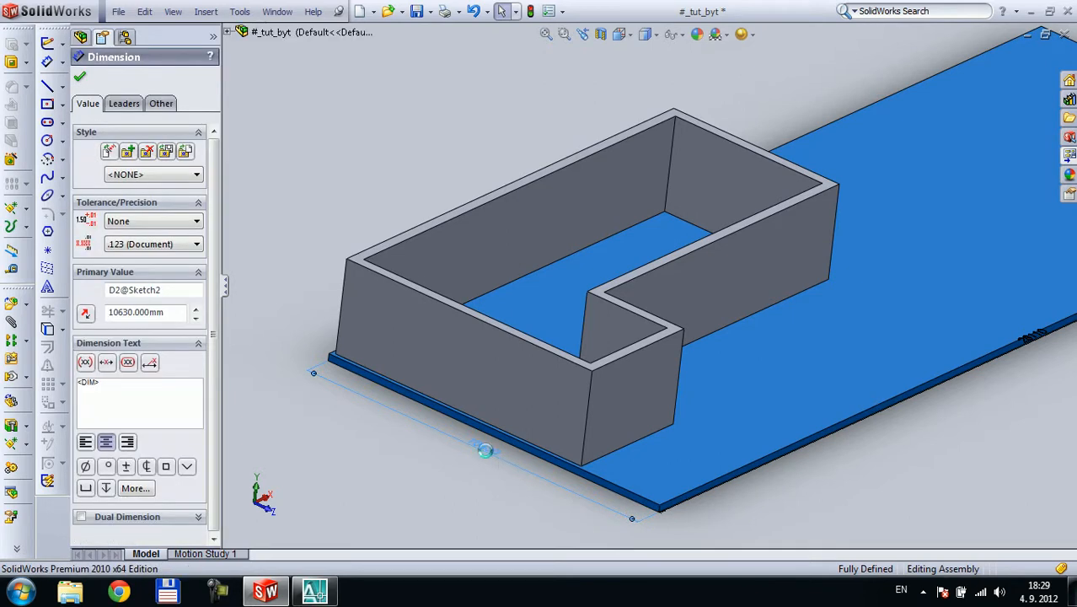
pyautogui.doubleClick(488, 453)
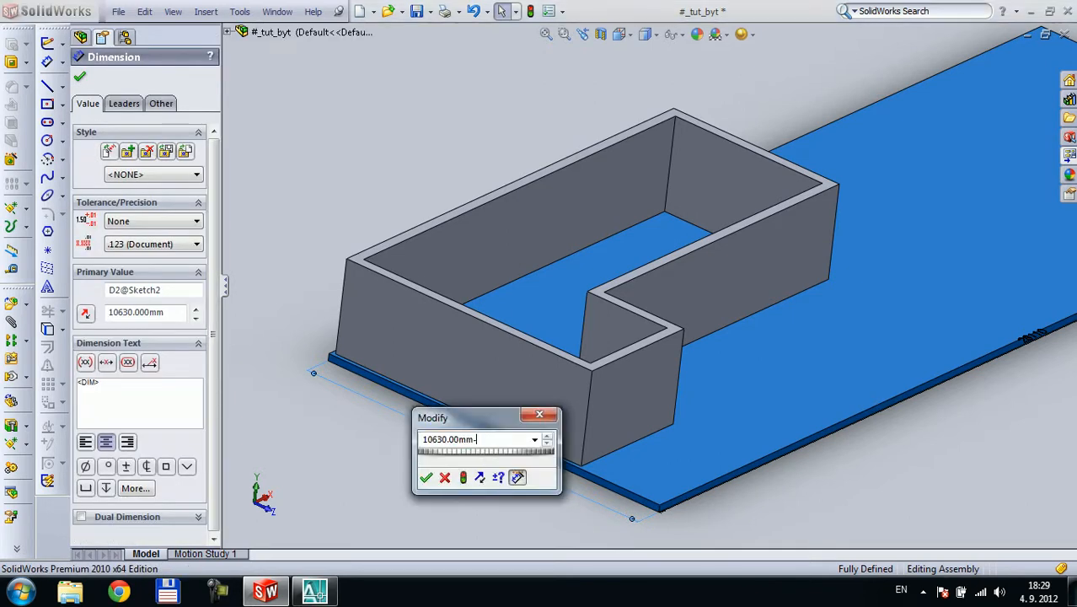
pyautogui.write('-240')
pyautogui.press('Return')
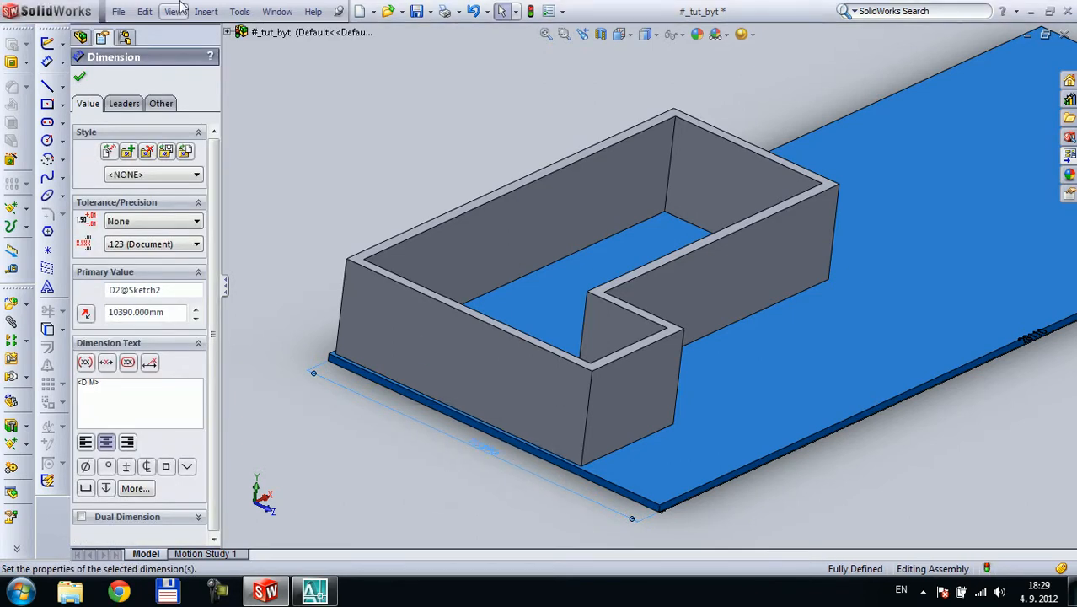
pyautogui.click(79, 77)
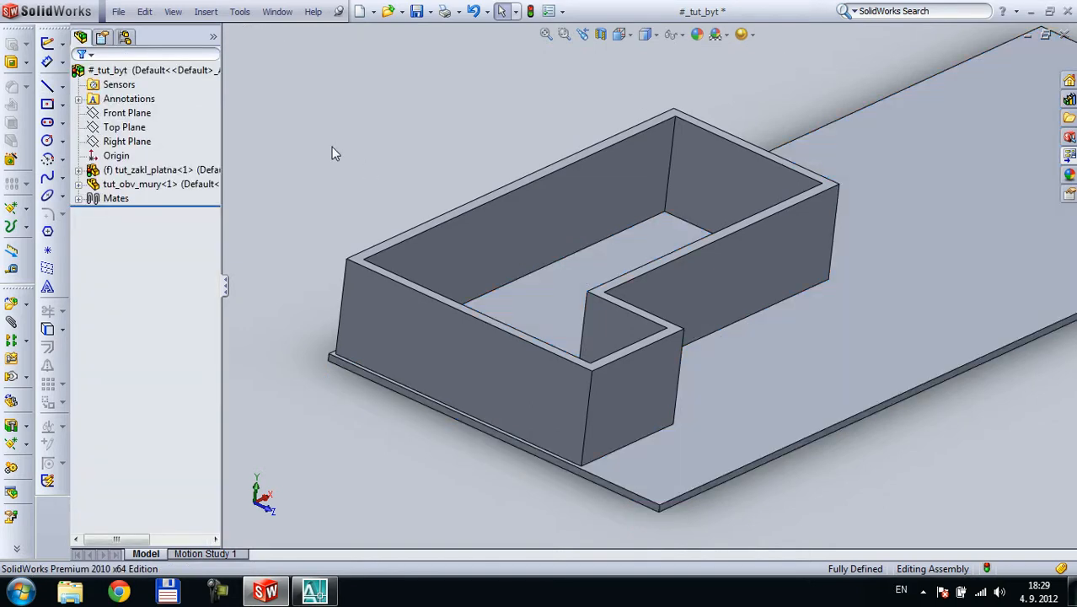
pyautogui.click(532, 11)
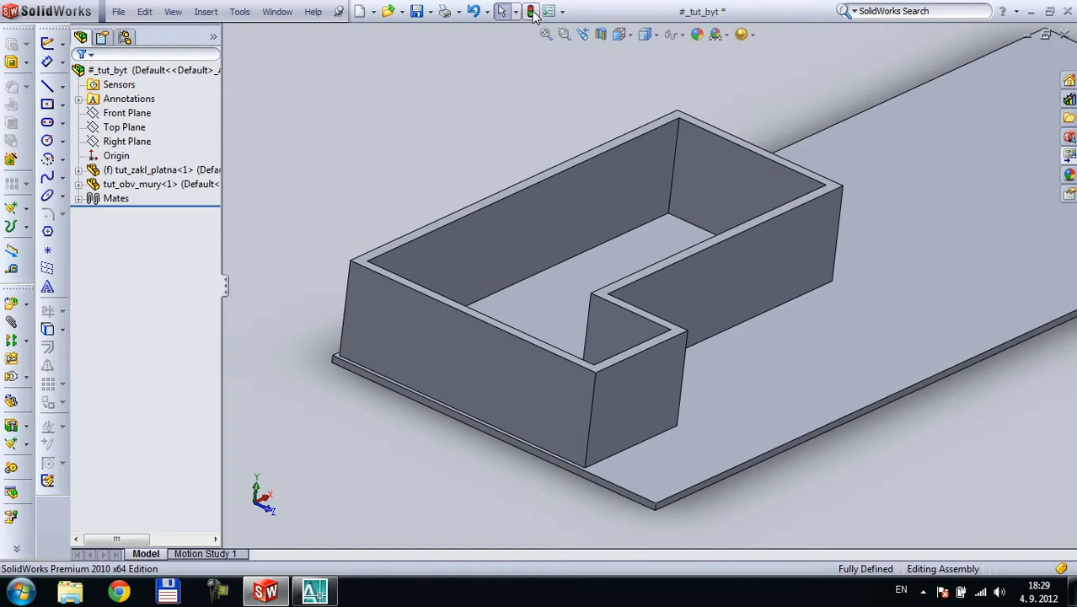
# - Reduce the base slab's long-side dimension by 240 mm to 27870 mm and rebuild the assembly
pyautogui.click(727, 454)
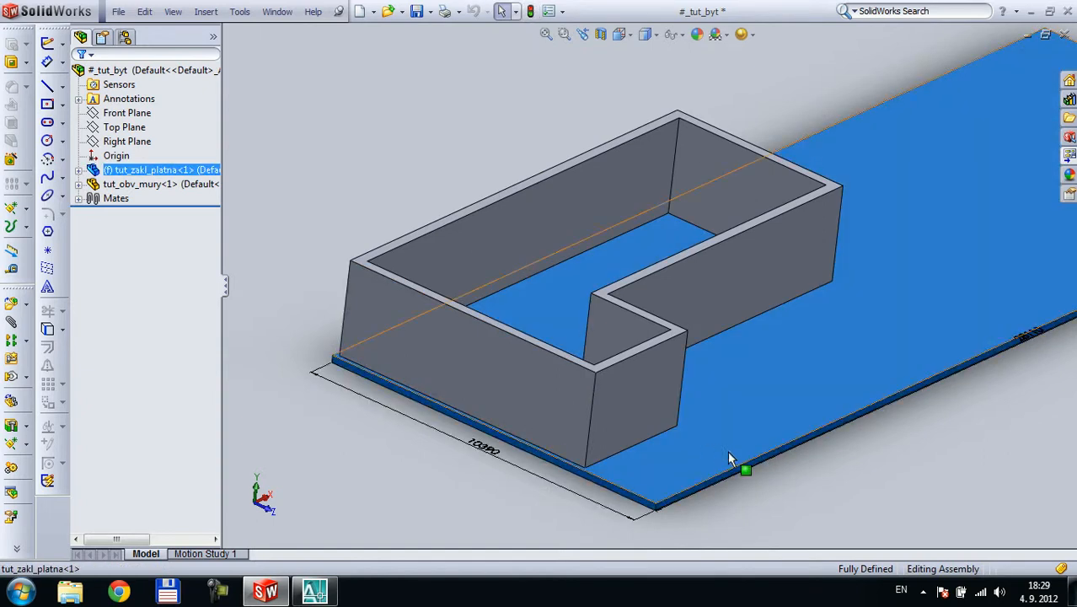
pyautogui.doubleClick(1022, 341)
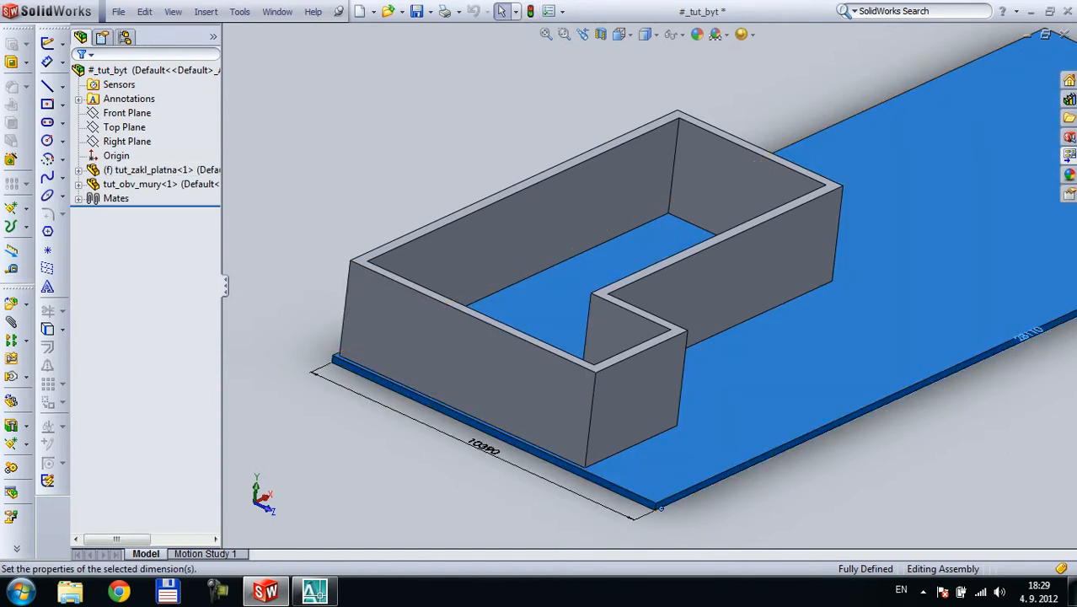
pyautogui.doubleClick(1027, 346)
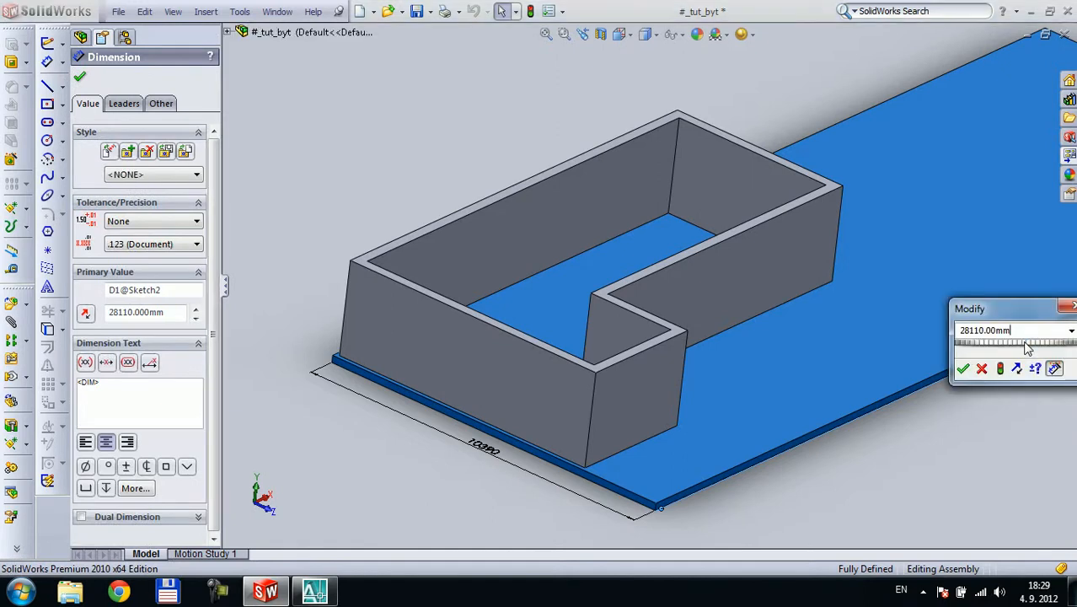
pyautogui.write('-240')
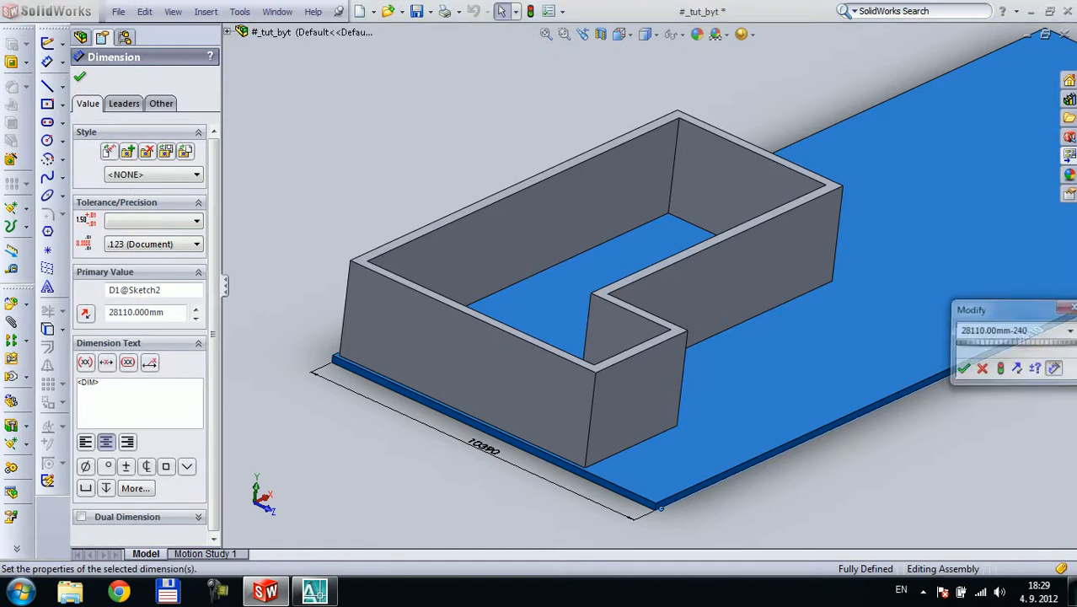
pyautogui.press('Return')
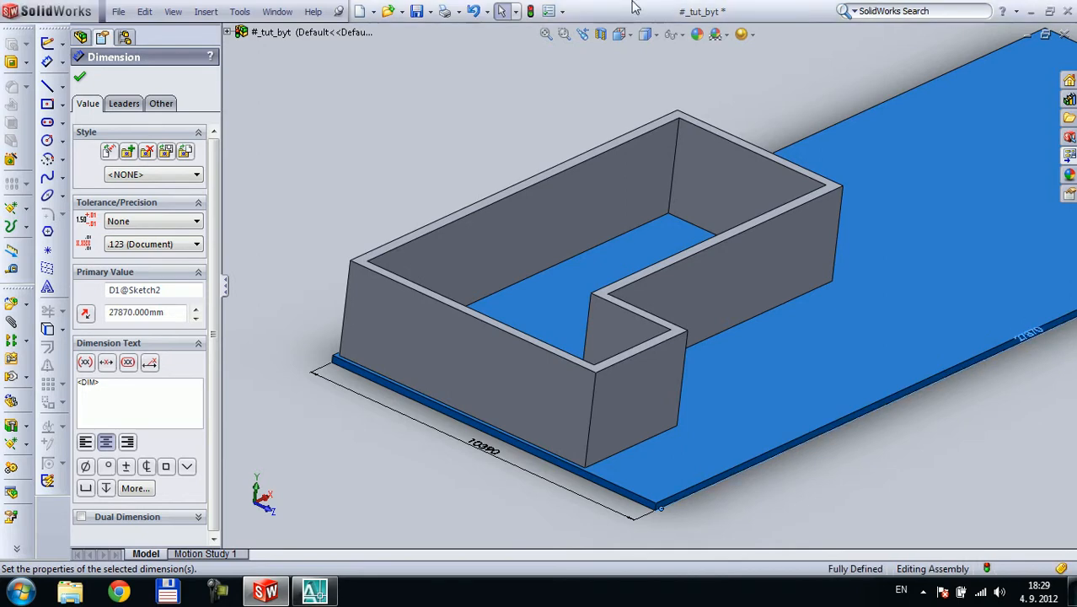
pyautogui.click(532, 12)
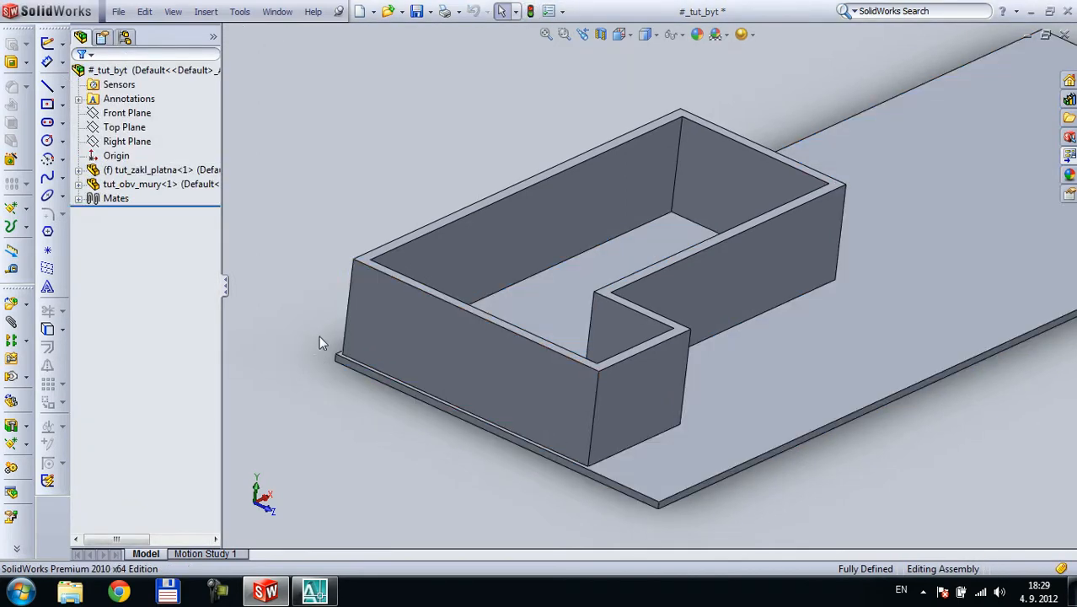
# - Edit the Distance1 mate between the outer wall and slab side face, changing it to a coincident mate
pyautogui.moveTo(319, 337); pyautogui.dragTo(413, 335, button='middle')
pyautogui.scroll(-6, 357, 361)
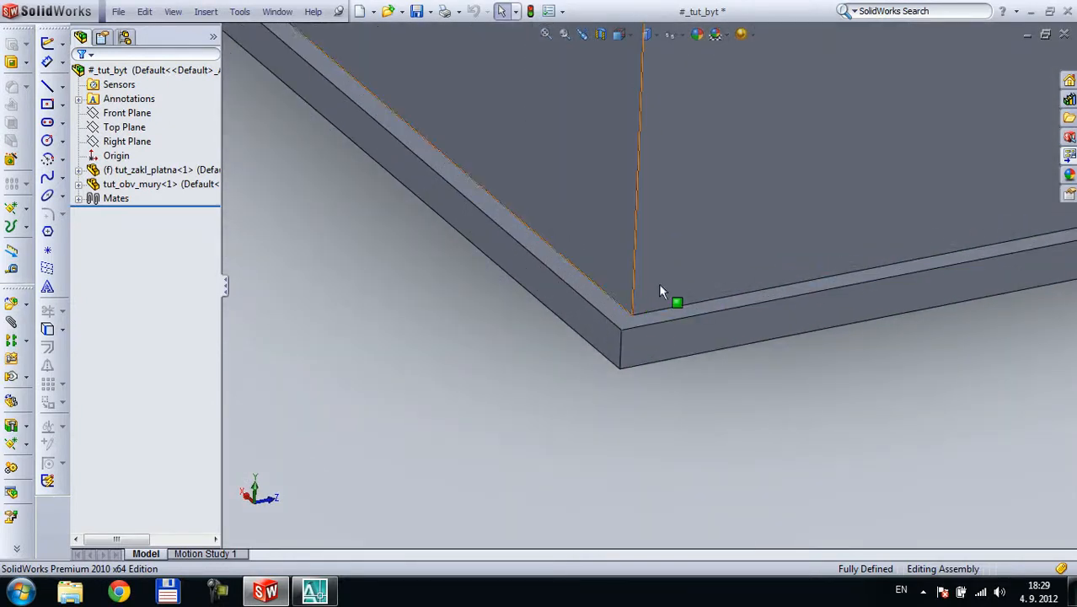
pyautogui.click(103, 38)
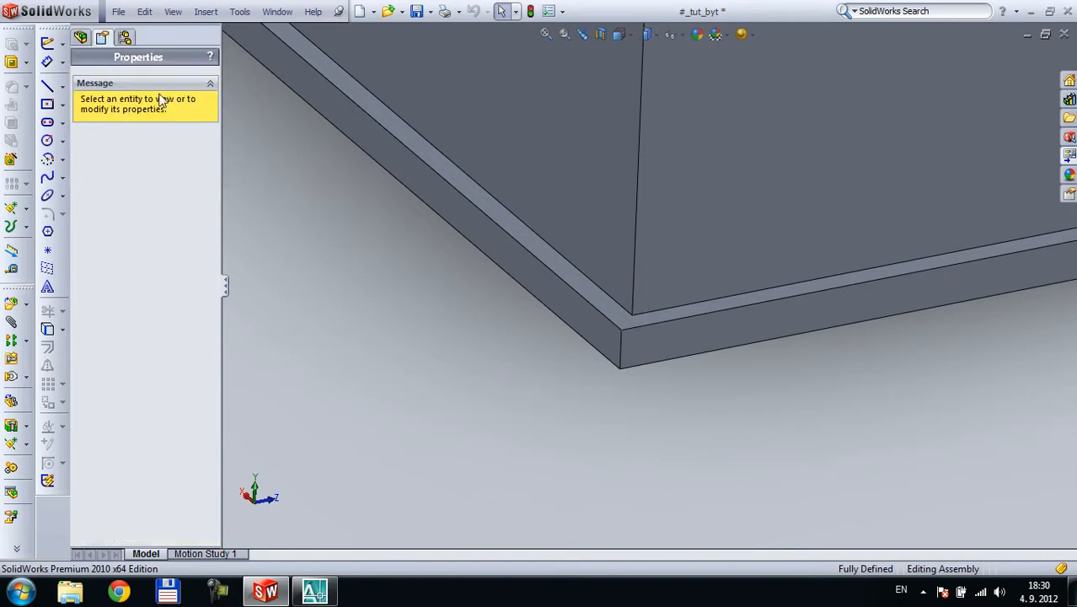
pyautogui.click(683, 128)
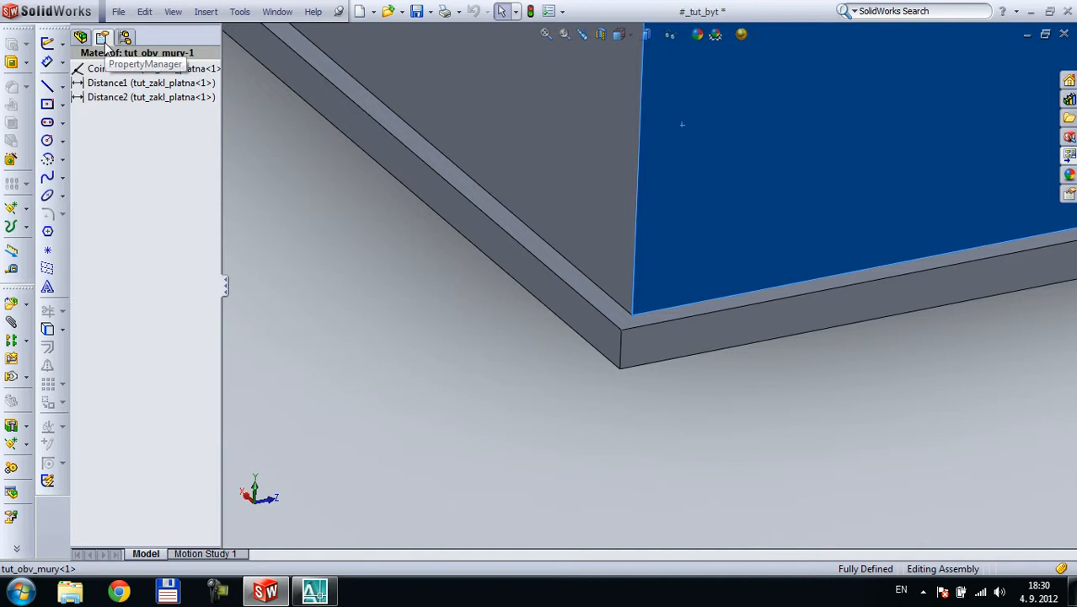
pyautogui.click(117, 84)
pyautogui.click(118, 98)
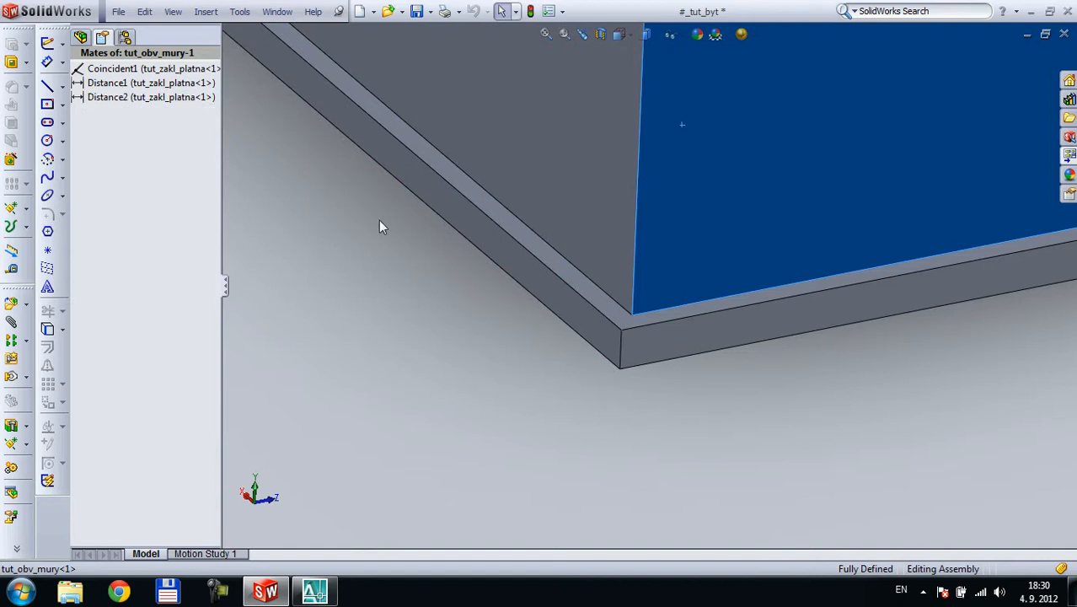
pyautogui.click(119, 87)
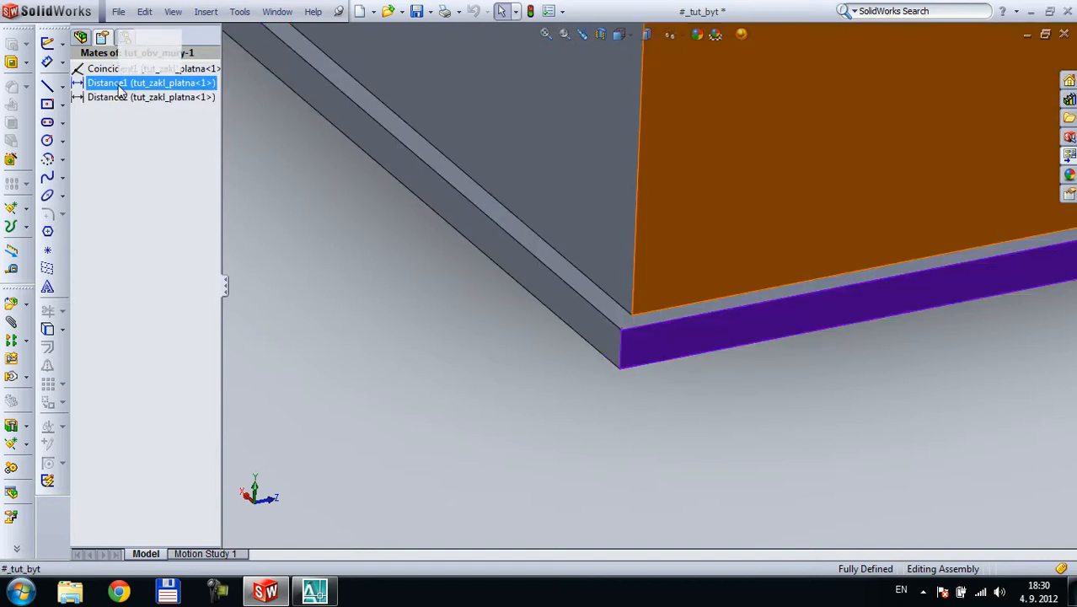
pyautogui.rightClick(119, 87)
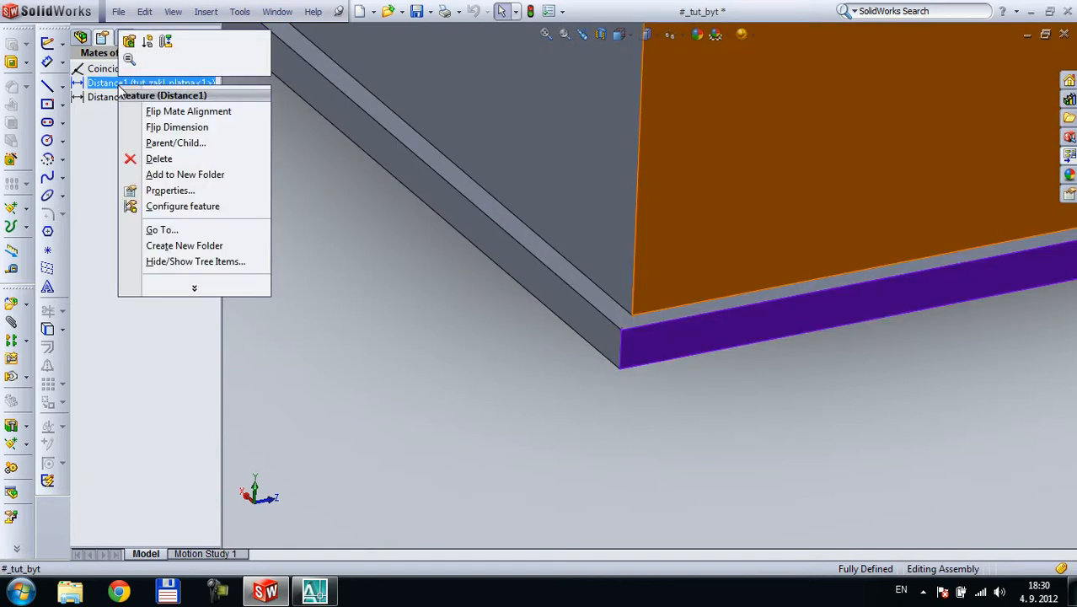
pyautogui.click(134, 45)
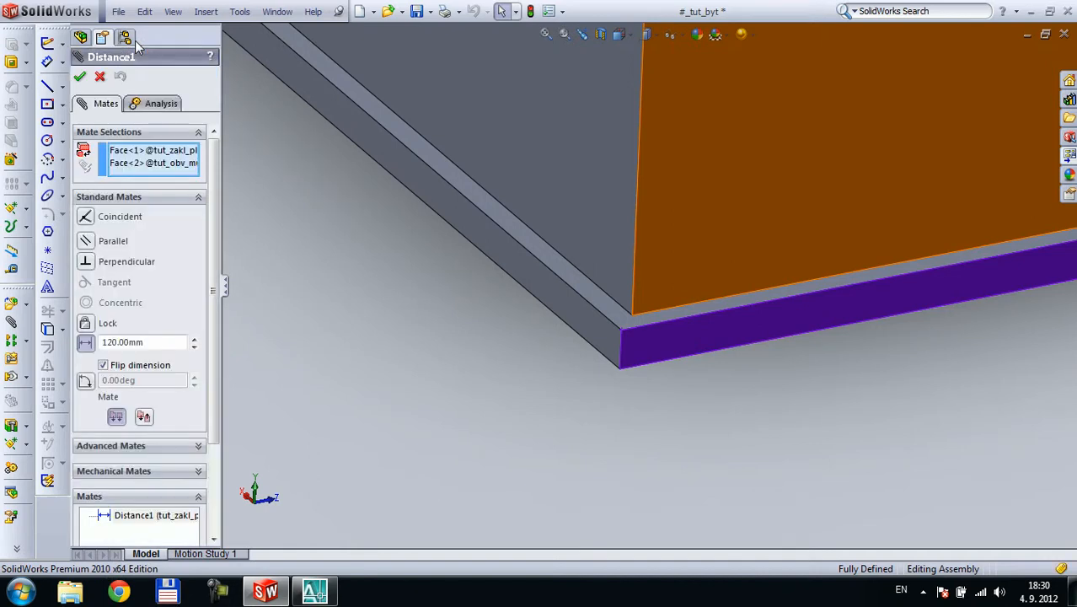
pyautogui.click(86, 218)
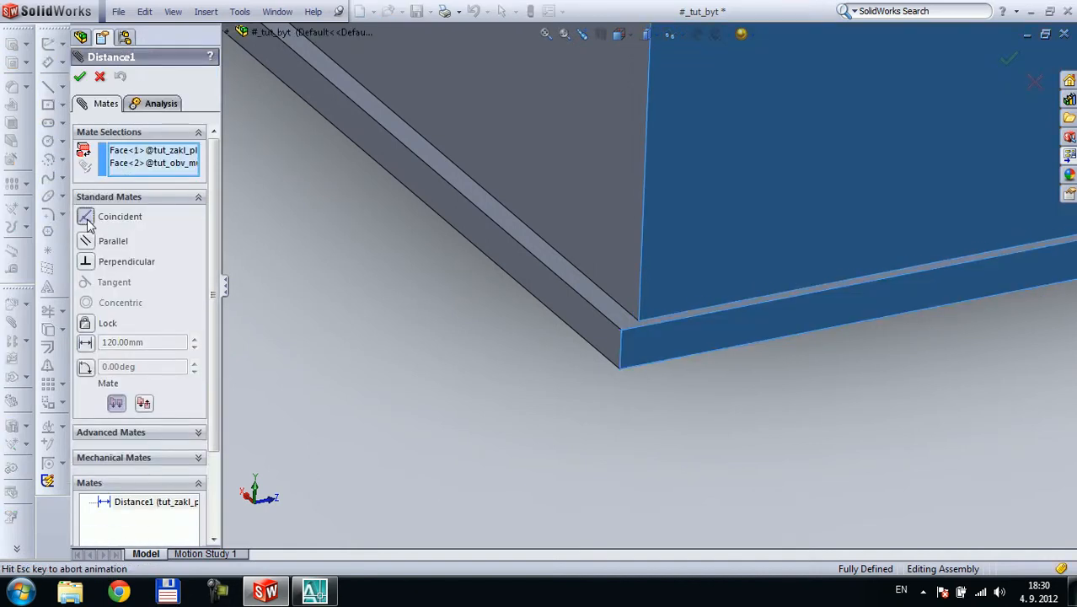
pyautogui.click(80, 77)
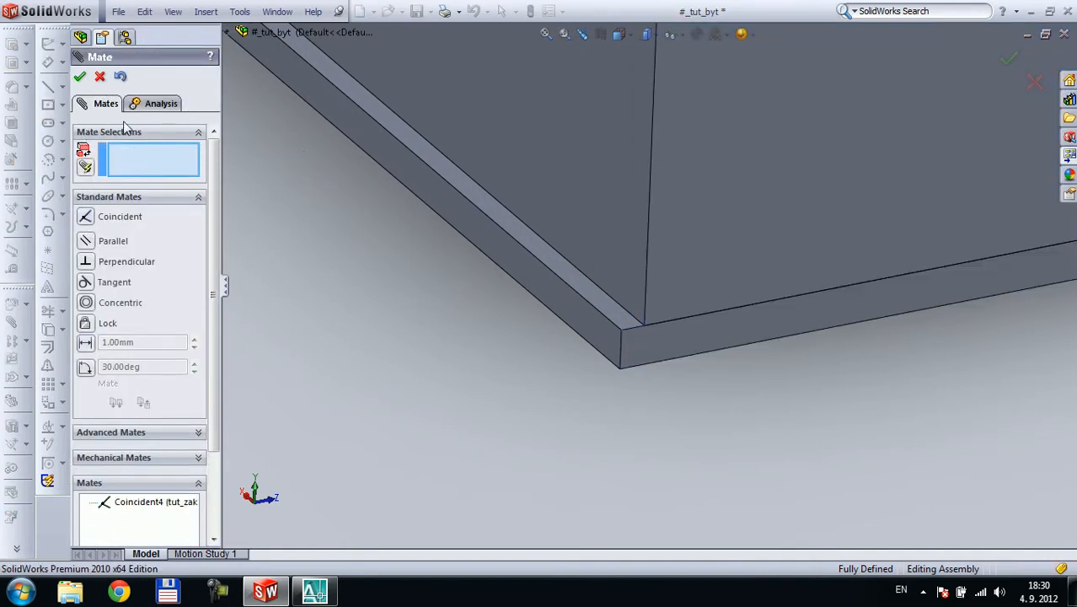
pyautogui.click(81, 79)
# - Change the Distance2 mate between the other outer wall face and the slab's side face to coincident
pyautogui.click(103, 38)
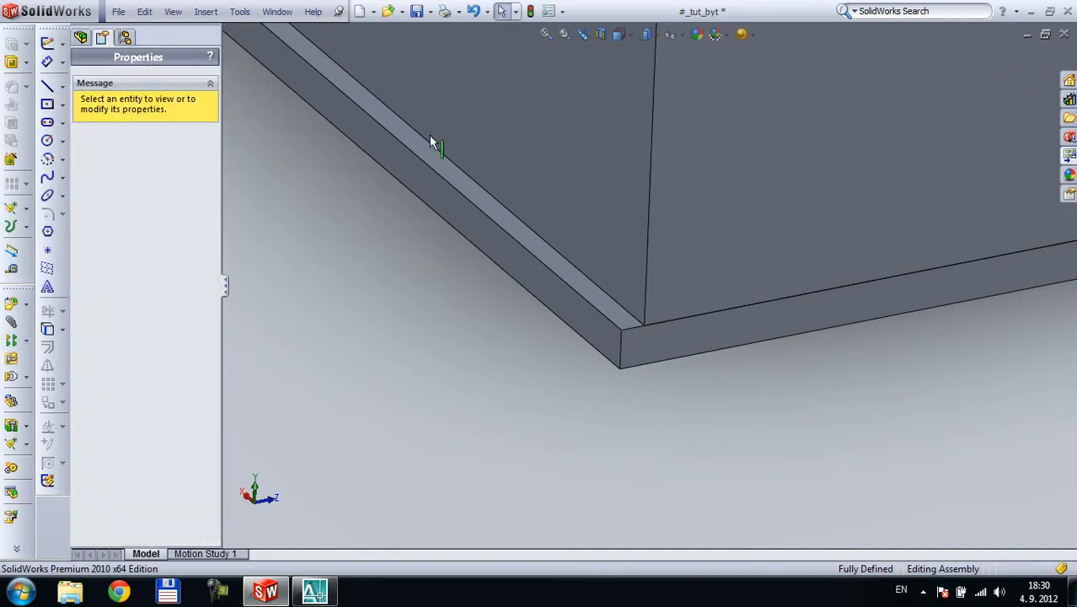
pyautogui.click(528, 156)
pyautogui.click(123, 98)
pyautogui.rightClick(124, 97)
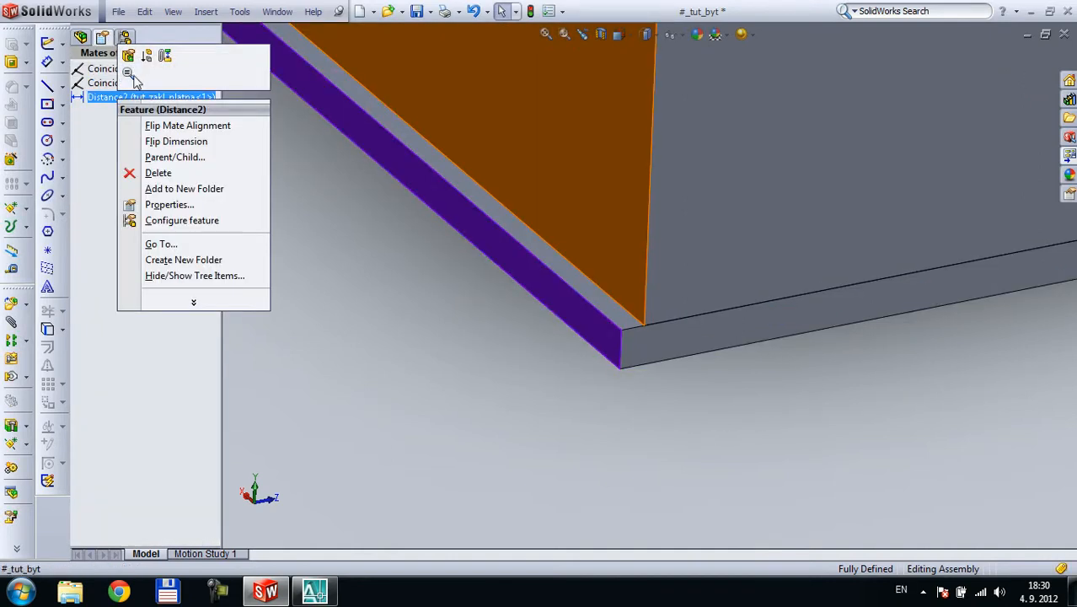
pyautogui.click(131, 59)
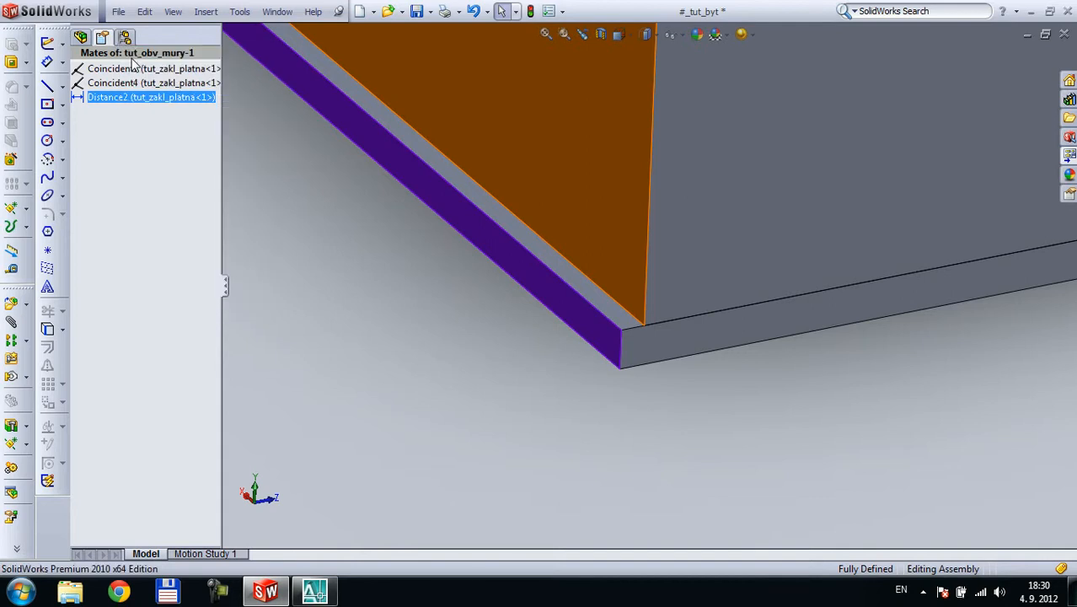
pyautogui.click(80, 77)
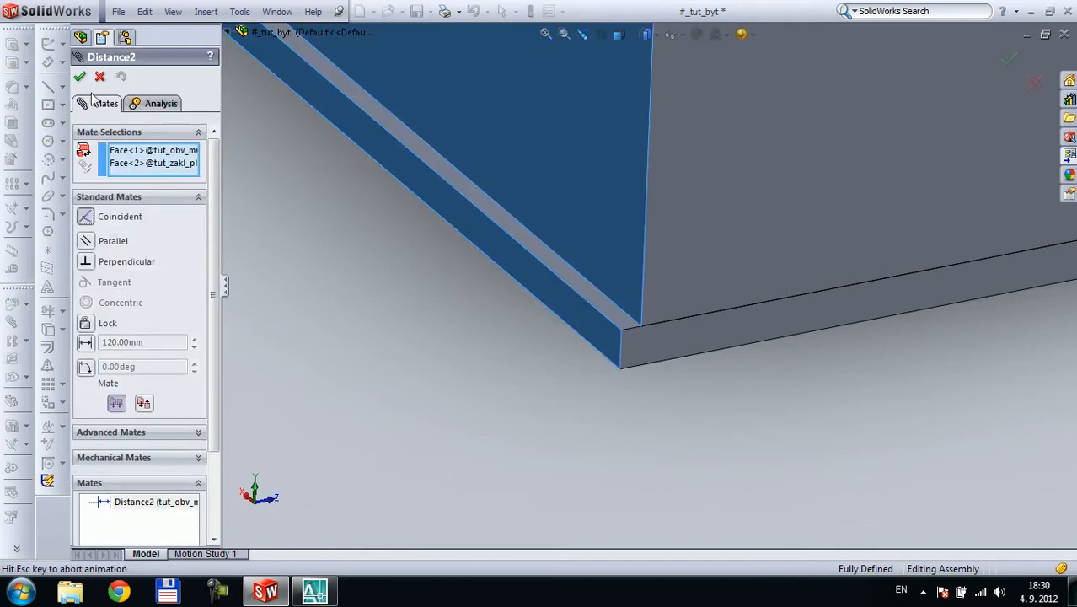
pyautogui.click(80, 77)
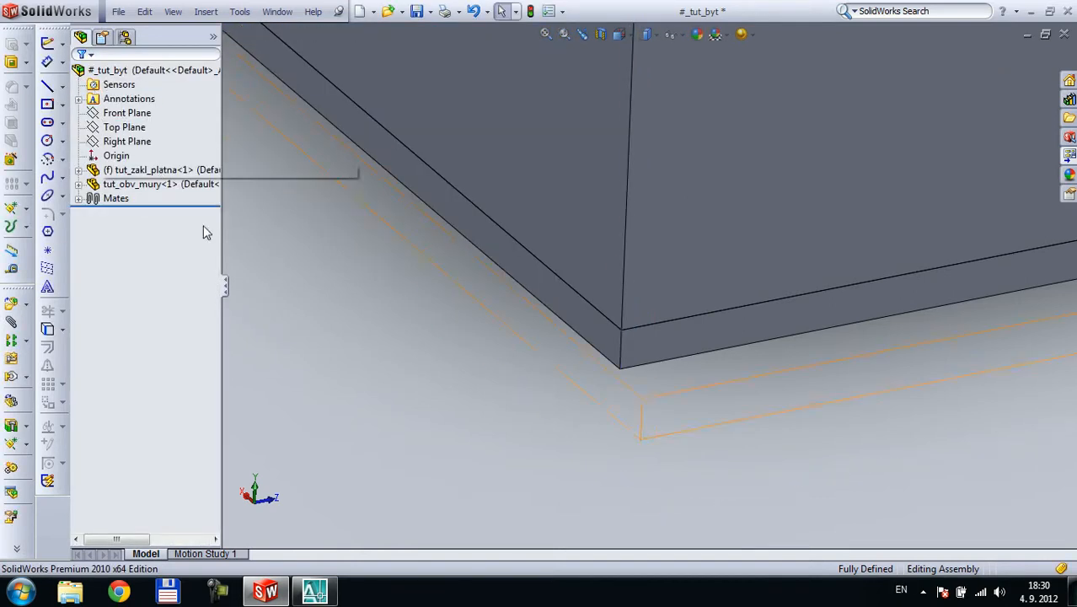
# - Save the assembly together with the modified slab part, turning off the prompt for future saves
pyautogui.scroll(2, 459, 347)
pyautogui.scroll(2, 545, 294)
pyautogui.moveTo(751, 219); pyautogui.dragTo(620, 291, button='middle')
pyautogui.scroll(3, 773, 334)
pyautogui.scroll(-6, 773, 334)
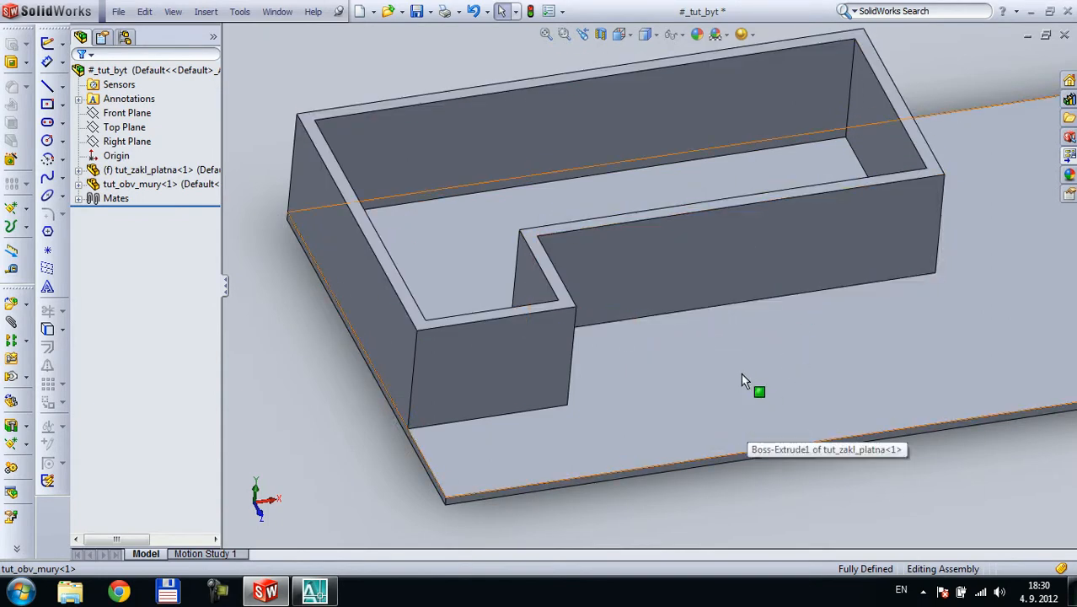
pyautogui.moveTo(692, 214); pyautogui.dragTo(719, 305, button='middle')
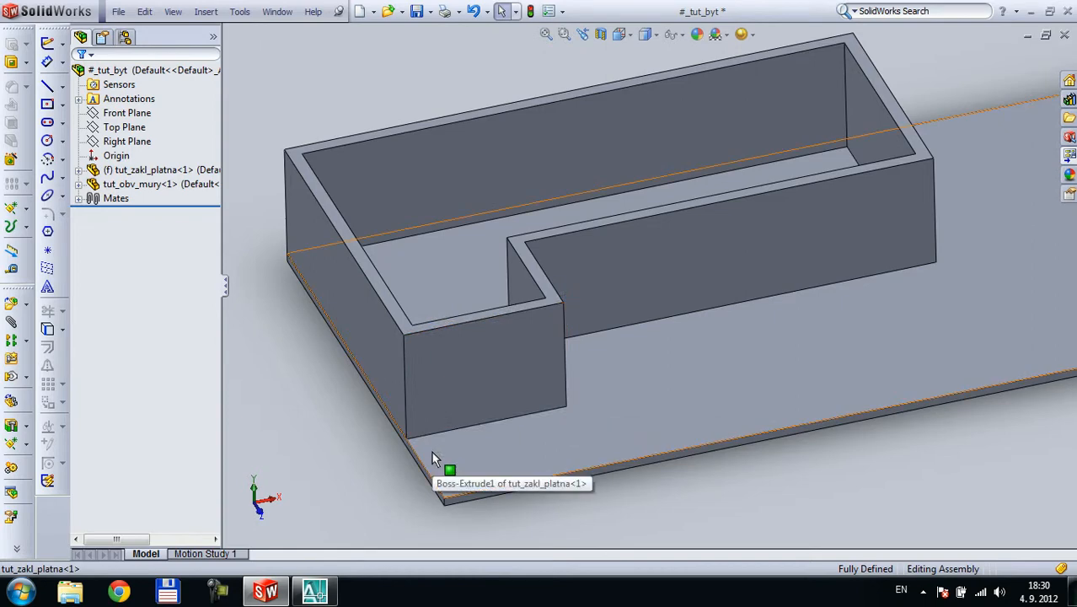
pyautogui.hotkey('ctrl', 's')
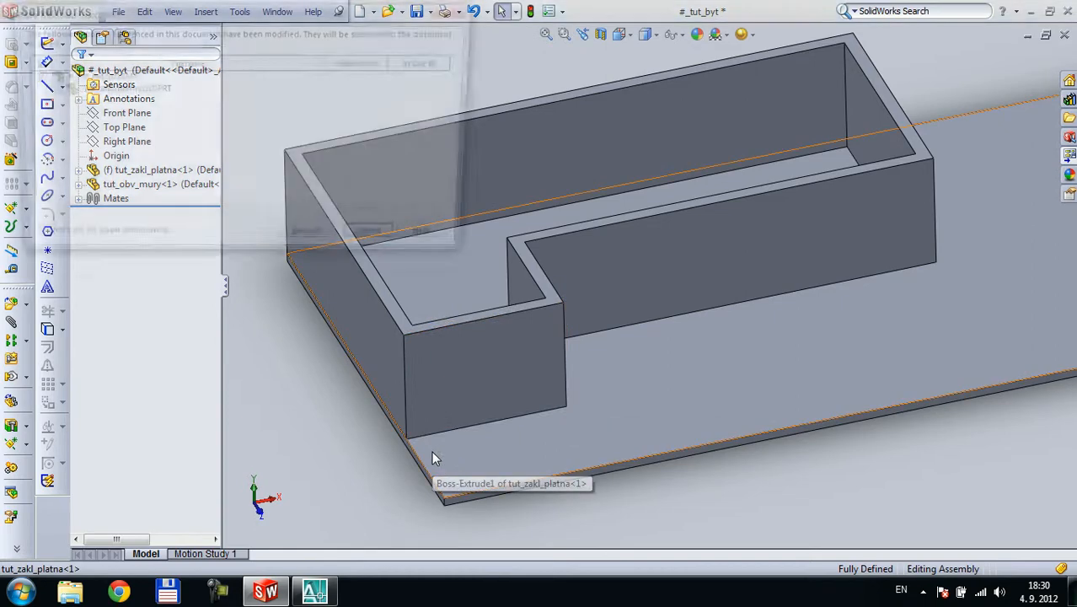
pyautogui.click(108, 244)
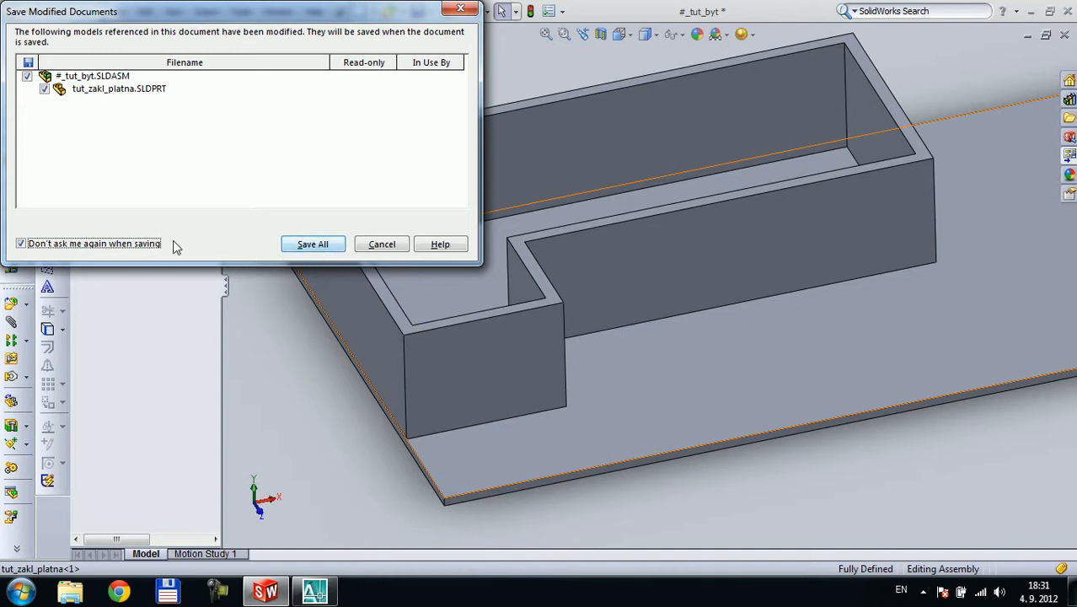
pyautogui.click(314, 244)
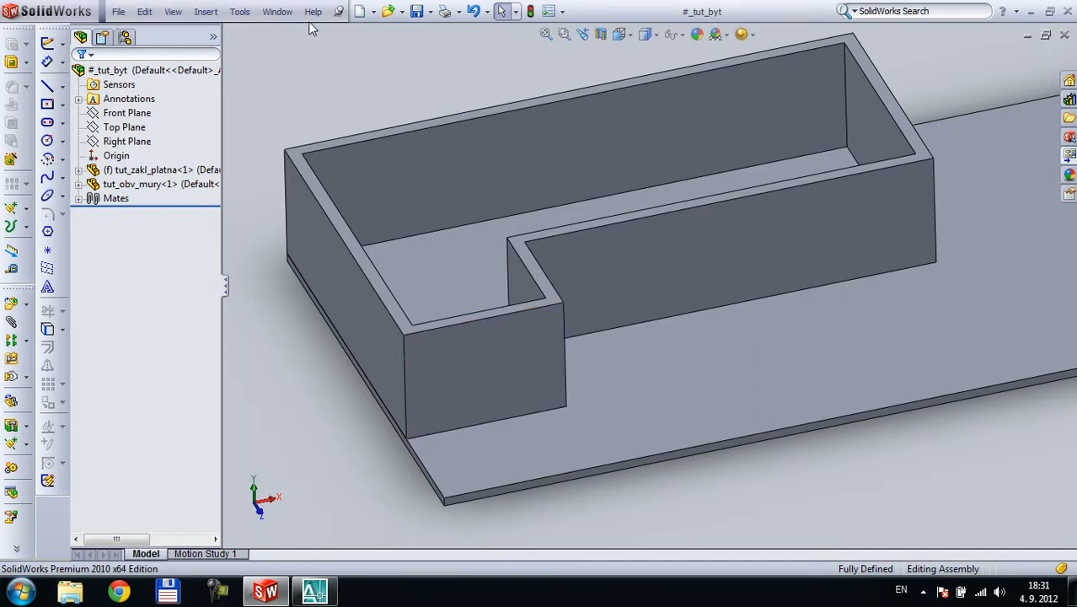
# - Create a new part and start a line sketch on the Top Plane, viewed normal to it
pyautogui.hotkey('ctrl', 'n')
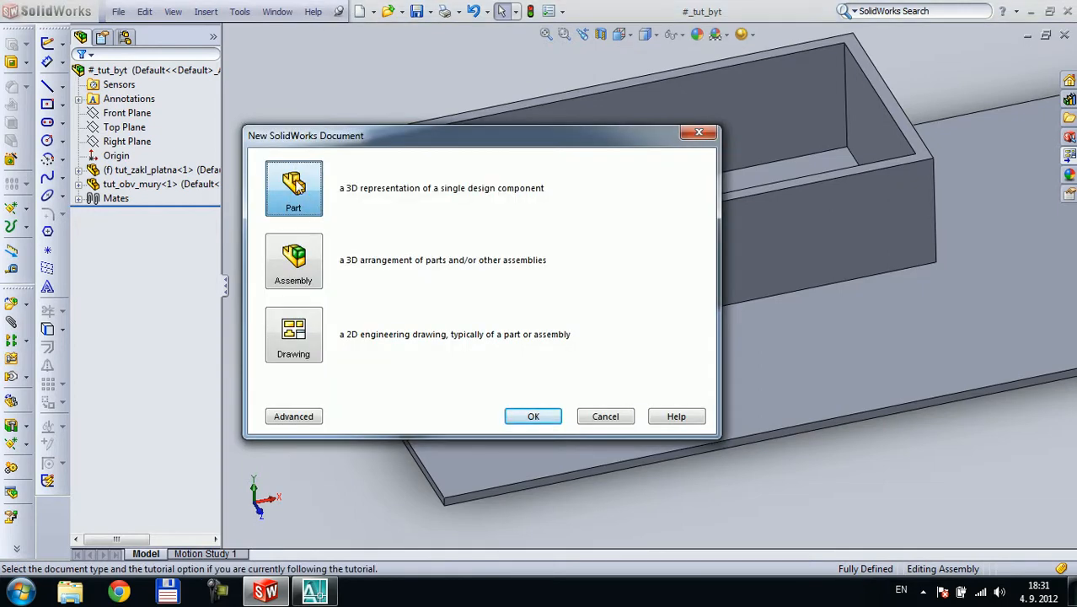
pyautogui.click(548, 416)
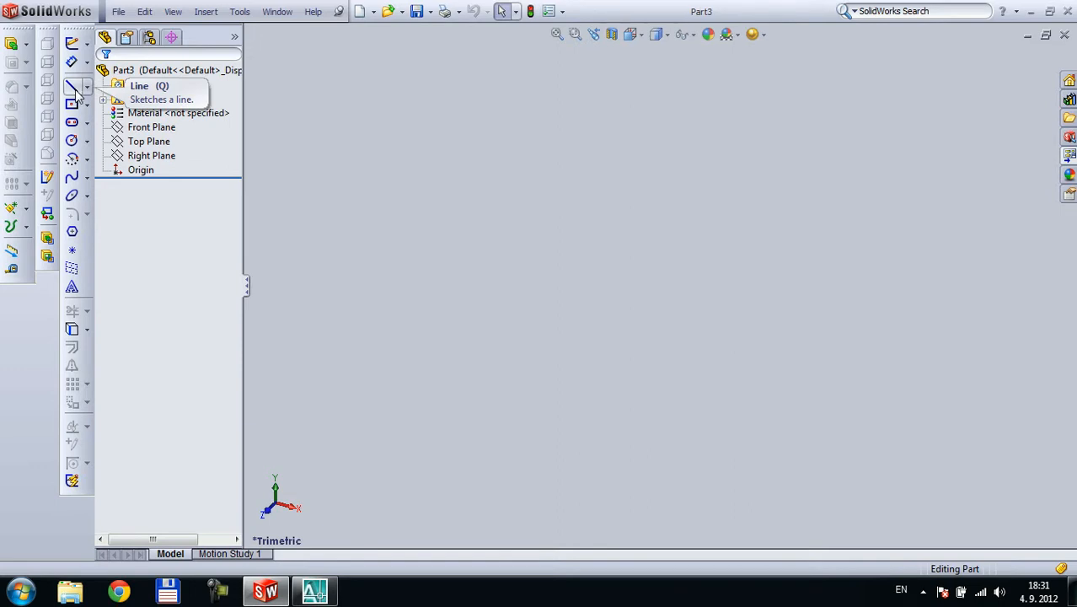
pyautogui.click(74, 89)
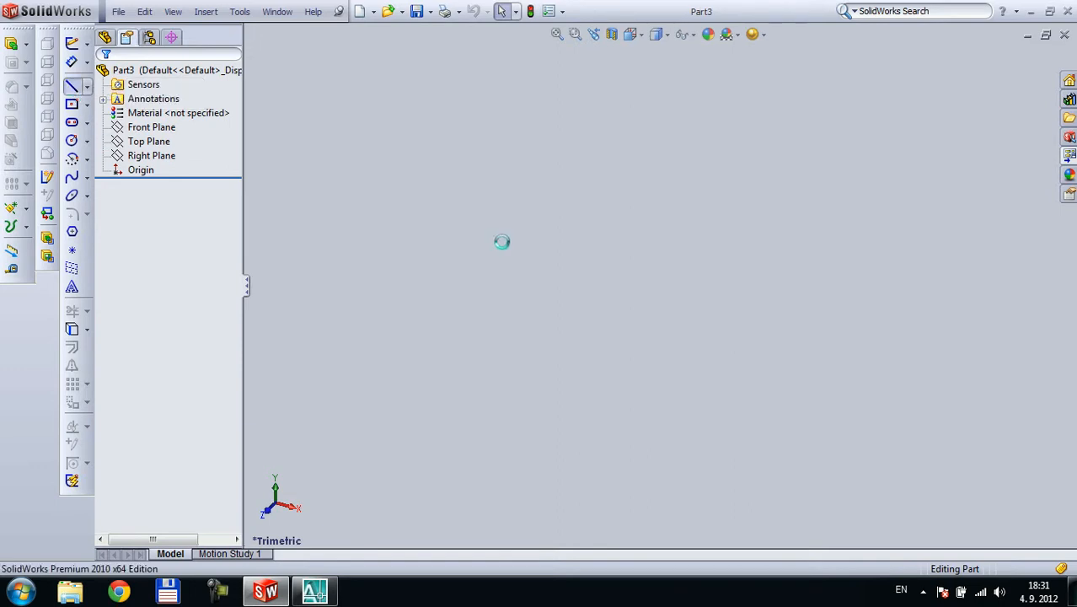
pyautogui.click(466, 307)
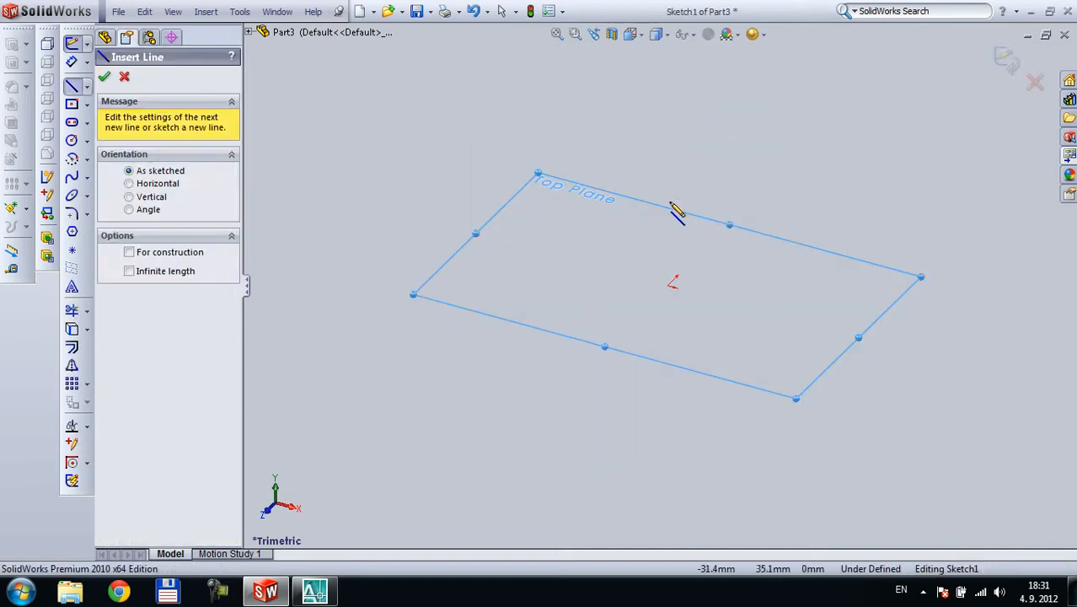
pyautogui.press('space')
pyautogui.click(693, 336)
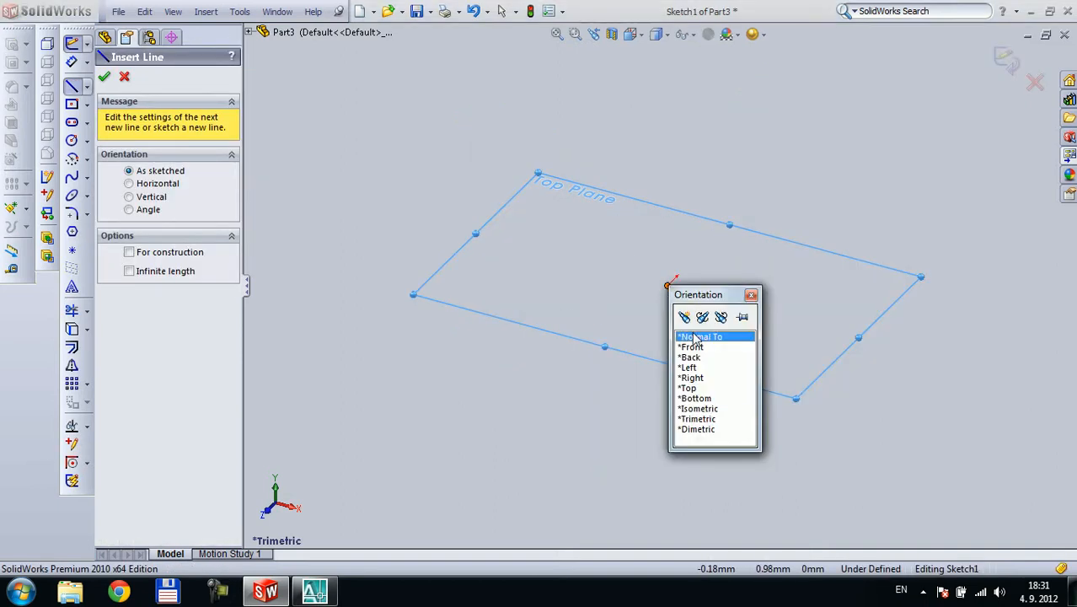
# - Sketch connected lines from the origin: about 81 mm vertically down, about 108 mm horizontally right, and vertically back up
pyautogui.click(659, 284)
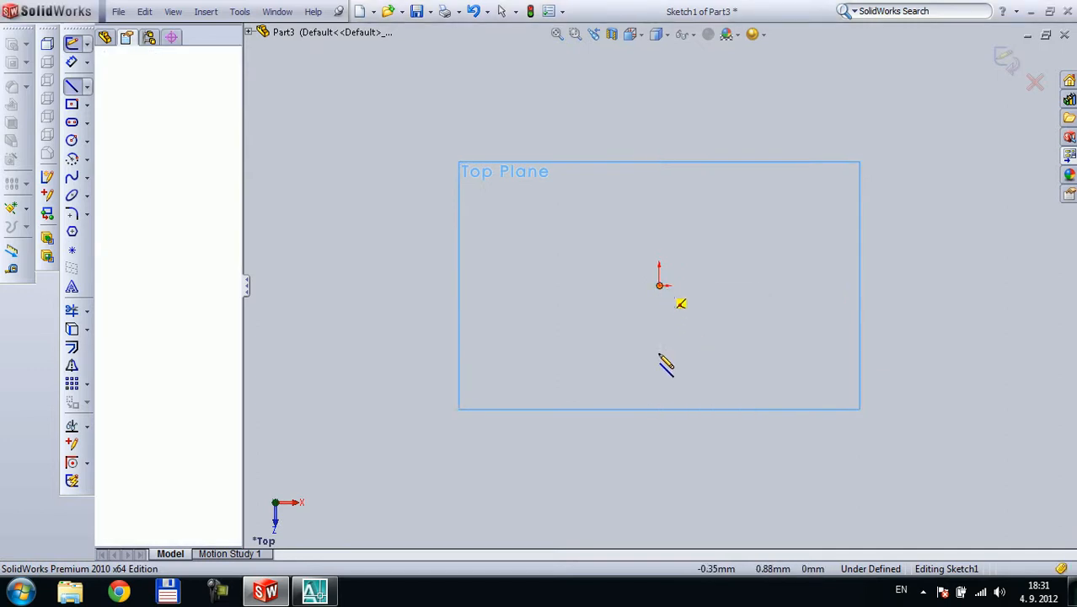
pyautogui.click(661, 466)
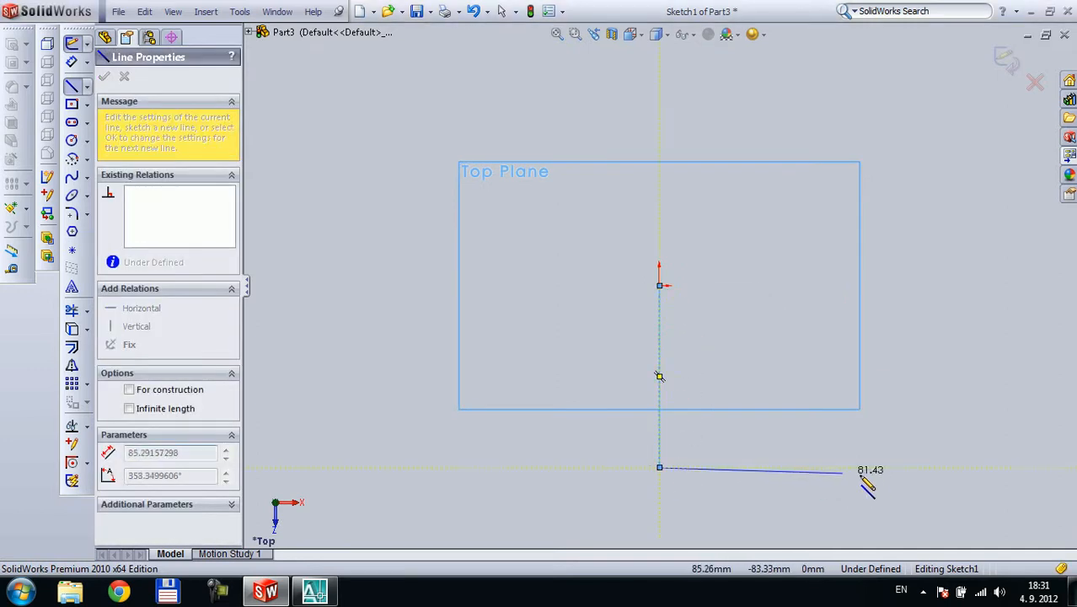
pyautogui.doubleClick(902, 467)
pyautogui.click(905, 385)
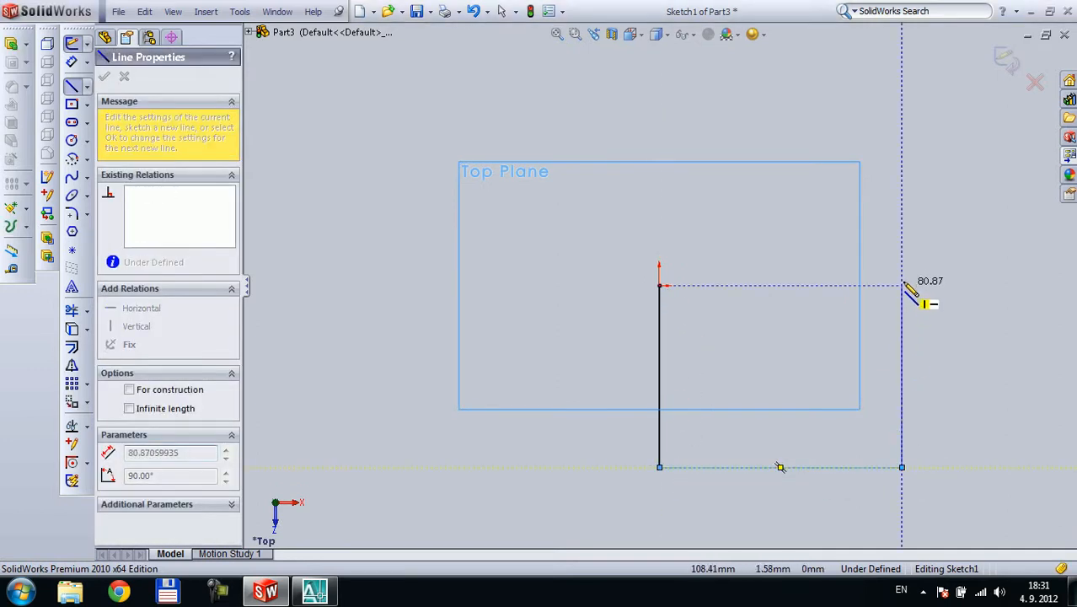
# - Complete the U-shaped profile with an outer edge about 81 mm long, a leg top about 16 mm wide, and a rectangular notch back to the origin
pyautogui.click(902, 286)
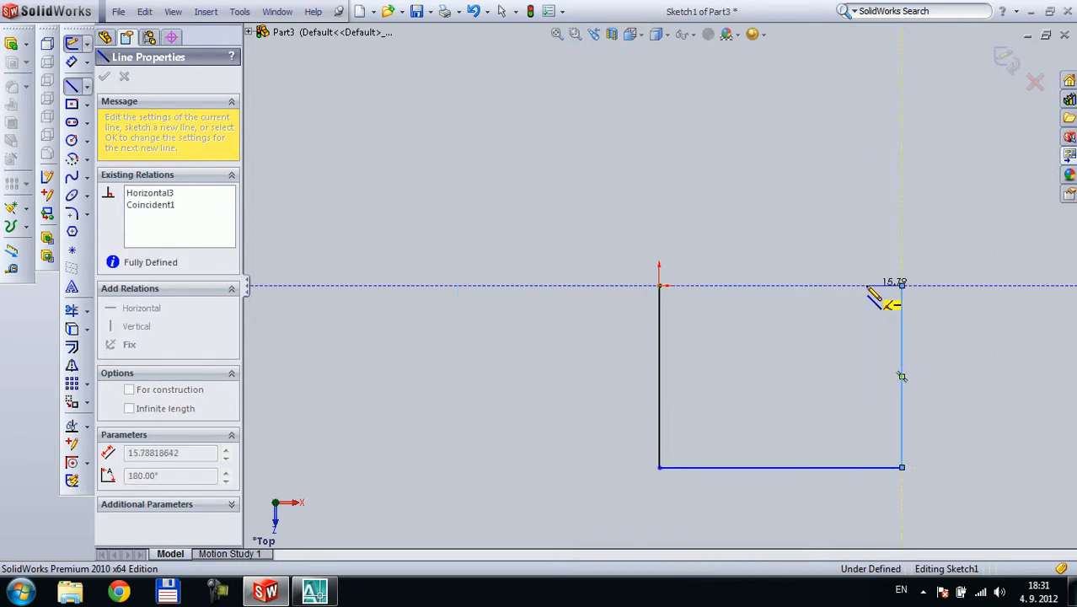
pyautogui.click(867, 286)
pyautogui.click(867, 392)
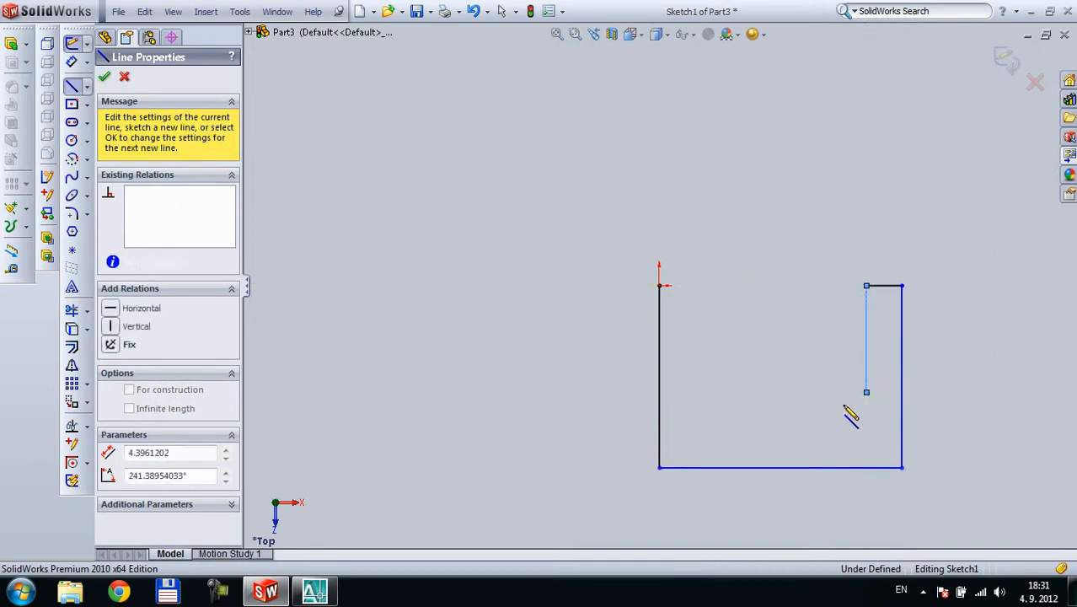
pyautogui.click(718, 392)
pyautogui.click(718, 286)
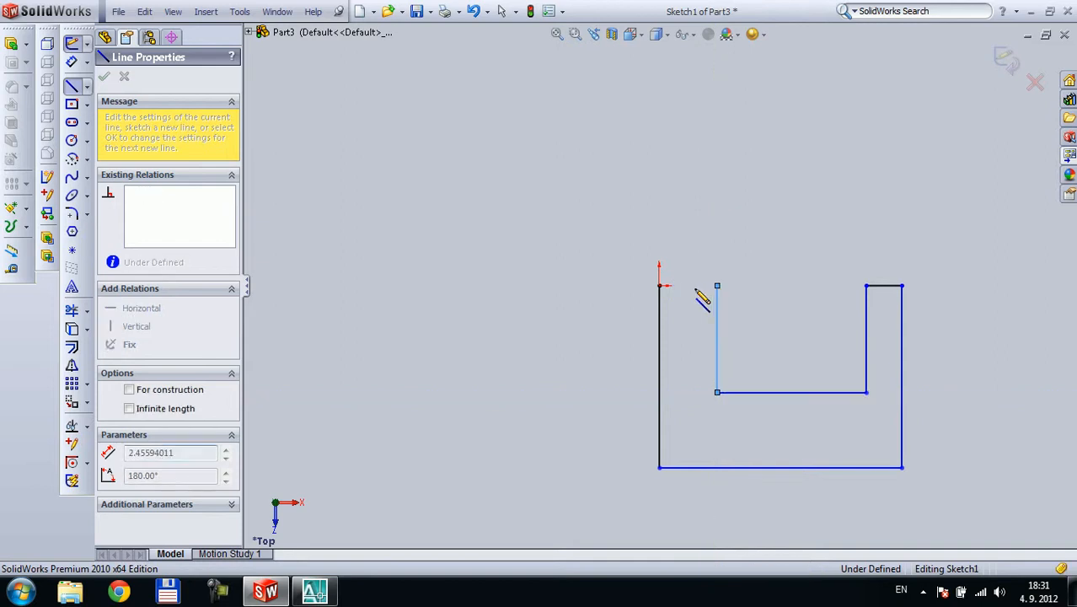
pyautogui.click(660, 286)
pyautogui.press('Escape')
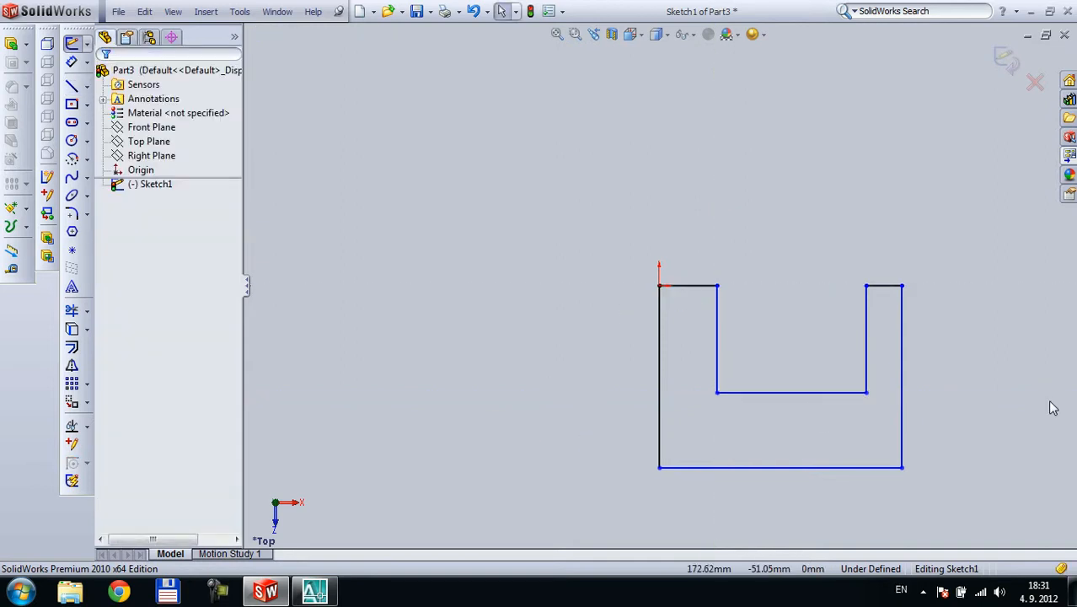
# - Draw a centerline from the midpoint of the notch's horizontal edge to the midpoint of the profile's bottom edge
pyautogui.scroll(-2, 944, 430)
pyautogui.scroll(-2, 672, 458)
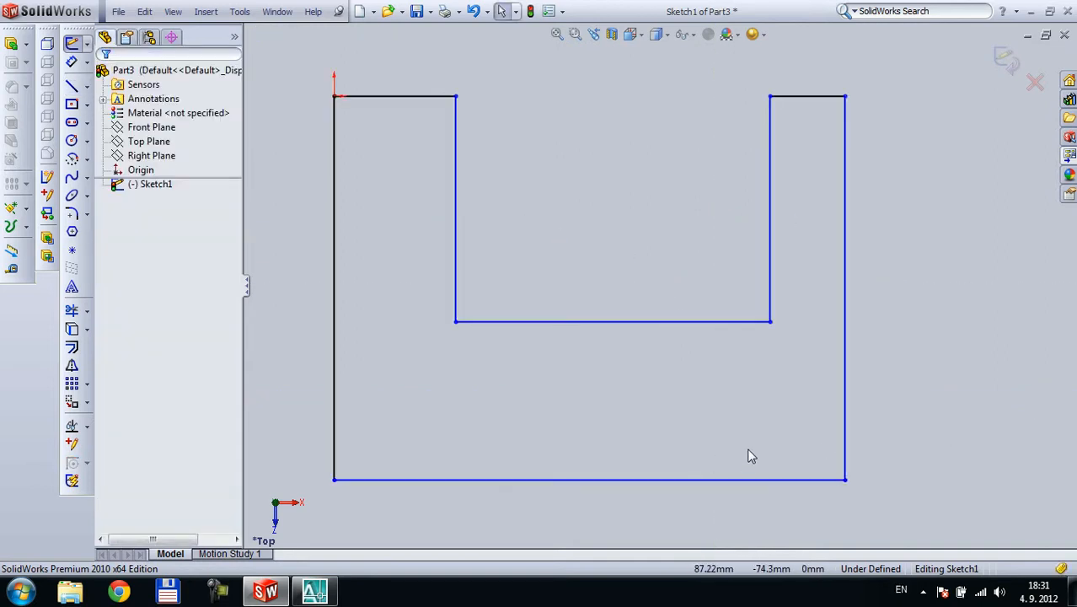
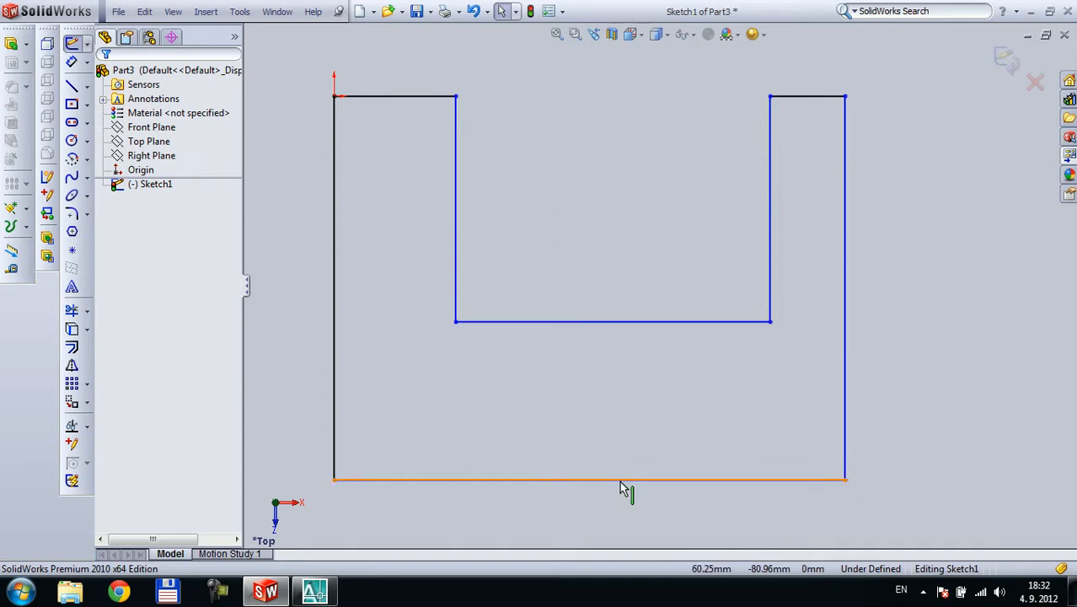
pyautogui.click(86, 87)
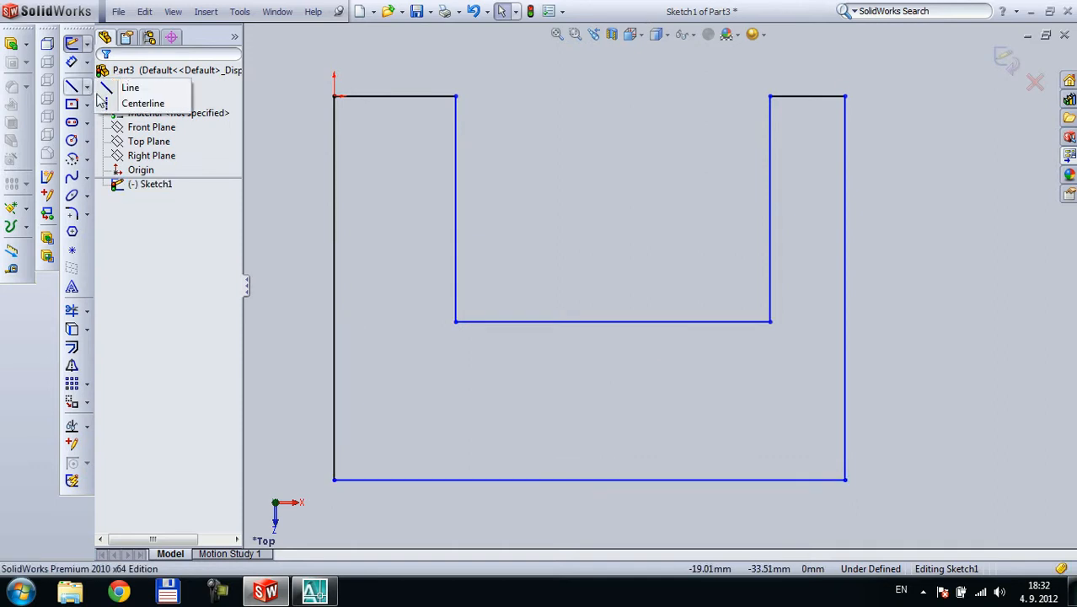
pyautogui.click(154, 106)
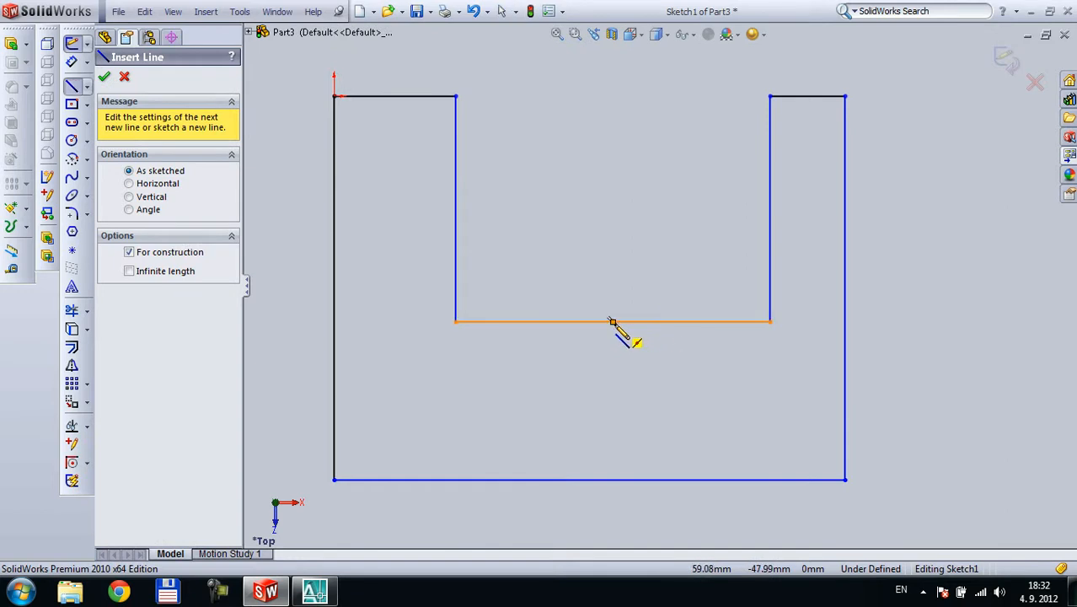
pyautogui.click(612, 322)
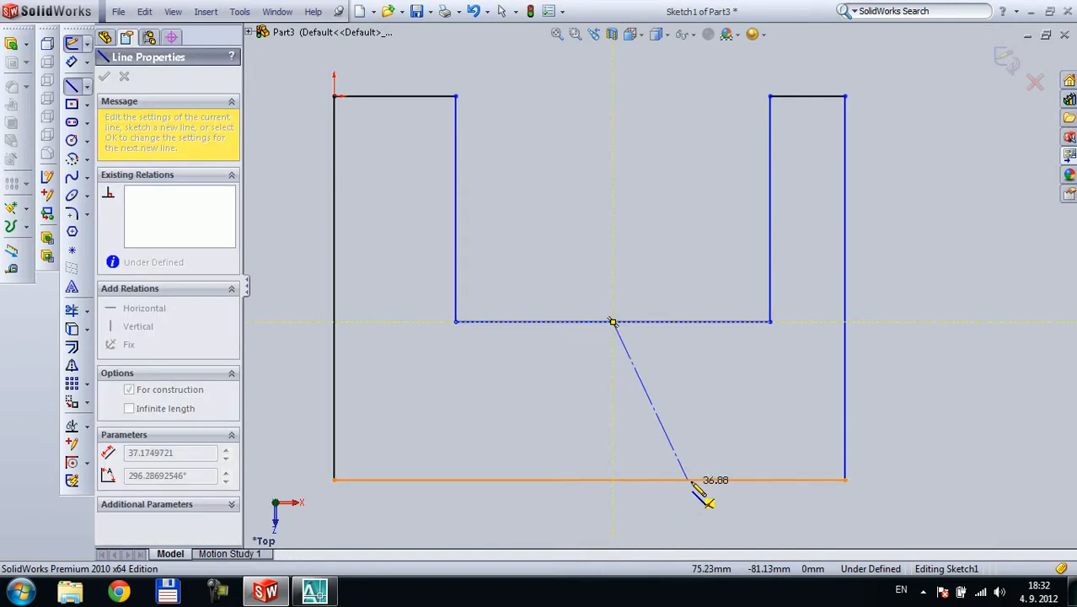
pyautogui.click(590, 479)
pyautogui.press('Escape')
pyautogui.press('Escape')
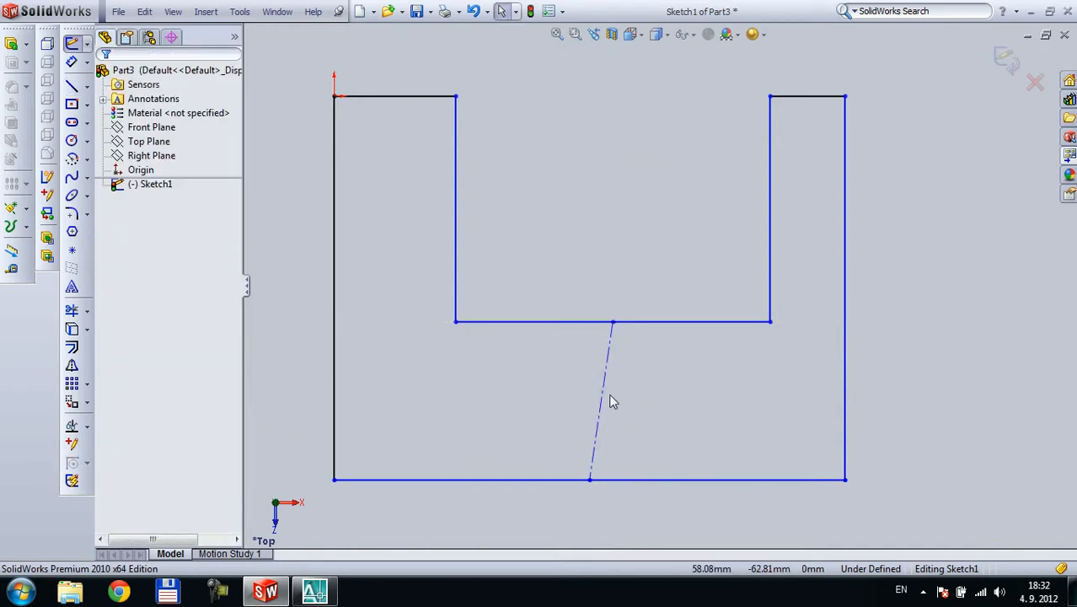
# - Make the slanted centerline vertical and deepen the notch by moving its lower corner down
pyautogui.click(603, 388)
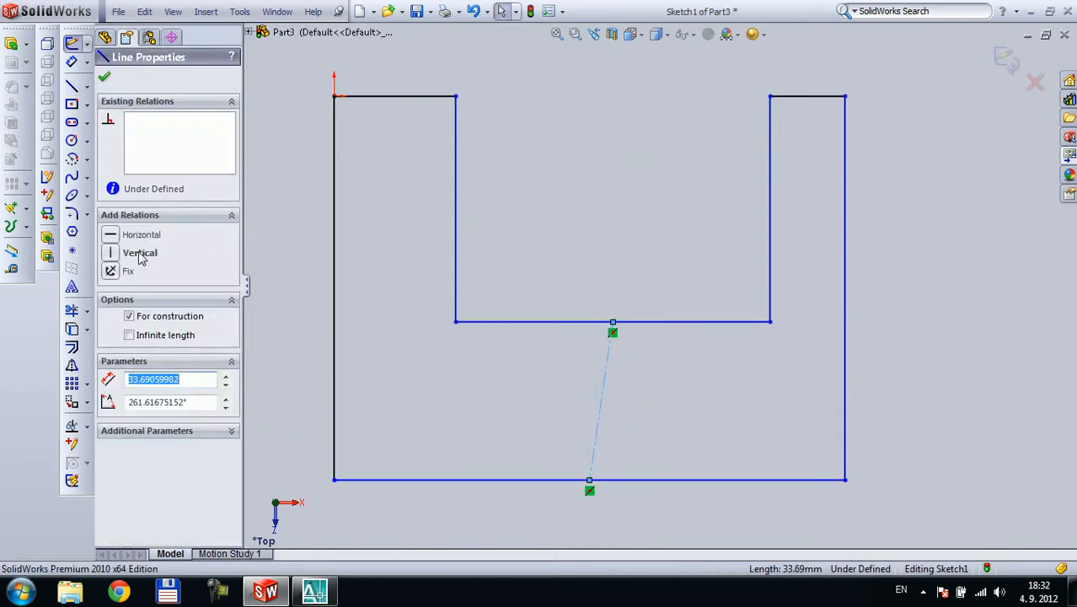
pyautogui.click(110, 253)
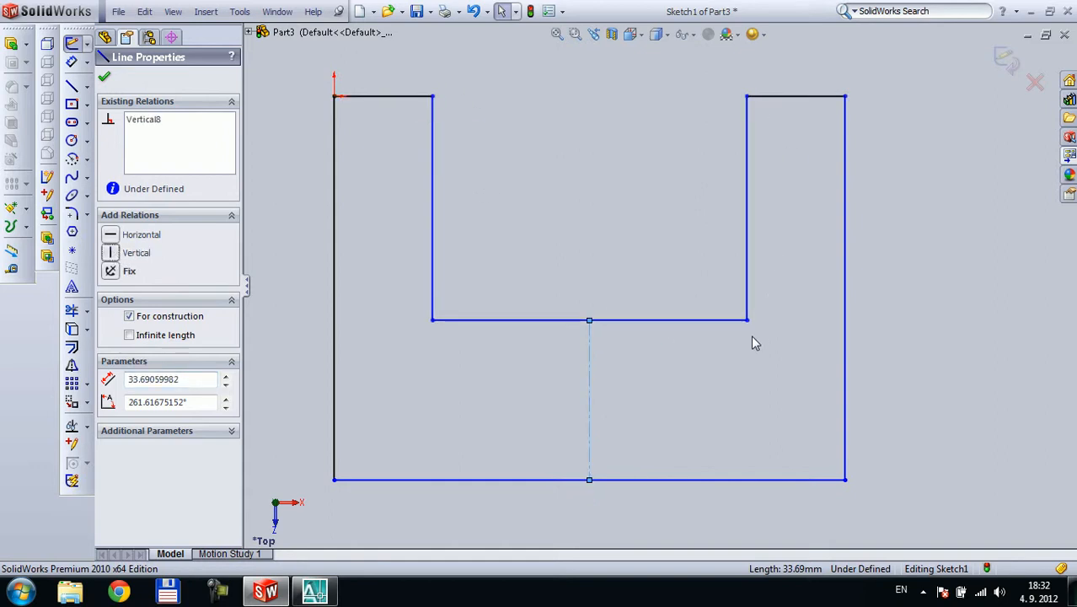
pyautogui.moveTo(747, 320); pyautogui.dragTo(757, 374)
# - Make the centerline equal in length to the left leg's top edge and narrow the legs by moving the notch's left side outward
pyautogui.click(590, 428)
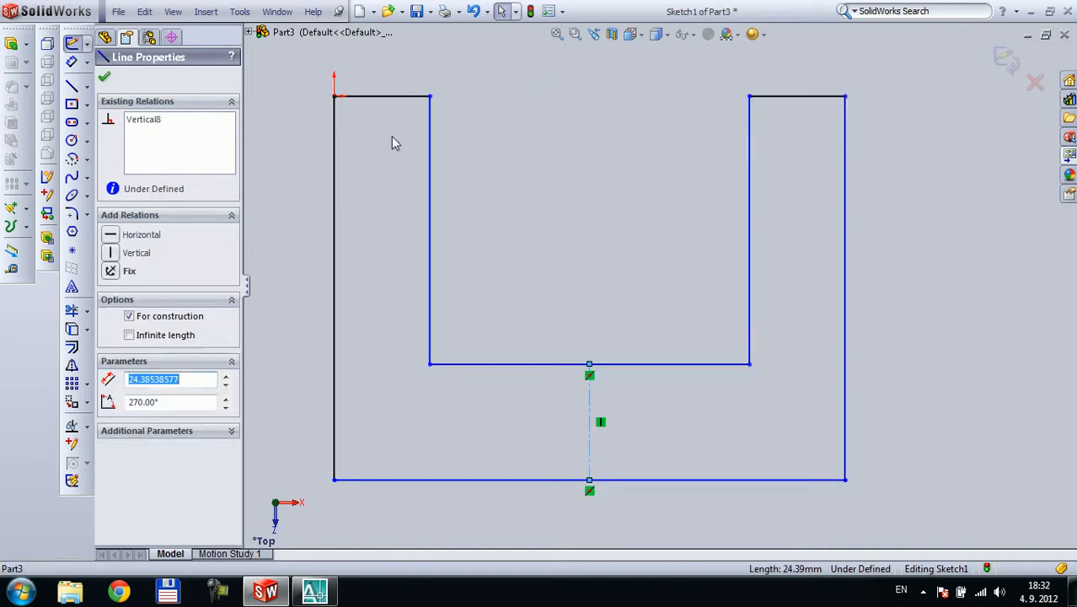
pyautogui.click(371, 98)
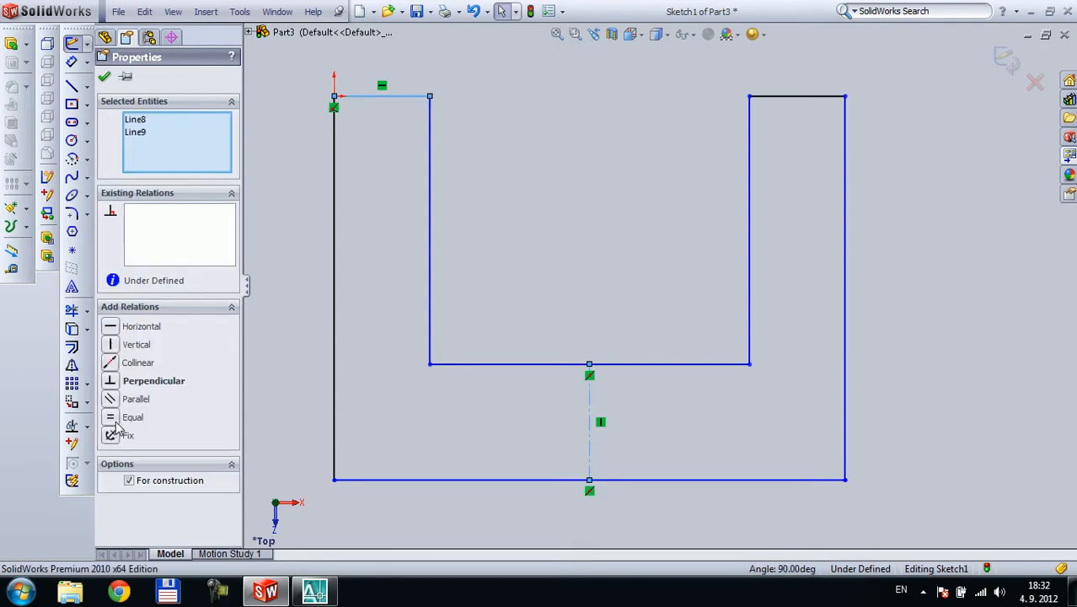
pyautogui.click(117, 419)
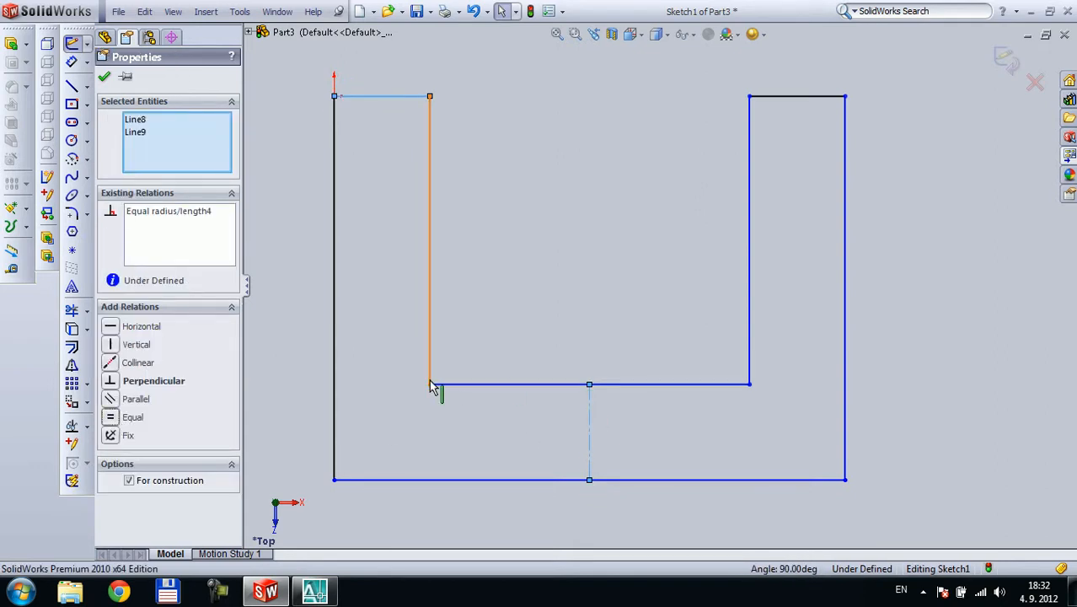
pyautogui.moveTo(430, 385); pyautogui.dragTo(400, 348)
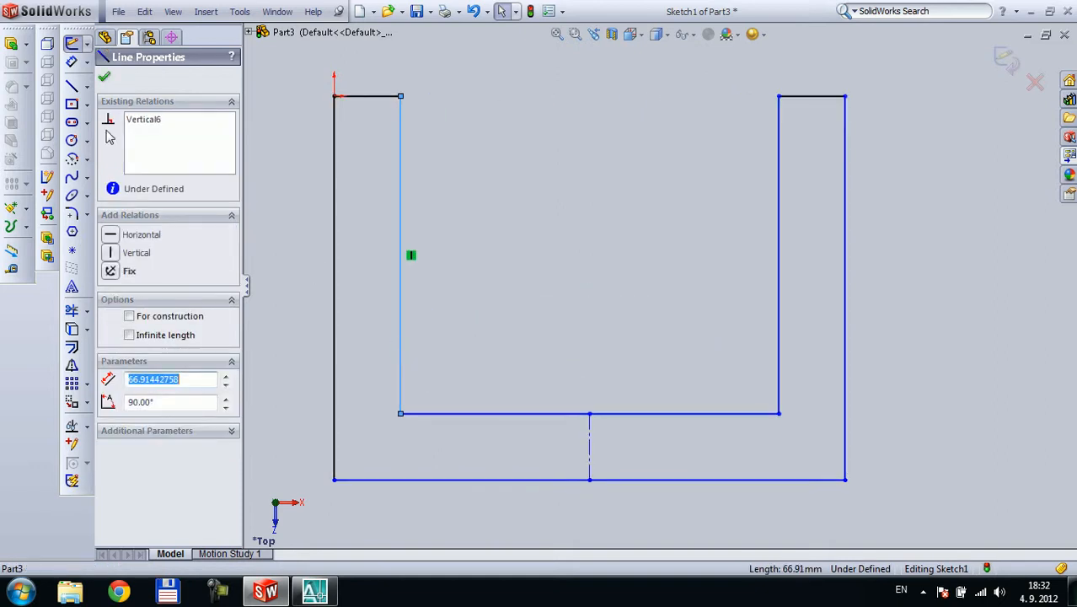
# - Dimension the left leg's top edge and set its length to 300 mm
pyautogui.click(71, 63)
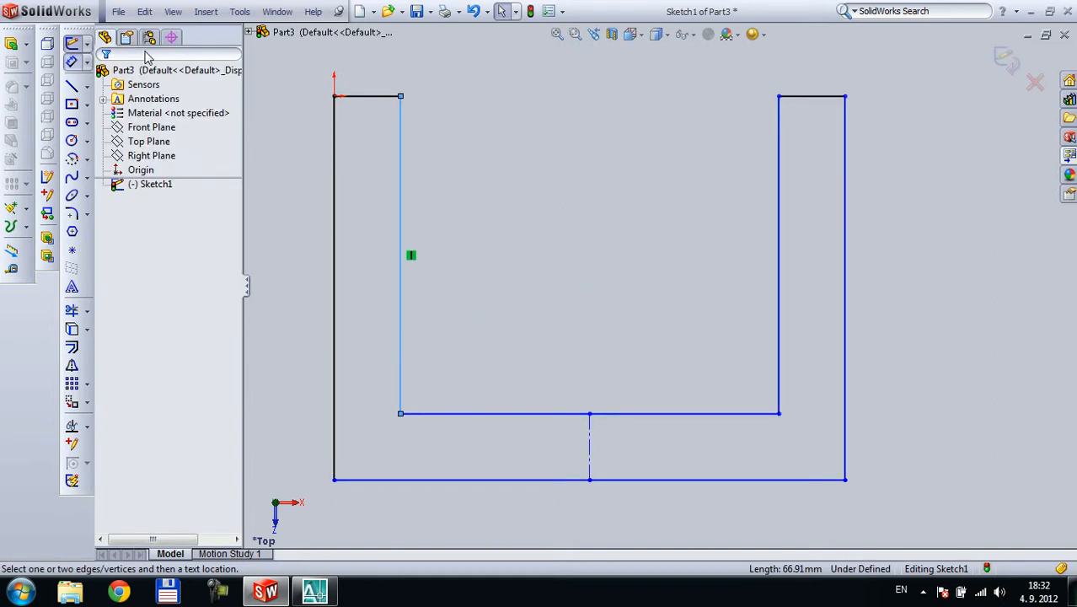
pyautogui.click(377, 99)
pyautogui.click(377, 72)
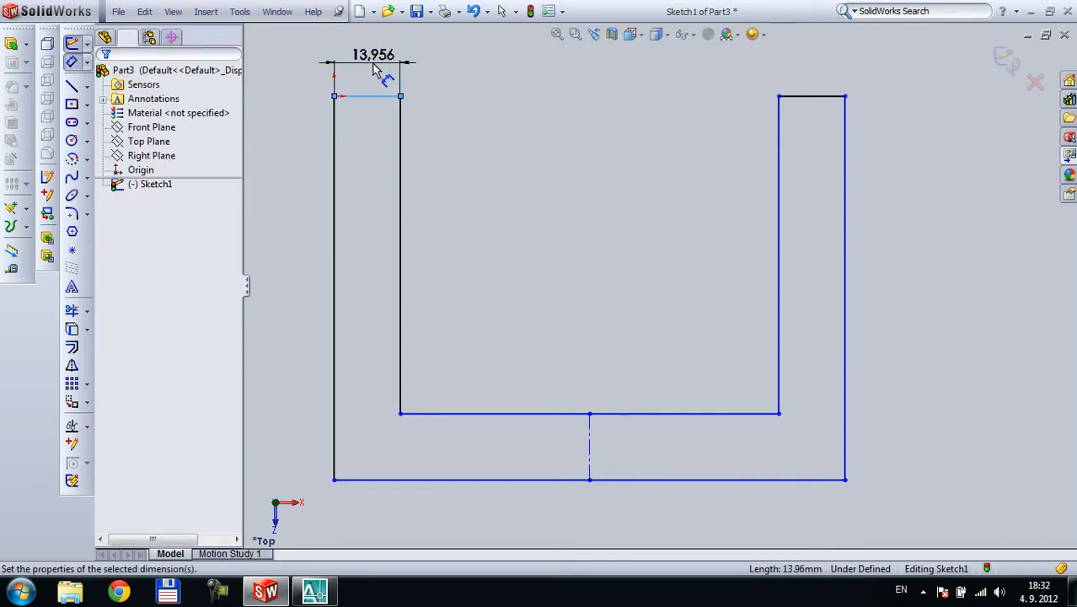
pyautogui.write('300')
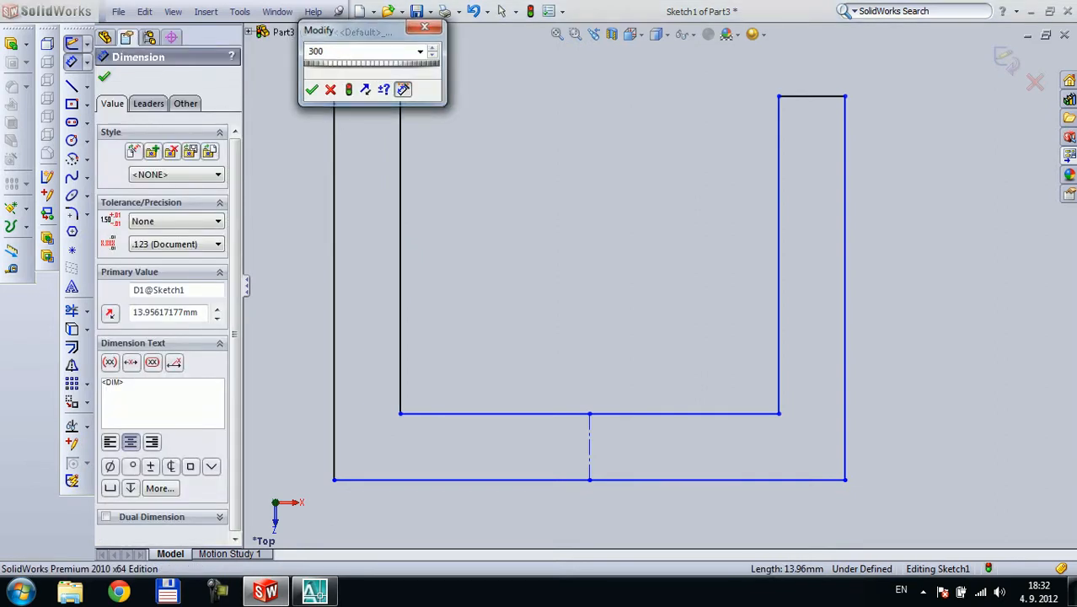
pyautogui.press('Return')
# - Pull the distorted profile's horizontal edges down below the origin and delete the 300 mm dimension
pyautogui.scroll(2, 565, 160)
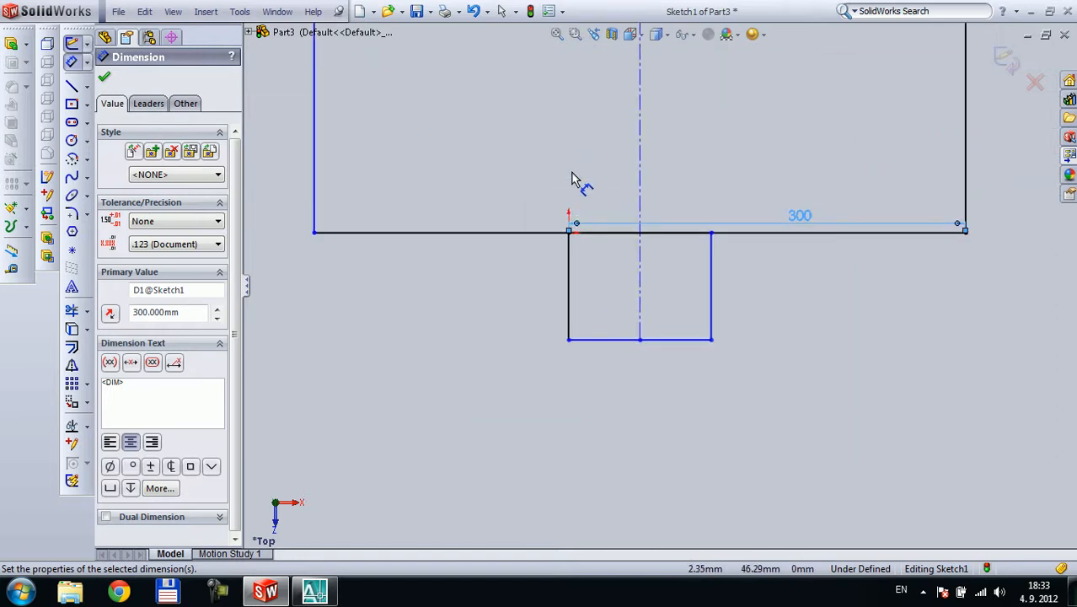
pyautogui.scroll(1, 577, 181)
pyautogui.scroll(1, 753, 204)
pyautogui.scroll(1, 763, 303)
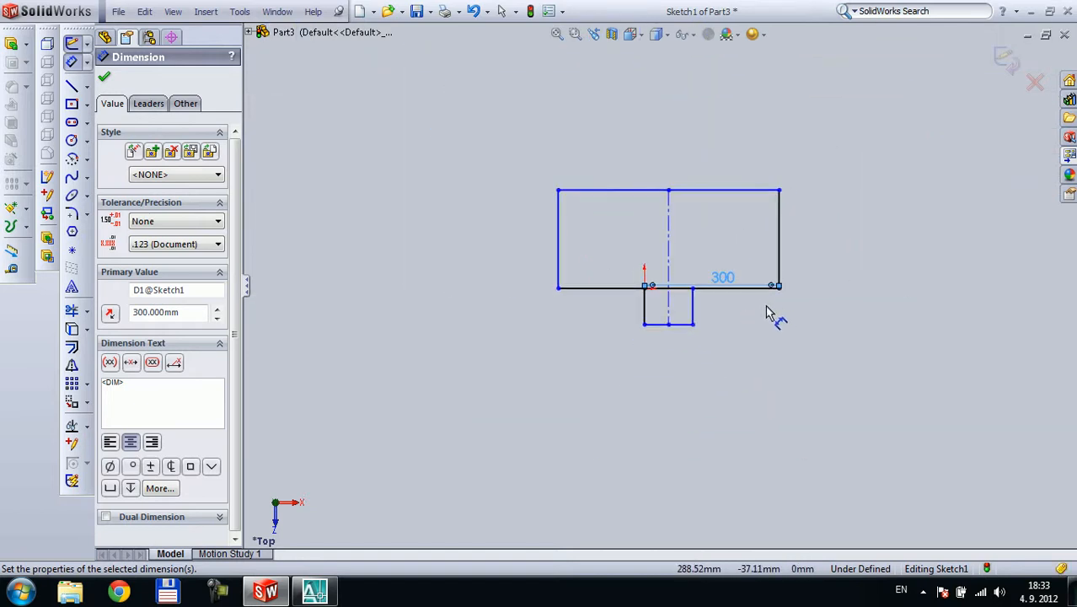
pyautogui.press('Escape')
pyautogui.moveTo(644, 325); pyautogui.dragTo(715, 491)
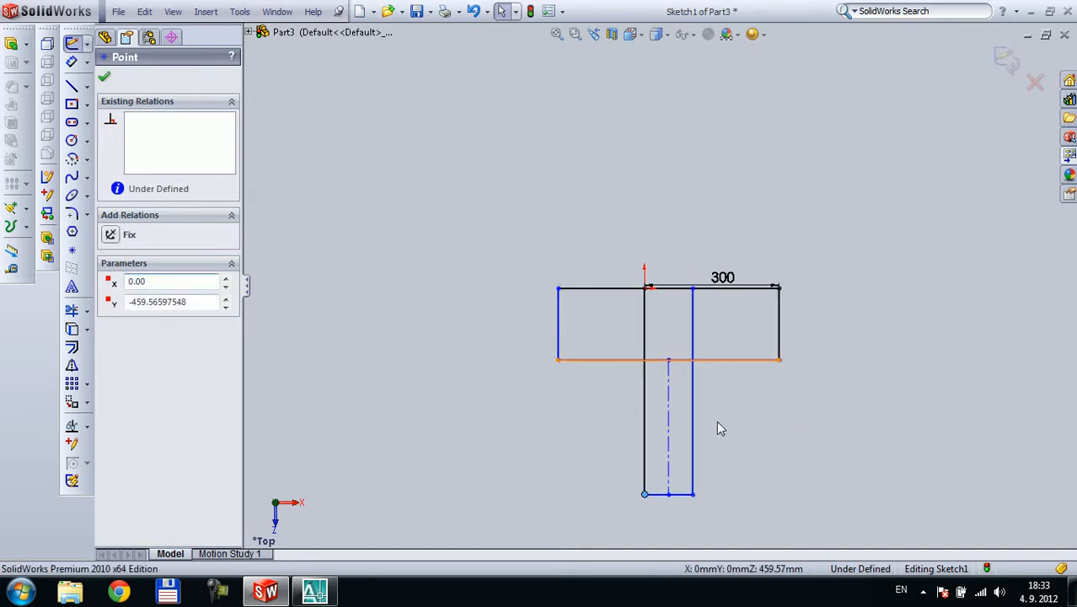
pyautogui.moveTo(721, 360); pyautogui.dragTo(744, 384)
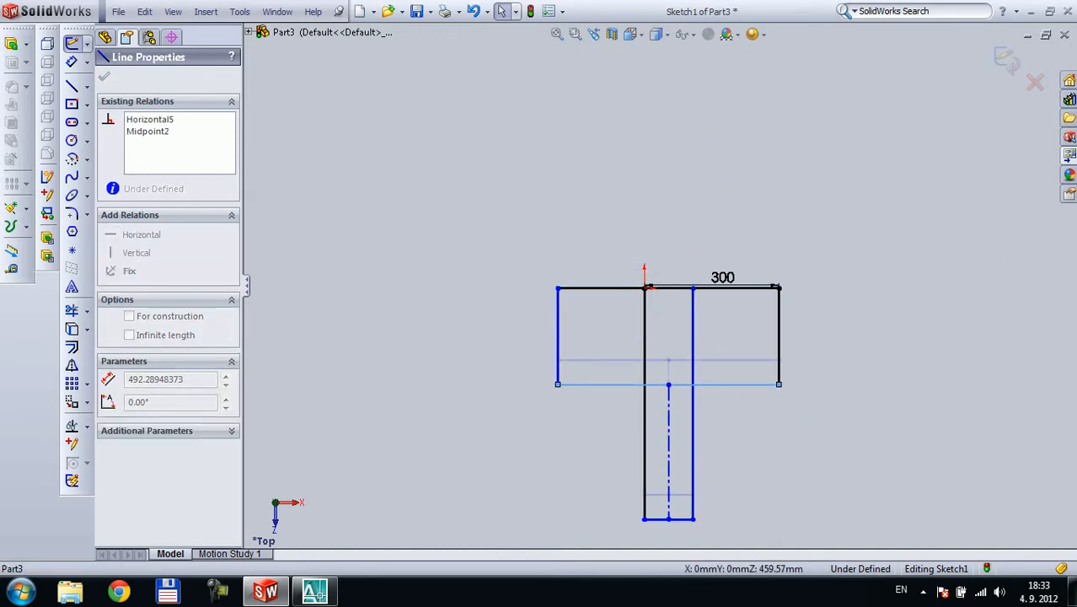
pyautogui.click(723, 277)
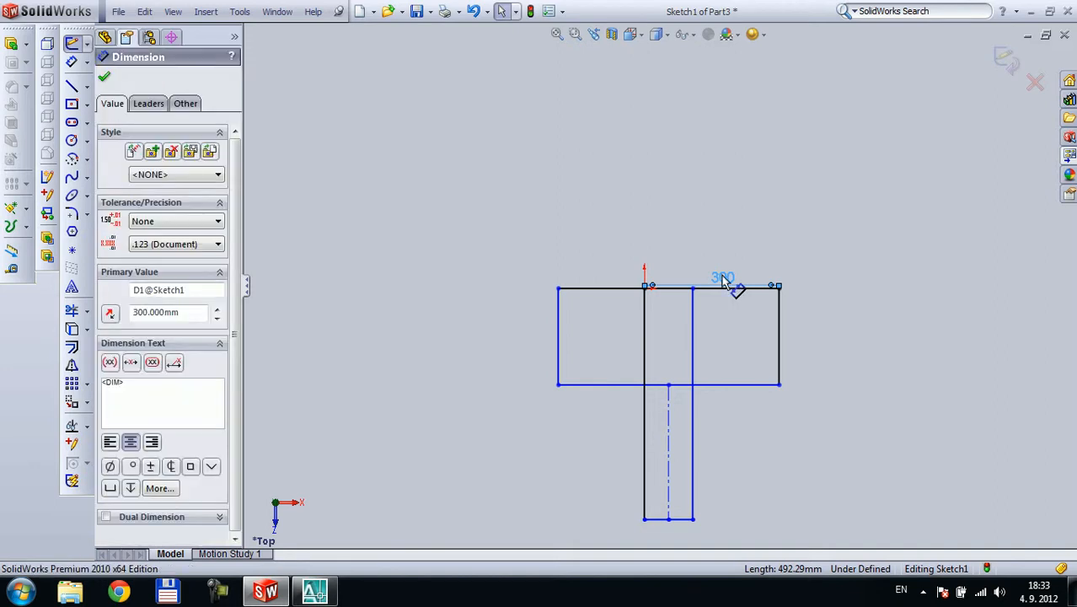
pyautogui.press('Delete')
# - Reshape the profile into a wide inverted U, with its right inner corner about 1022 mm from the origin
pyautogui.scroll(2, 769, 311)
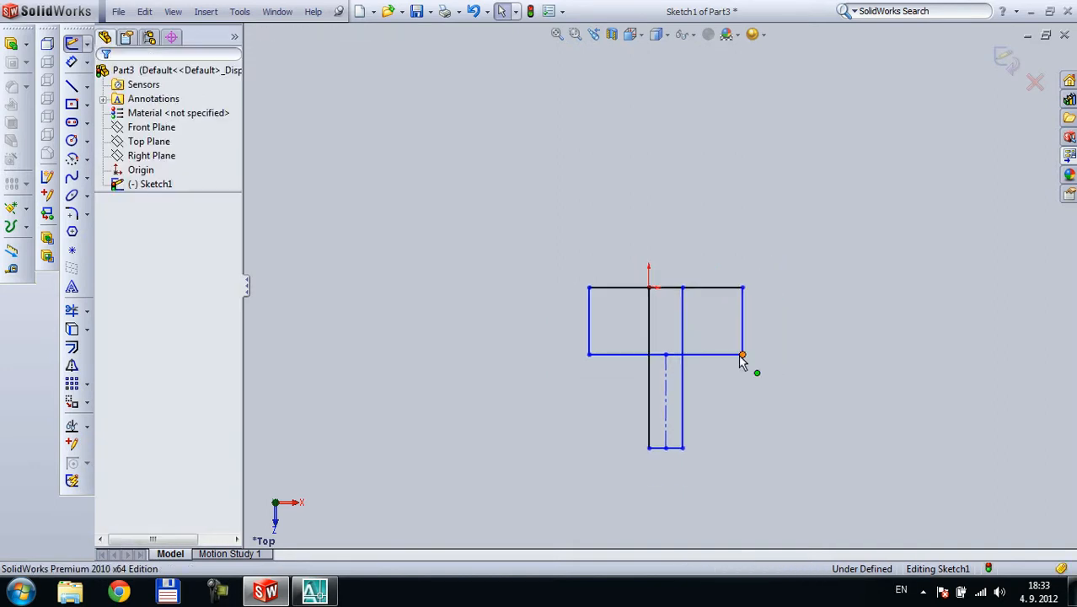
pyautogui.moveTo(742, 355)
pyautogui.mouseDown()
pyautogui.moveTo(748, 455)
pyautogui.moveTo(758, 243)
pyautogui.moveTo(789, 265)
pyautogui.moveTo(621, 260)
pyautogui.moveTo(628, 268)
pyautogui.moveTo(633, 234)
pyautogui.moveTo(643, 359)
pyautogui.moveTo(641, 331)
pyautogui.moveTo(628, 352)
pyautogui.moveTo(616, 459)
pyautogui.moveTo(565, 271)
pyautogui.moveTo(577, 185)
pyautogui.mouseUp()
pyautogui.moveTo(681, 268); pyautogui.dragTo(705, 214)
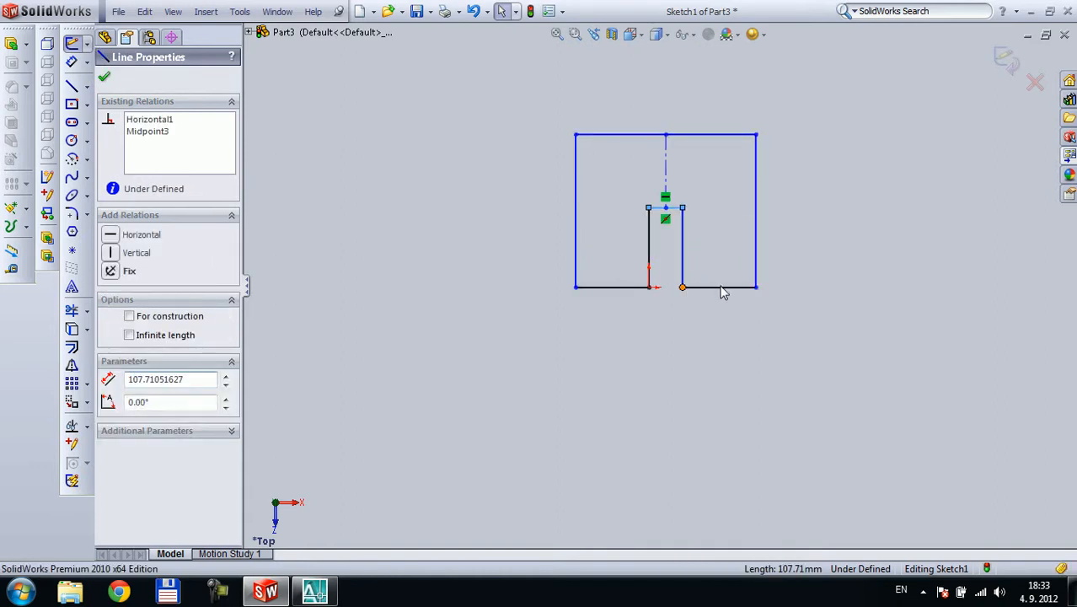
pyautogui.moveTo(687, 290); pyautogui.dragTo(969, 288)
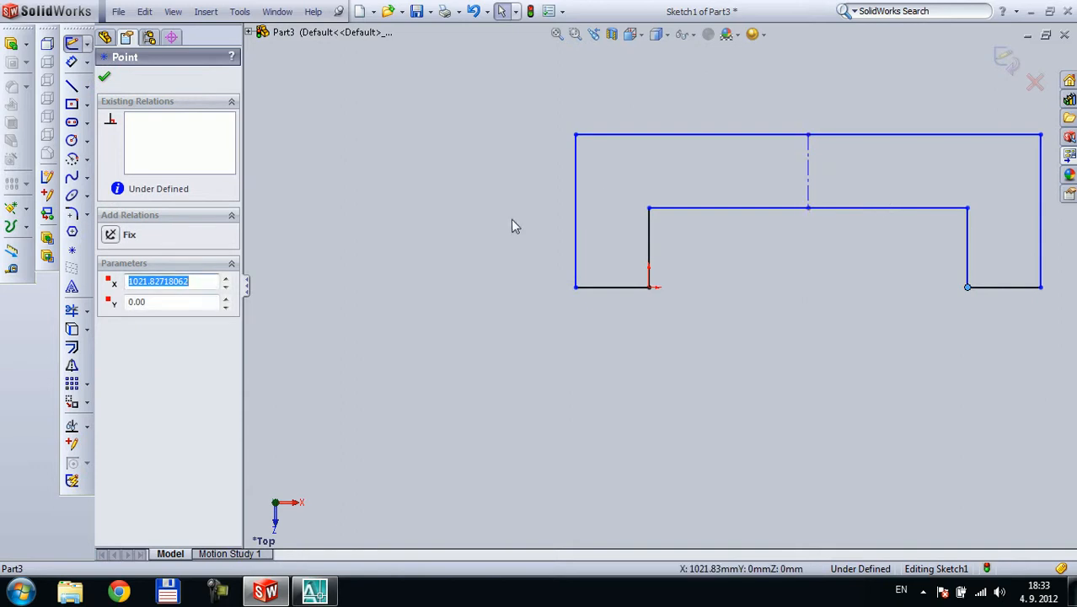
# - Dimension the left leg's end edge beside the origin and set its width to 300 mm
pyautogui.click(72, 62)
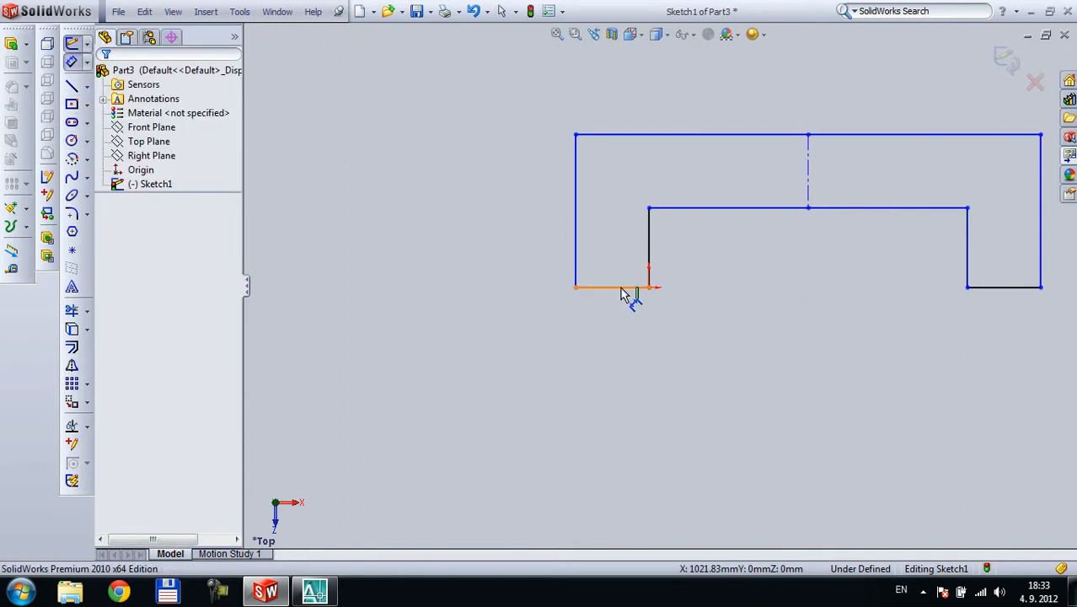
pyautogui.click(616, 341)
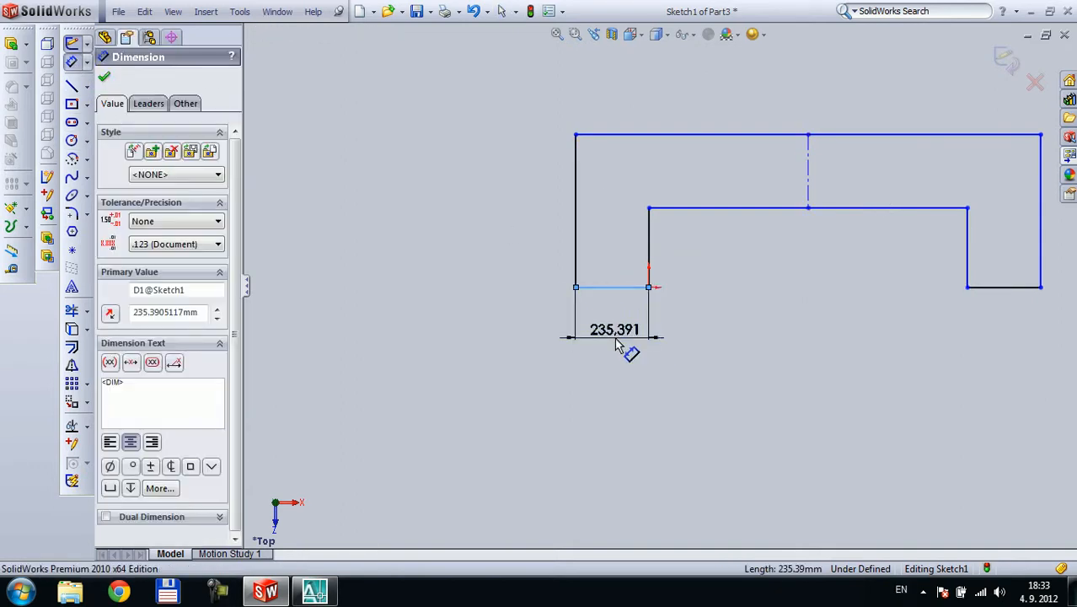
pyautogui.write('300')
pyautogui.press('Return')
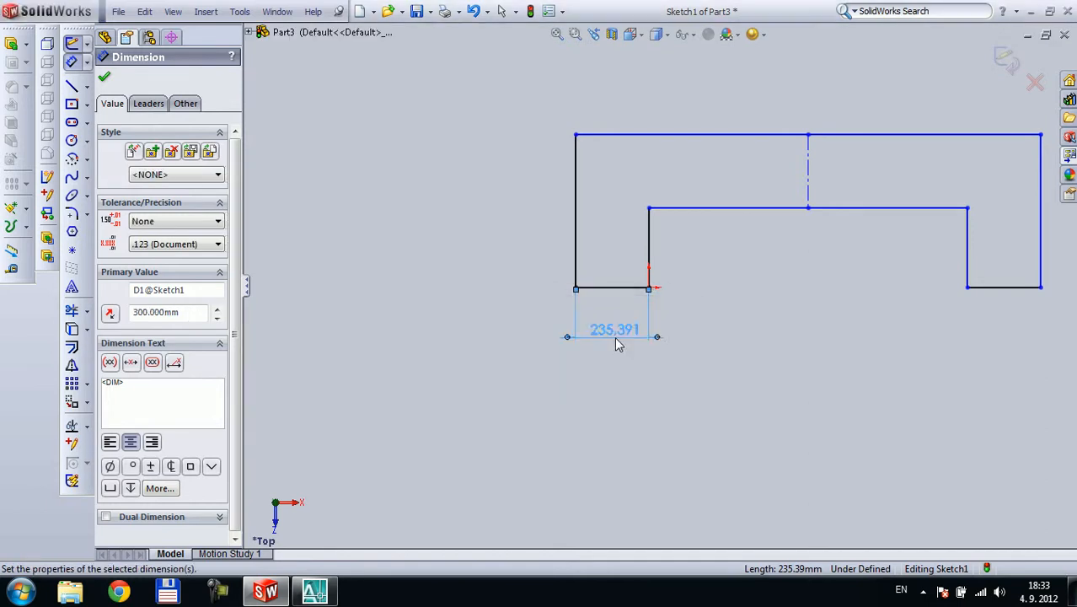
pyautogui.press('Escape')
pyautogui.press('Escape')
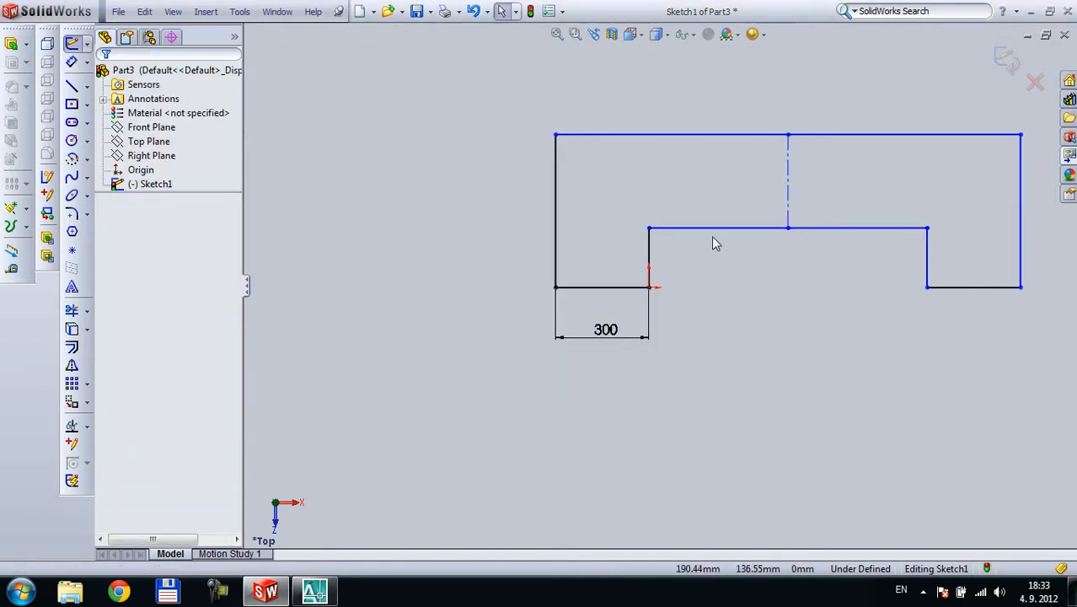
# - Move the profile's long horizontal edges below the origin and delete the vertical centerline connecting them
pyautogui.moveTo(716, 261); pyautogui.dragTo(734, 472)
pyautogui.moveTo(746, 376); pyautogui.dragTo(759, 411)
pyautogui.click(789, 451)
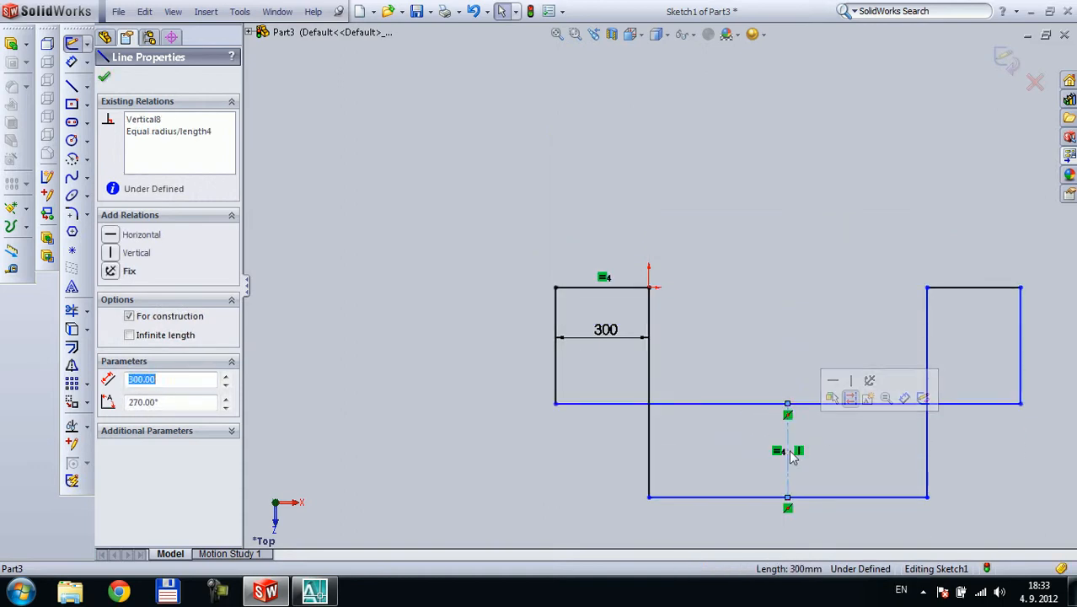
pyautogui.press('Delete')
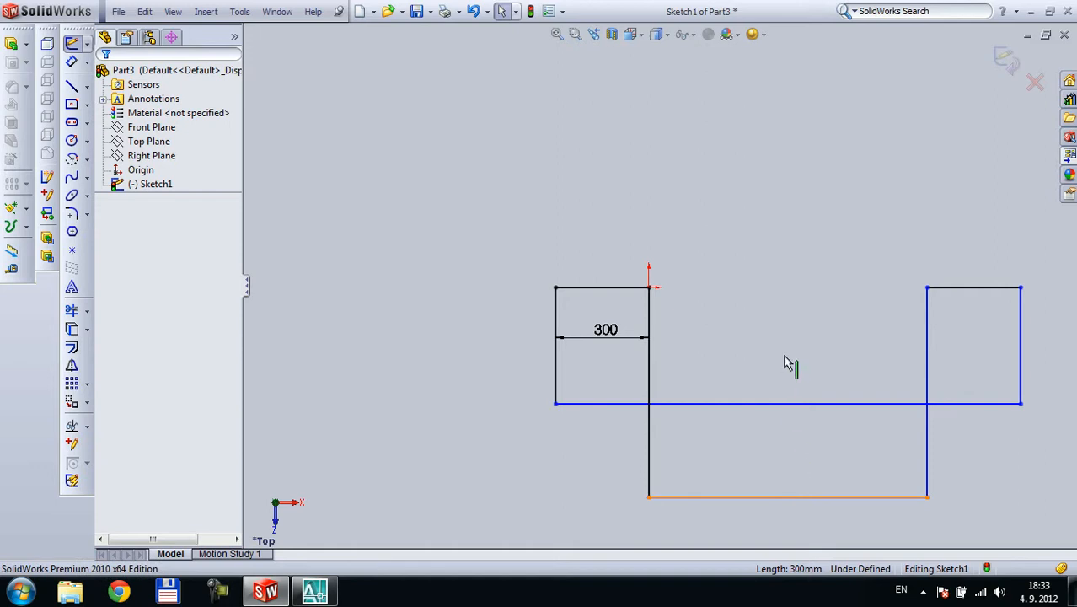
# - Raise the profile's inner horizontal edge and connect the midpoints of the two long horizontal edges with a vertical centerline
pyautogui.moveTo(788, 365)
pyautogui.mouseDown()
pyautogui.moveTo(795, 343)
pyautogui.moveTo(795, 354)
pyautogui.mouseUp()
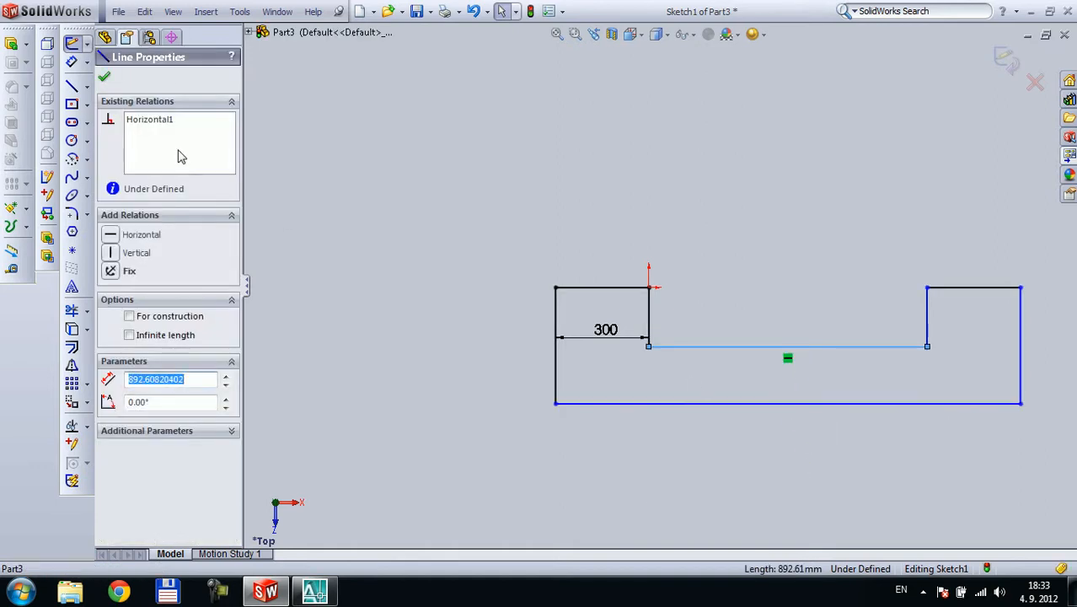
pyautogui.click(86, 87)
pyautogui.click(127, 105)
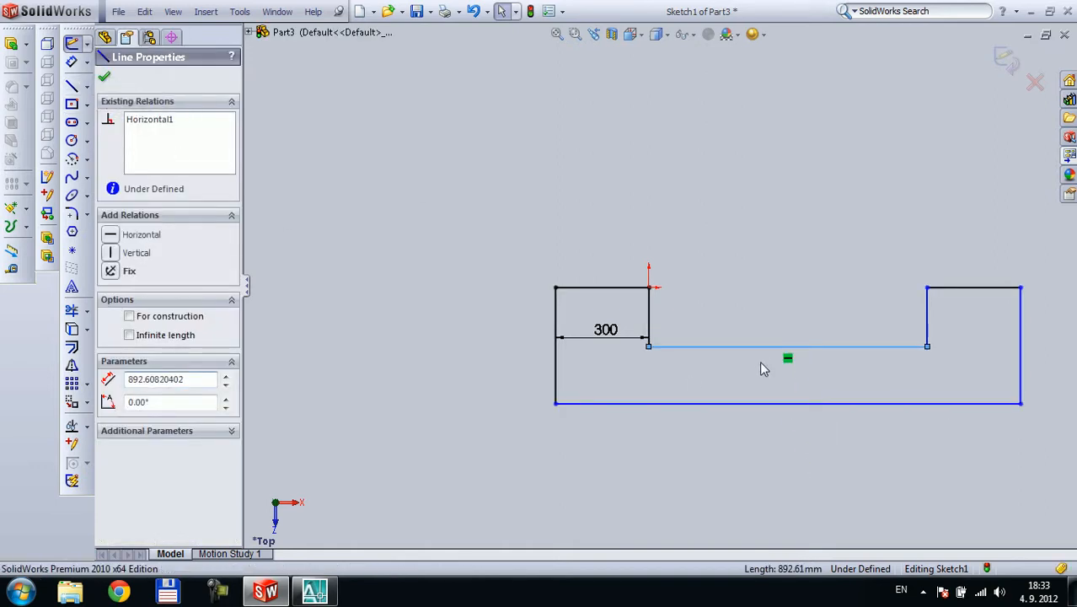
pyautogui.click(787, 346)
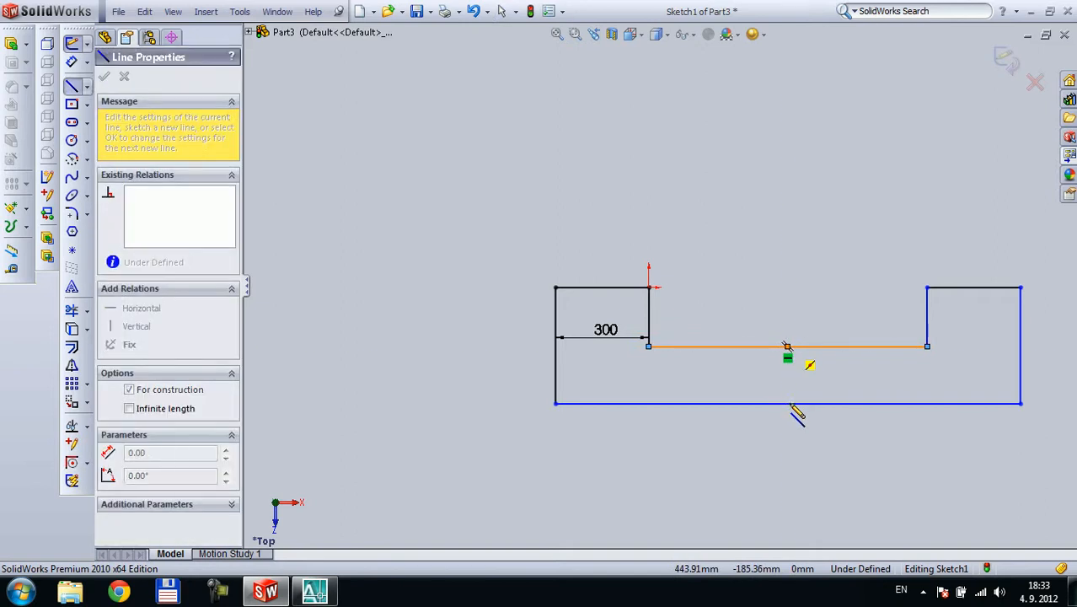
pyautogui.click(788, 403)
pyautogui.press('Escape')
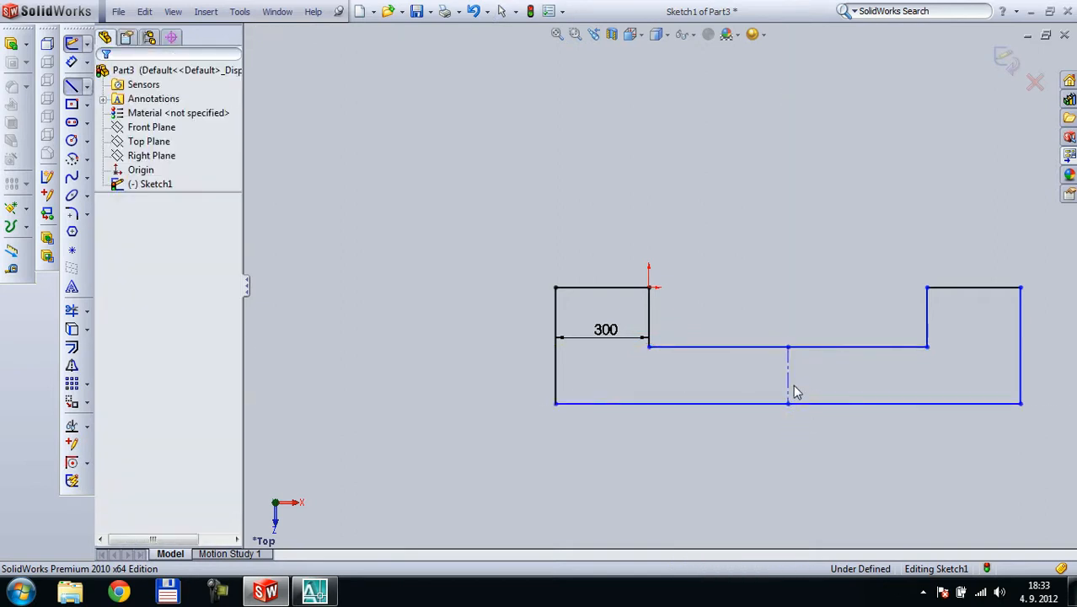
# - Add an Equal relation between the vertical centerline and the left leg's end edge beside the origin
pyautogui.click(788, 371)
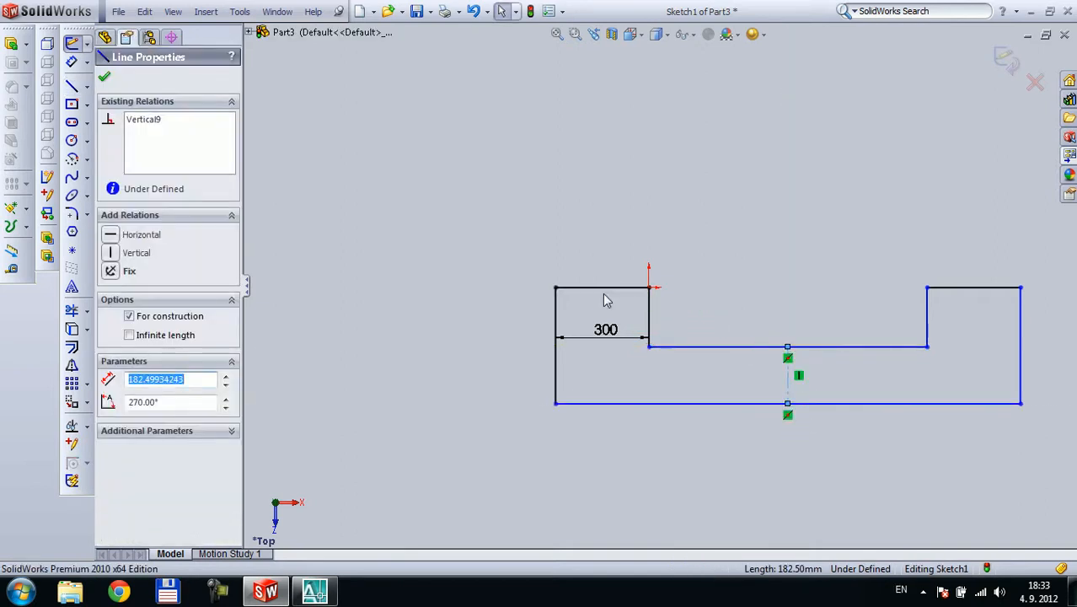
pyautogui.click(604, 295)
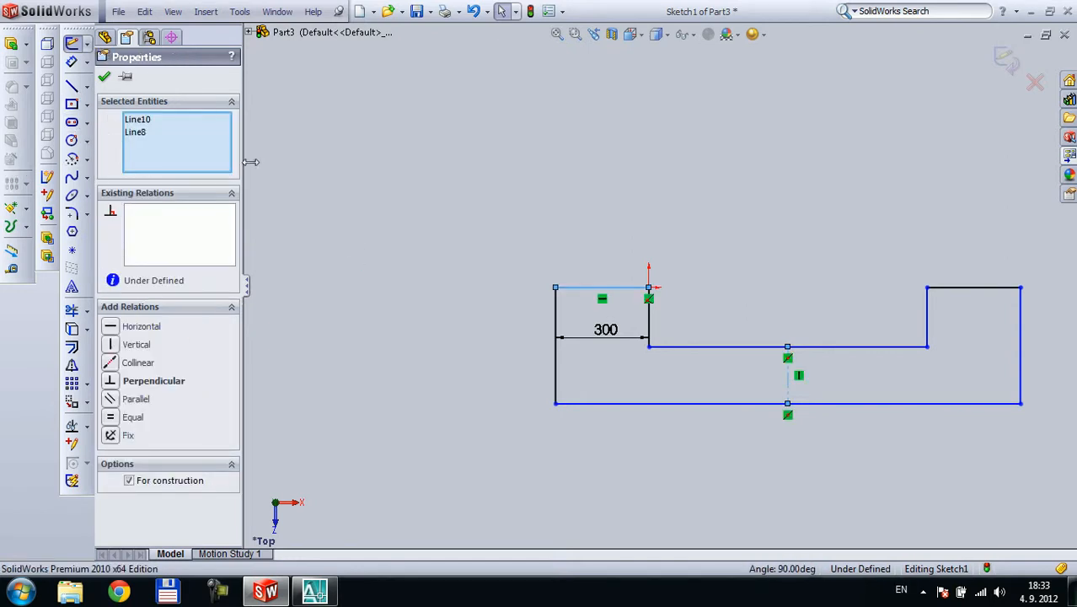
pyautogui.click(112, 419)
pyautogui.click(861, 467)
# - Stretch the profile into a deeper U by moving its lower right outer corner to about X 1551, Y -1424 mm
pyautogui.scroll(5, 437, 351)
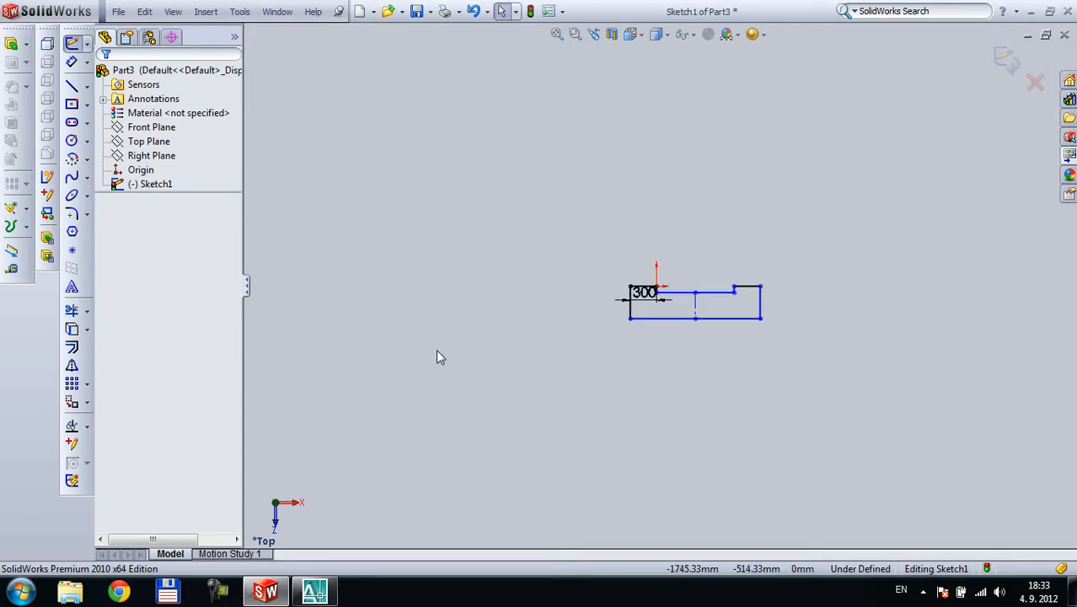
pyautogui.scroll(3, 705, 331)
pyautogui.scroll(-3, 729, 325)
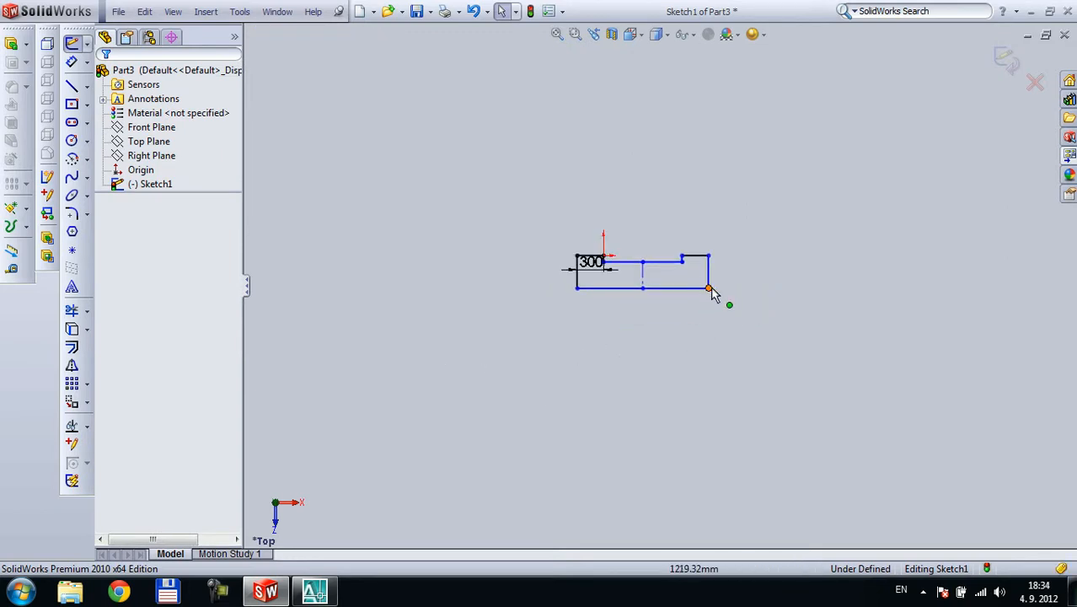
pyautogui.moveTo(710, 288)
pyautogui.mouseDown()
pyautogui.moveTo(718, 376)
pyautogui.moveTo(740, 381)
pyautogui.mouseUp()
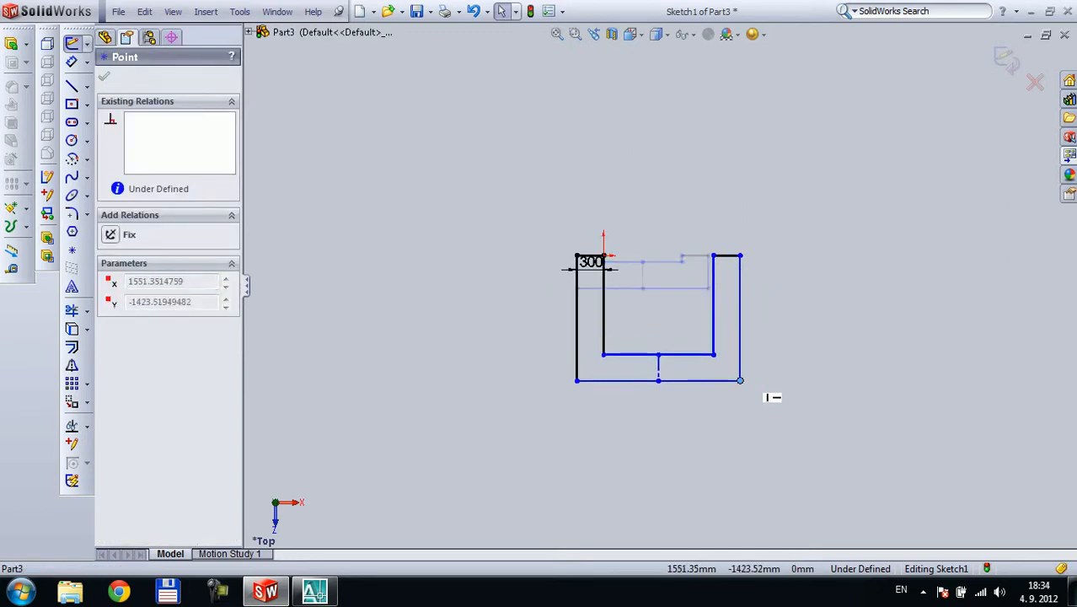
pyautogui.click(802, 333)
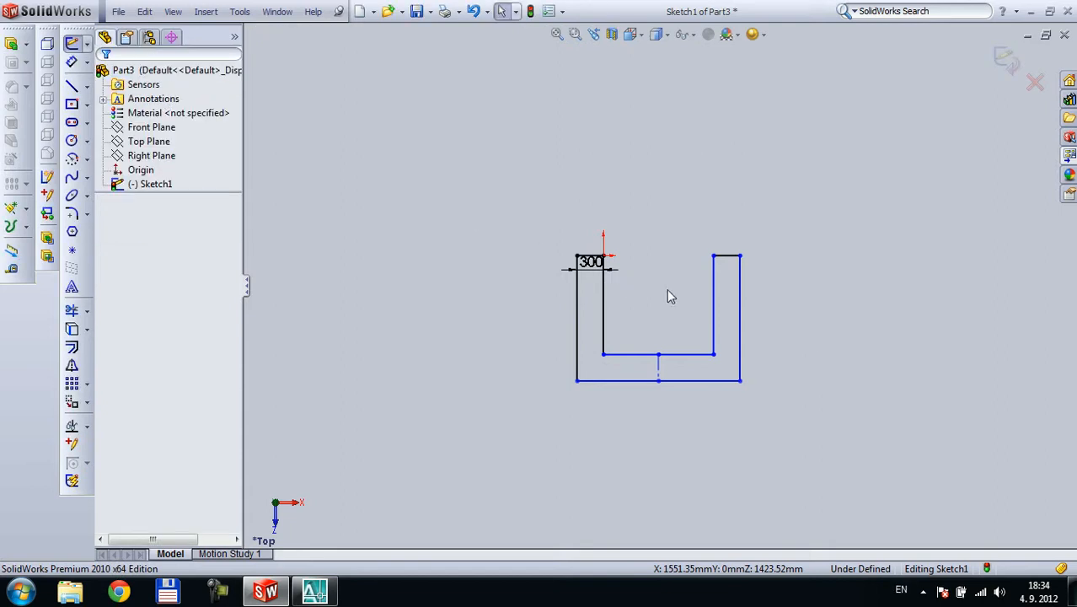
pyautogui.scroll(-5, 650, 307)
pyautogui.scroll(2, 663, 321)
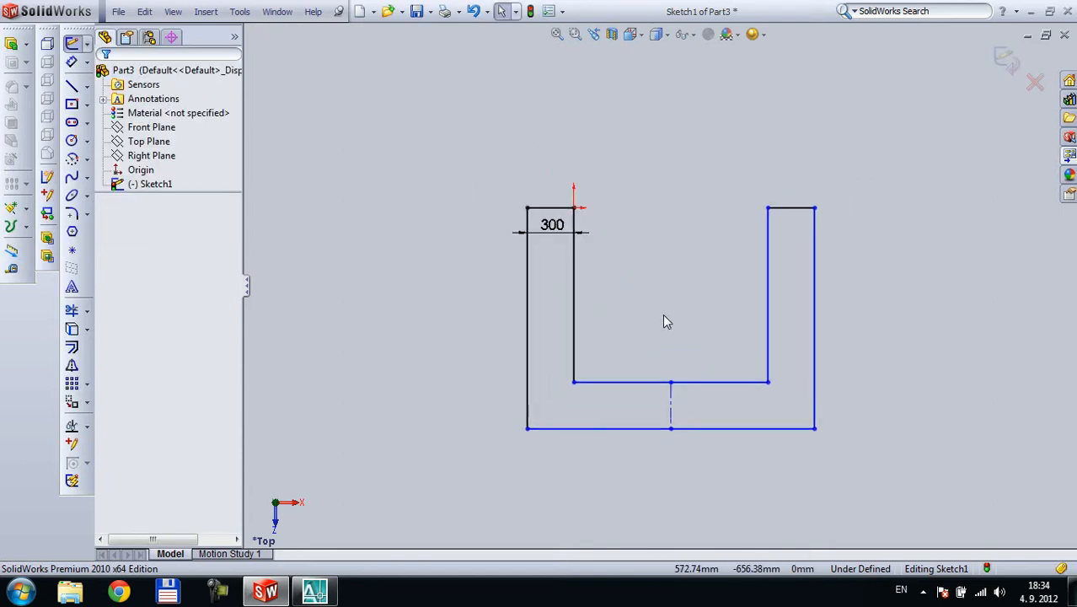
pyautogui.click(72, 86)
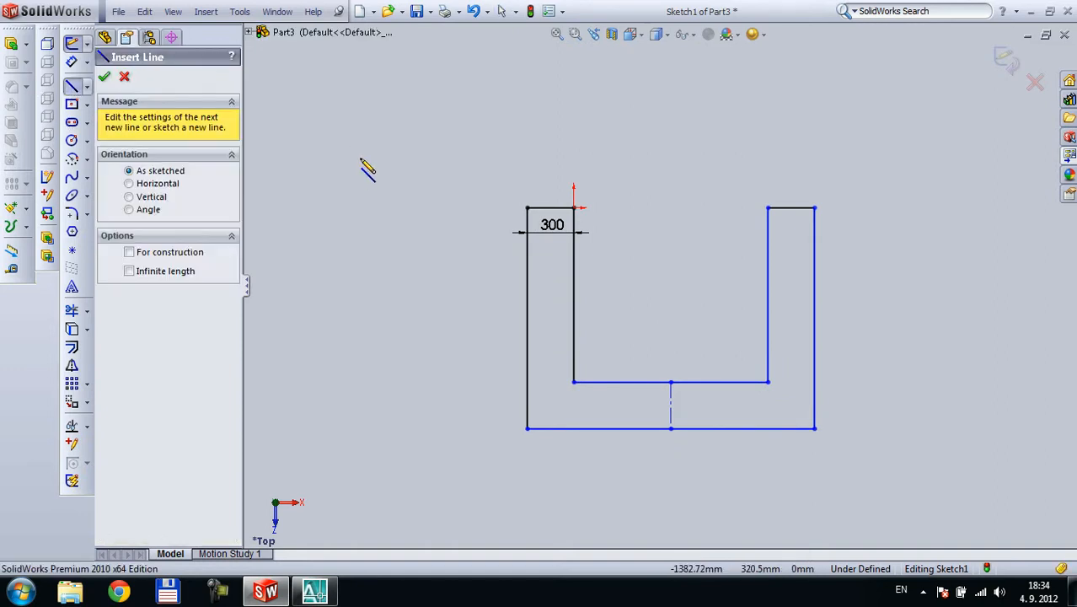
pyautogui.click(360, 158)
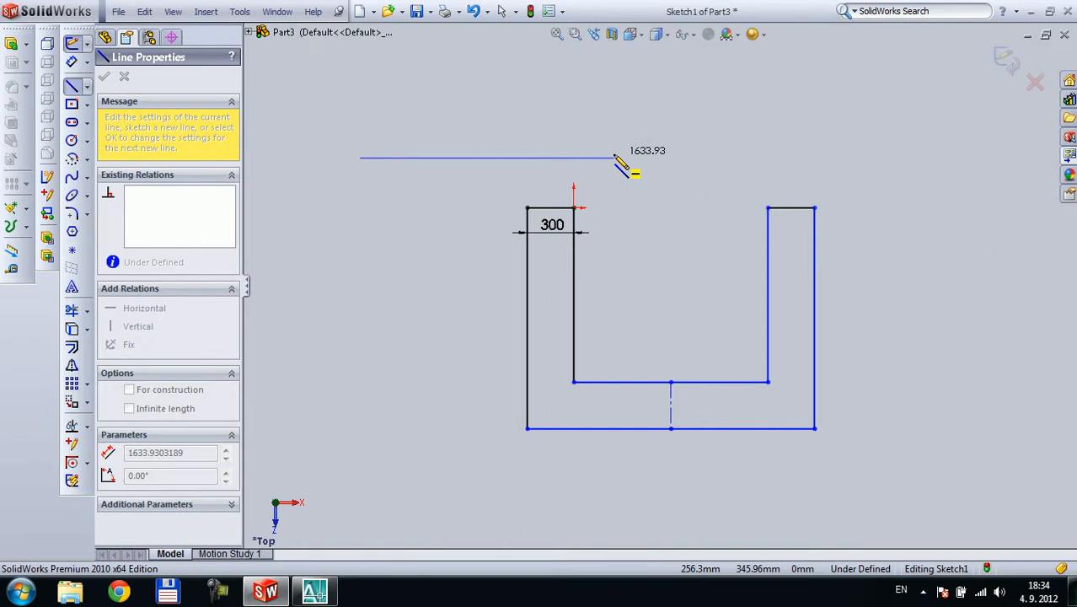
pyautogui.press('Escape')
pyautogui.press('Escape')
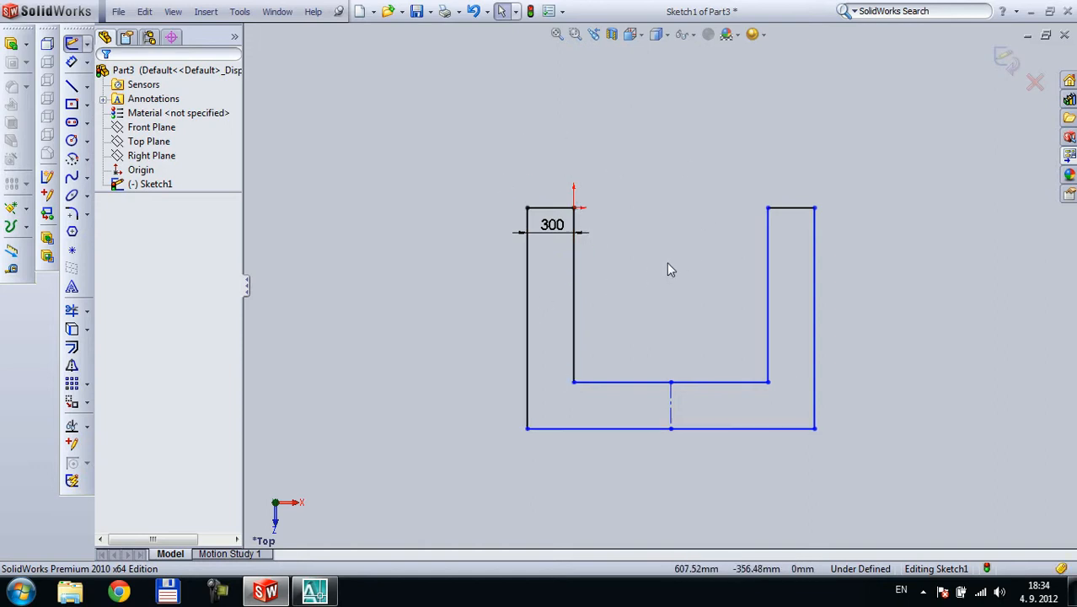
# - Dimension the left leg's outer vertical edge and set its length to 2500 mm
pyautogui.click(72, 62)
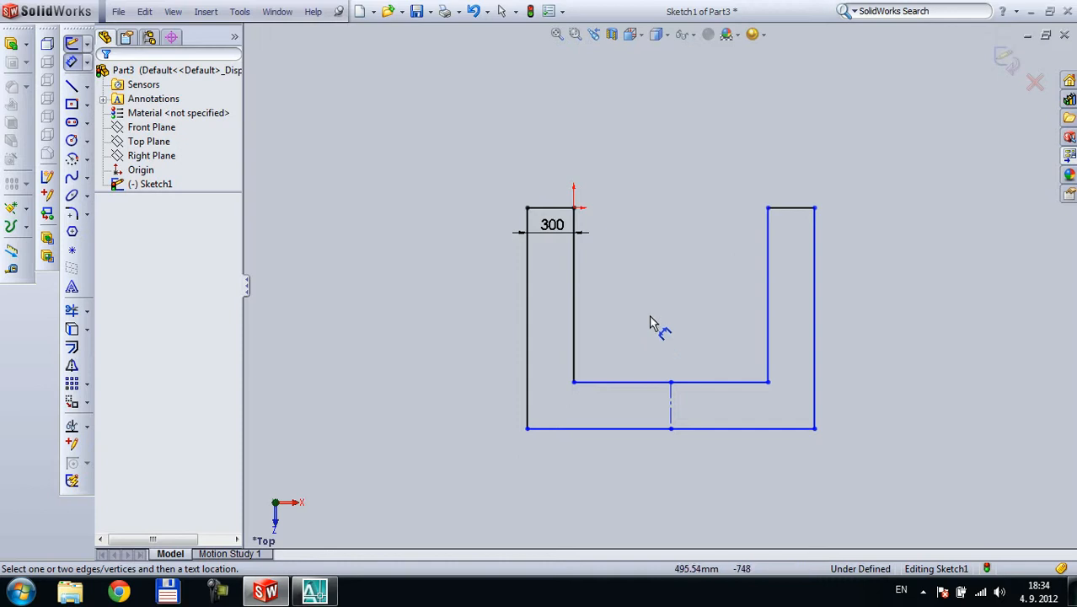
pyautogui.click(528, 315)
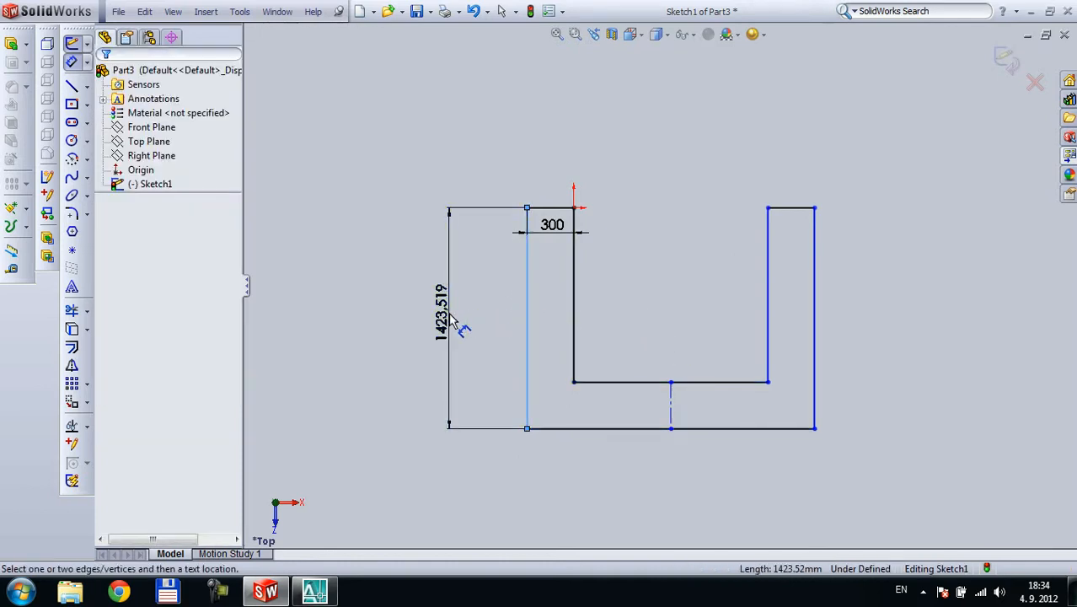
pyautogui.click(451, 321)
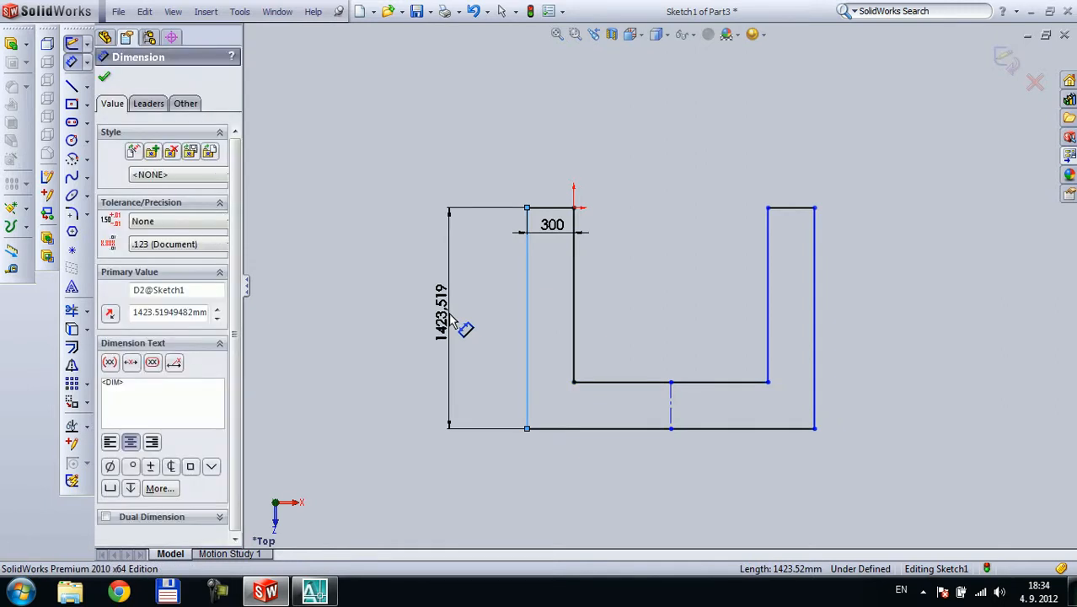
pyautogui.write('2500')
pyautogui.press('Return')
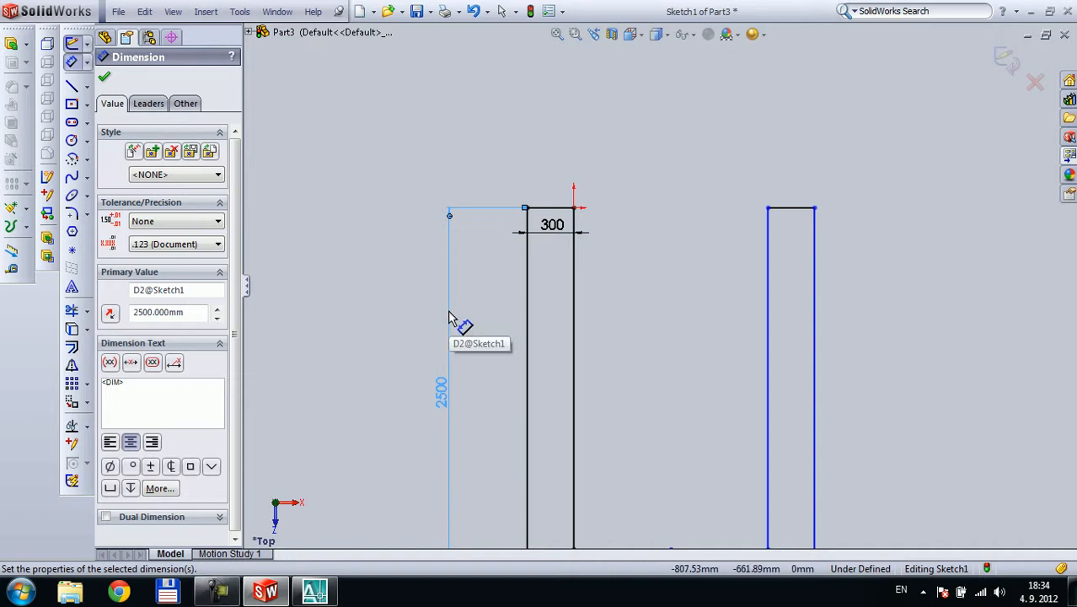
pyautogui.click(525, 336)
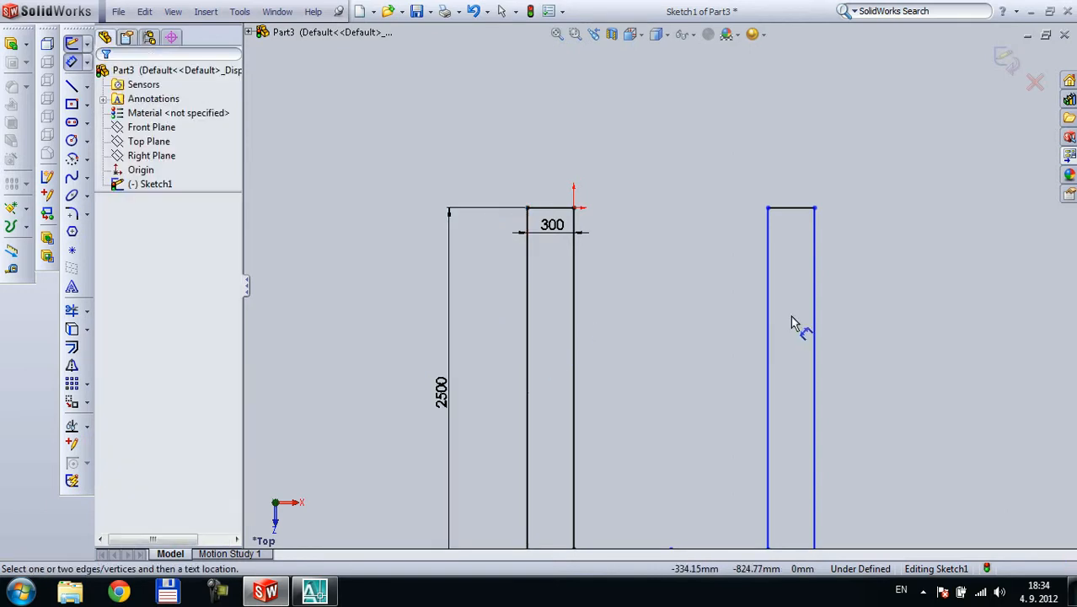
# - Dimension the distance between the left leg's outer edge and the right leg's inner edge and set it to 2900 mm
pyautogui.click(767, 324)
pyautogui.moveTo(767, 377); pyautogui.dragTo(544, 284)
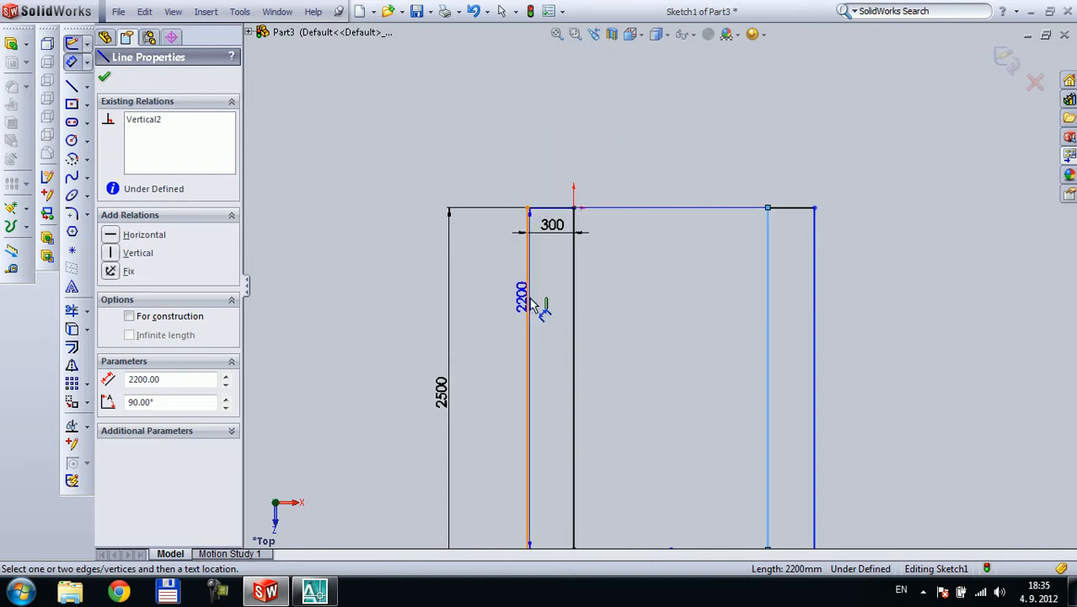
pyautogui.click(542, 303)
pyautogui.click(636, 131)
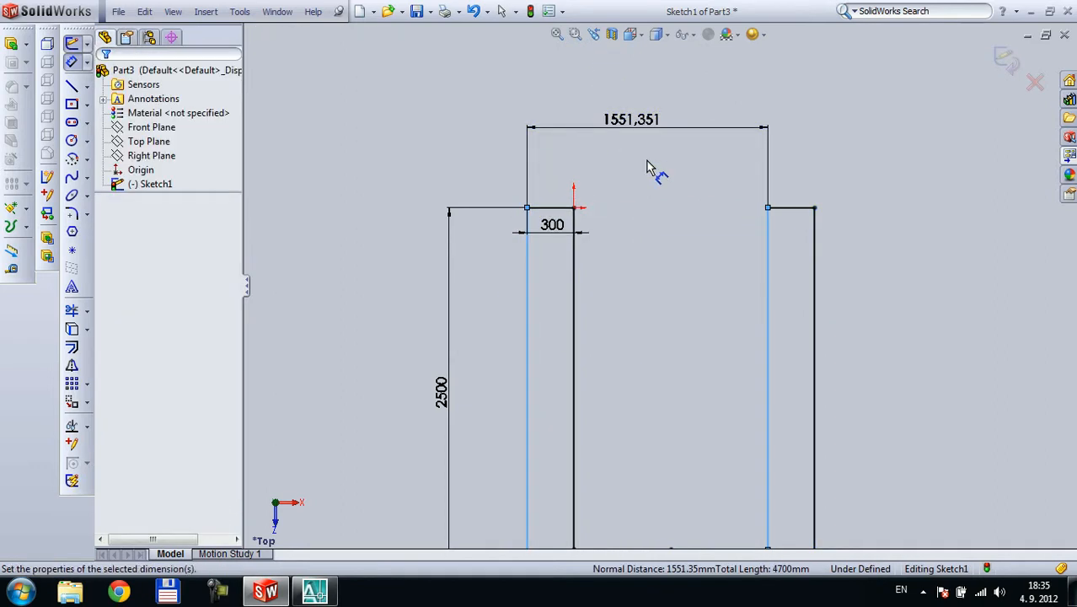
pyautogui.write('2900')
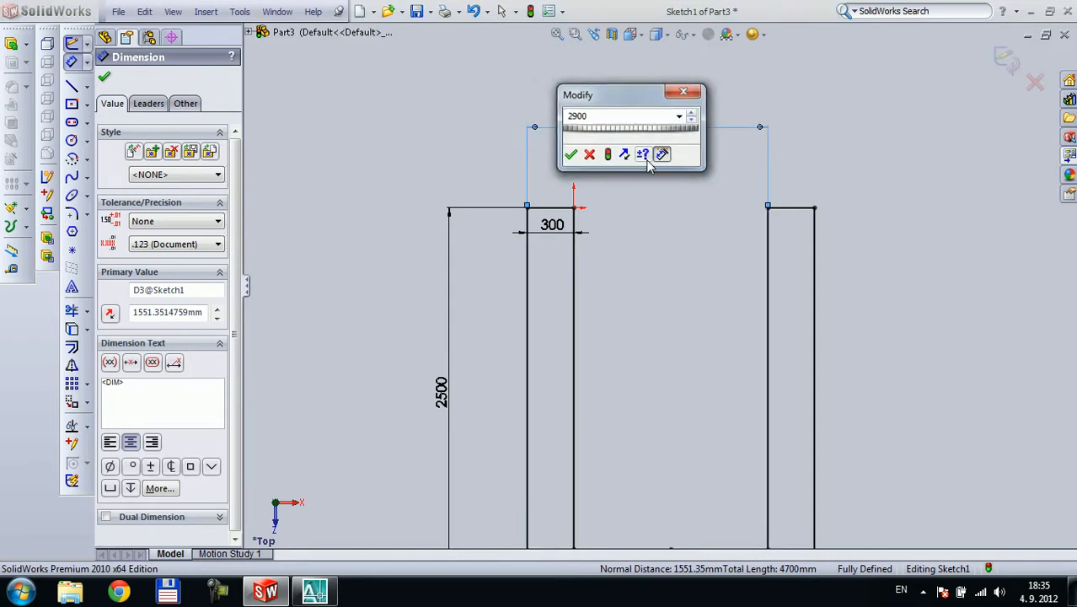
pyautogui.press('Return')
pyautogui.press('f')
pyautogui.scroll(-2, 649, 327)
pyautogui.scroll(3, 774, 336)
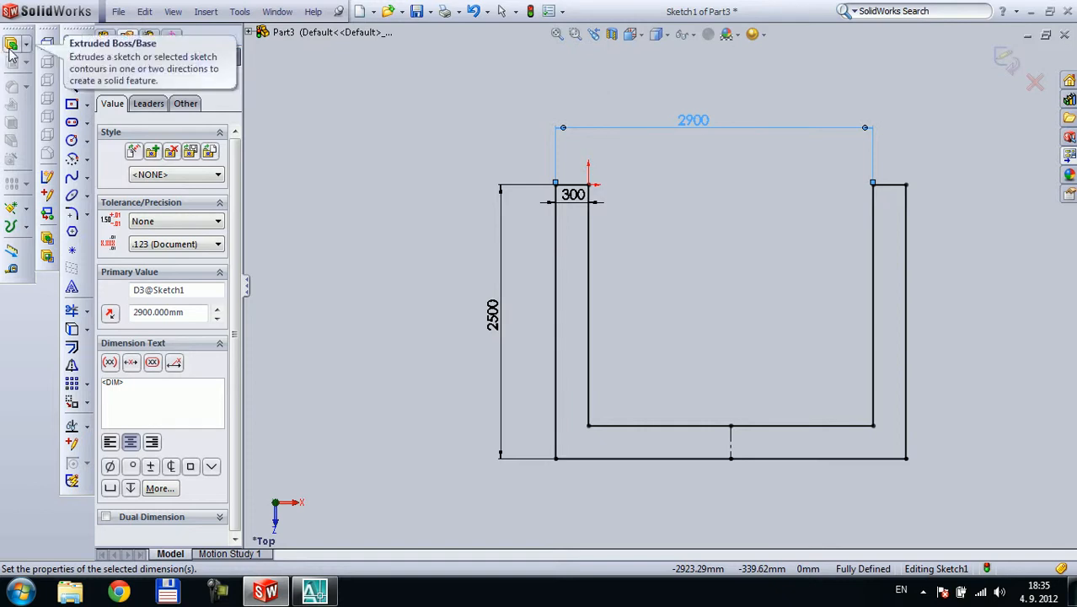
# - Extrude the U-shaped profile as a blind boss 750 mm high
pyautogui.click(26, 44)
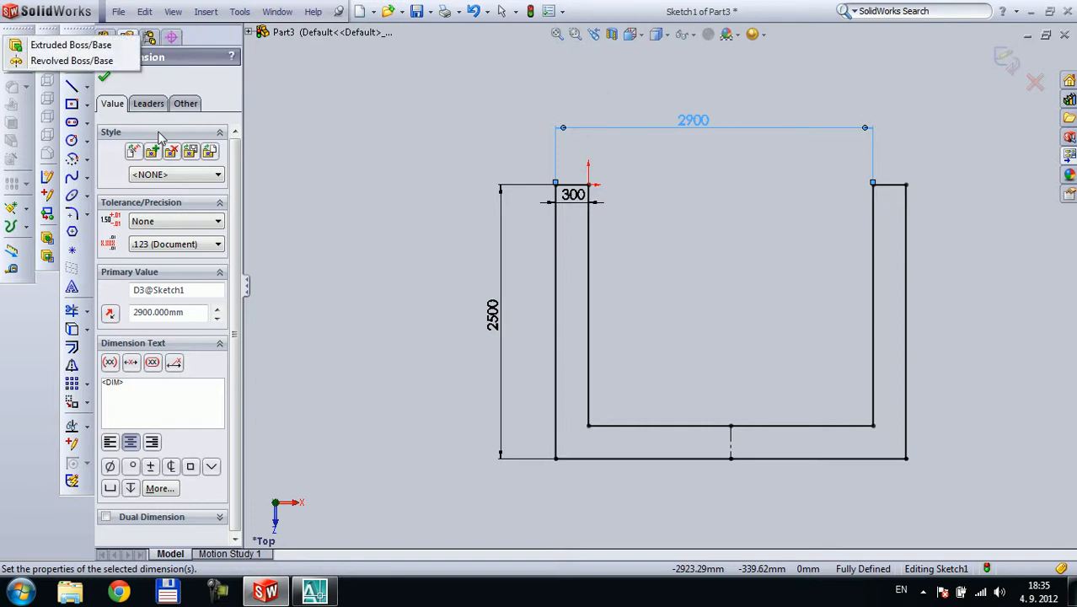
pyautogui.click(69, 45)
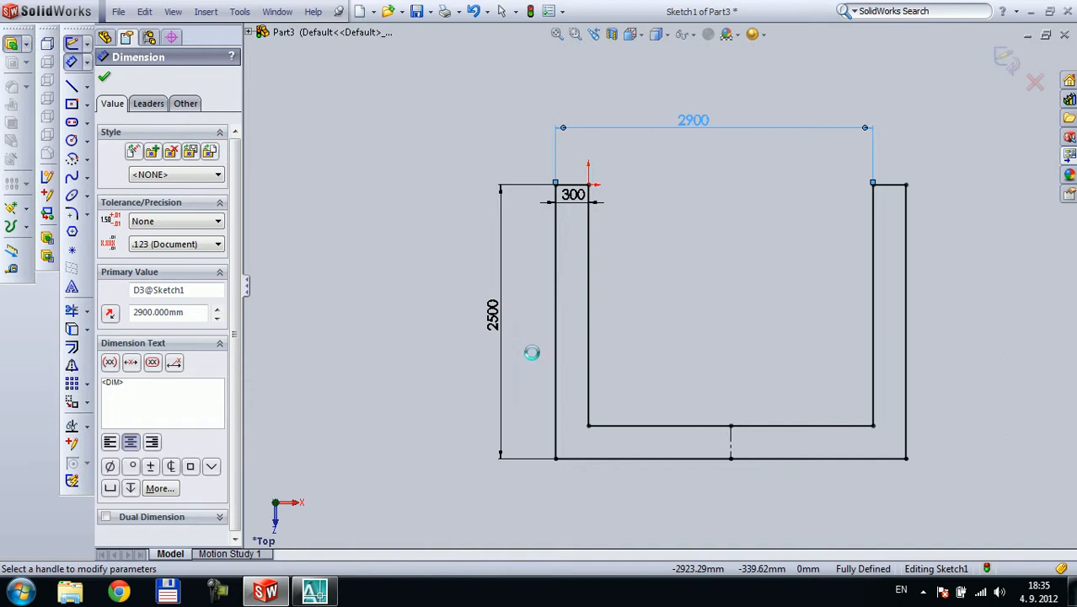
pyautogui.write('750')
pyautogui.press('Return')
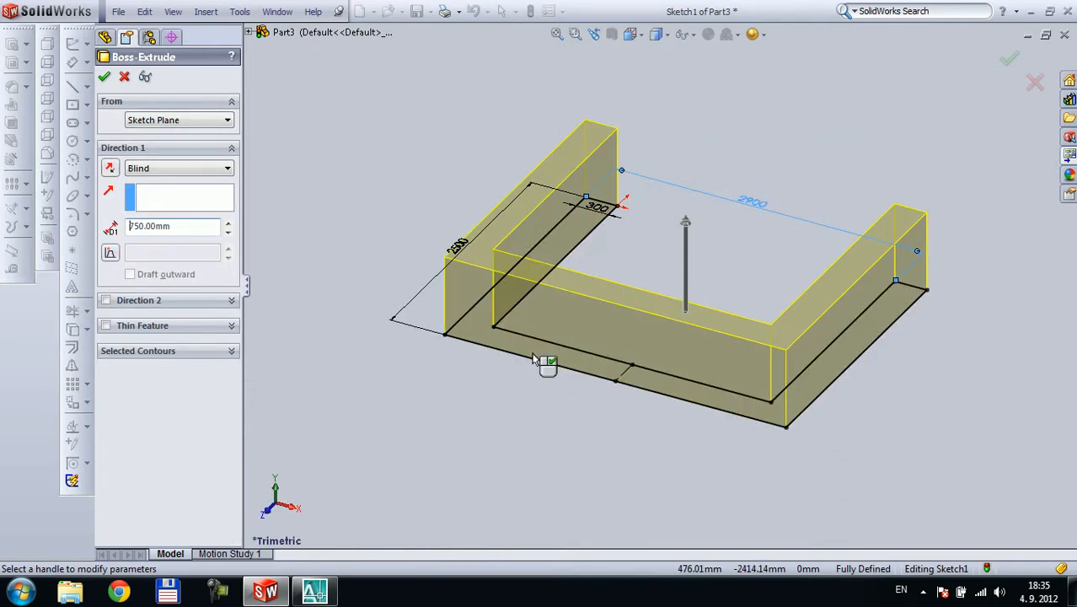
pyautogui.click(105, 78)
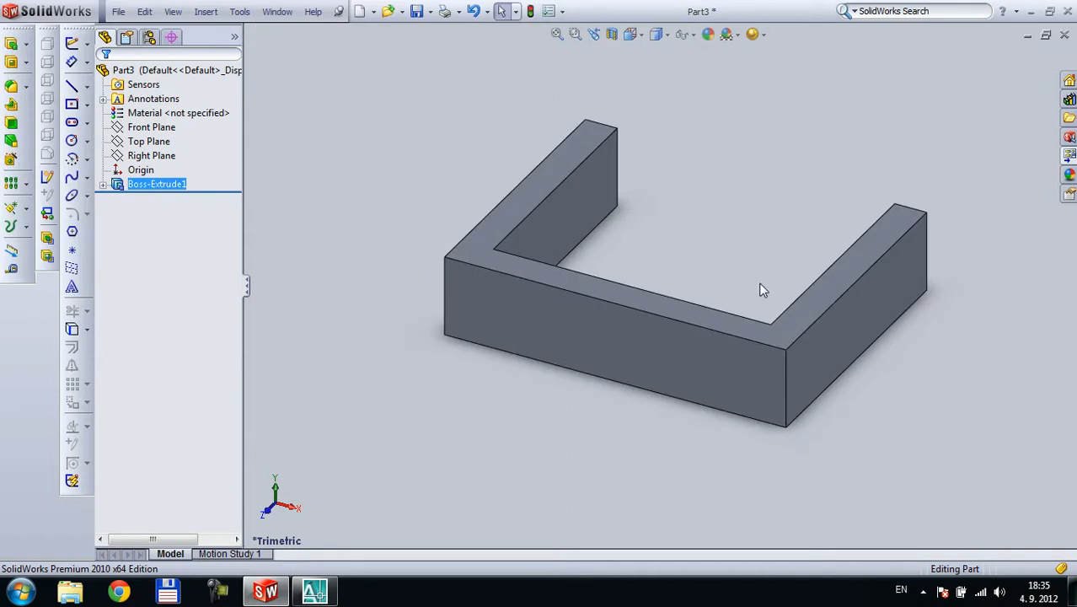
# - Save the part as tut_balk_mury in the byt - tutorial folder
pyautogui.hotkey('ctrl', 's')
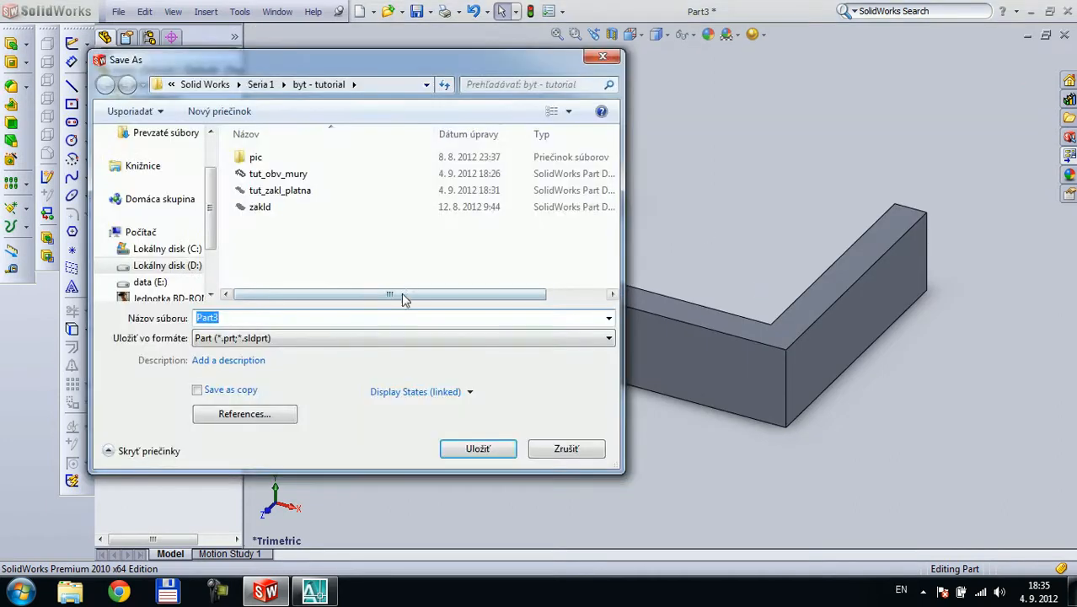
pyautogui.write('tut')
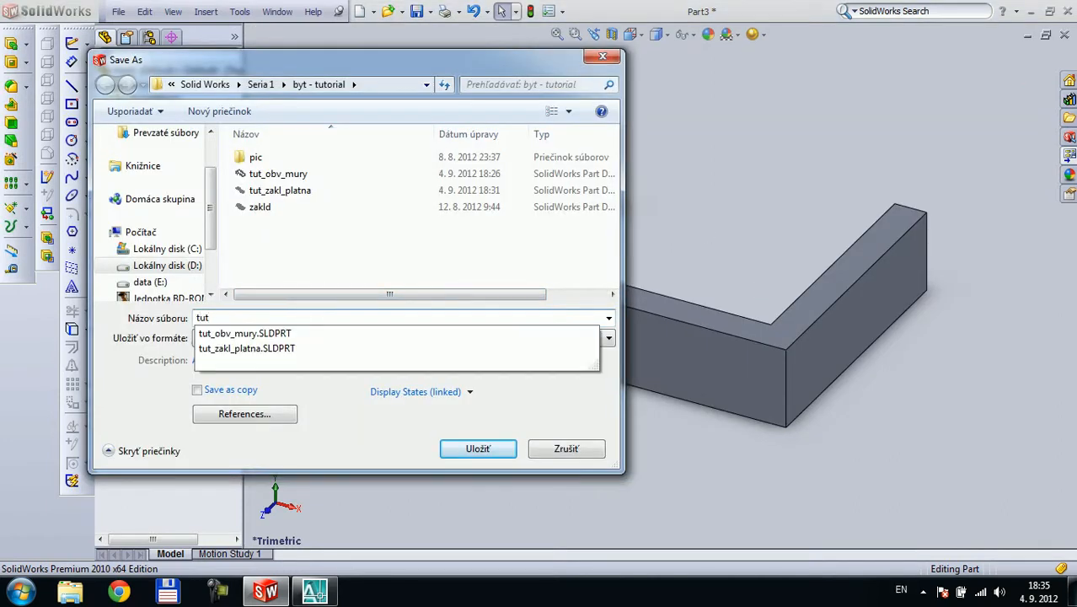
pyautogui.write('_bla')
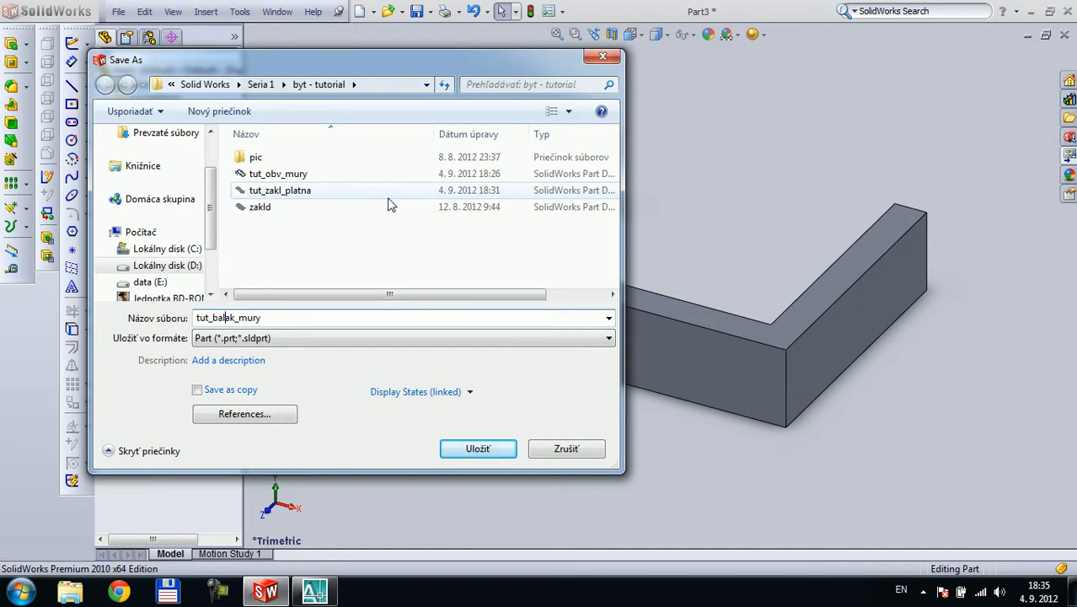
pyautogui.press('Return')
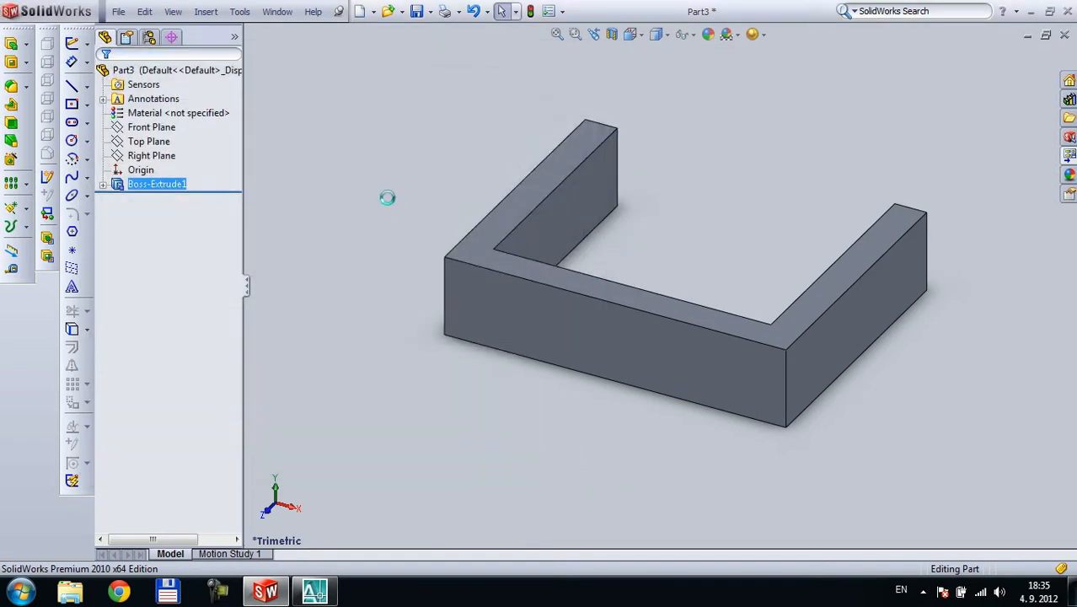
# - Bring up the tut_obv_mury part briefly, then switch to the #_tut_byt assembly
pyautogui.hotkey('ctrl', 'Tab')
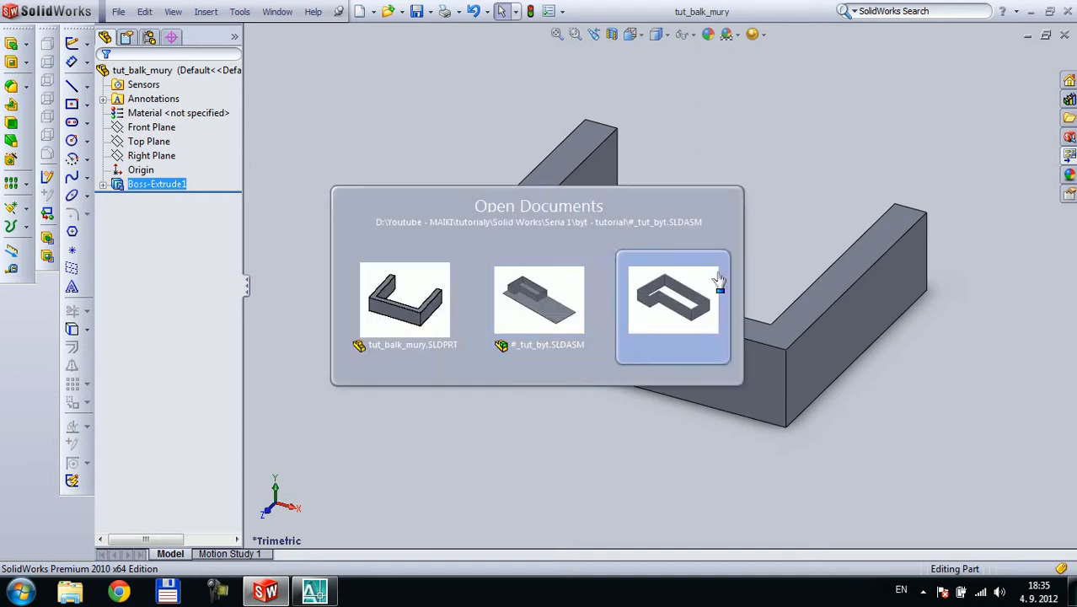
pyautogui.click(715, 273)
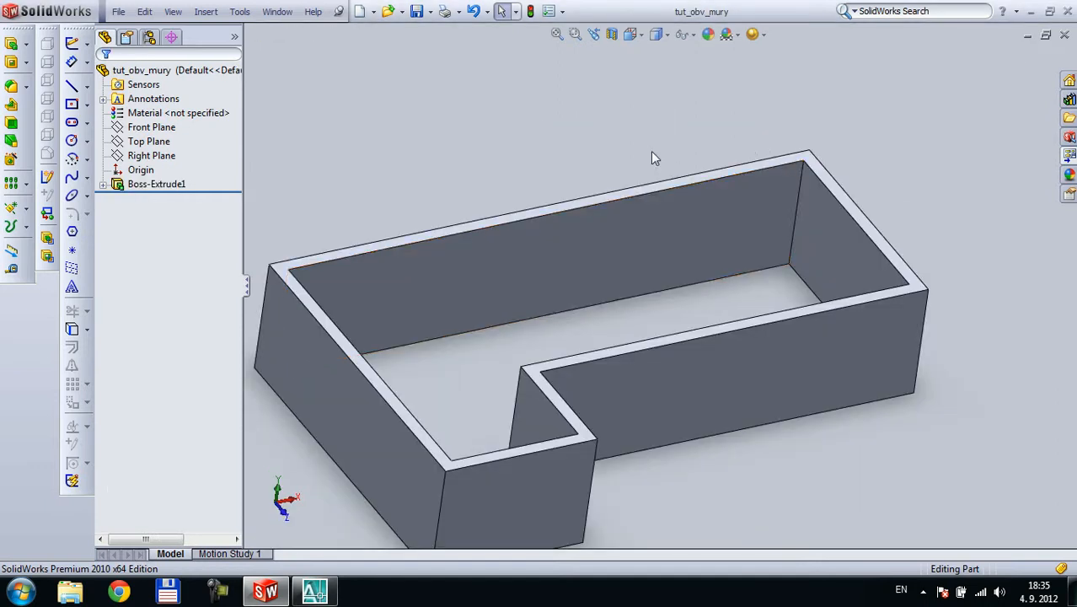
pyautogui.hotkey('ctrl', 'Tab')
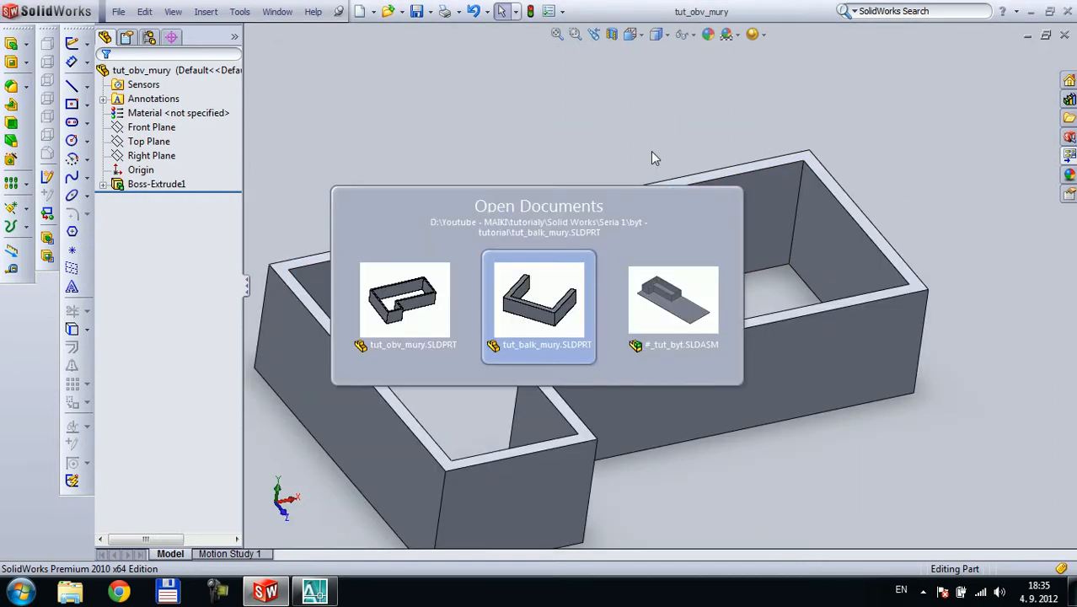
pyautogui.click(693, 330)
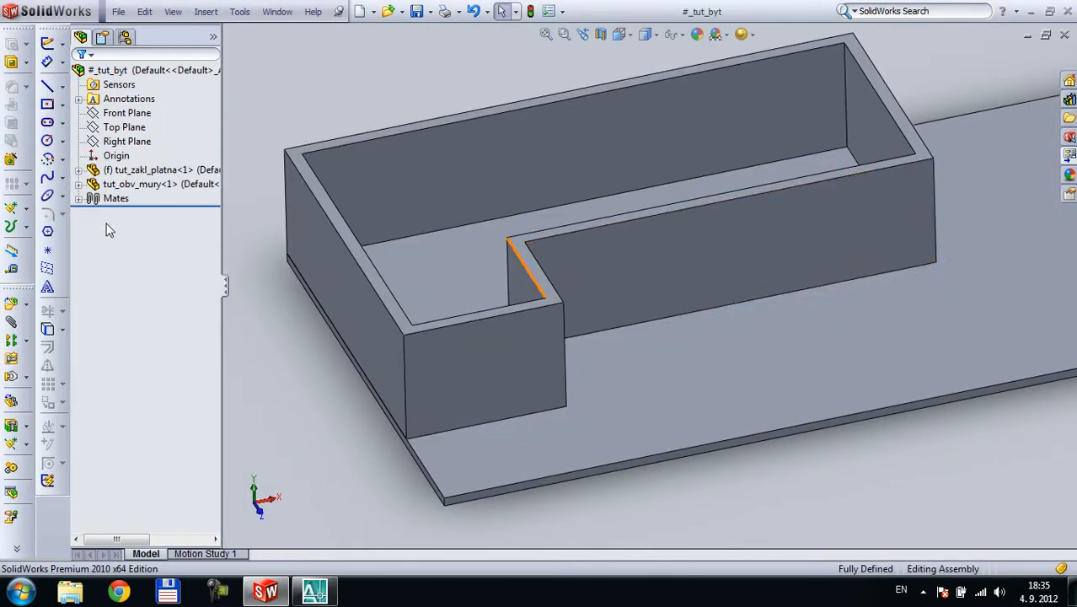
# - Insert the tut_balk_mury part into the assembly, placing it in free space beside the base plate
pyautogui.click(12, 306)
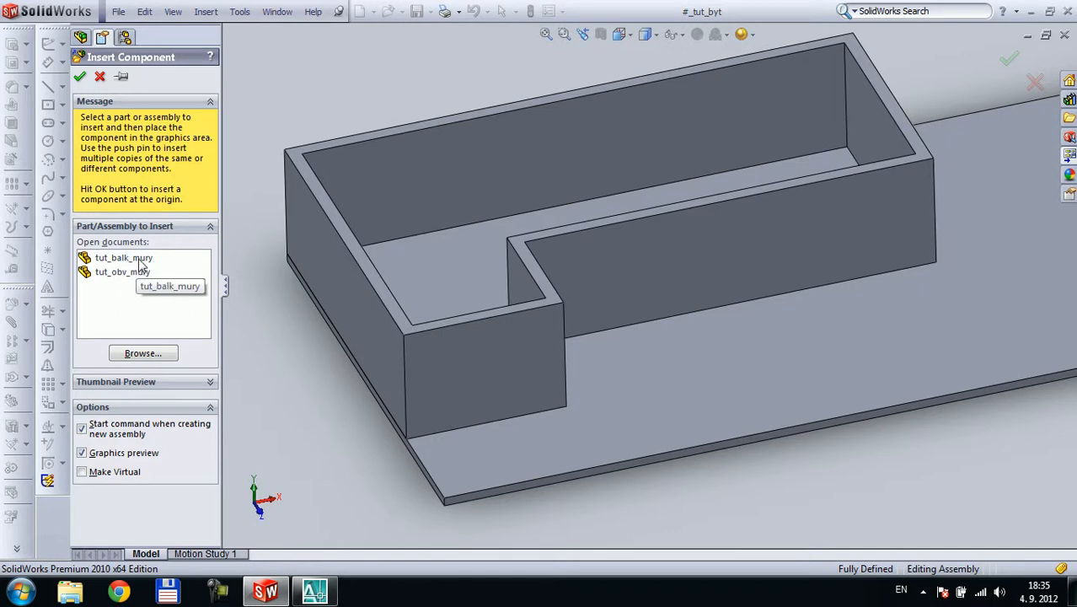
pyautogui.click(124, 257)
pyautogui.click(321, 457)
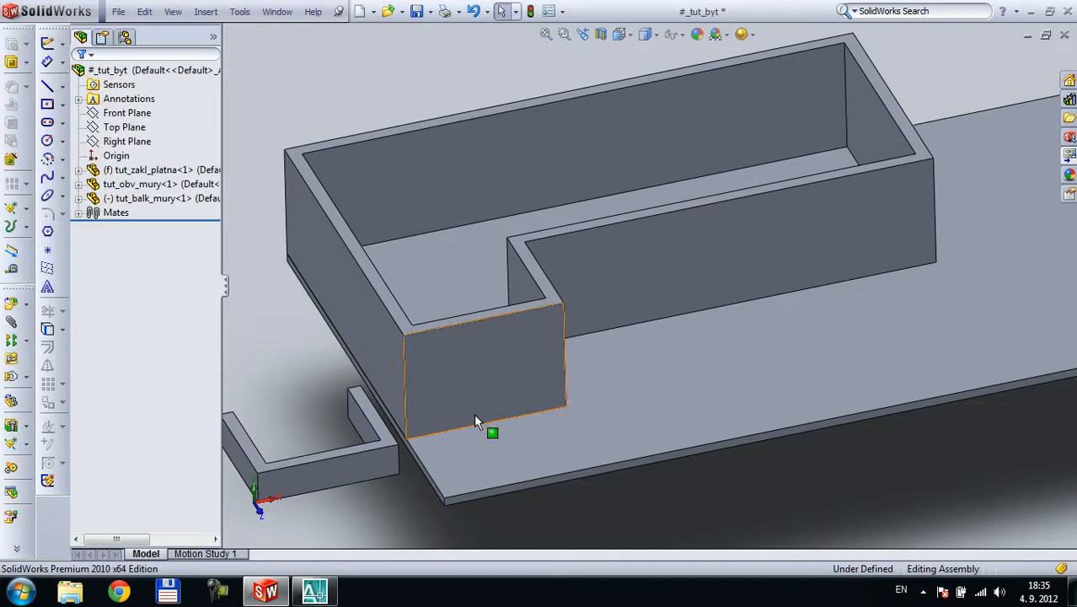
# - Mate the underside of the U-shaped wall part coincident with the base plate's top face
pyautogui.scroll(5, 488, 447)
pyautogui.moveTo(509, 421); pyautogui.dragTo(609, 345, button='middle')
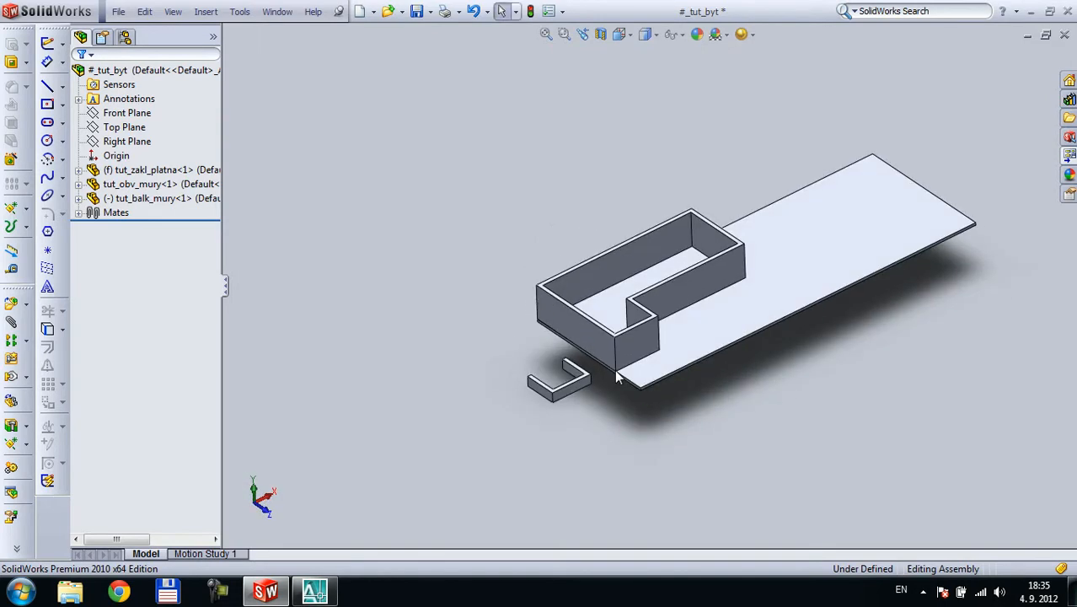
pyautogui.scroll(-5, 608, 345)
pyautogui.click(715, 323)
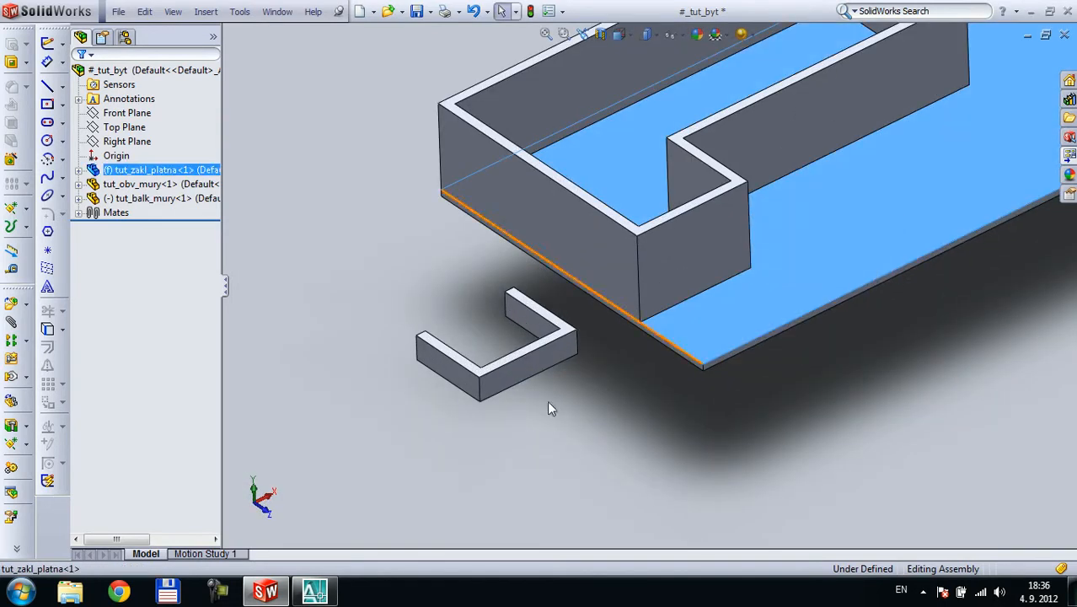
pyautogui.moveTo(550, 404); pyautogui.dragTo(512, 181, button='middle')
pyautogui.scroll(-5, 519, 380)
pyautogui.keyDown('ctrl'); pyautogui.click(493, 432); pyautogui.keyUp('ctrl')
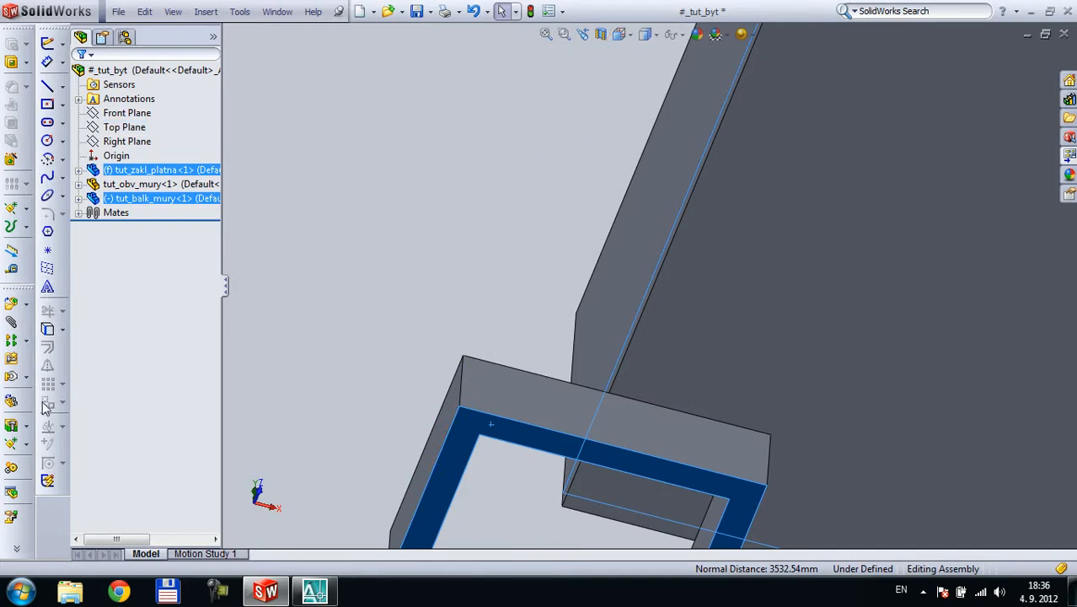
pyautogui.click(13, 323)
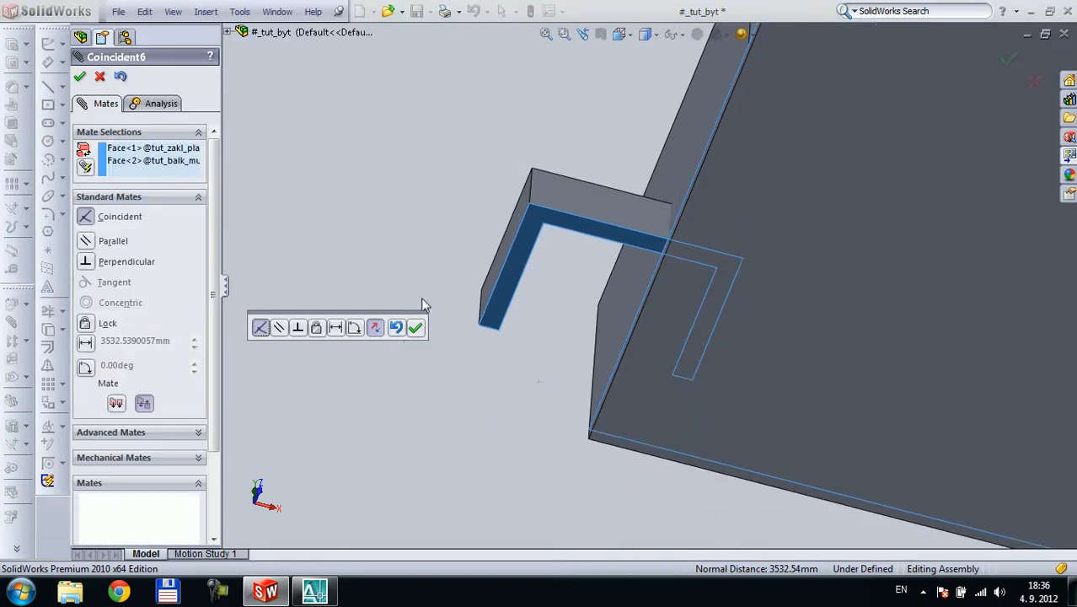
pyautogui.click(418, 329)
# - Mate the end face of the U-shaped part's leg coincident with the outer face of the perimeter walls' short projecting front wall
pyautogui.moveTo(439, 292); pyautogui.dragTo(676, 236, button='middle')
pyautogui.click(896, 206)
pyautogui.moveTo(896, 206); pyautogui.dragTo(716, 246, button='middle')
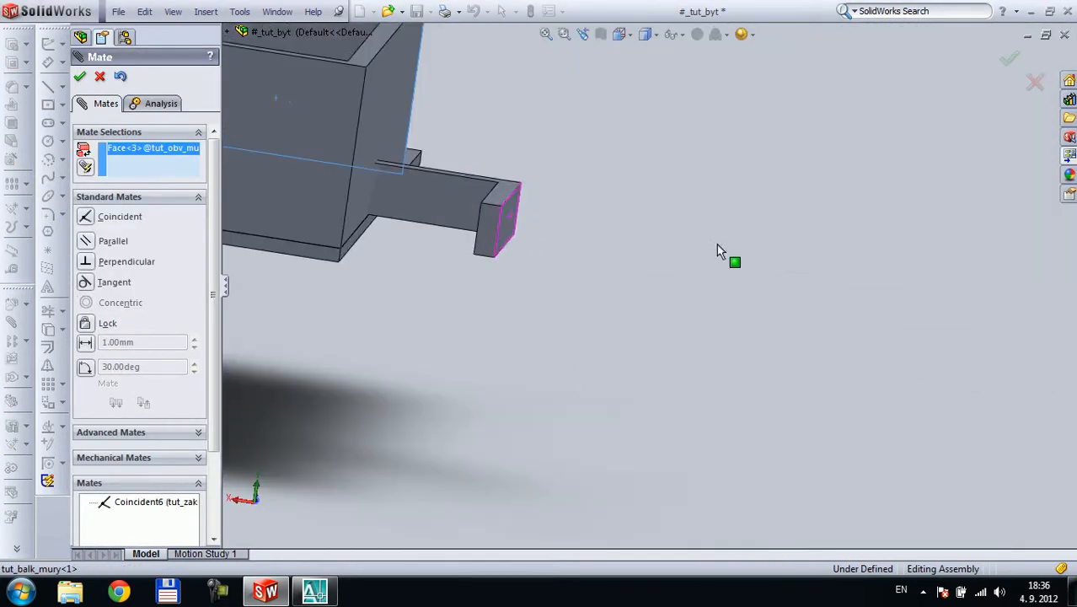
pyautogui.click(491, 232)
pyautogui.press('Return')
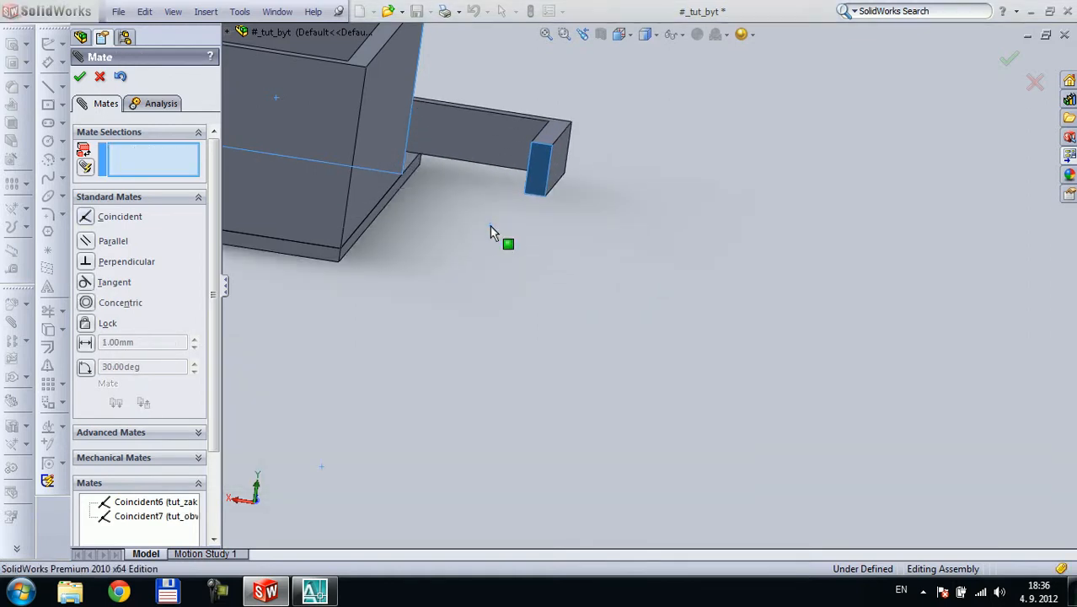
# - Mate the U-shaped part's outer side face coincident with the perimeter walls' outer end face and finish mating
pyautogui.moveTo(490, 226); pyautogui.dragTo(565, 184, button='middle')
pyautogui.click(564, 184)
pyautogui.click(474, 90)
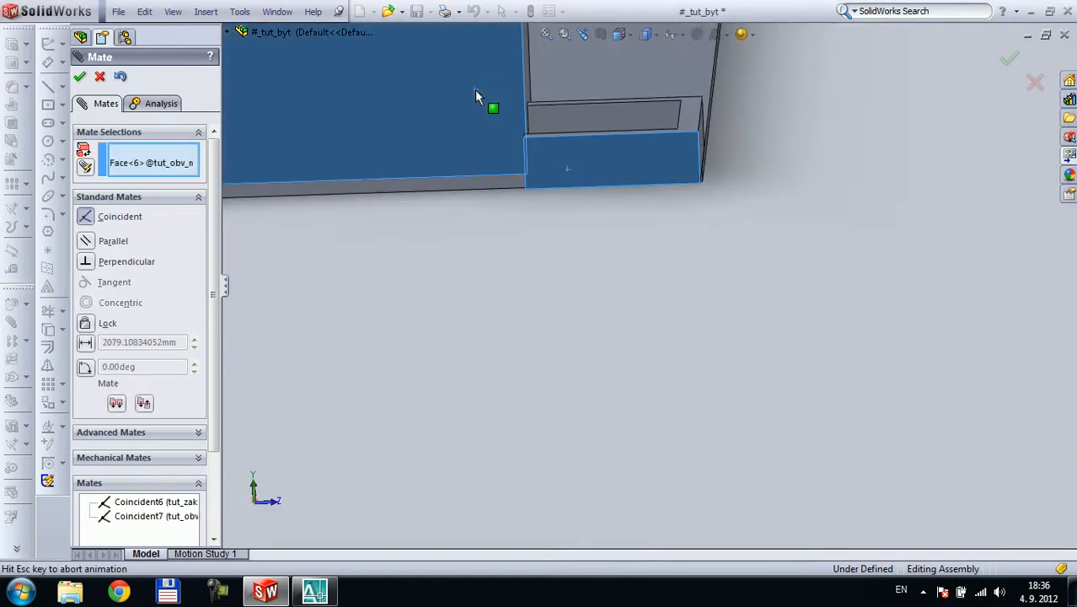
pyautogui.press('Return')
pyautogui.scroll(5, 531, 186)
pyautogui.moveTo(628, 149); pyautogui.dragTo(543, 168, button='middle')
pyautogui.scroll(4, 542, 168)
pyautogui.scroll(-5, 447, 218)
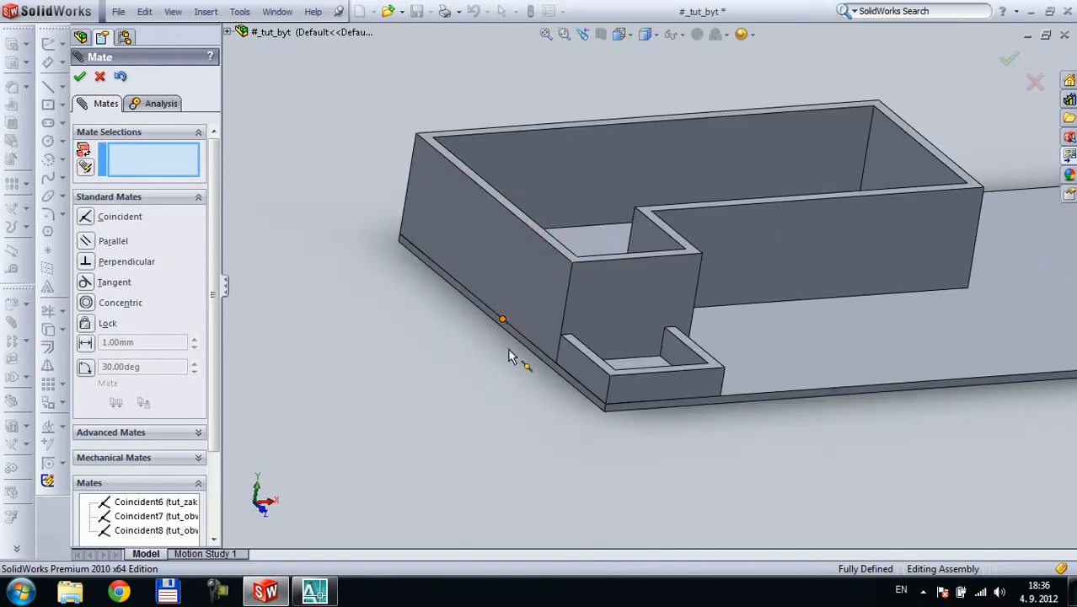
pyautogui.moveTo(507, 348); pyautogui.dragTo(561, 363, button='middle')
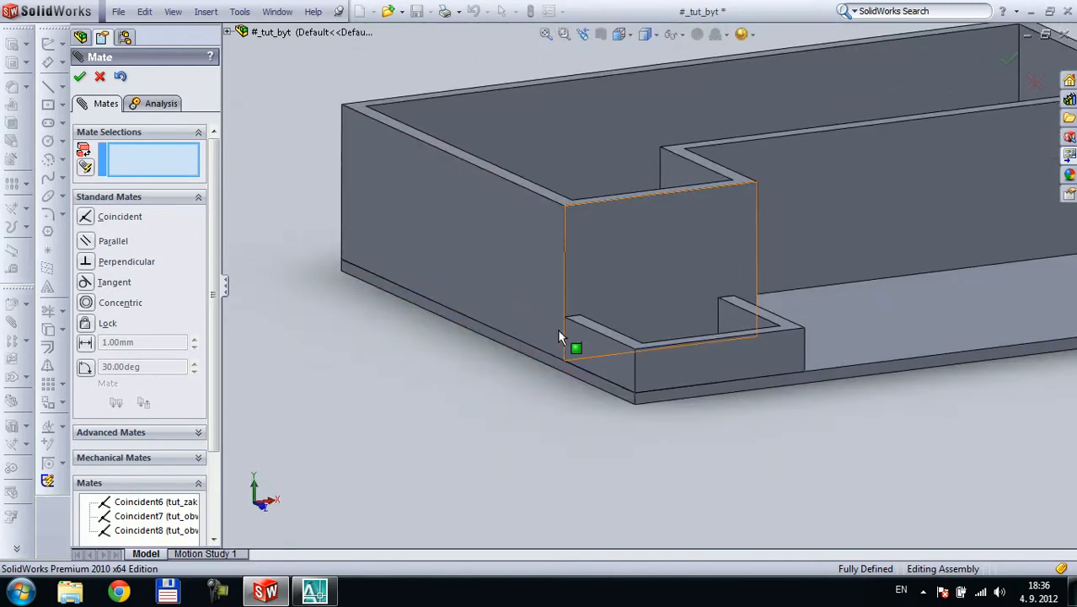
pyautogui.click(80, 77)
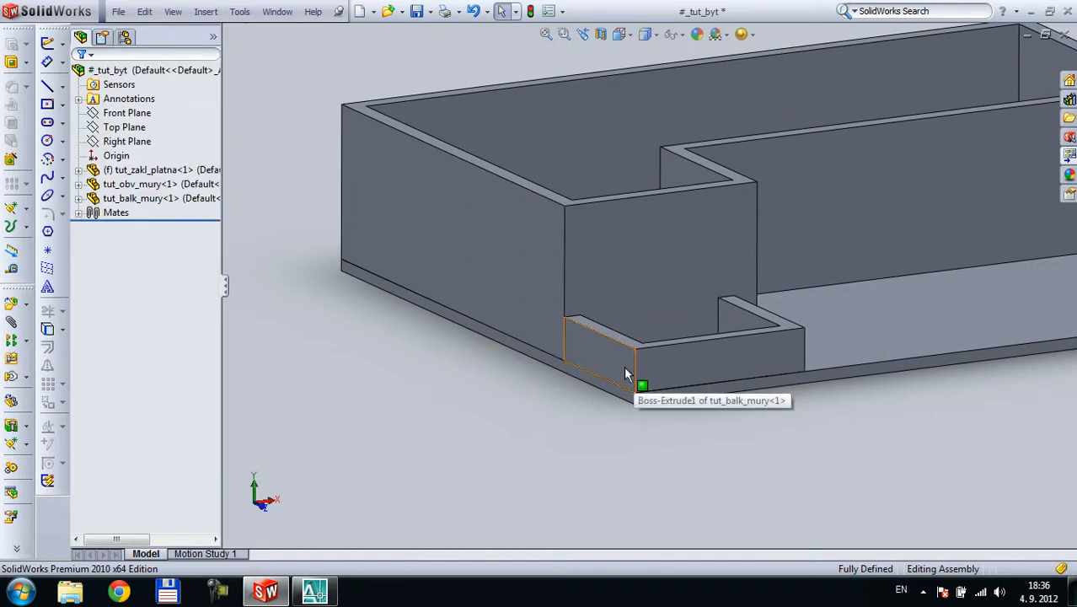
pyautogui.scroll(-3, 829, 305)
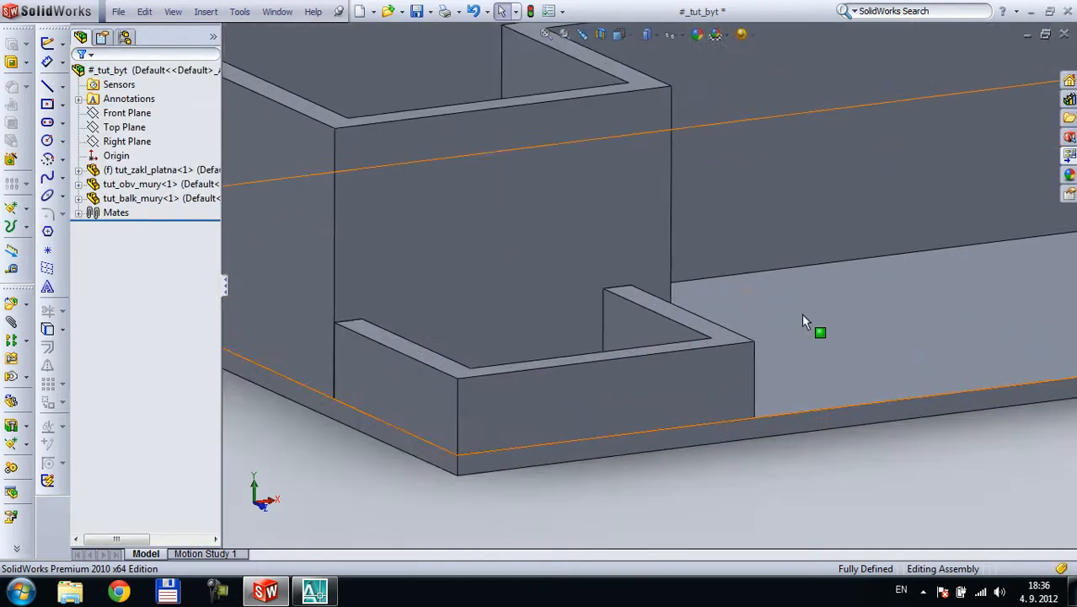
pyautogui.click(386, 390)
pyautogui.click(656, 488)
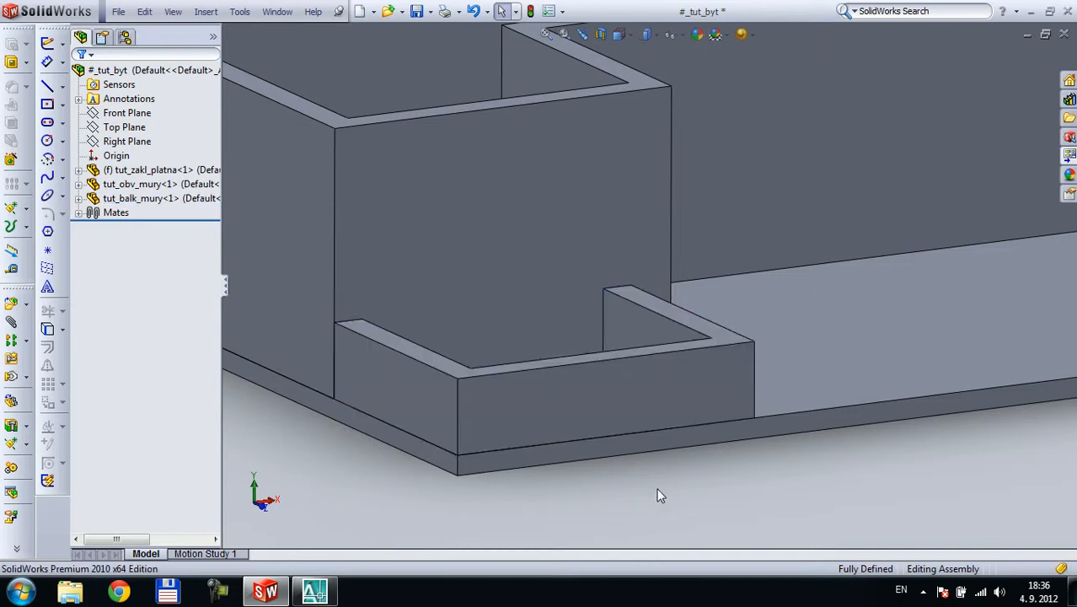
pyautogui.scroll(-5, 462, 382)
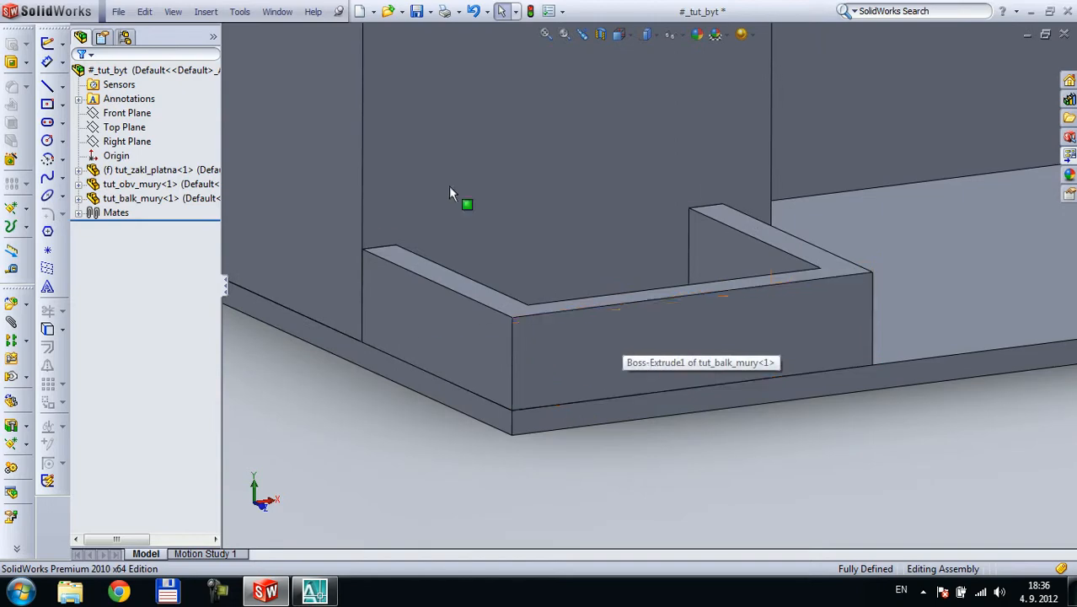
# - Set the U-shaped wall part's extrusion height to 950 mm from within the assembly and rebuild it
pyautogui.scroll(5, 349, 257)
pyautogui.moveTo(847, 133); pyautogui.dragTo(757, 173, button='middle')
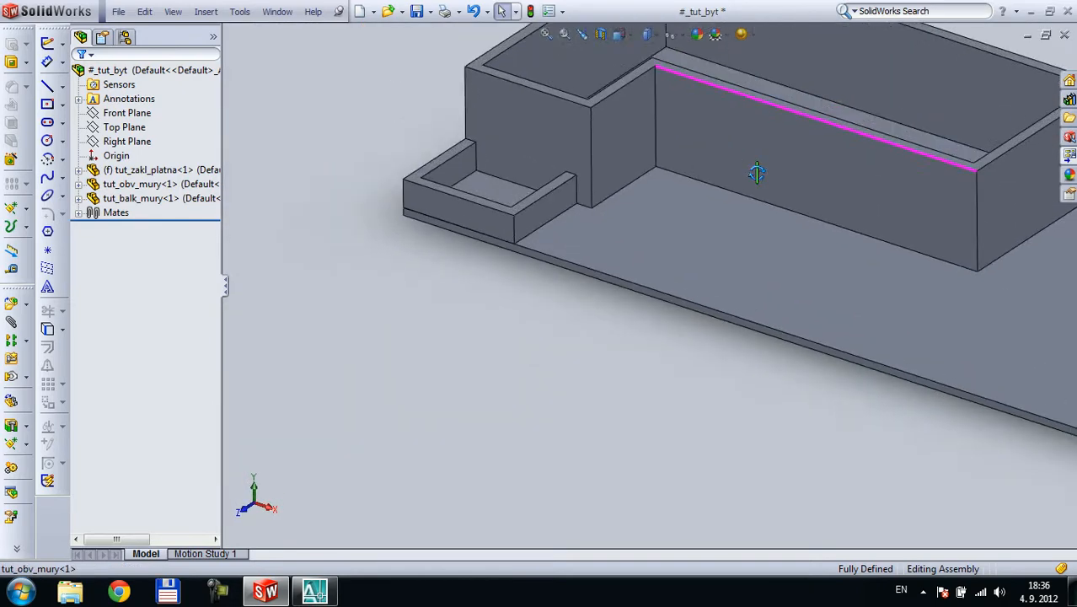
pyautogui.scroll(-3, 590, 156)
pyautogui.click(504, 276)
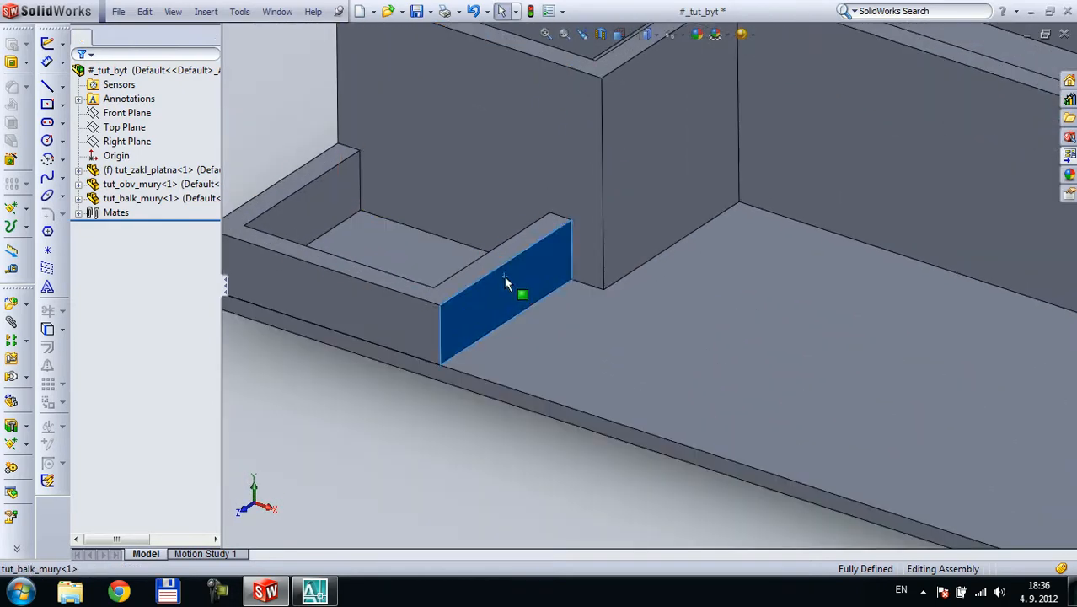
pyautogui.doubleClick(504, 275)
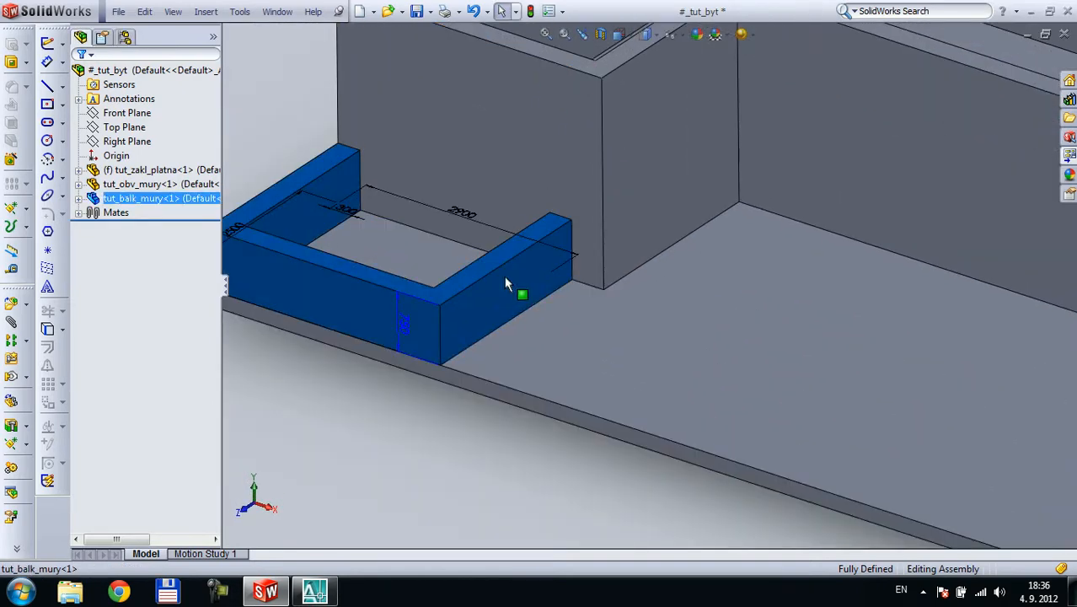
pyautogui.click(405, 333)
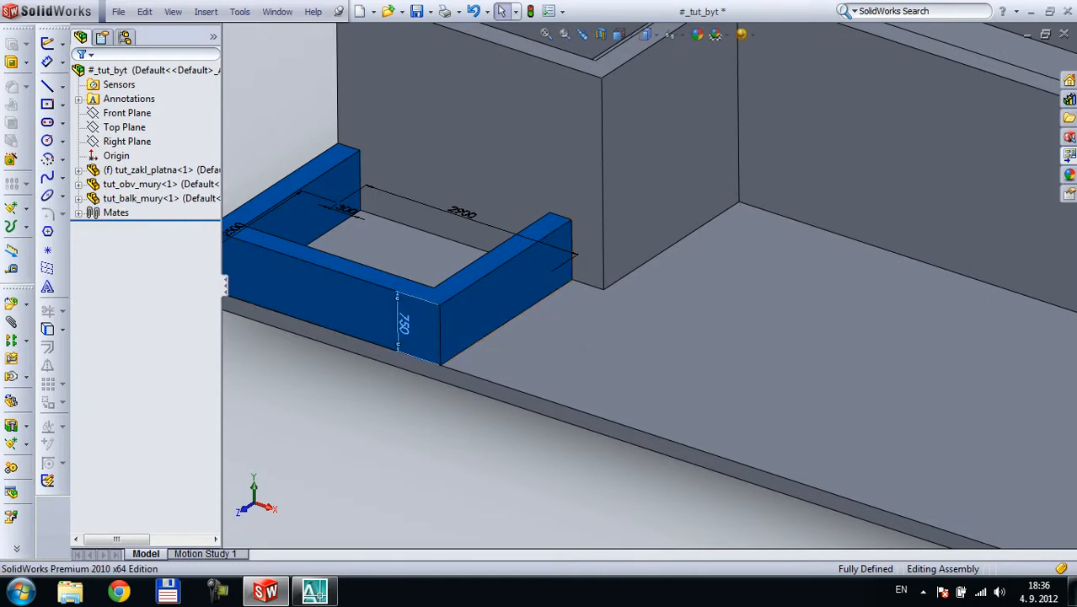
pyautogui.doubleClick(406, 333)
pyautogui.write('950')
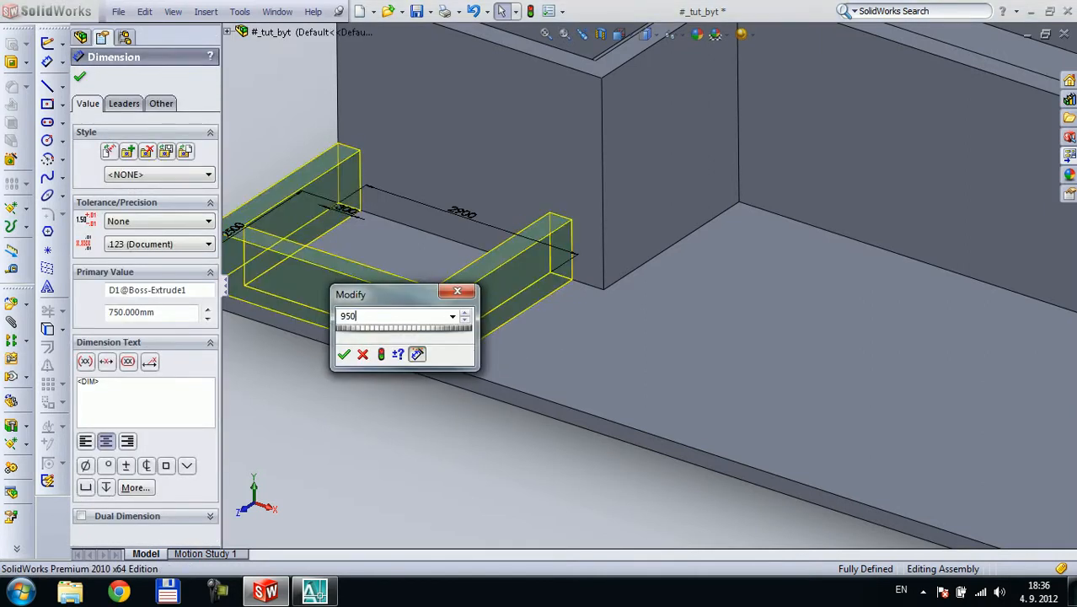
pyautogui.press('Return')
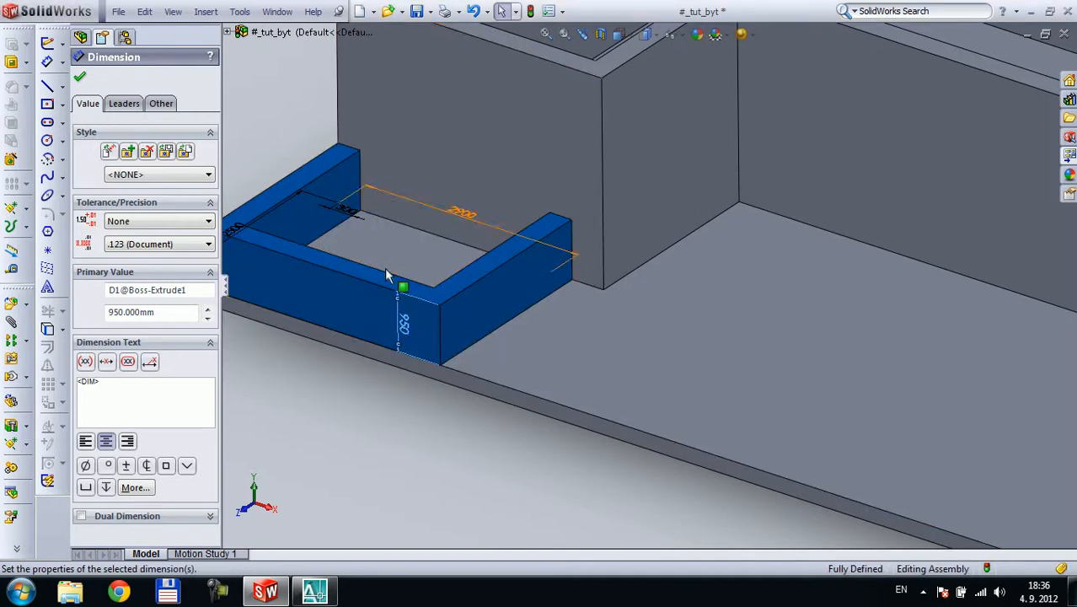
pyautogui.click(532, 12)
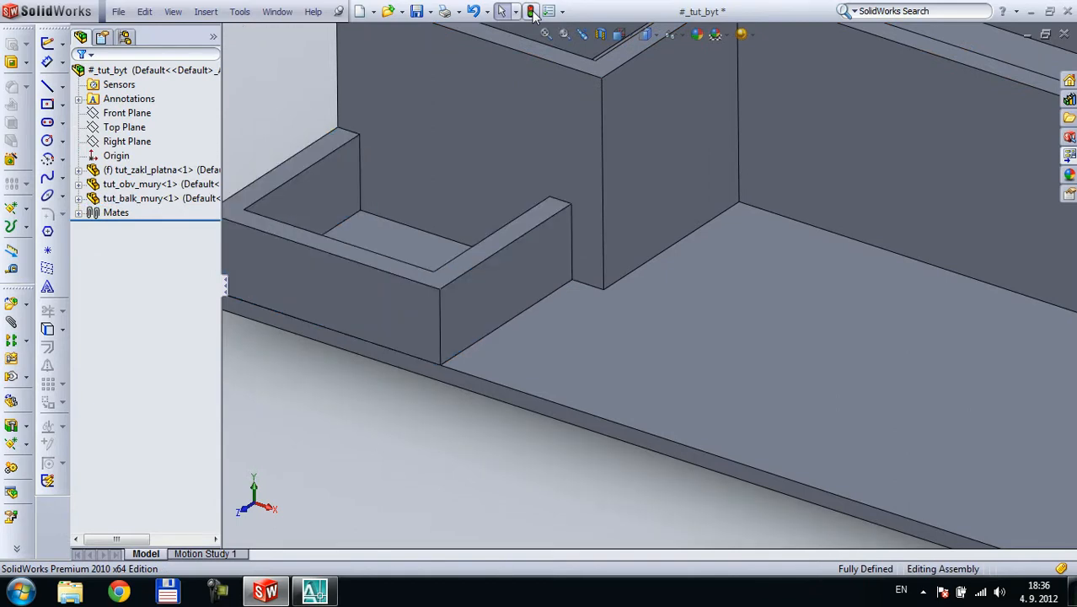
# - Save the assembly, then bring up the tut_balk_mury part and close its window
pyautogui.scroll(4, 436, 150)
pyautogui.scroll(2, 753, 205)
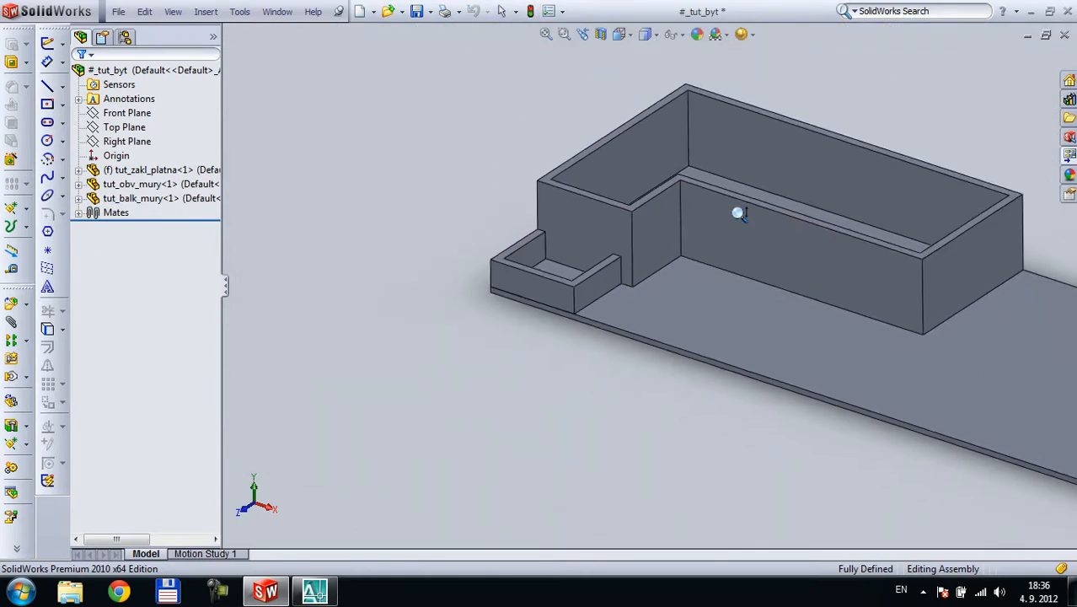
pyautogui.keyDown('ctrl'); pyautogui.moveTo(795, 197); pyautogui.dragTo(676, 222, button='middle'); pyautogui.keyUp('ctrl')
pyautogui.scroll(-2, 558, 260)
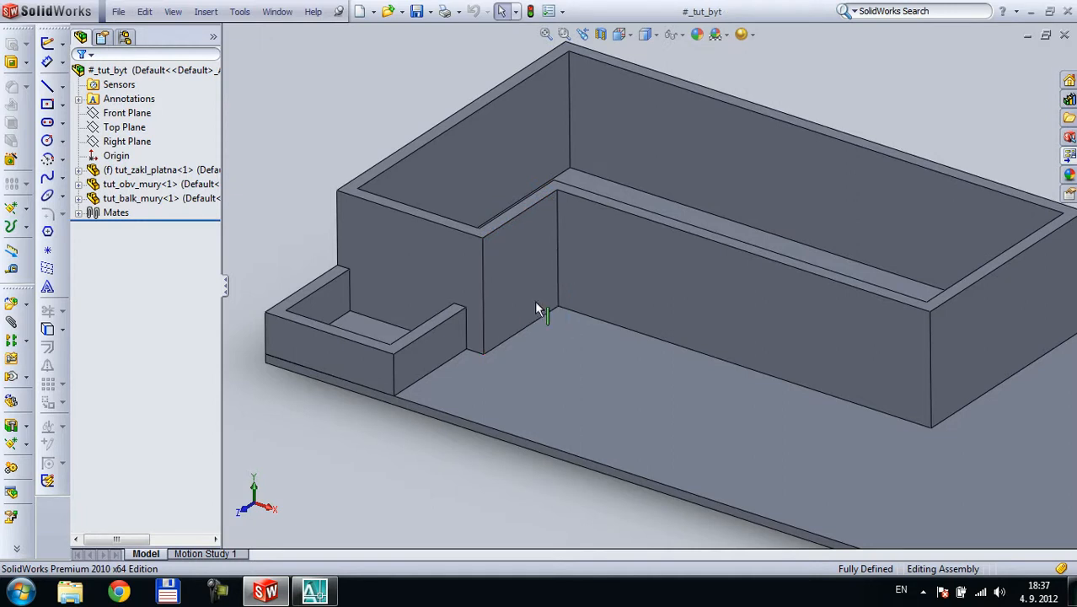
pyautogui.click(277, 12)
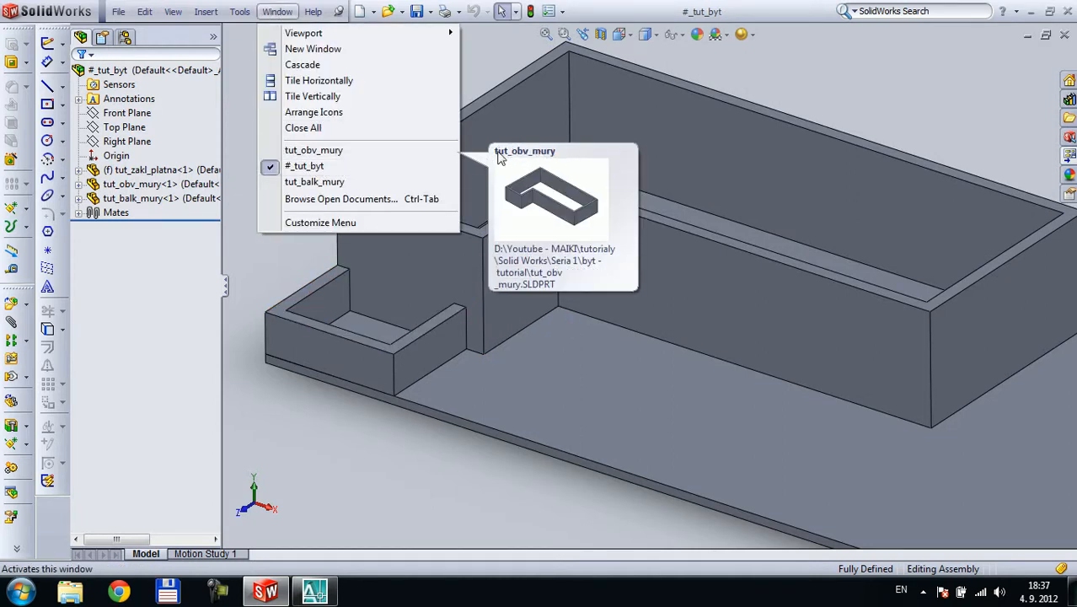
pyautogui.click(375, 187)
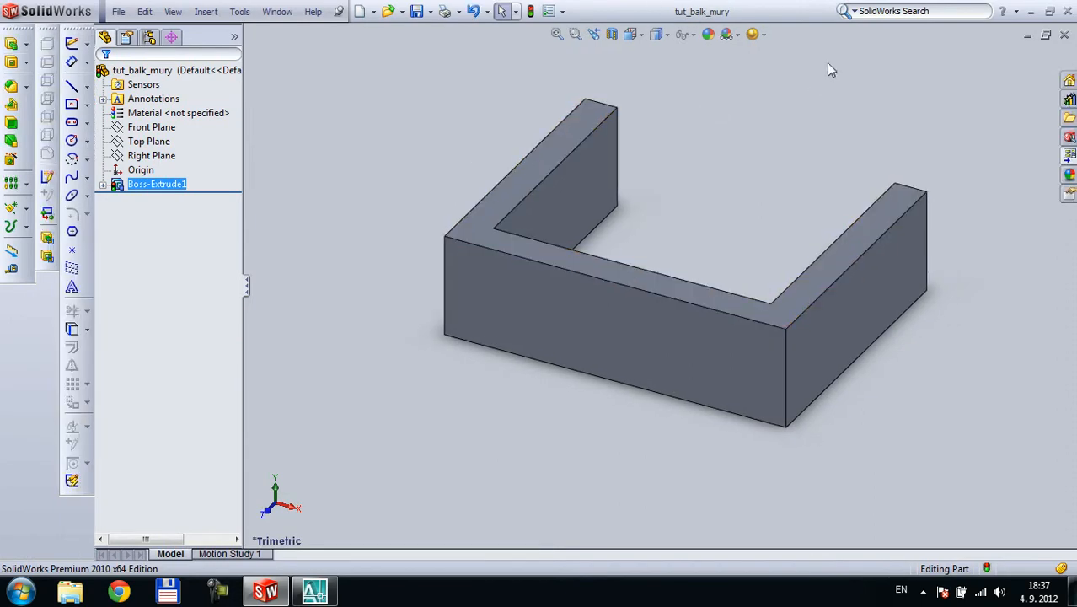
pyautogui.click(1065, 34)
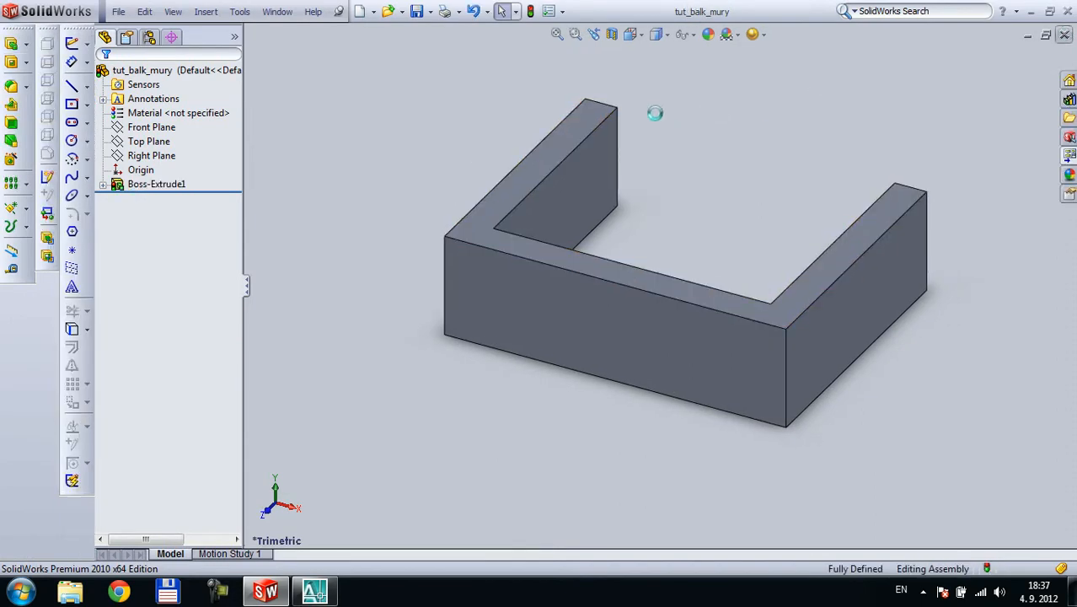
# - Switch to the open tut_obv_mury part and bring its walls into view
pyautogui.hotkey('ctrl', 'Tab')
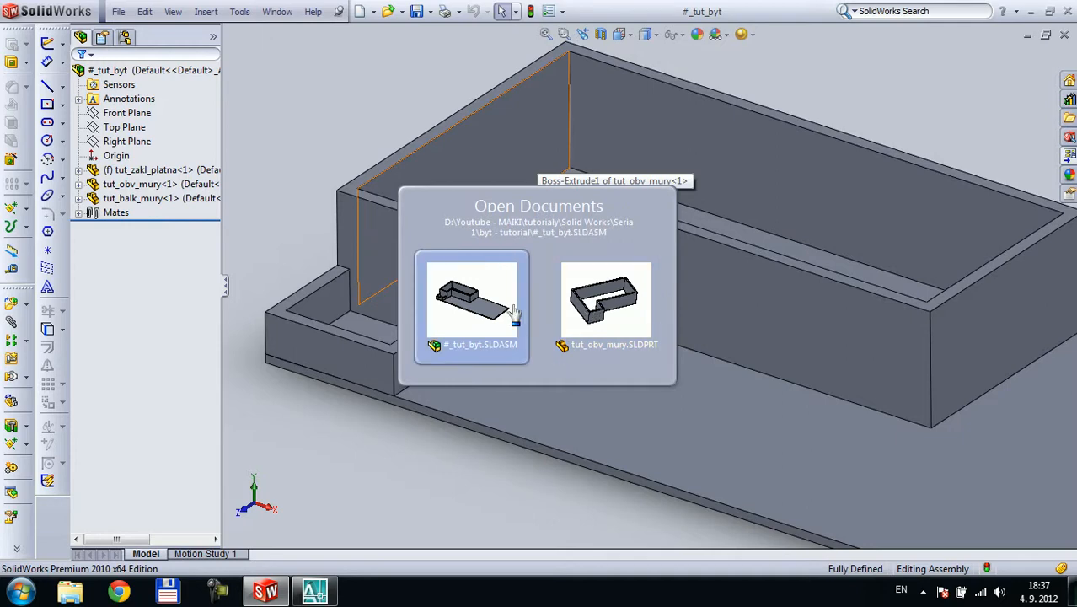
pyautogui.click(569, 312)
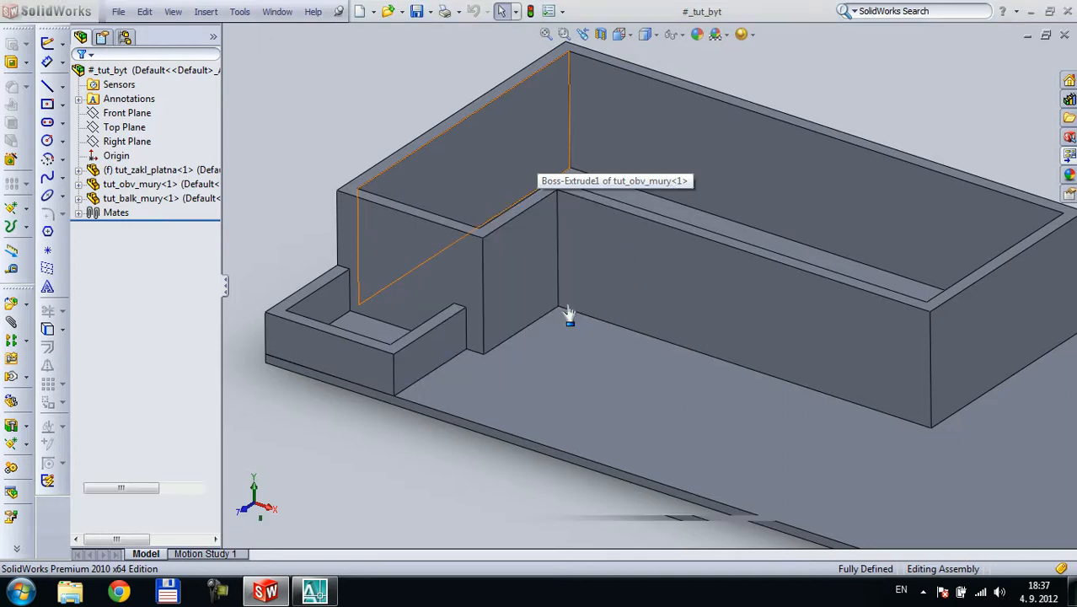
pyautogui.scroll(3, 766, 222)
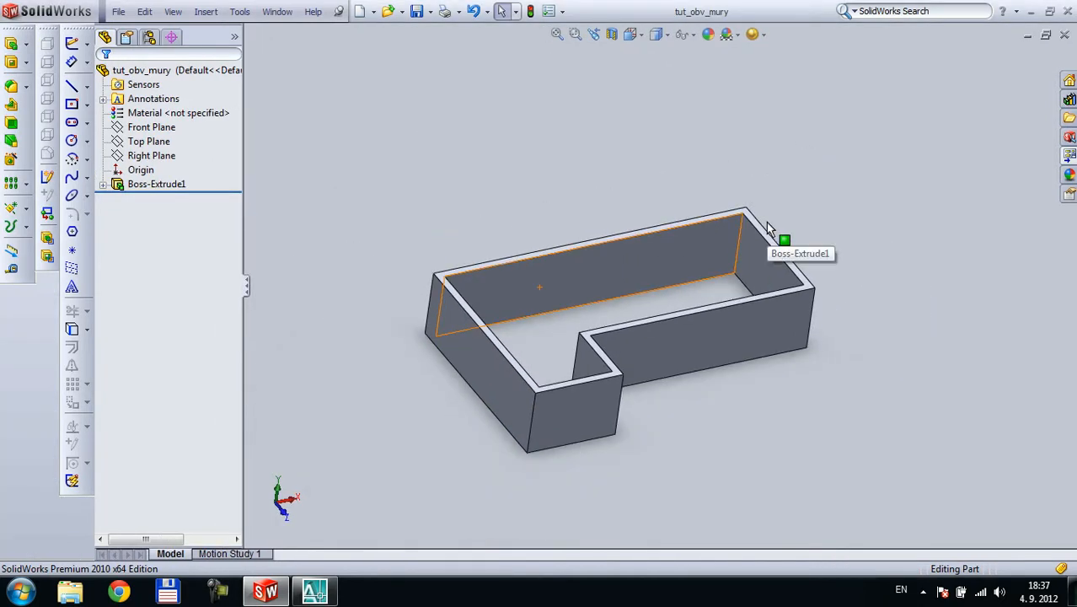
pyautogui.scroll(-5, 640, 344)
pyautogui.scroll(2, 631, 336)
pyautogui.moveTo(631, 335); pyautogui.dragTo(691, 280, button='middle')
pyautogui.moveTo(692, 279); pyautogui.dragTo(809, 275, button='middle')
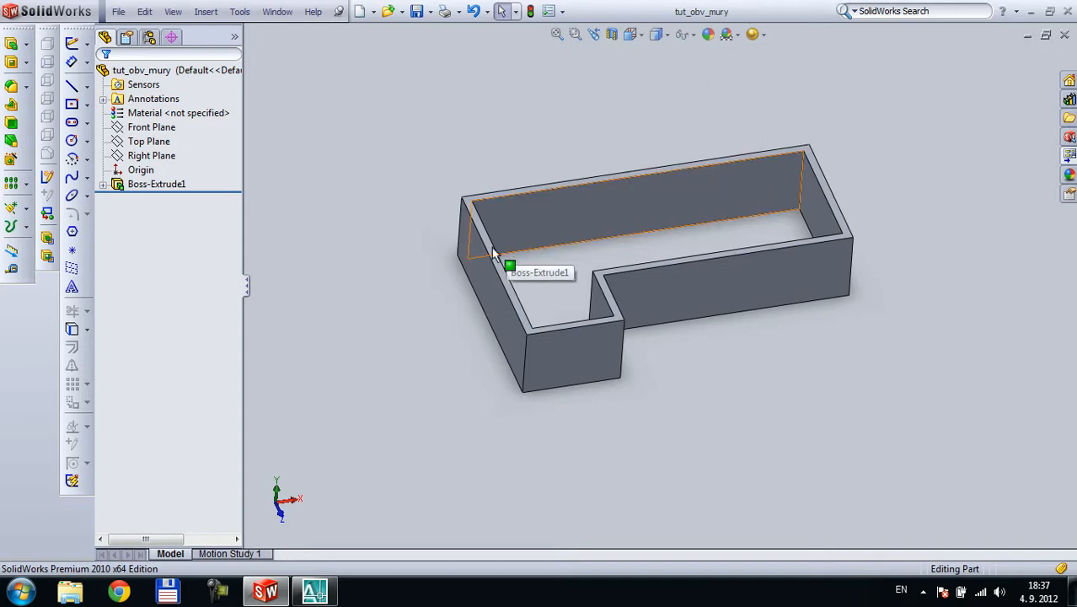
# - Sketch a corner rectangle on the long back wall's outer face near the origin, its first corner about 848 mm across and 926 mm up
pyautogui.moveTo(499, 257); pyautogui.dragTo(762, 318, button='middle')
pyautogui.scroll(-1, 762, 318)
pyautogui.click(848, 287)
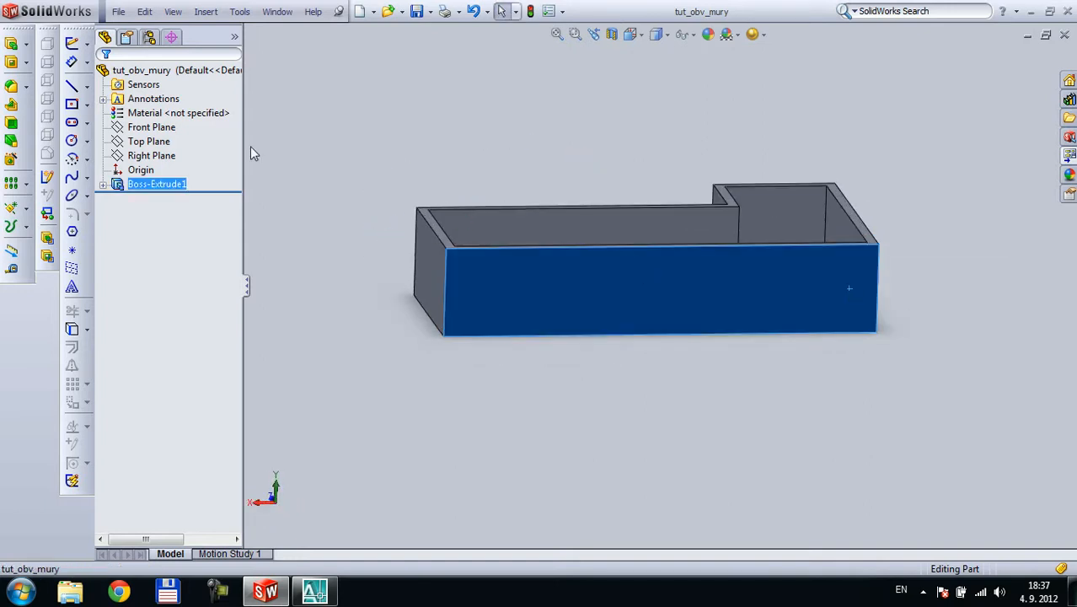
pyautogui.click(88, 106)
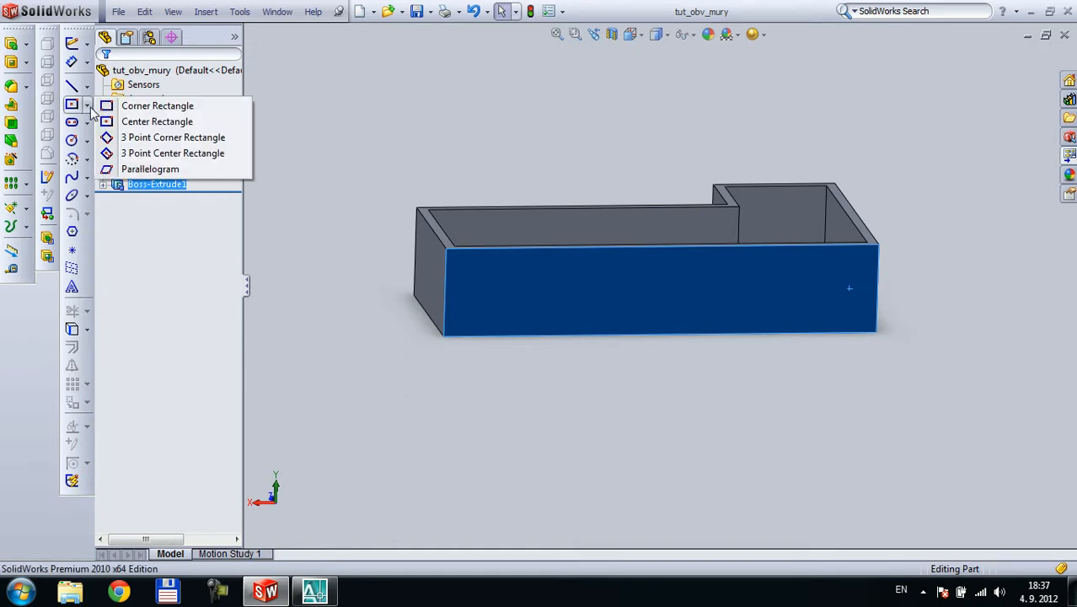
pyautogui.click(101, 107)
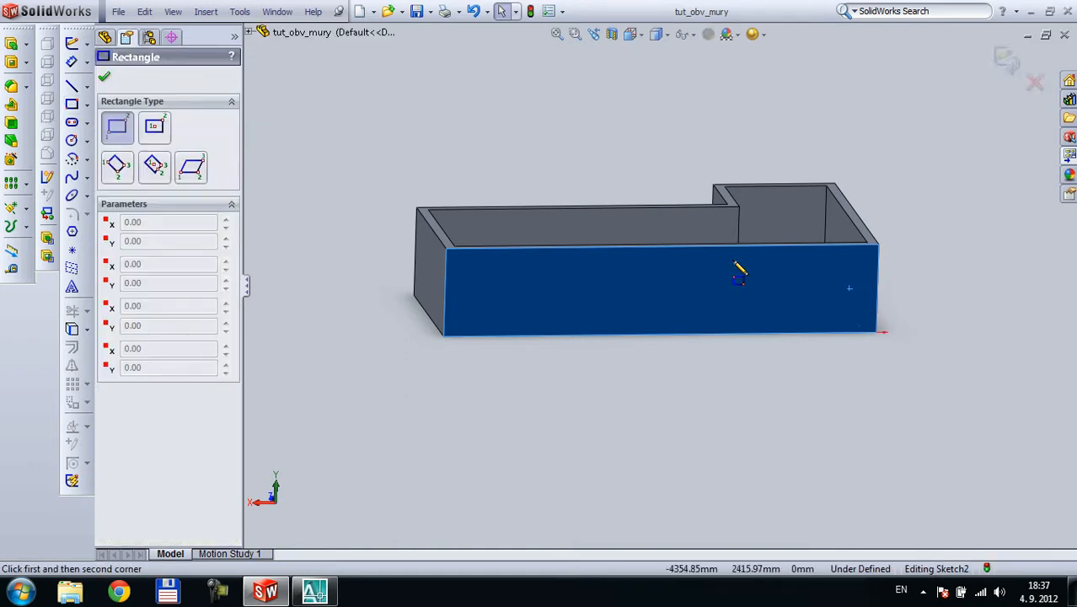
pyautogui.click(850, 301)
pyautogui.click(806, 275)
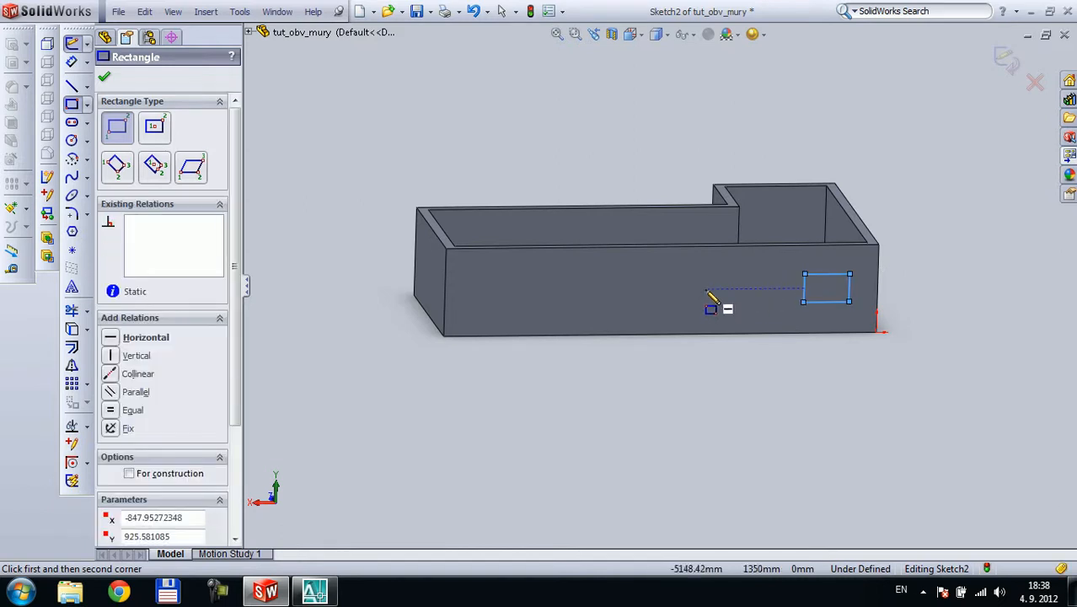
# - Sketch two more corner rectangles along the wall in line with the first, the farthest from the origin about 2019 mm by 849 mm
pyautogui.click(677, 276)
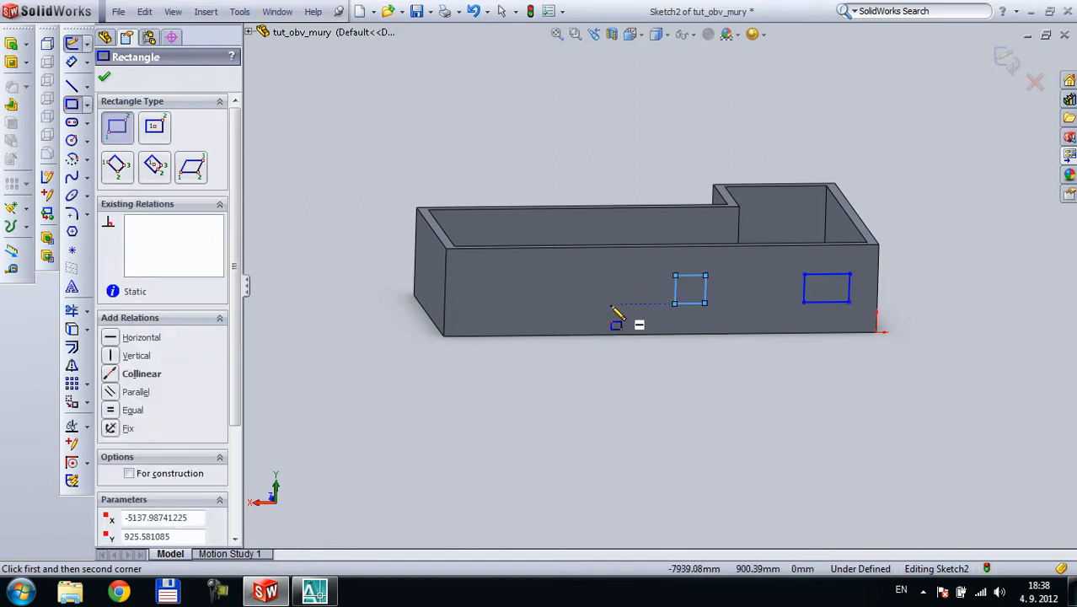
pyautogui.scroll(-2, 774, 290)
pyautogui.scroll(-1, 777, 293)
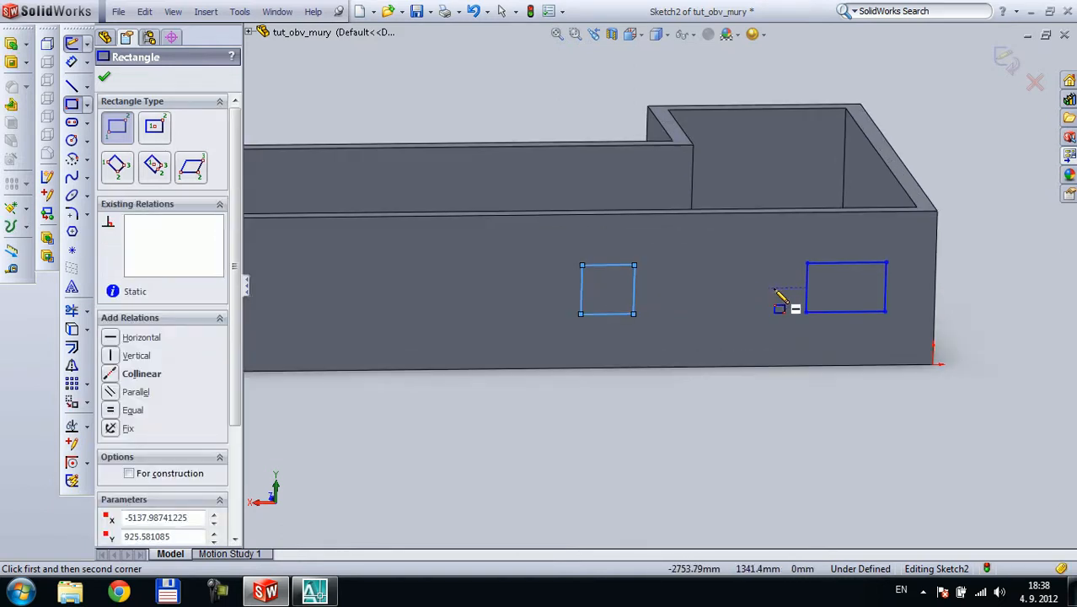
pyautogui.scroll(2, 837, 284)
pyautogui.scroll(-1, 687, 284)
pyautogui.scroll(-1, 690, 289)
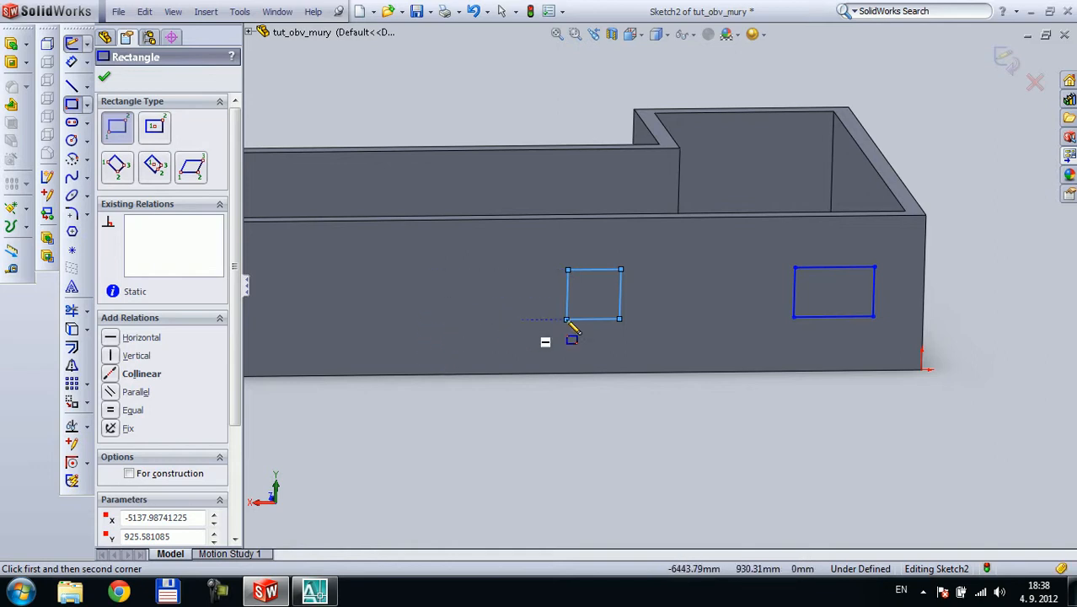
pyautogui.click(458, 320)
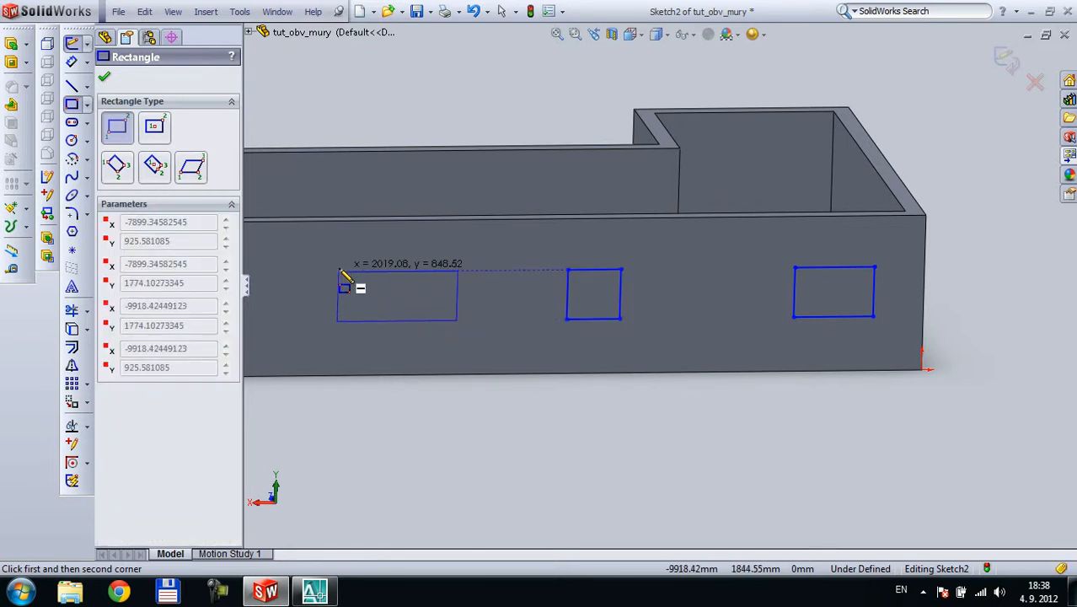
pyautogui.click(339, 271)
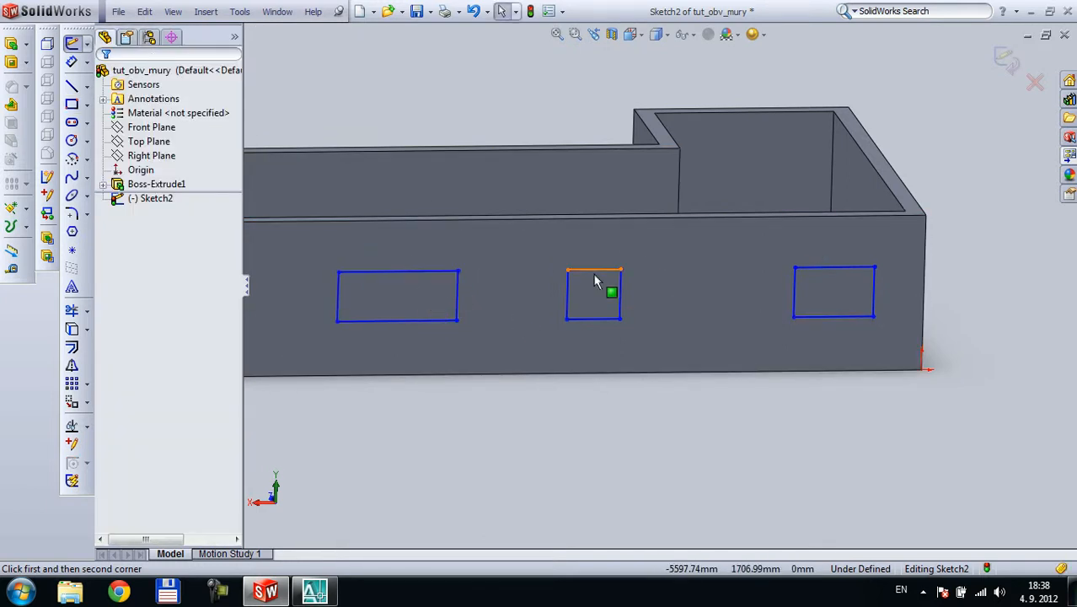
# - Add collinear and equal relations to the top edges of all three rectangles
pyautogui.scroll(1, 831, 292)
pyautogui.scroll(1, 830, 297)
pyautogui.scroll(-3, 595, 272)
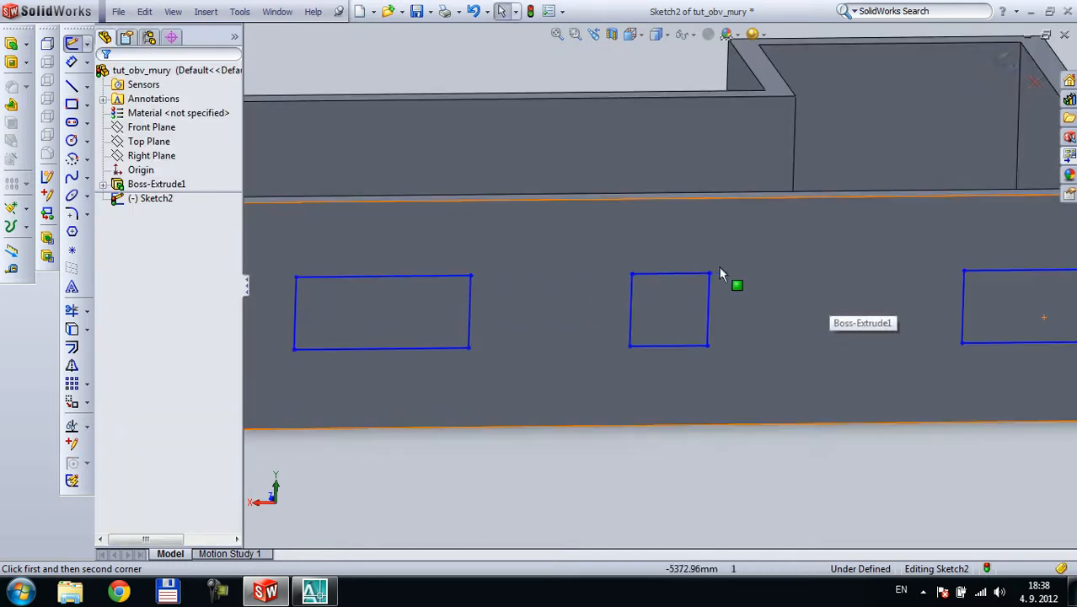
pyautogui.click(1022, 274)
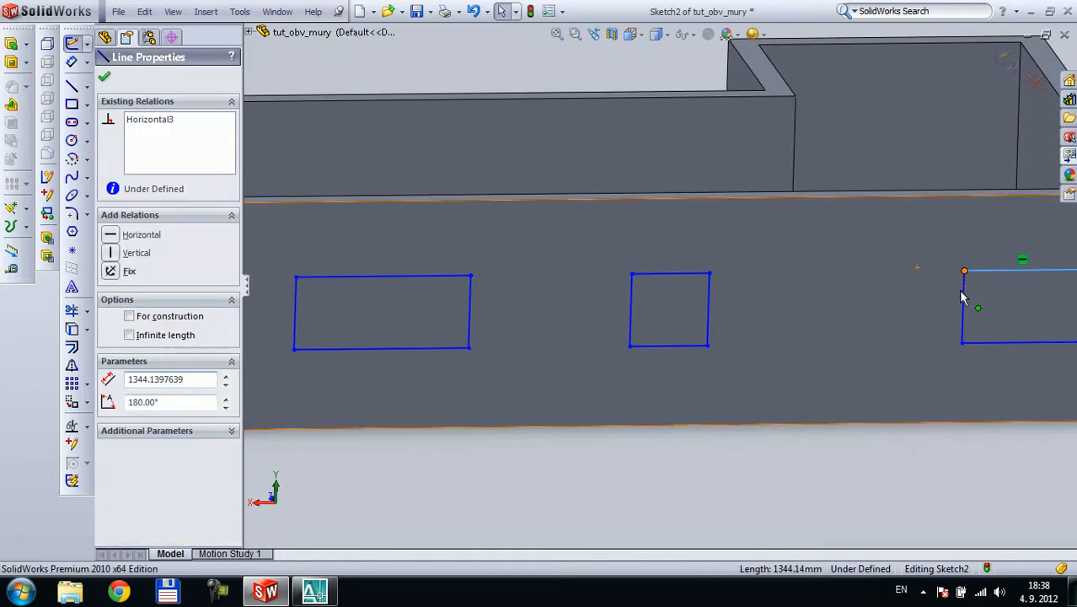
pyautogui.moveTo(964, 272); pyautogui.dragTo(957, 269)
pyautogui.click(1003, 269)
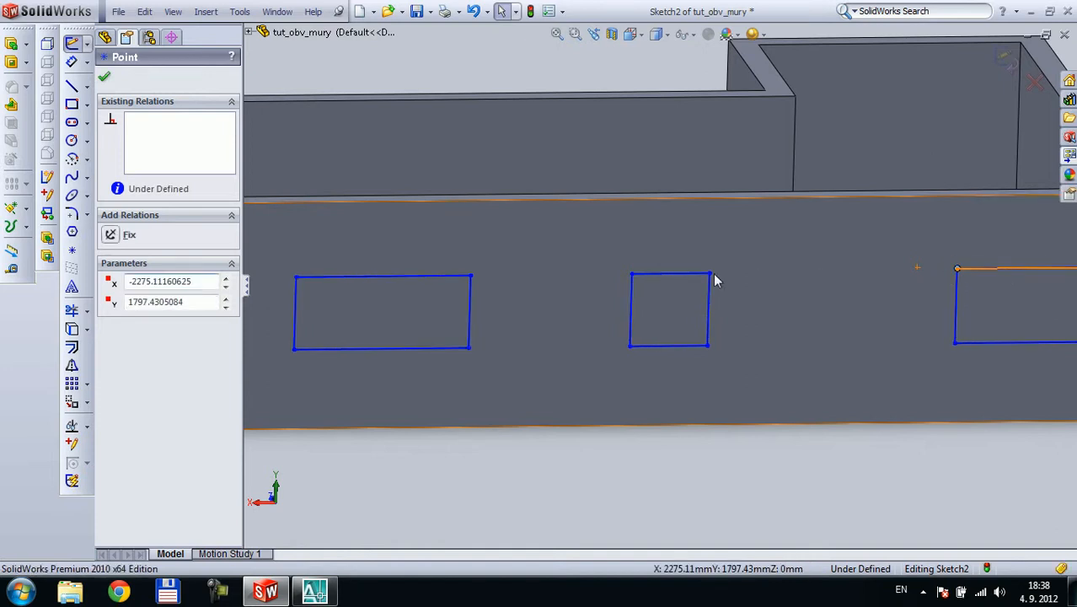
pyautogui.keyDown('ctrl'); pyautogui.click(672, 275); pyautogui.keyUp('ctrl')
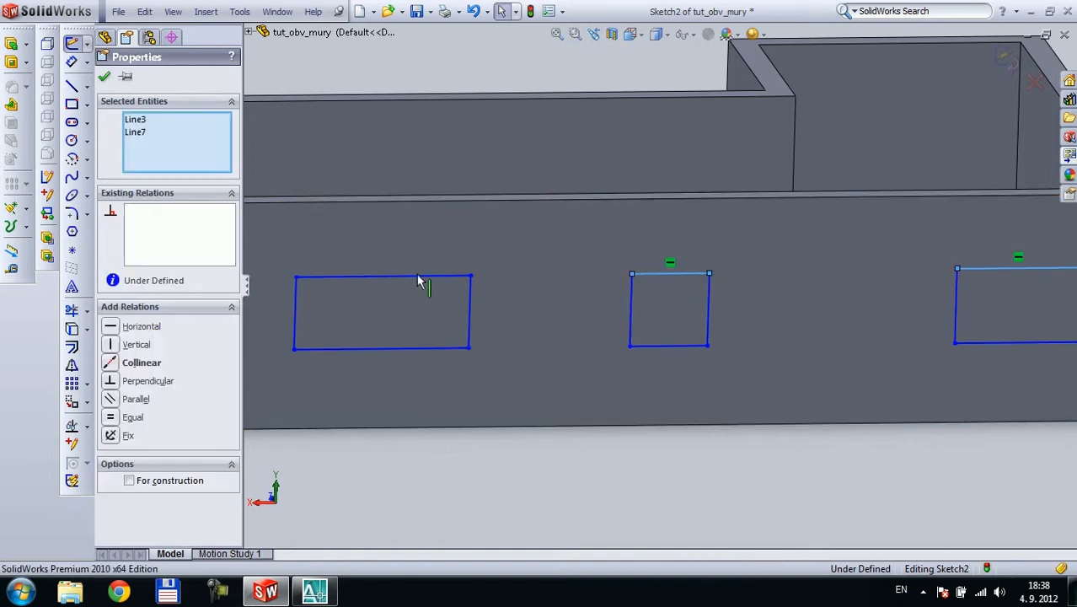
pyautogui.keyDown('ctrl'); pyautogui.click(416, 279); pyautogui.keyUp('ctrl')
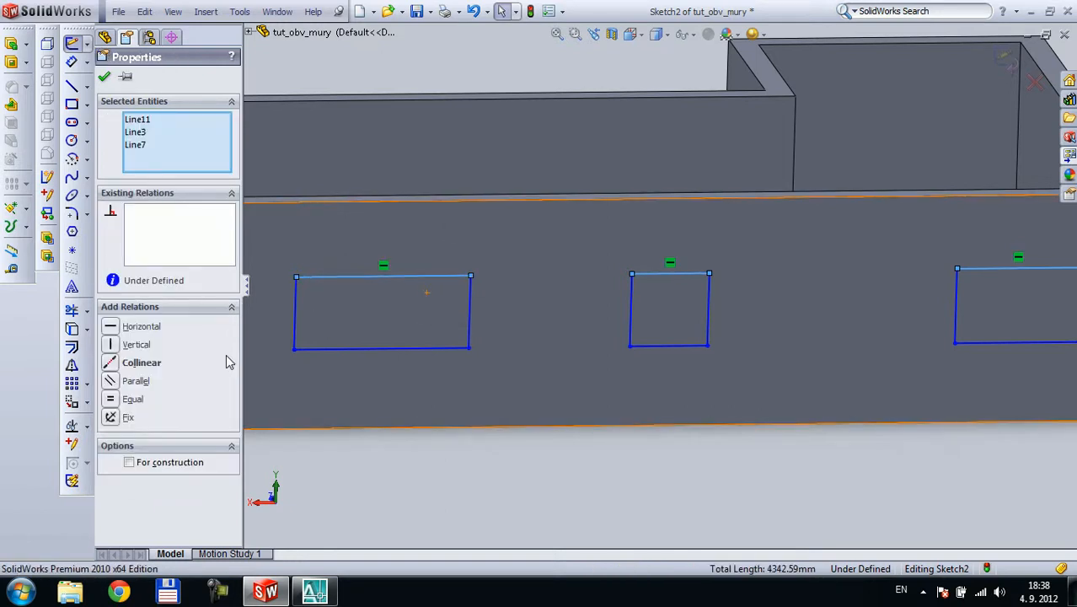
pyautogui.click(115, 364)
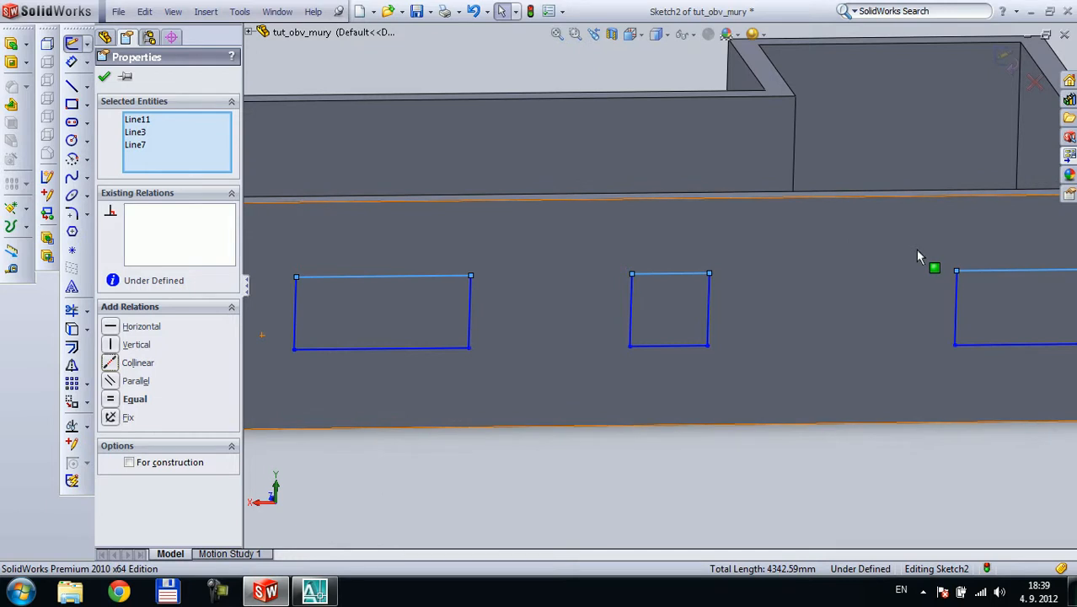
pyautogui.click(113, 401)
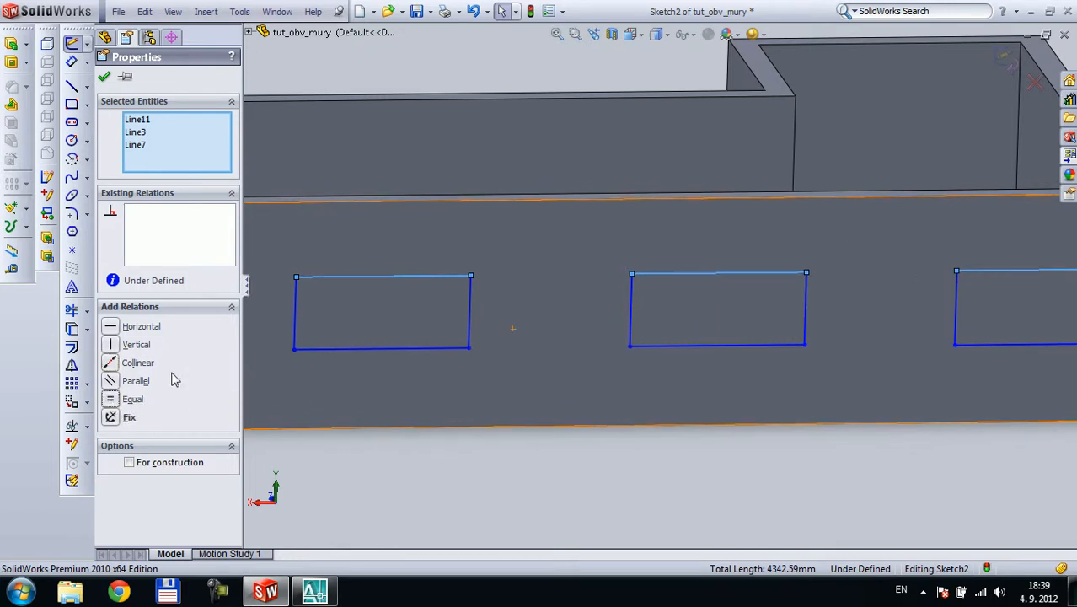
# - Make one vertical side of each rectangle equal: the left side nearest the origin, and the right sides of the other two
pyautogui.click(961, 316)
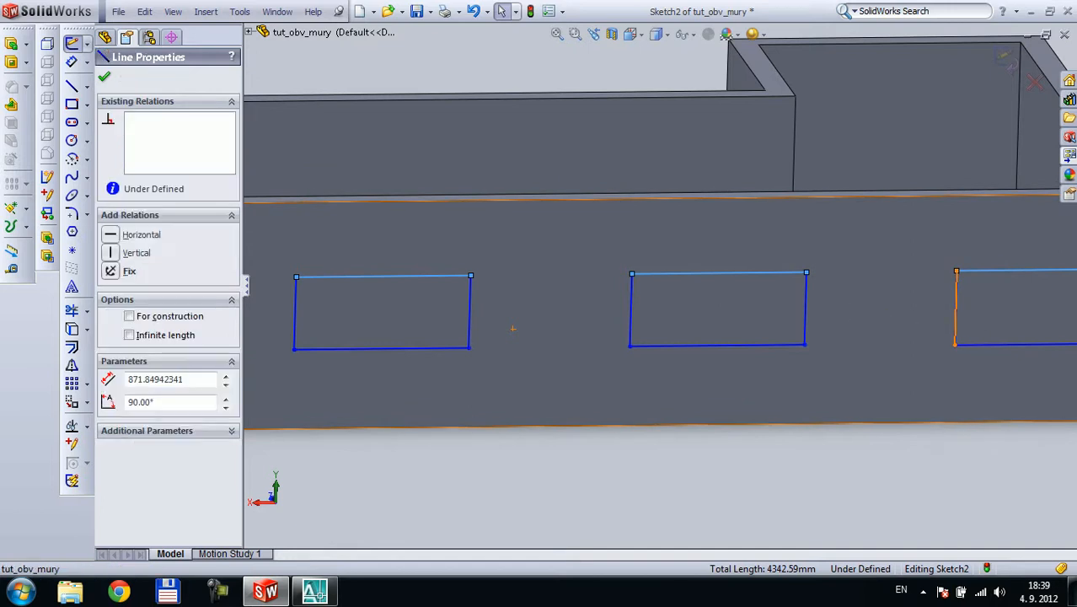
pyautogui.keyDown('ctrl'); pyautogui.click(472, 318); pyautogui.keyUp('ctrl')
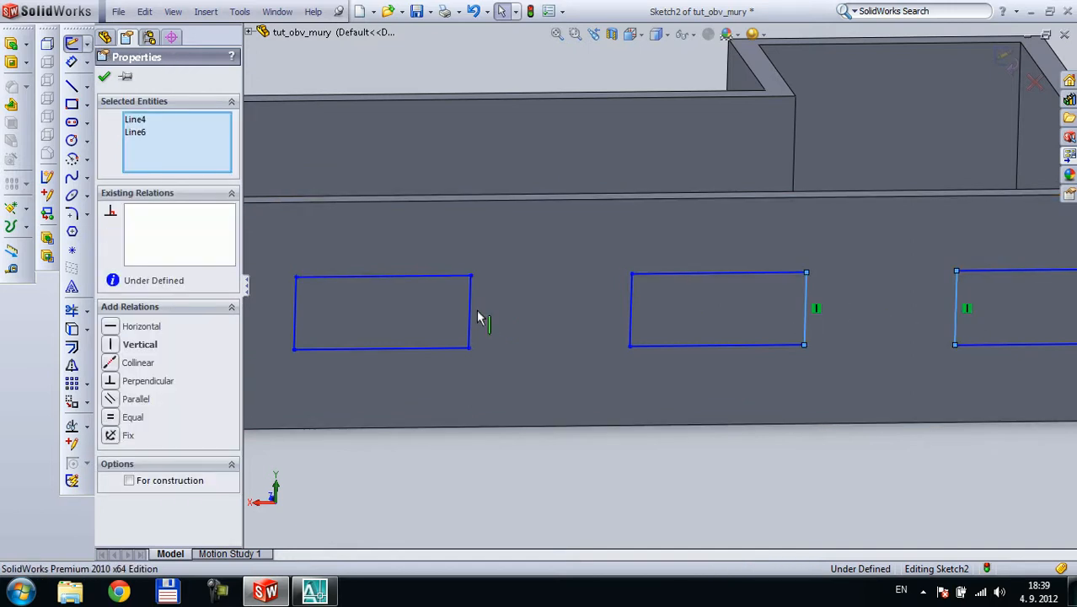
pyautogui.keyDown('ctrl'); pyautogui.click(473, 319); pyautogui.keyUp('ctrl')
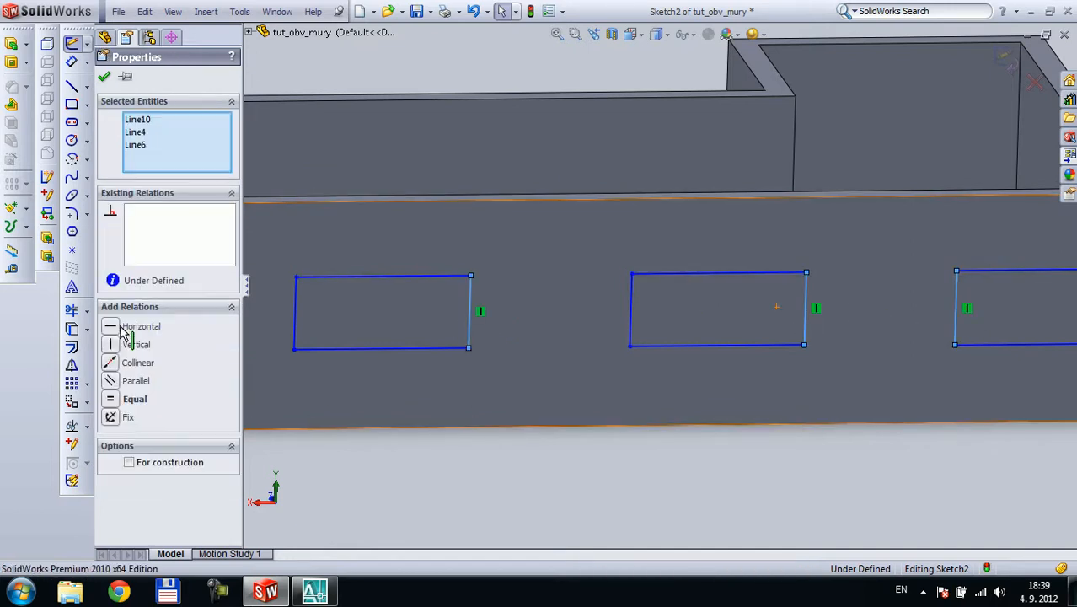
pyautogui.click(115, 401)
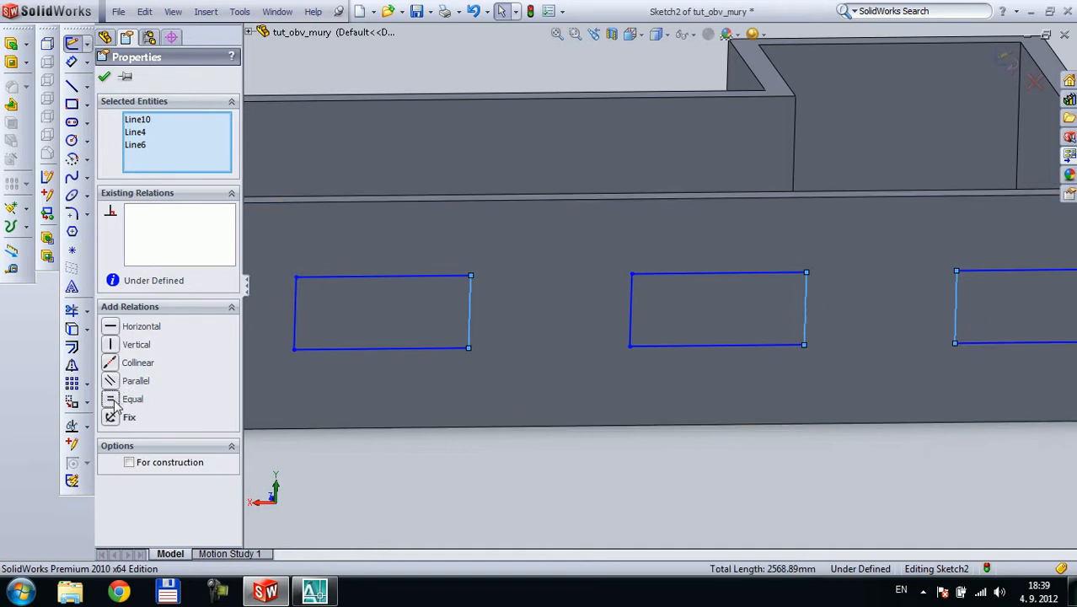
pyautogui.click(705, 515)
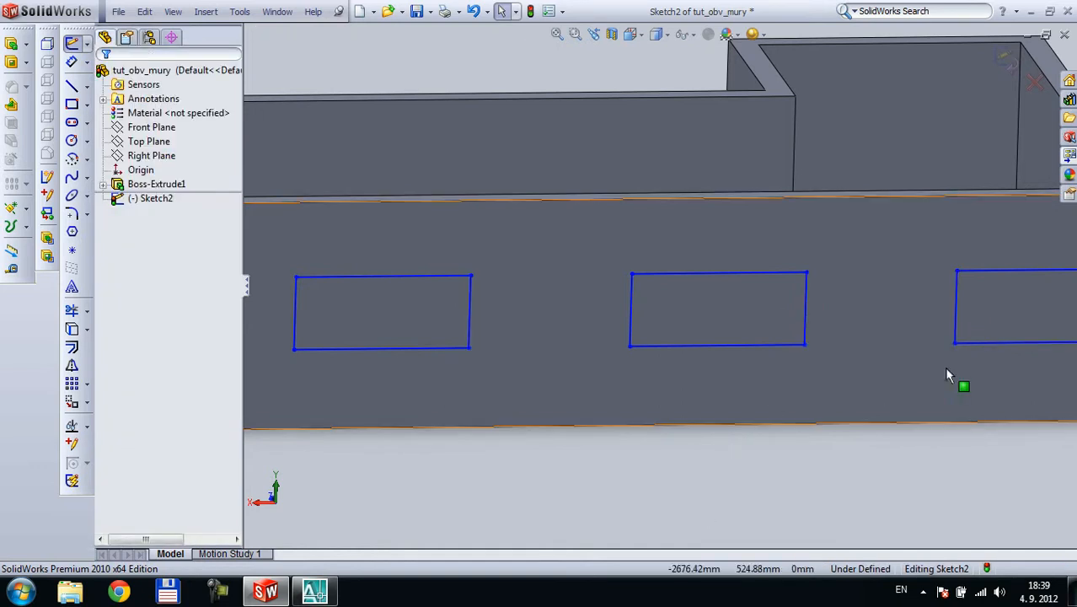
# - Make the bottom edges of the three rectangles collinear
pyautogui.click(989, 345)
pyautogui.keyDown('ctrl'); pyautogui.click(713, 347); pyautogui.keyUp('ctrl')
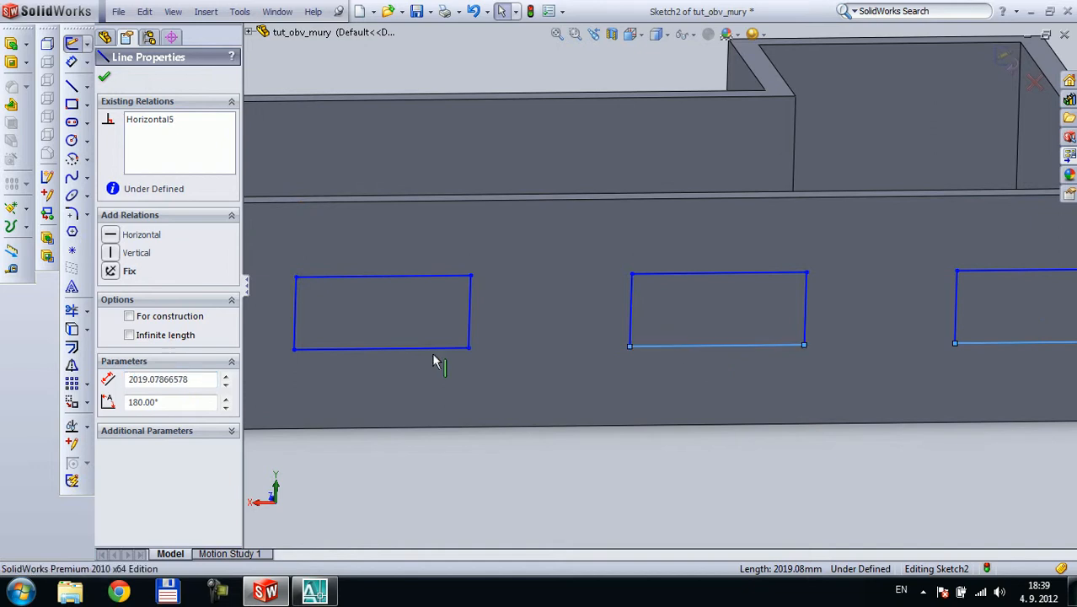
pyautogui.keyDown('ctrl'); pyautogui.click(420, 352); pyautogui.keyUp('ctrl')
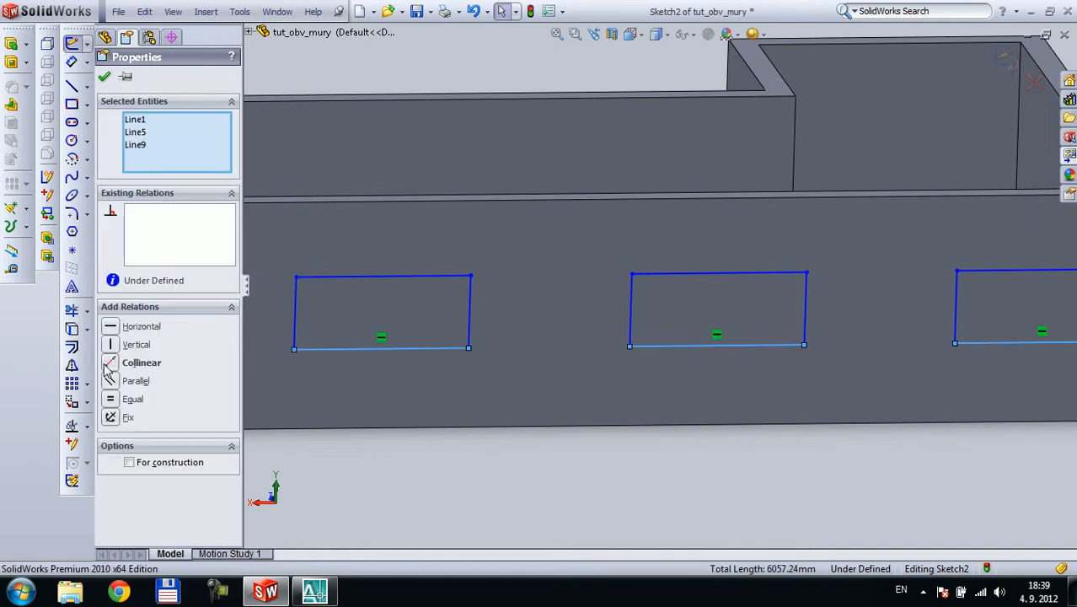
pyautogui.click(107, 367)
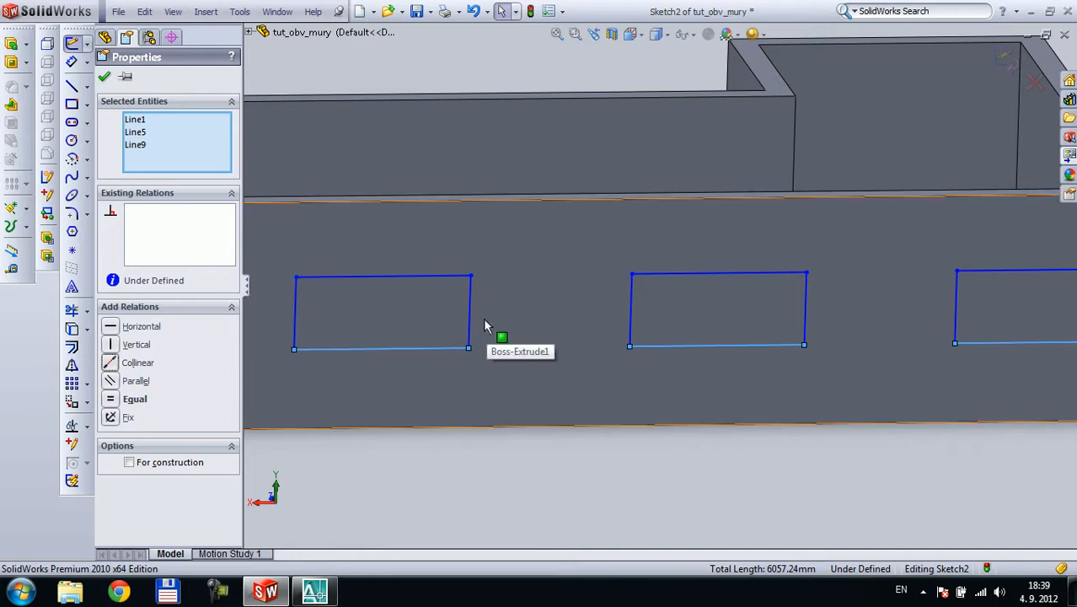
# - Turn on the display of sketch relations and look over the relation symbols on the three rectangles
pyautogui.click(145, 12)
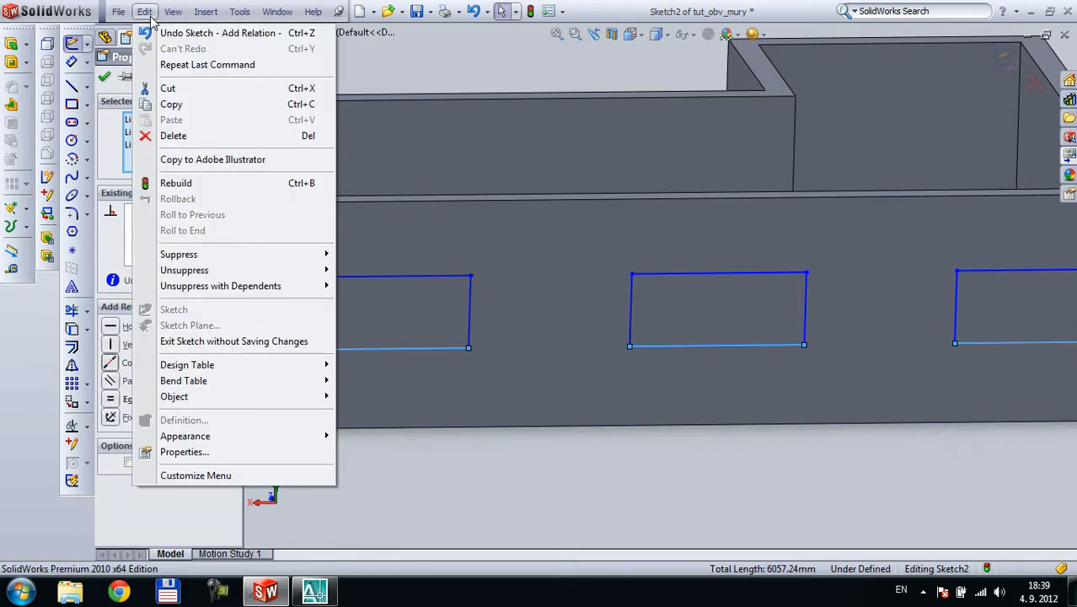
pyautogui.click(145, 12)
pyautogui.click(173, 12)
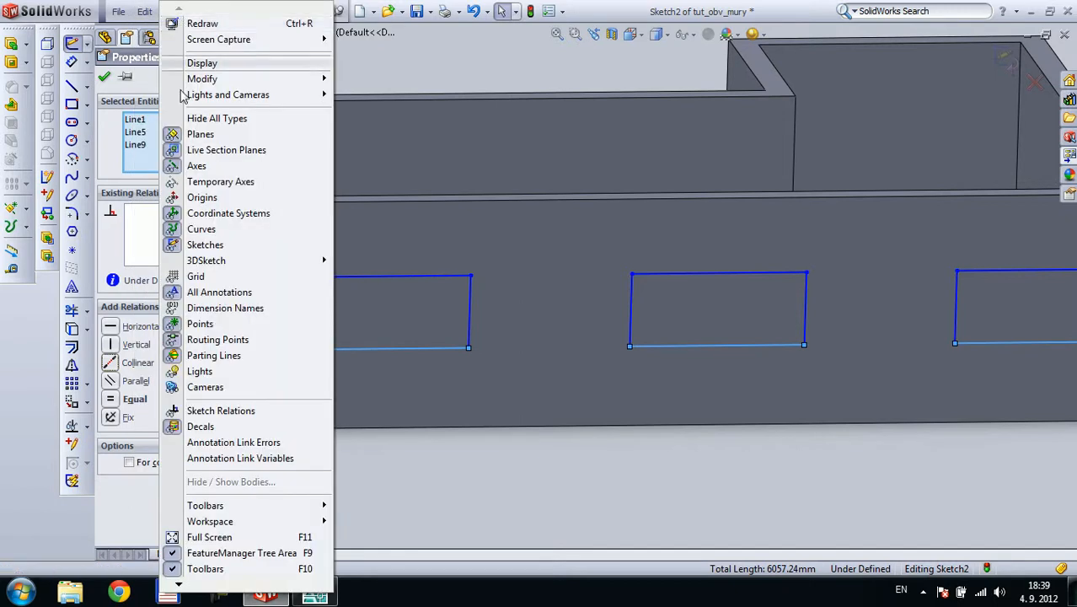
pyautogui.click(221, 411)
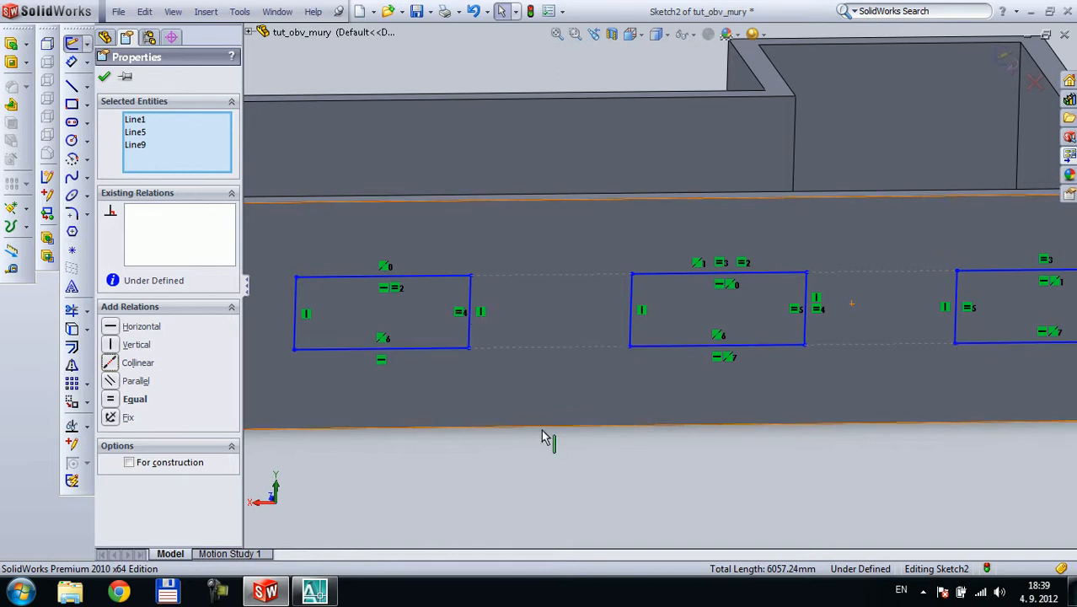
pyautogui.scroll(1, 415, 433)
pyautogui.scroll(-1, 964, 335)
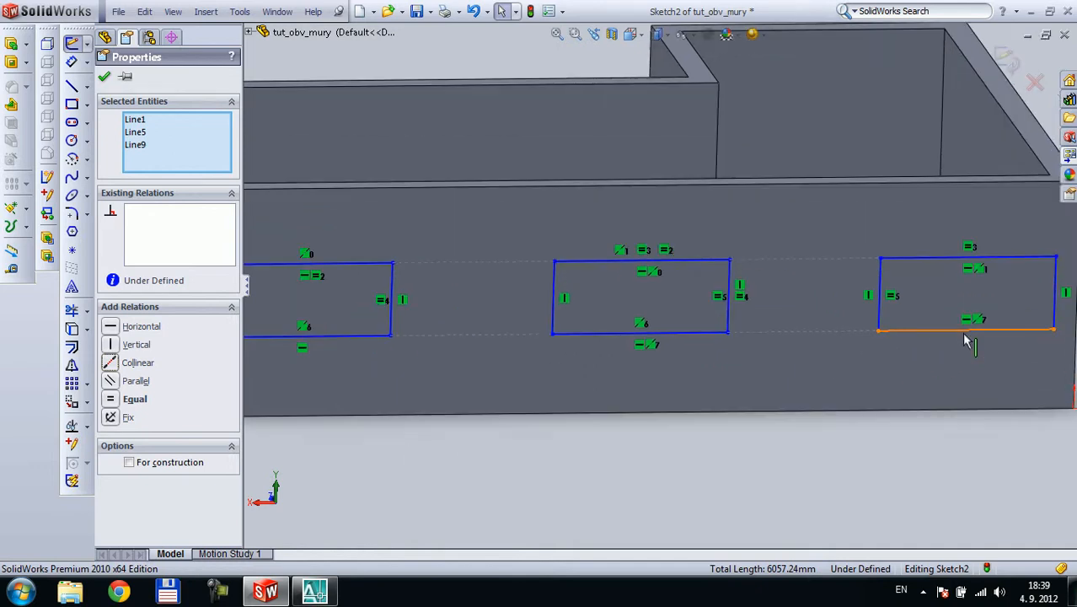
pyautogui.scroll(1, 965, 335)
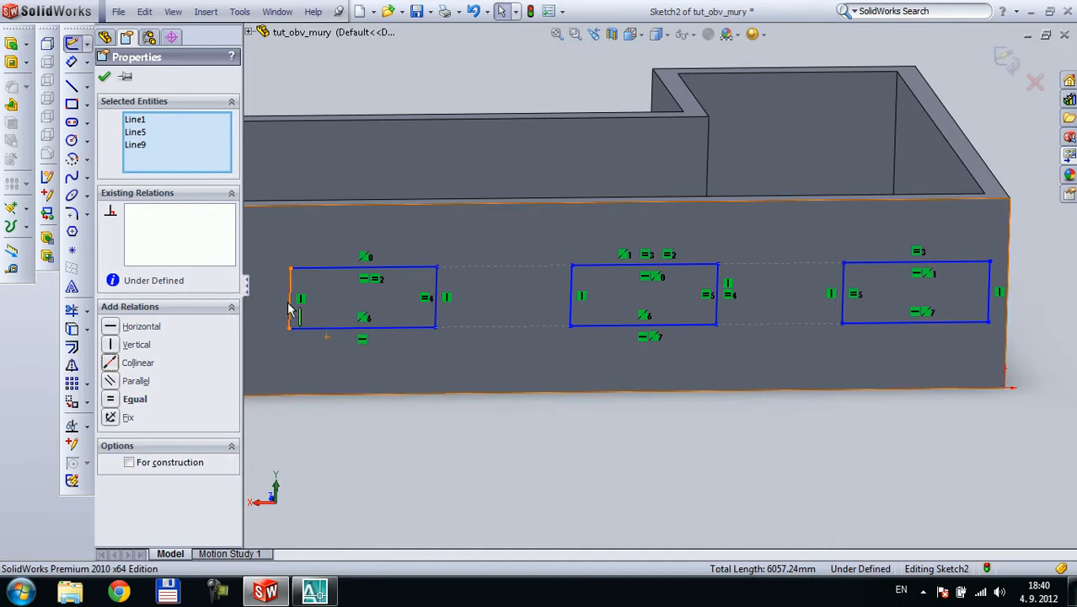
# - Make the remaining vertical side of each of the three rectangles equal in length
pyautogui.click(291, 309)
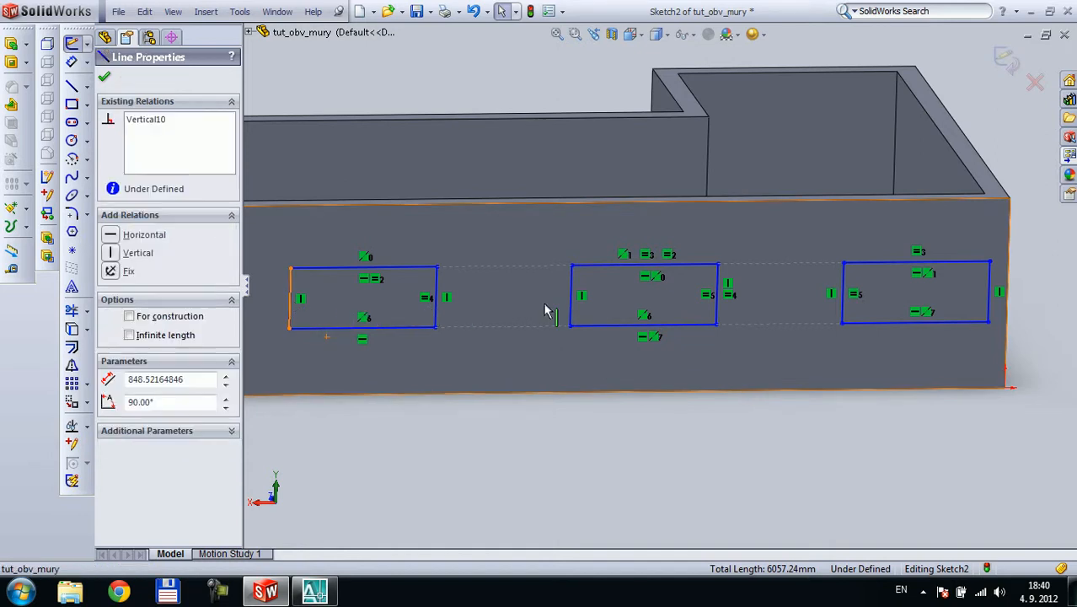
pyautogui.keyDown('ctrl'); pyautogui.click(990, 299); pyautogui.keyUp('ctrl')
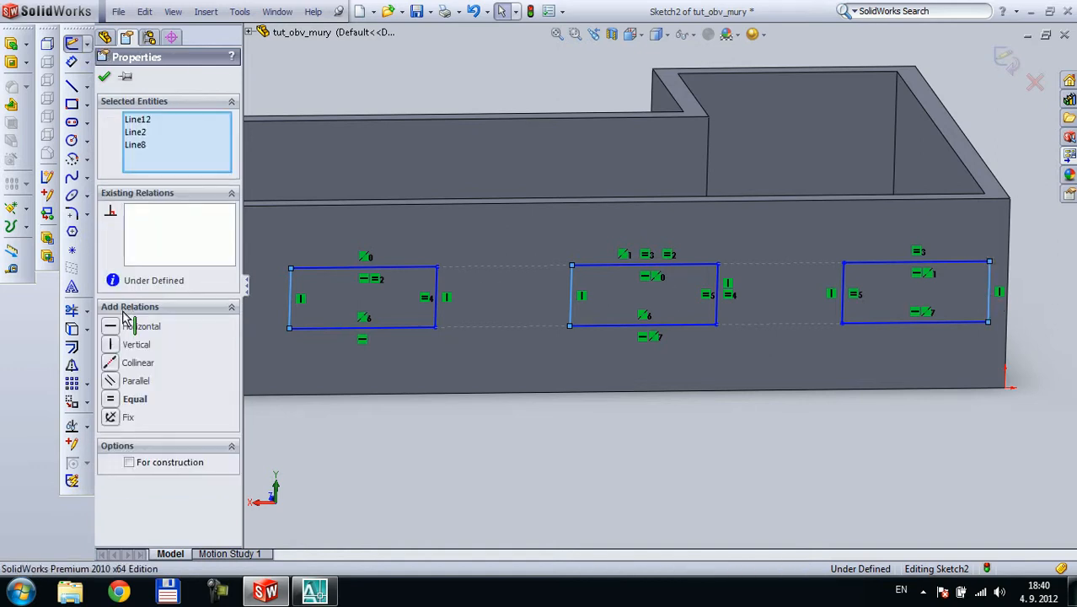
pyautogui.click(113, 402)
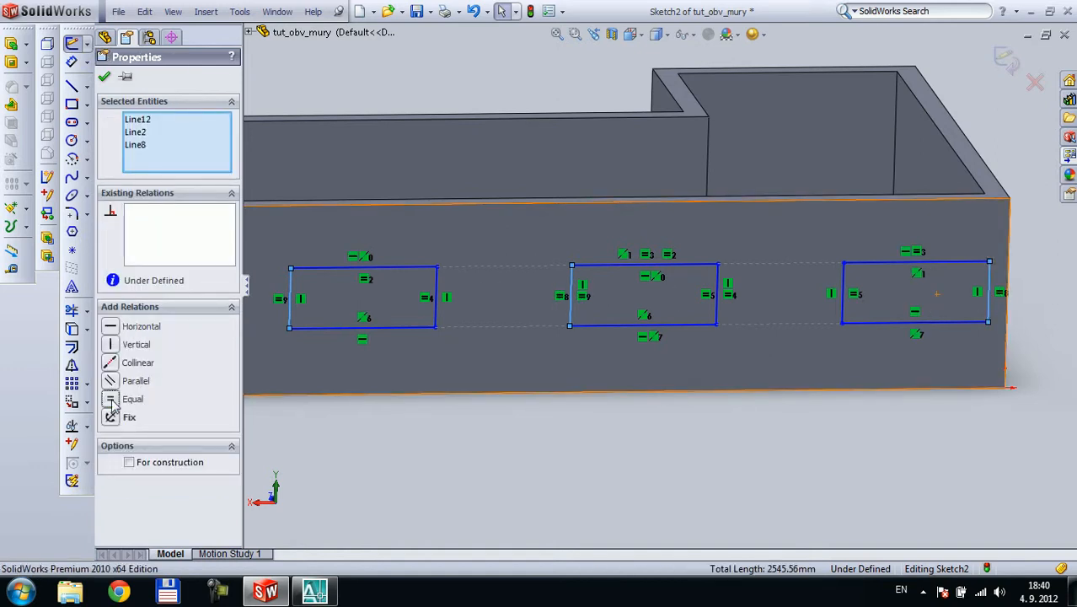
# - Add a perpendicular relation between the left and bottom edges of the rectangle farthest from the origin, and delete that relation
pyautogui.click(301, 327)
pyautogui.keyDown('ctrl'); pyautogui.click(291, 314); pyautogui.keyUp('ctrl')
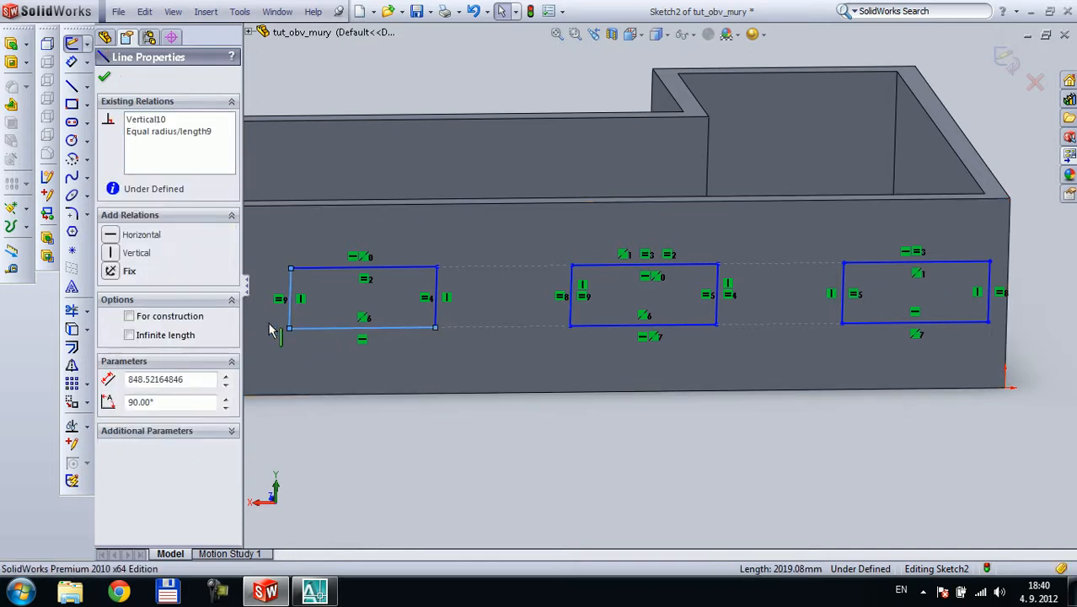
pyautogui.click(112, 383)
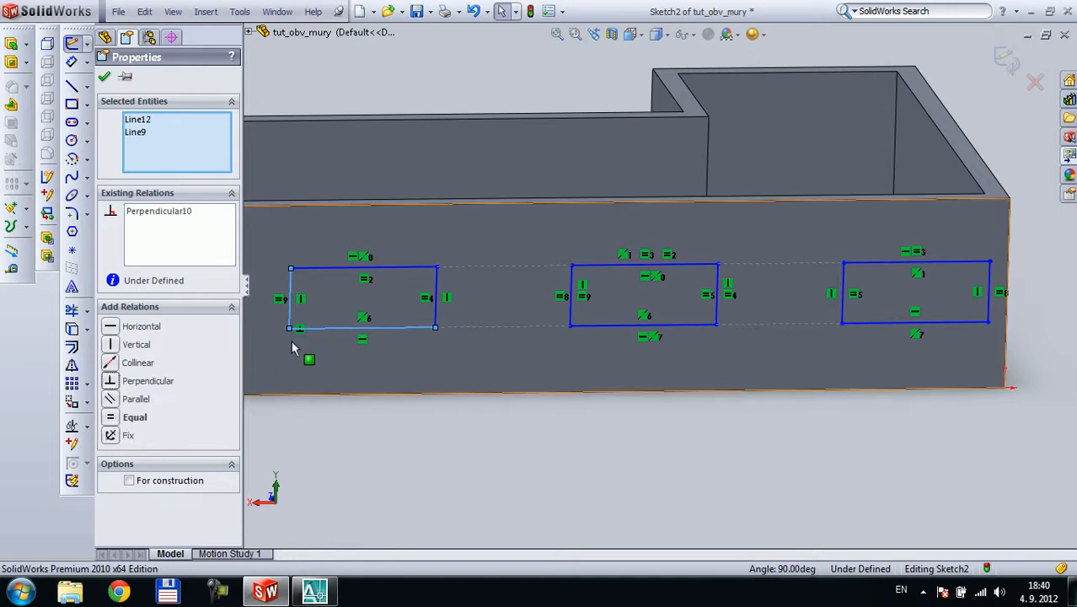
pyautogui.scroll(-3, 305, 342)
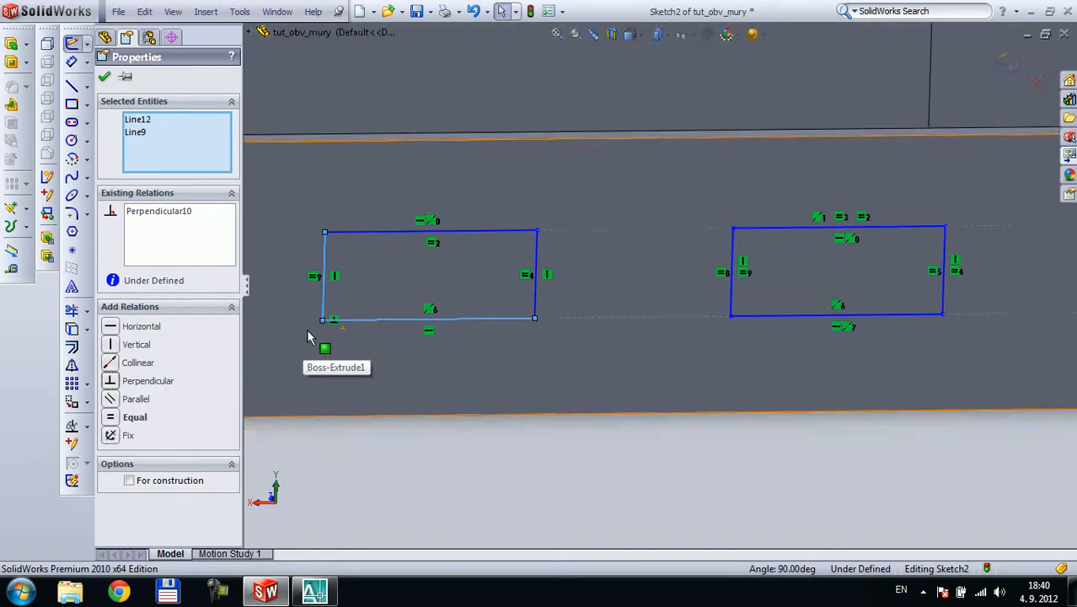
pyautogui.press('Escape')
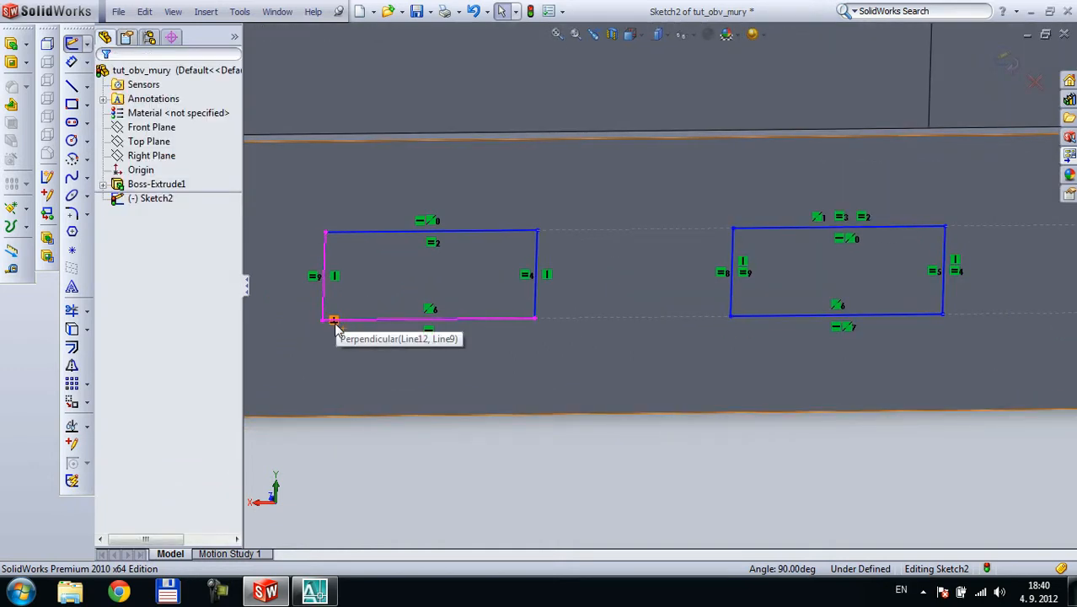
pyautogui.click(334, 322)
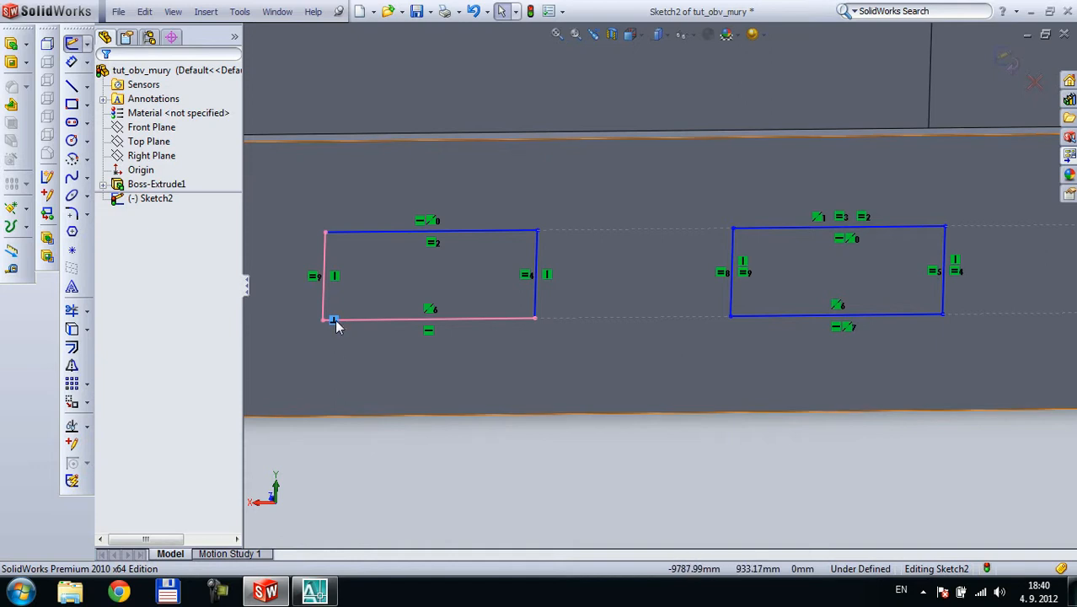
pyautogui.press('Delete')
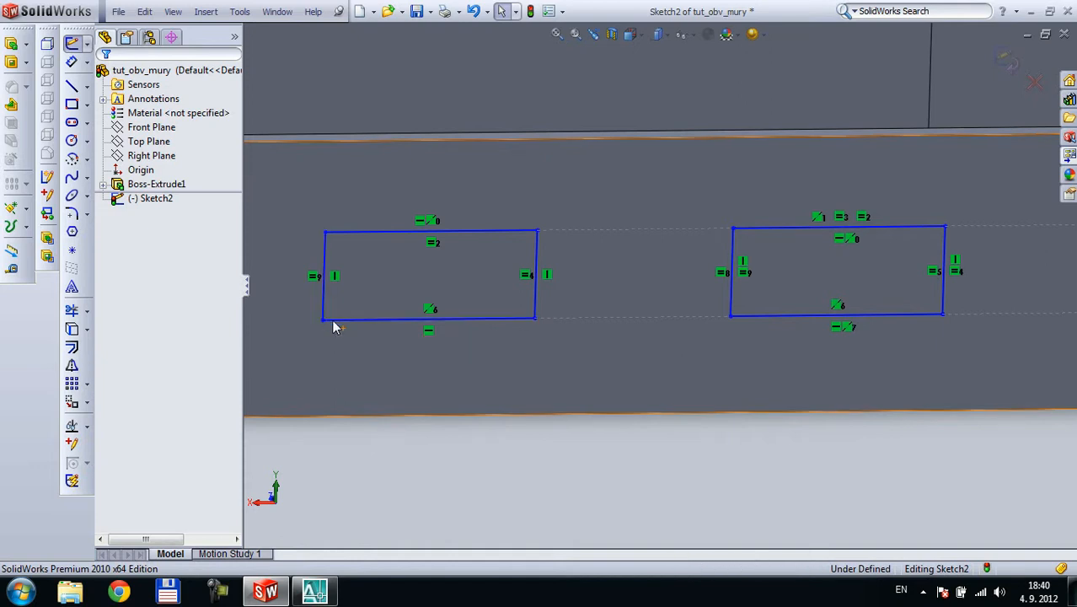
# - Delete the equal-length relations on the left vertical sides of the three rectangles
pyautogui.click(313, 277)
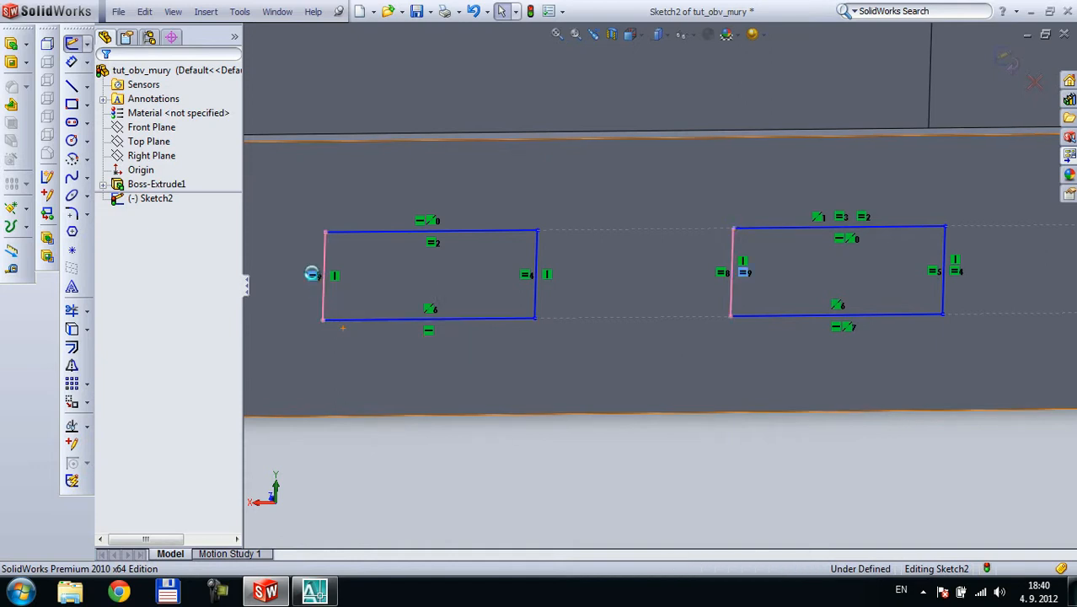
pyautogui.press('Delete')
pyautogui.click(722, 274)
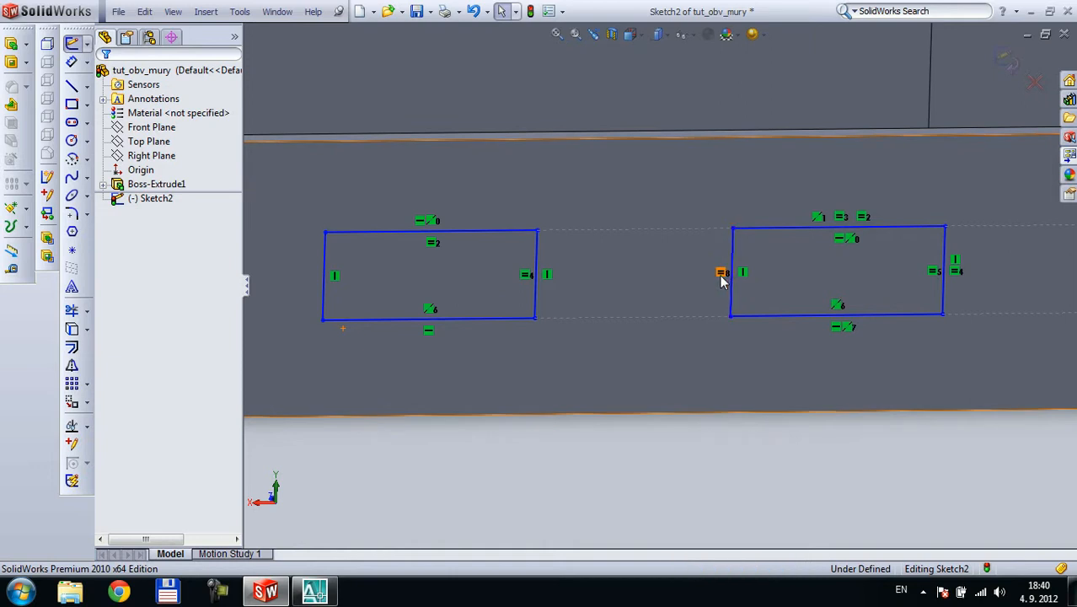
pyautogui.press('Delete')
# - Delete the collinear relations linking the bottom edges of the three rectangles
pyautogui.click(430, 312)
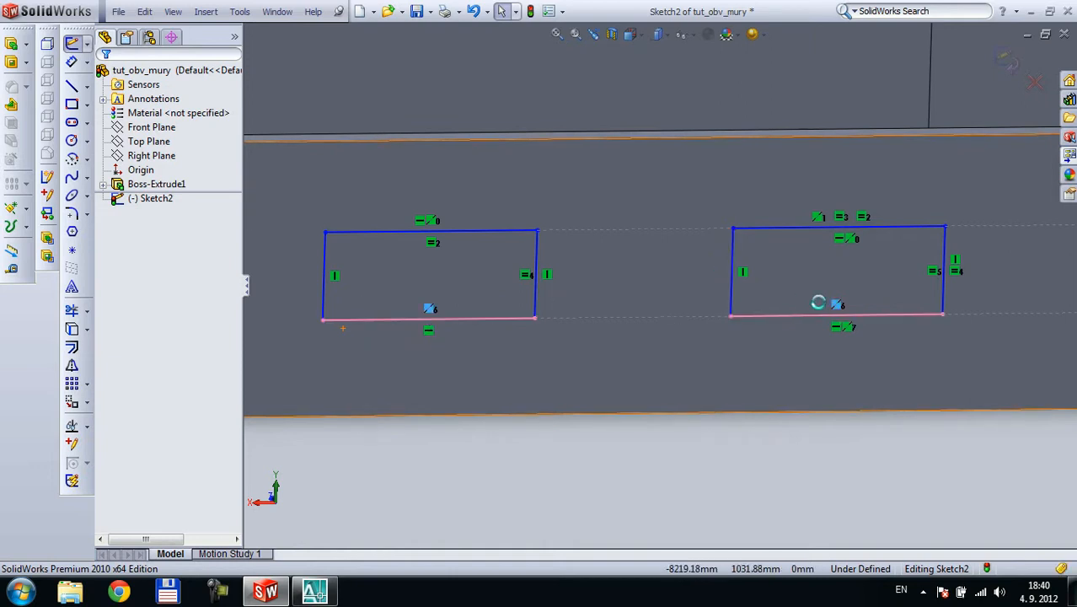
pyautogui.press('Delete')
pyautogui.moveTo(839, 333)
pyautogui.mouseDown()
pyautogui.moveTo(582, 319)
pyautogui.moveTo(410, 237)
pyautogui.moveTo(758, 233)
pyautogui.moveTo(611, 236)
pyautogui.moveTo(541, 331)
pyautogui.mouseUp()
# - Delete the equal relation between the middle rectangle's right side and the left side of the rectangle nearest the origin
pyautogui.press('f')
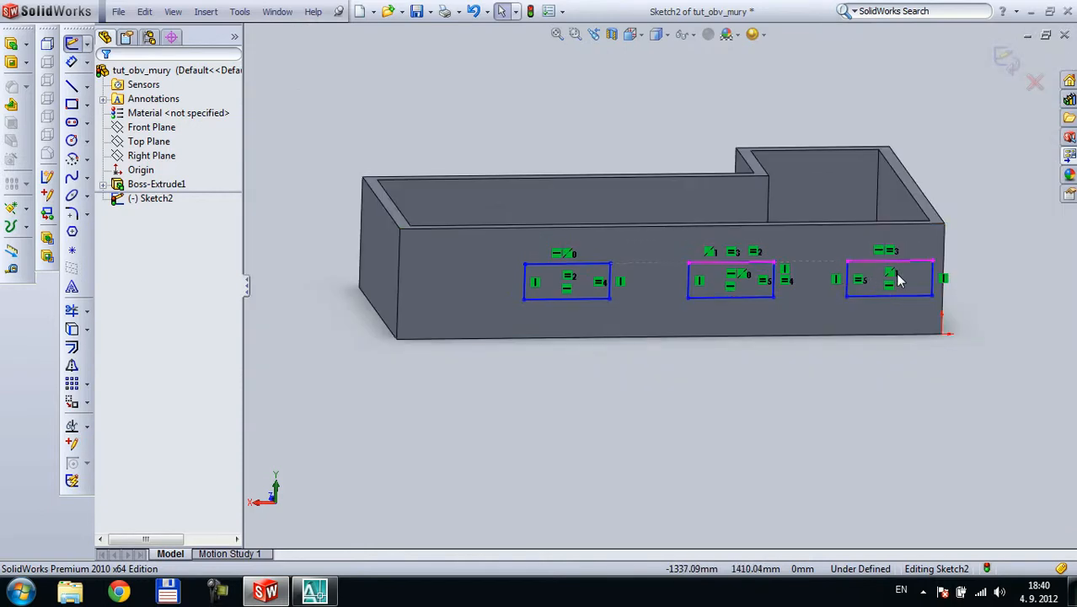
pyautogui.scroll(-3, 899, 278)
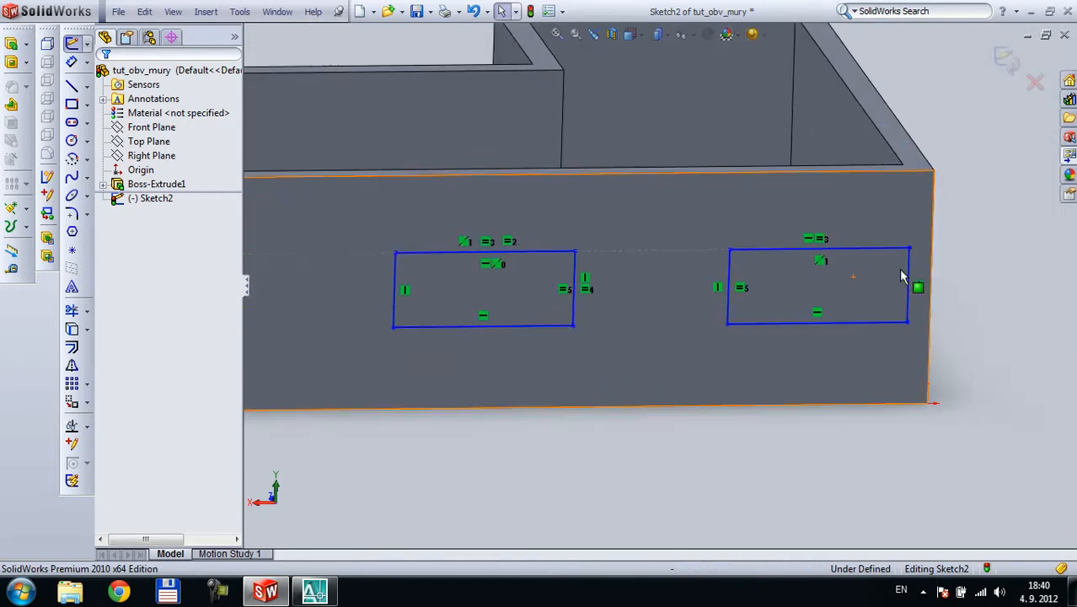
pyautogui.click(742, 290)
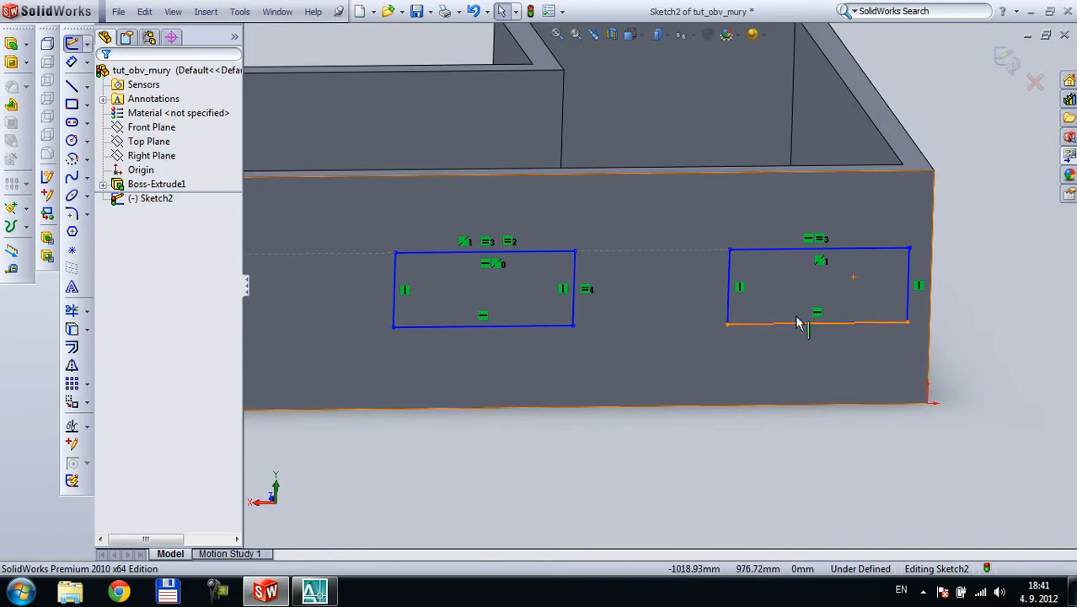
# - Dimension the bottom edge of the rectangle farthest from the origin and set its width to 1850 mm
pyautogui.scroll(5, 540, 288)
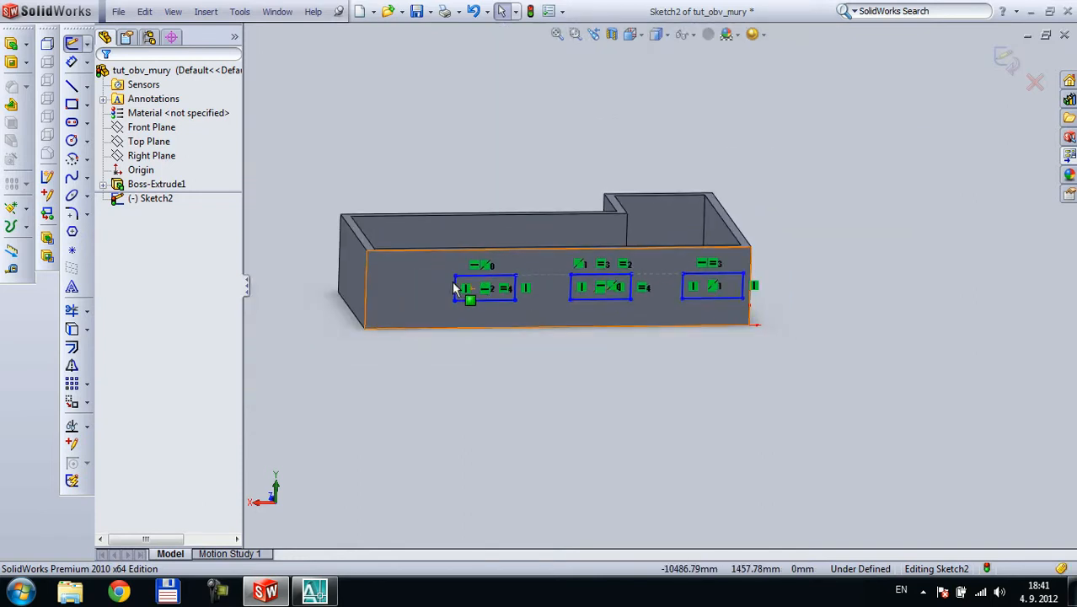
pyautogui.scroll(-3, 498, 287)
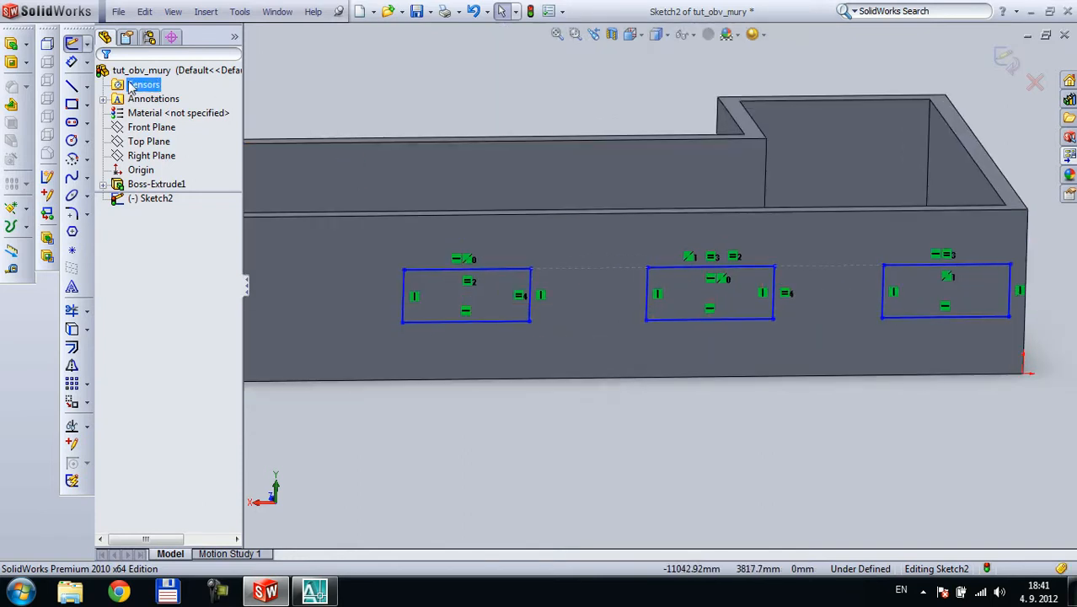
pyautogui.click(72, 65)
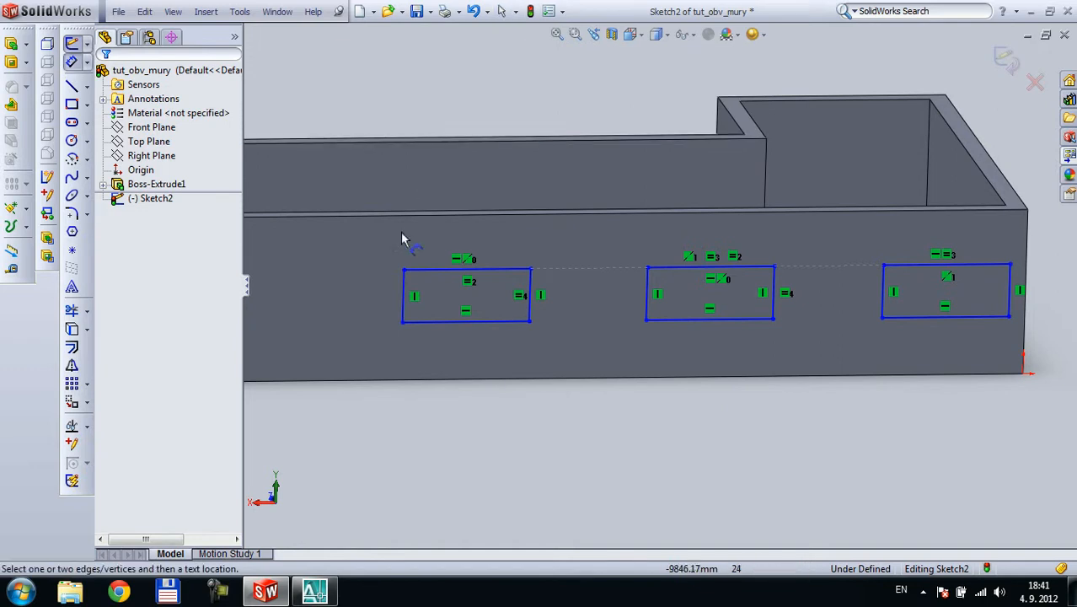
pyautogui.click(452, 324)
pyautogui.click(447, 353)
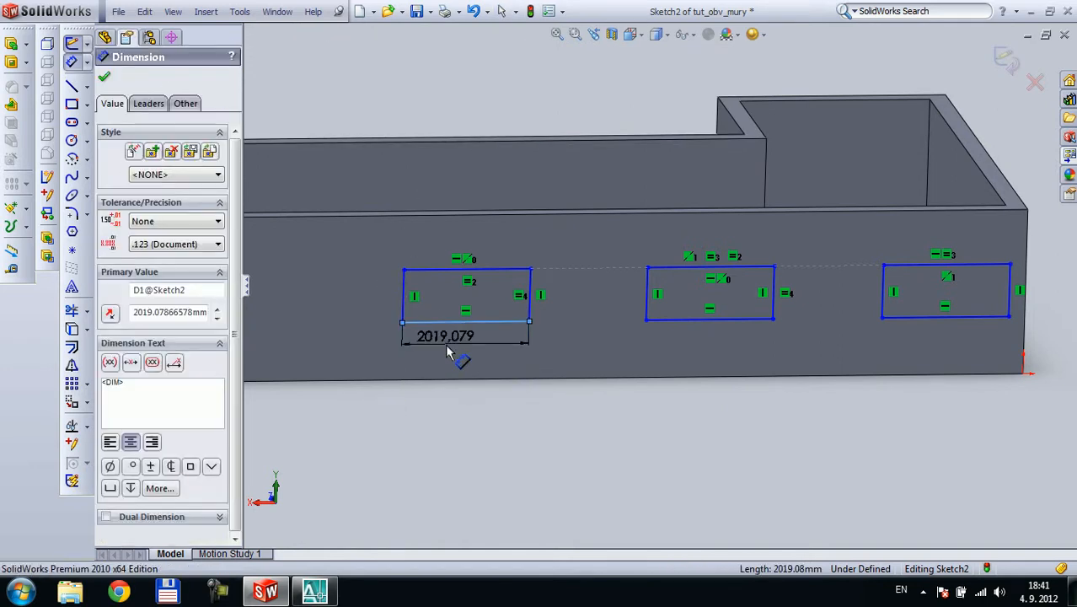
pyautogui.write('1850')
pyautogui.press('Return')
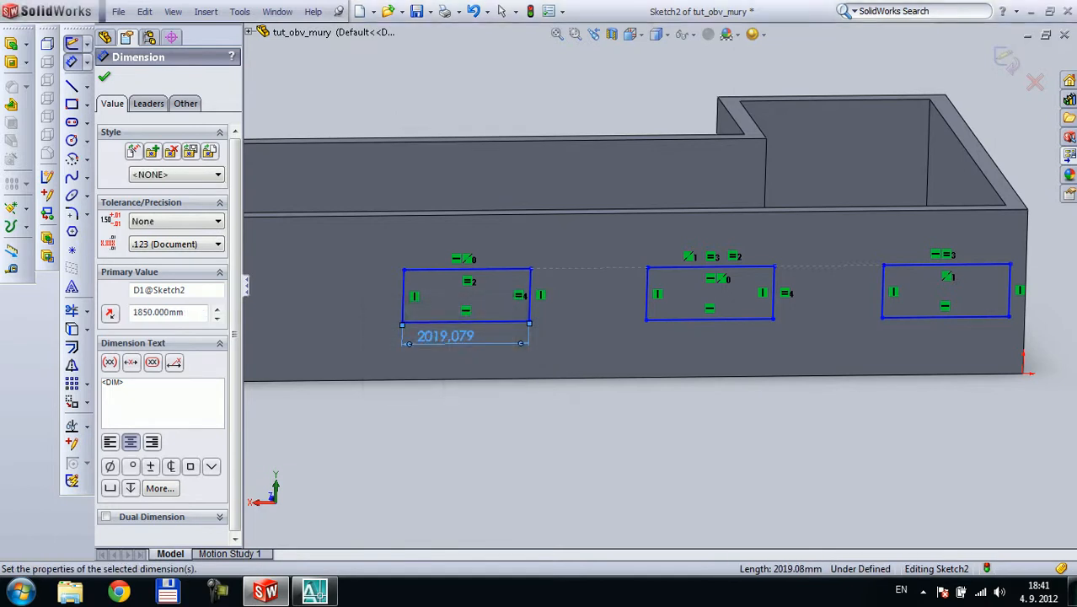
# - Dimension the left side of the same rectangle, set its height to 1500 mm, and finish dimensioning
pyautogui.click(404, 308)
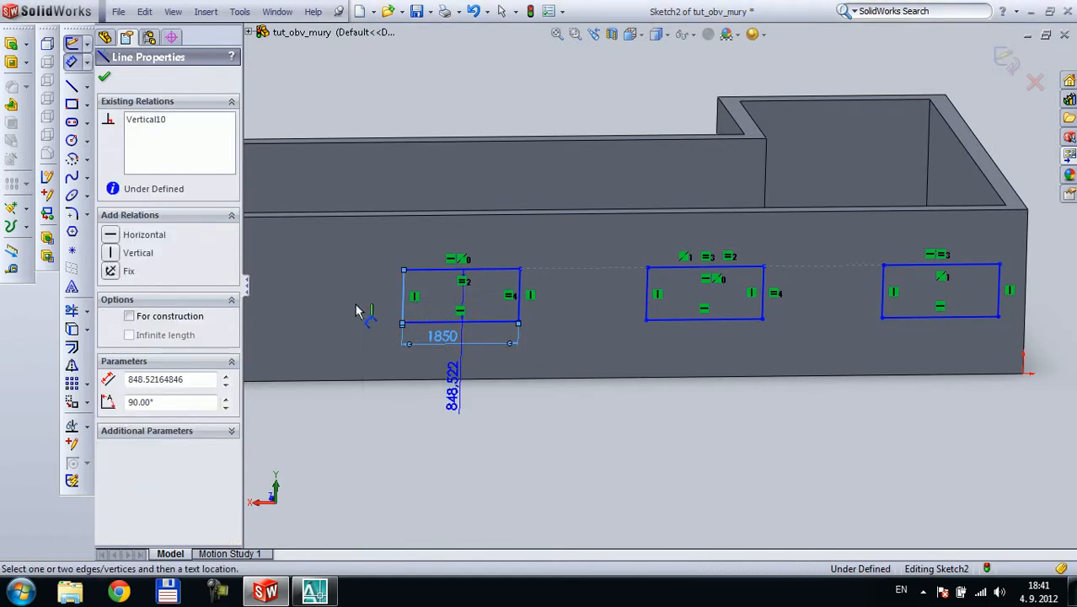
pyautogui.click(357, 311)
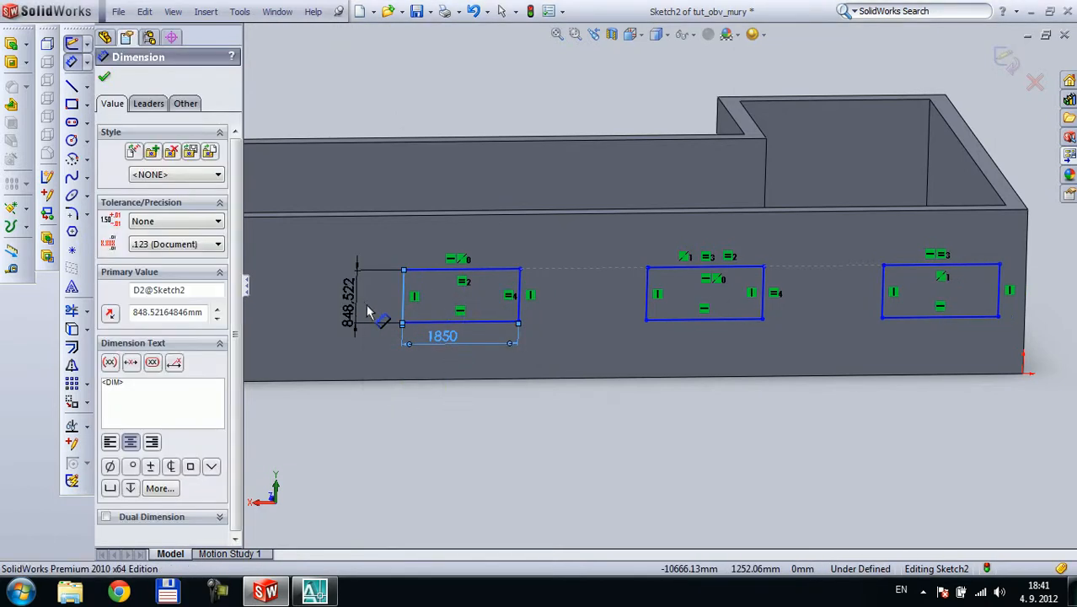
pyautogui.write('1500')
pyautogui.press('Return')
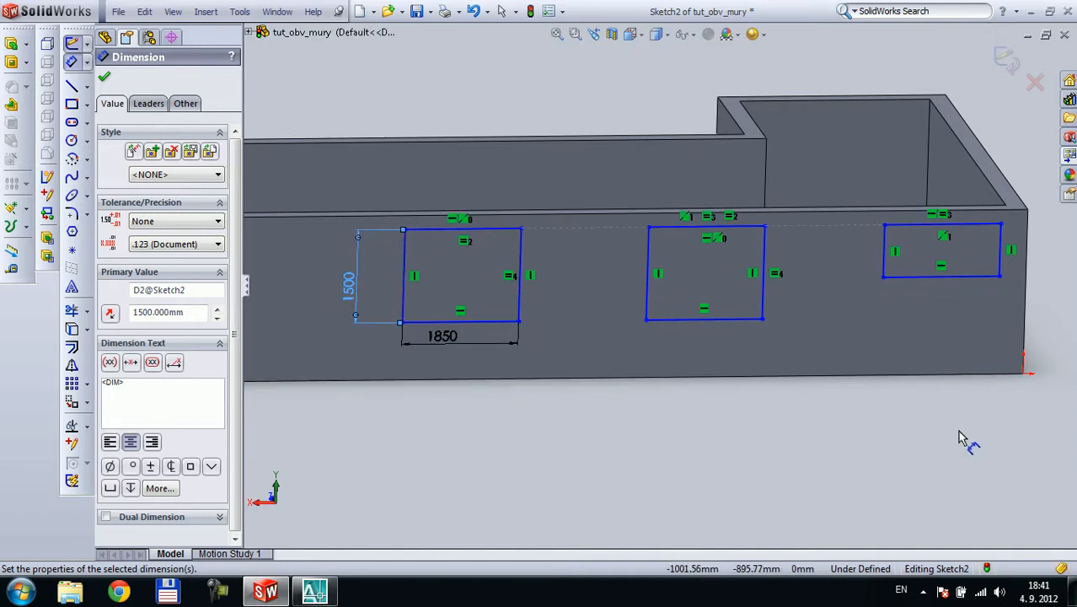
pyautogui.press('Escape')
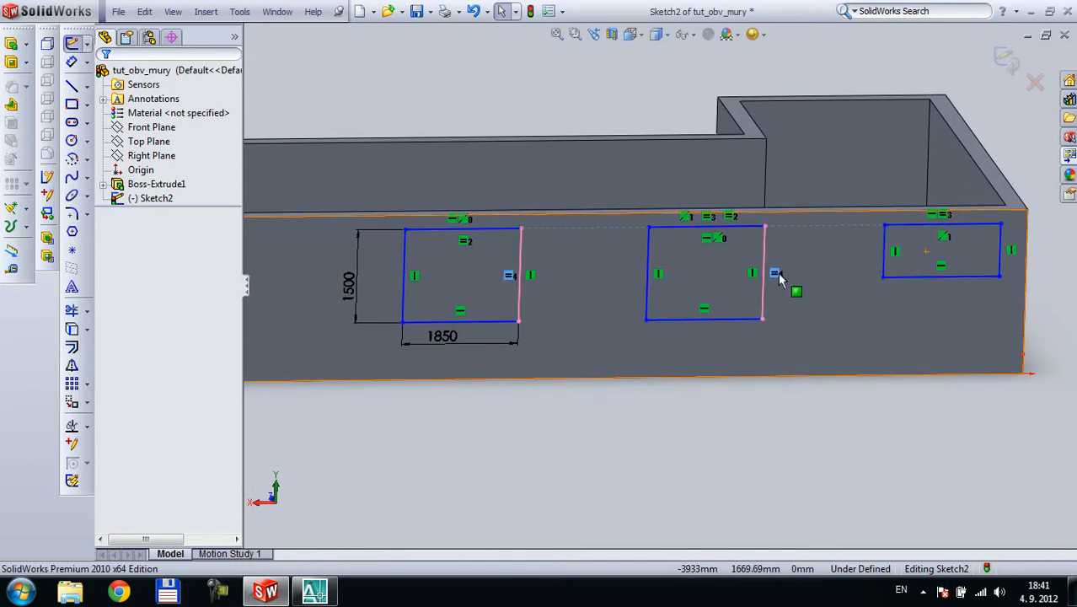
# - Inspect the equal relation between the right sides of the farthest and middle rectangles
pyautogui.click(777, 274)
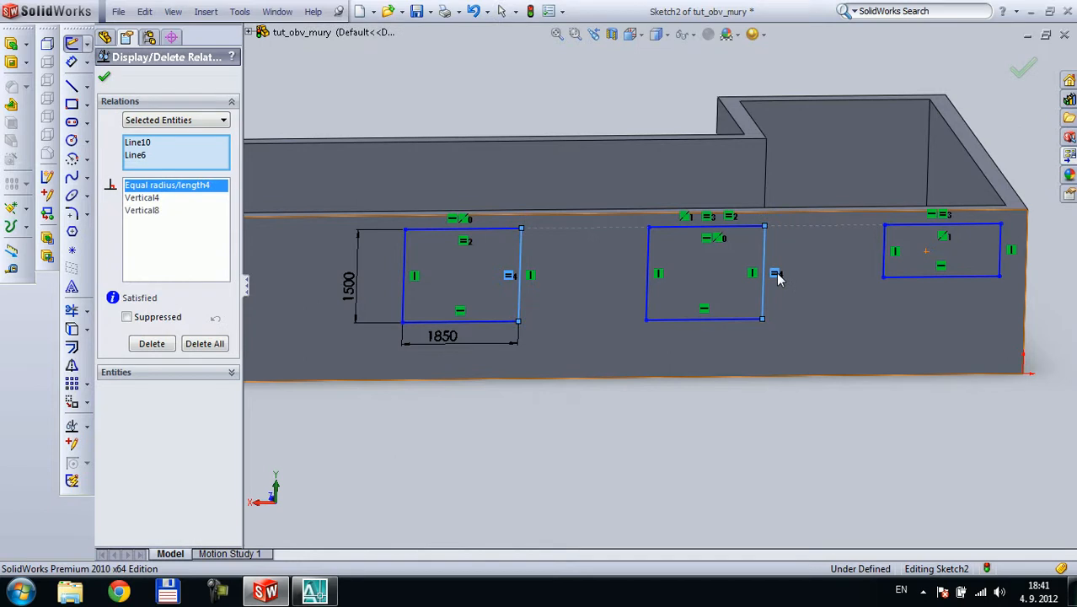
pyautogui.press('Escape')
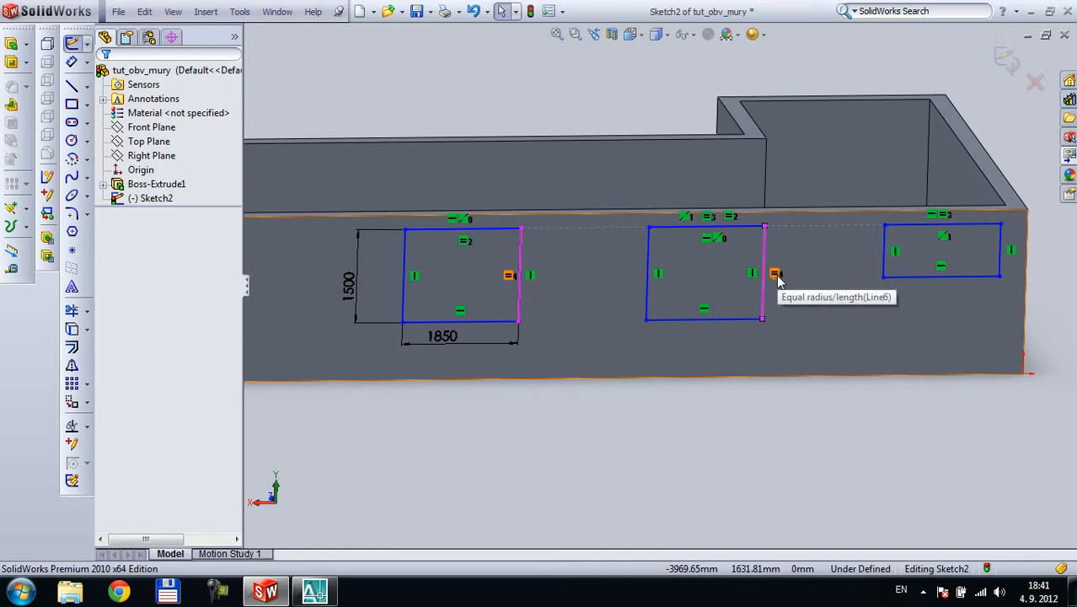
pyautogui.click(172, 11)
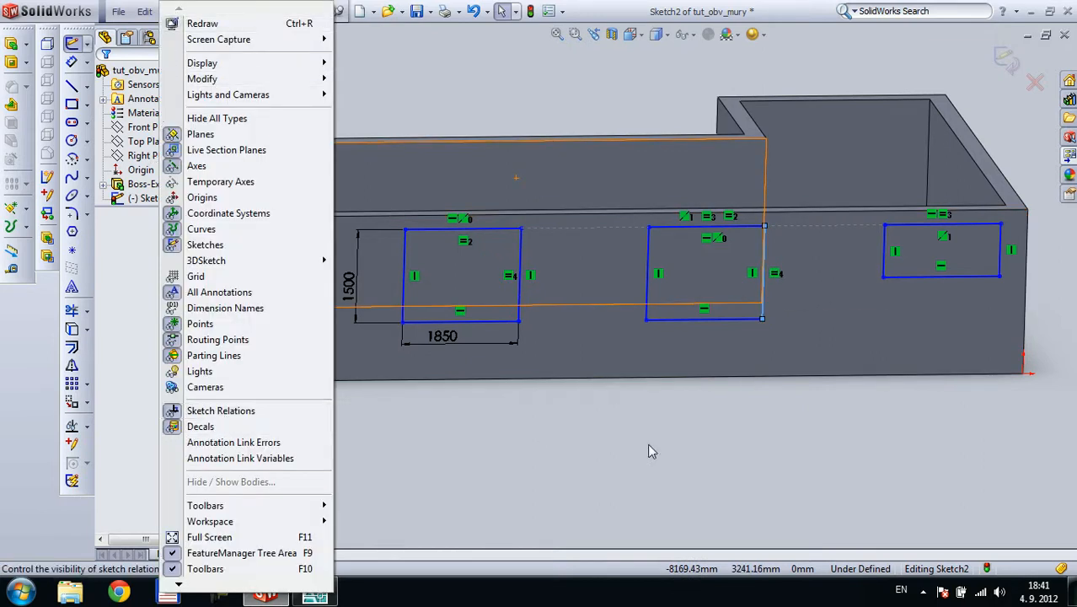
pyautogui.click(693, 429)
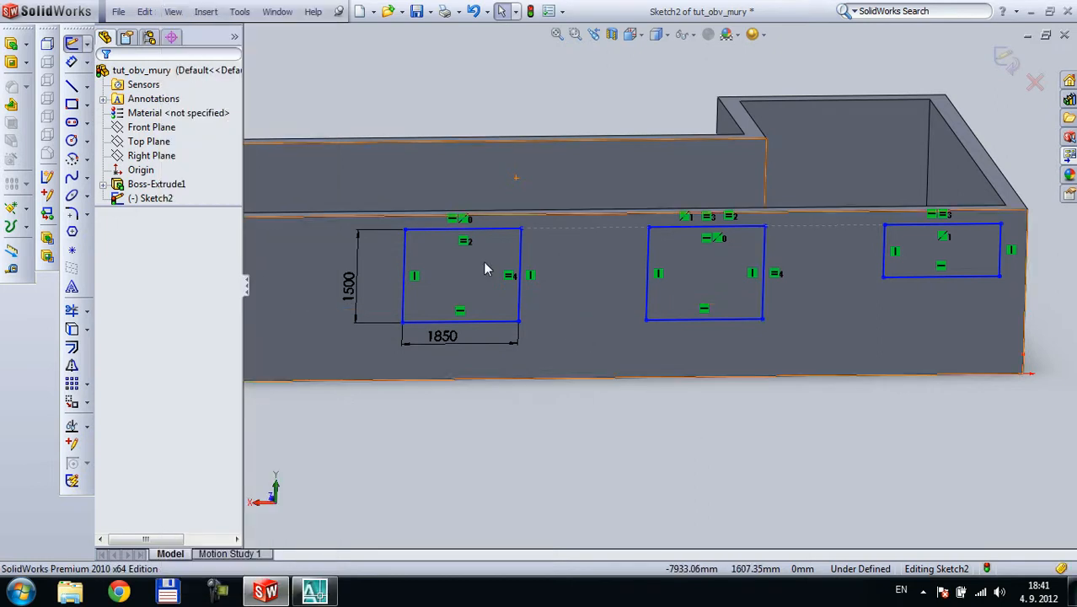
# - Try to add the left side of the rectangle nearest the origin to the existing equal relation of the other two rectangles
pyautogui.click(776, 276)
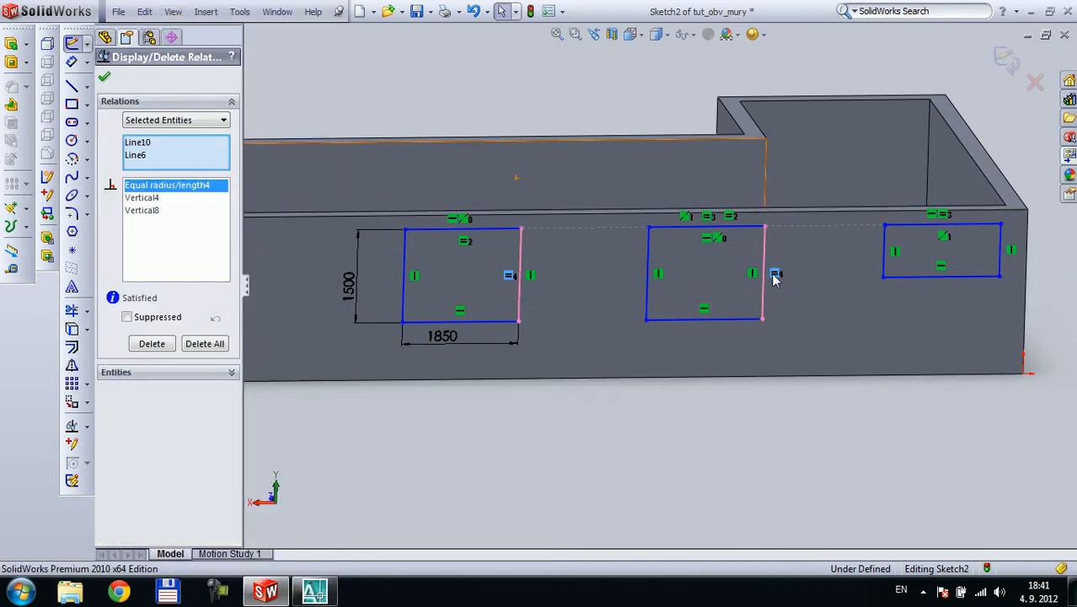
pyautogui.click(146, 158)
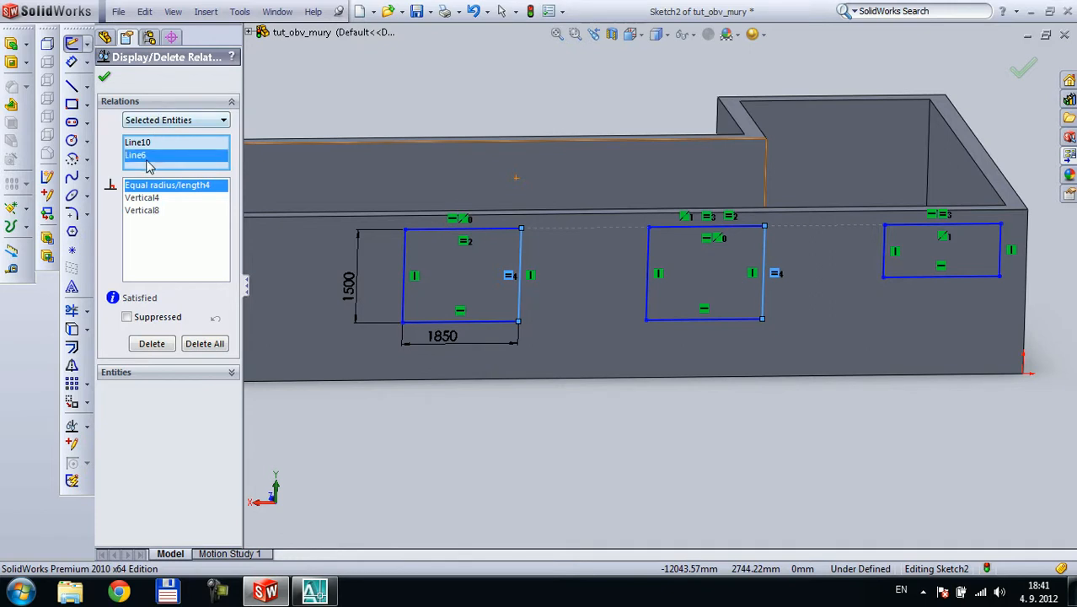
pyautogui.click(887, 258)
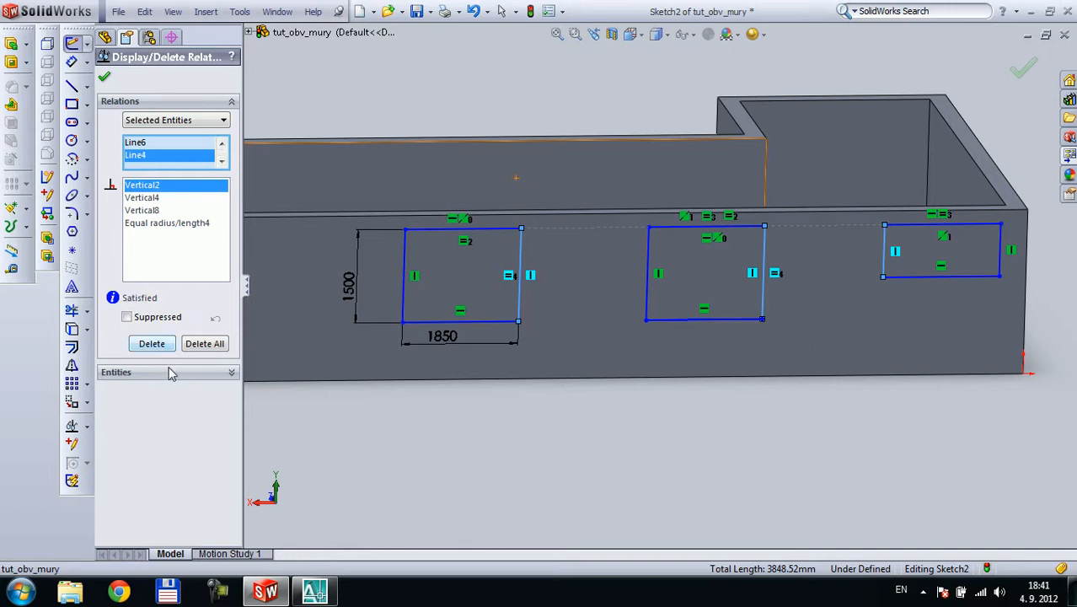
pyautogui.click(105, 79)
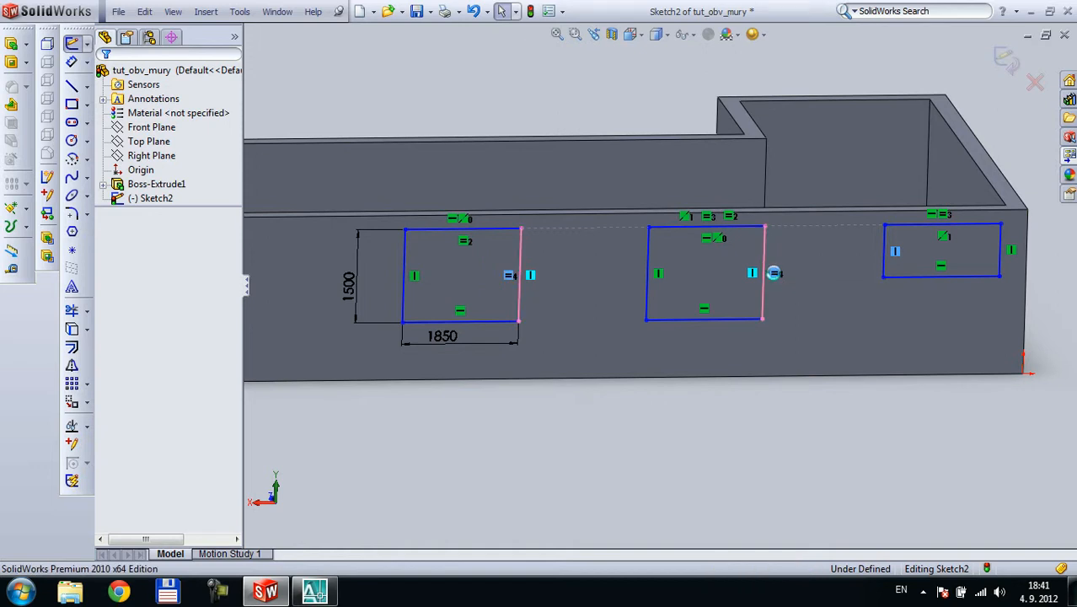
pyautogui.click(774, 272)
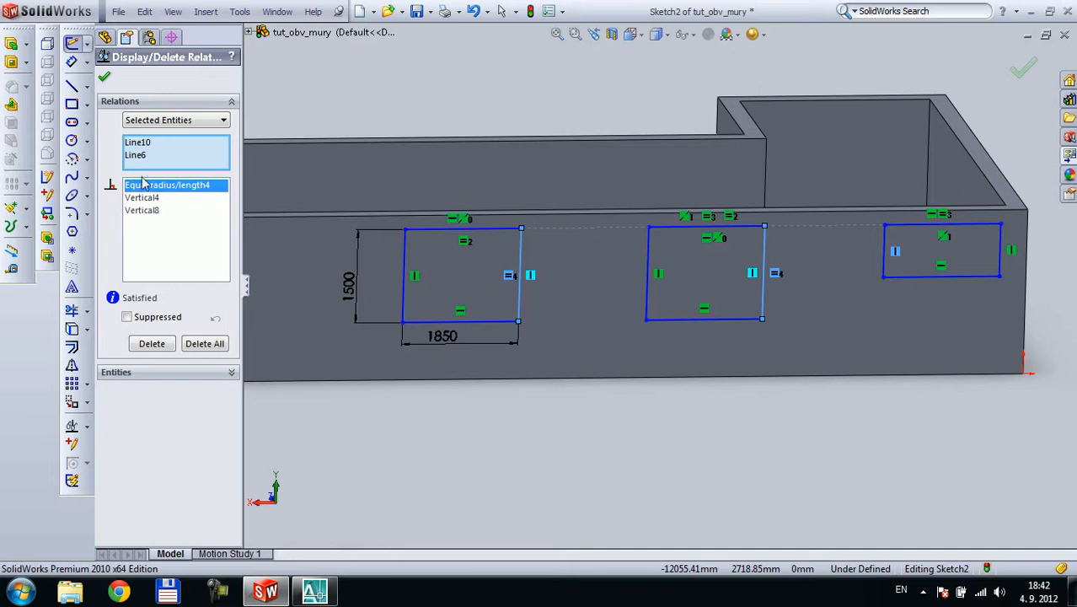
pyautogui.click(105, 76)
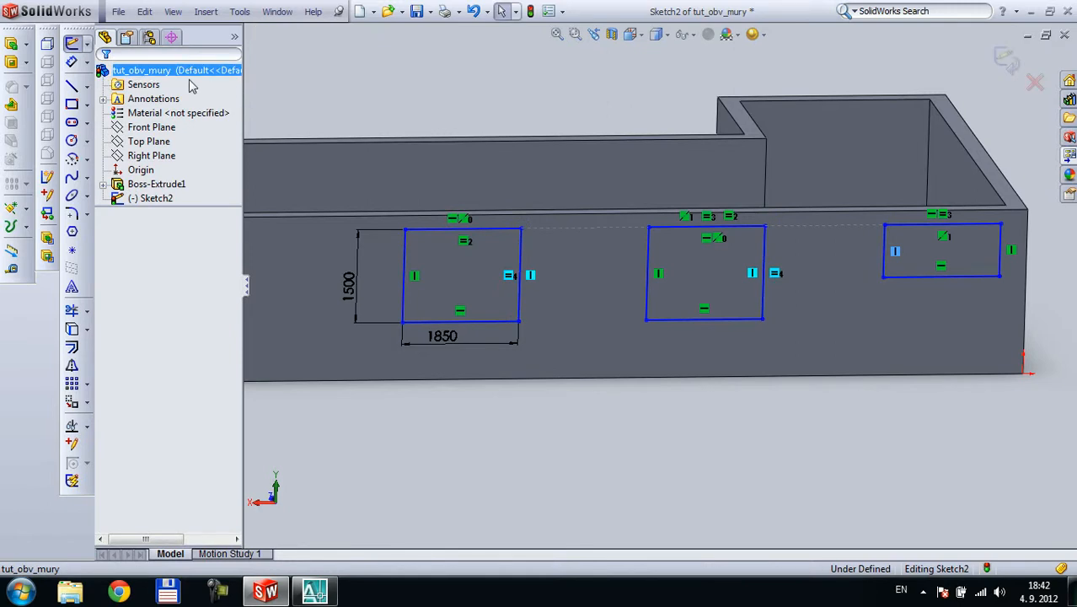
pyautogui.click(149, 38)
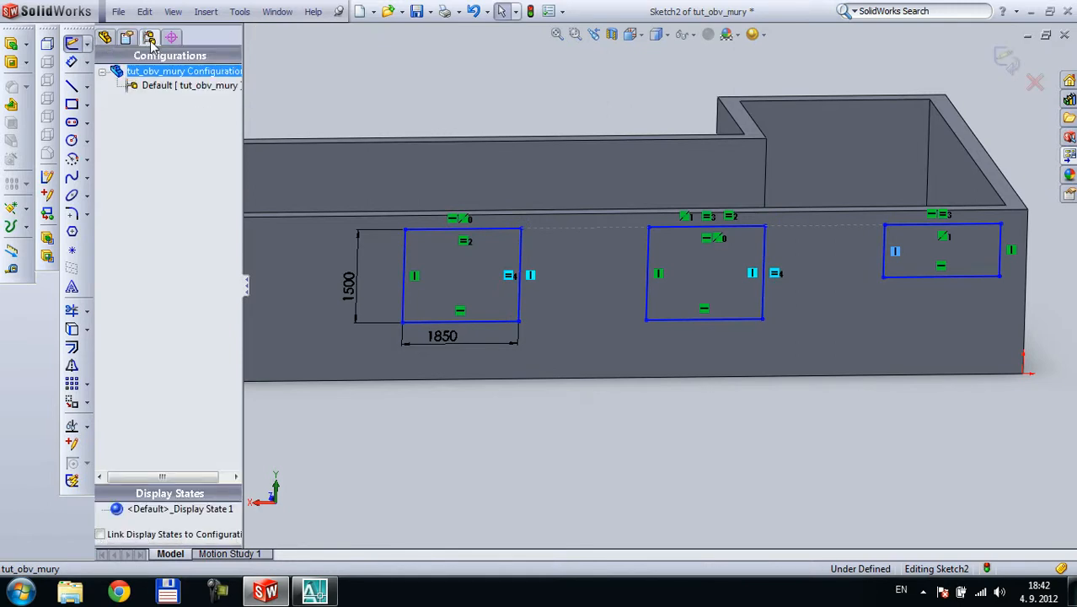
pyautogui.click(126, 38)
pyautogui.click(105, 38)
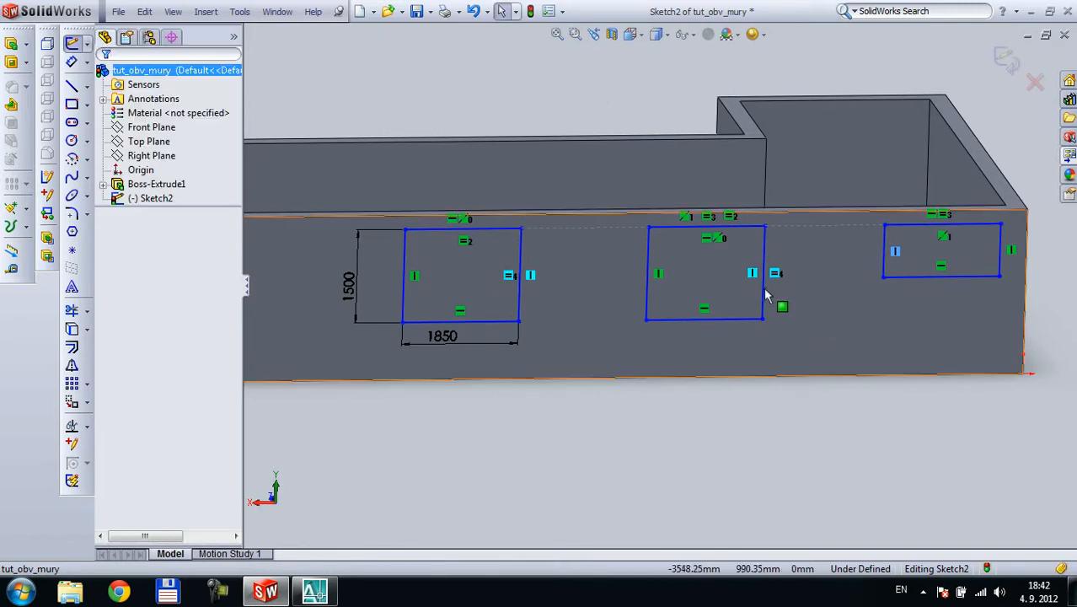
# - Make the left side of the rectangle nearest the origin equal in length to the middle rectangle's right side
pyautogui.click(888, 255)
pyautogui.click(887, 255)
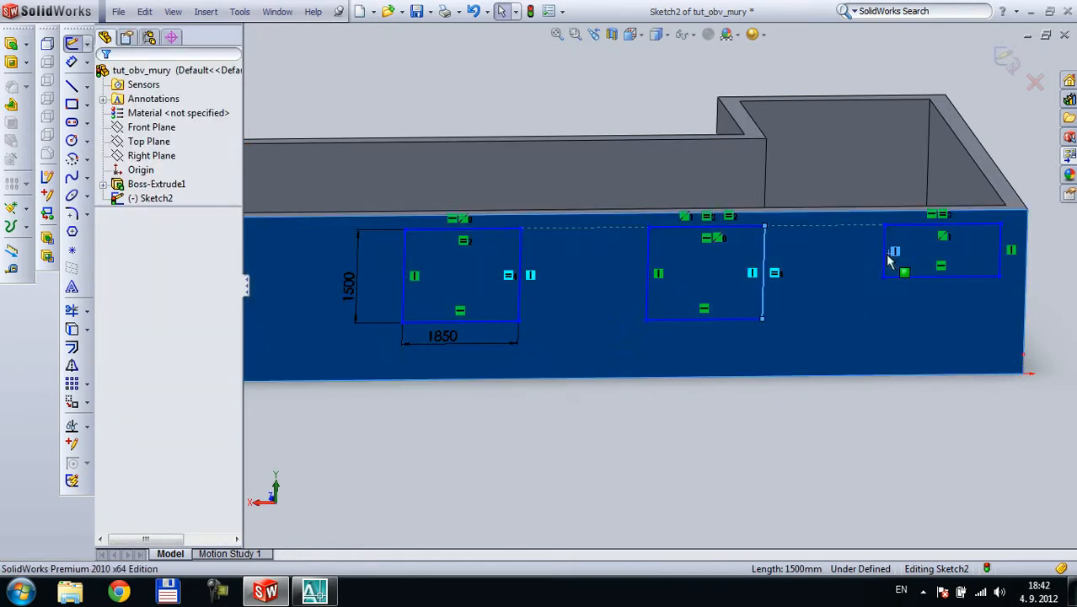
pyautogui.keyDown('ctrl'); pyautogui.click(886, 259); pyautogui.keyUp('ctrl')
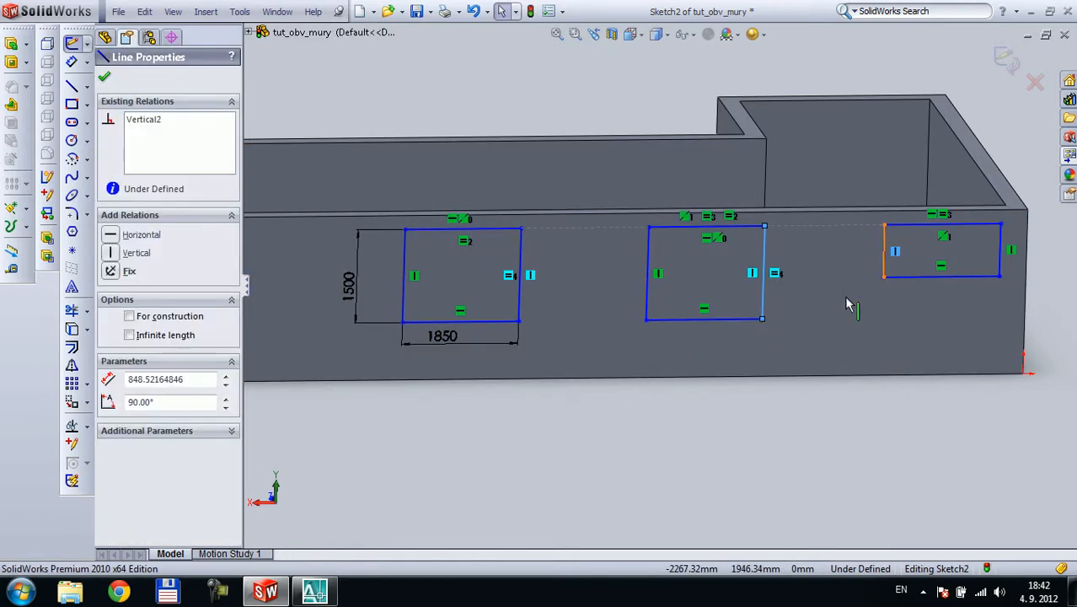
pyautogui.click(849, 304)
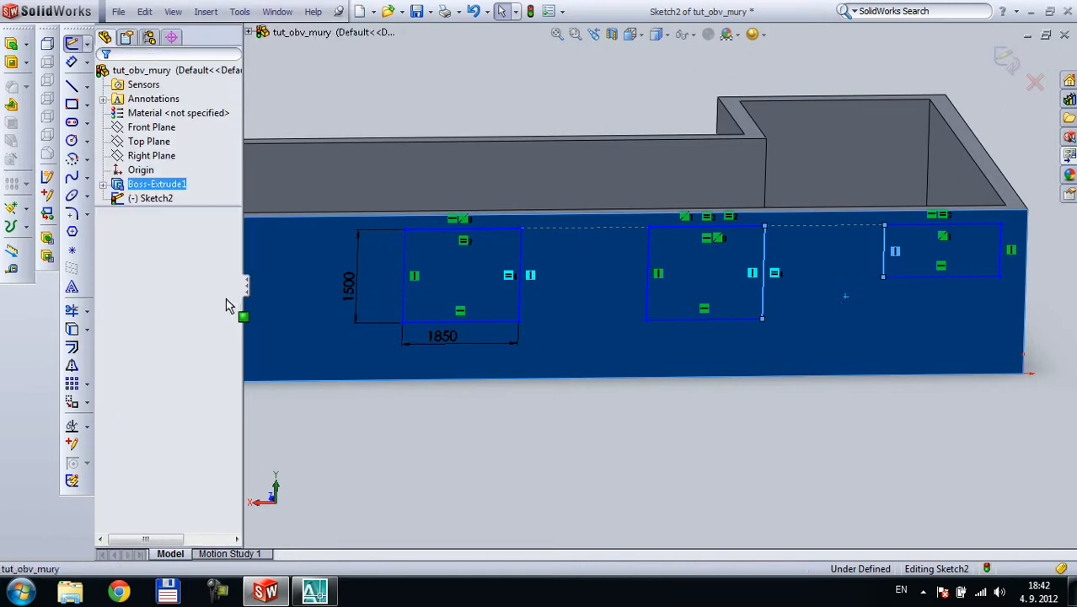
pyautogui.keyDown('ctrl'); pyautogui.click(265, 298); pyautogui.keyUp('ctrl')
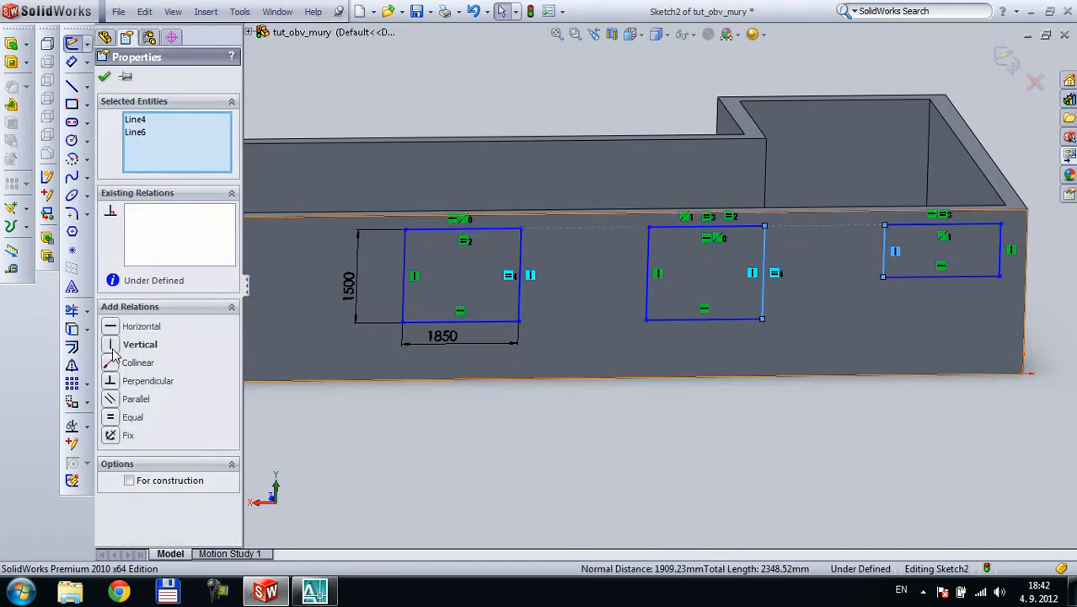
pyautogui.click(113, 419)
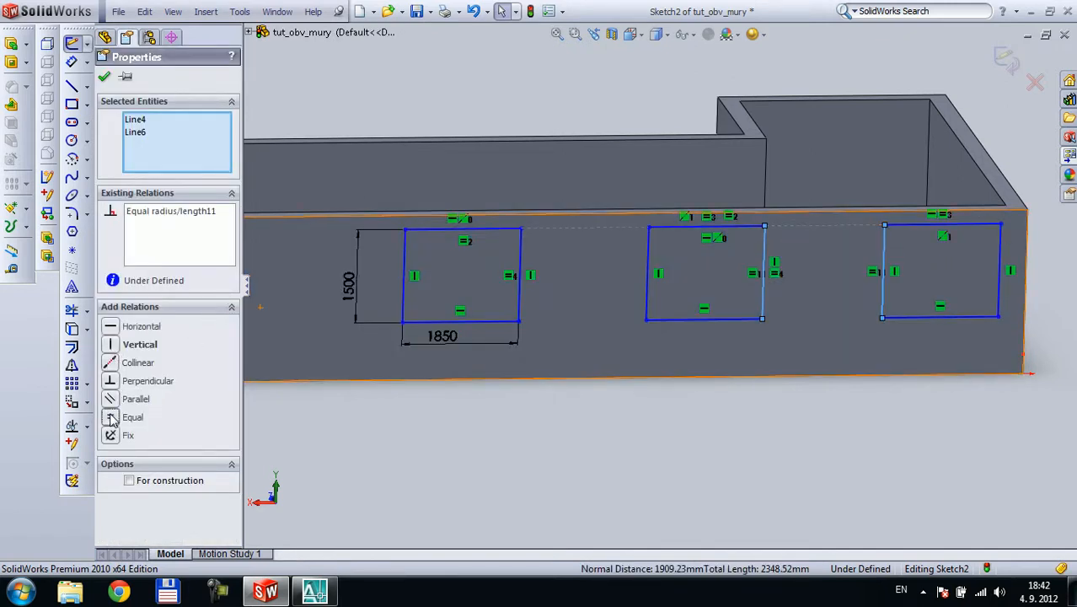
pyautogui.click(937, 394)
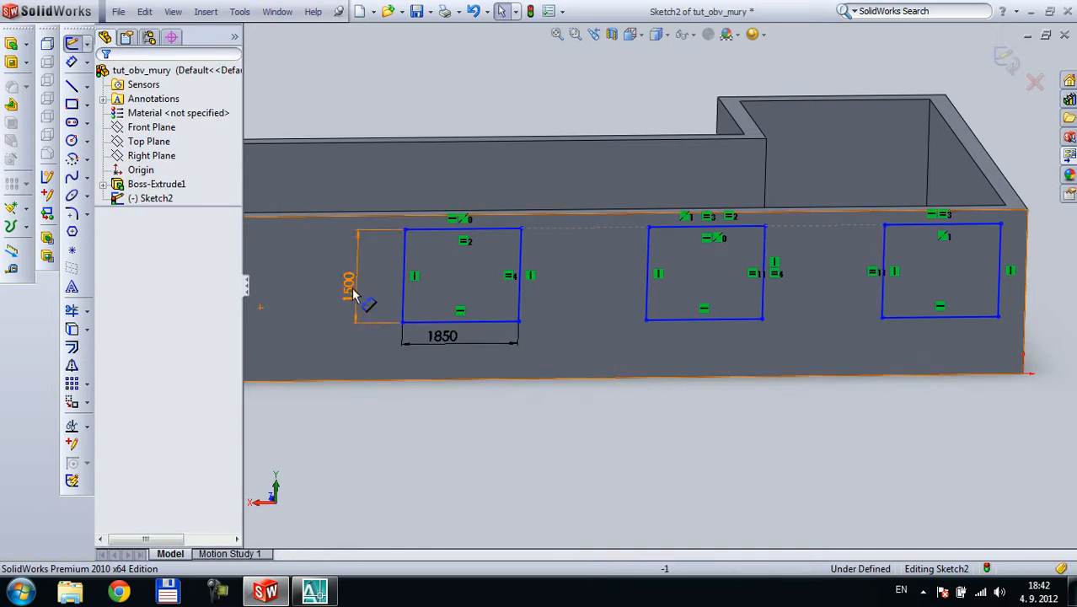
# - Dimension the distance from the wall's bottom edge to the bottom side of the rectangle farthest from the origin and set it to 900 mm
pyautogui.click(71, 61)
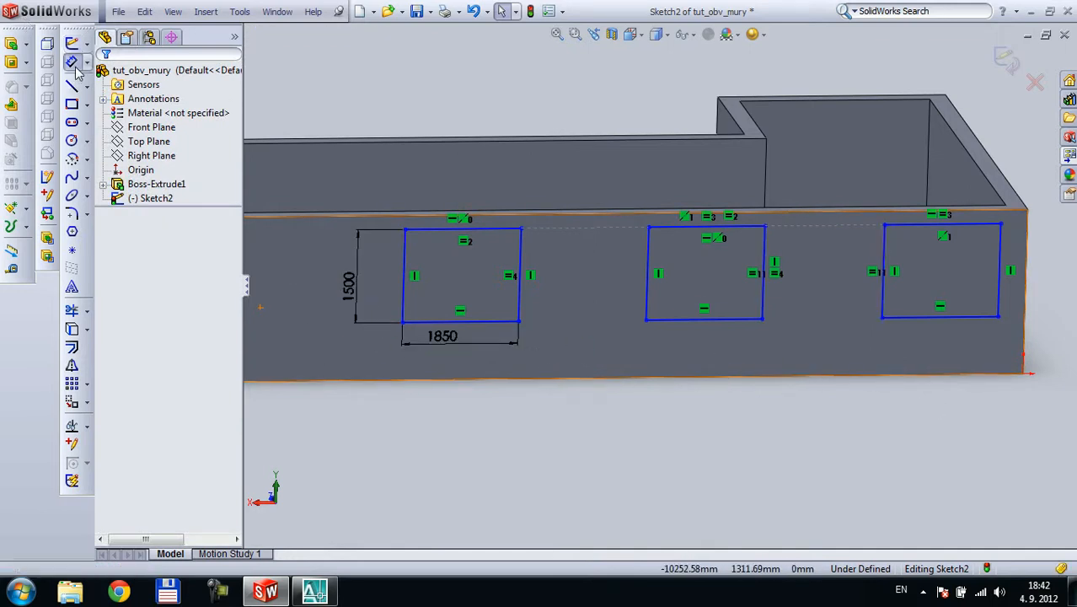
pyautogui.click(563, 382)
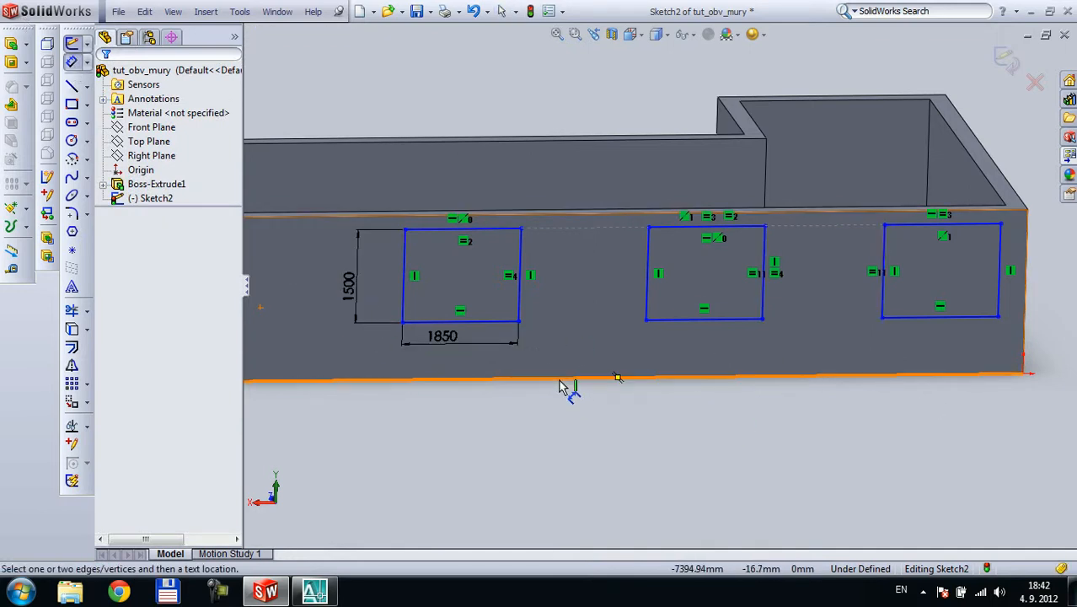
pyautogui.click(516, 322)
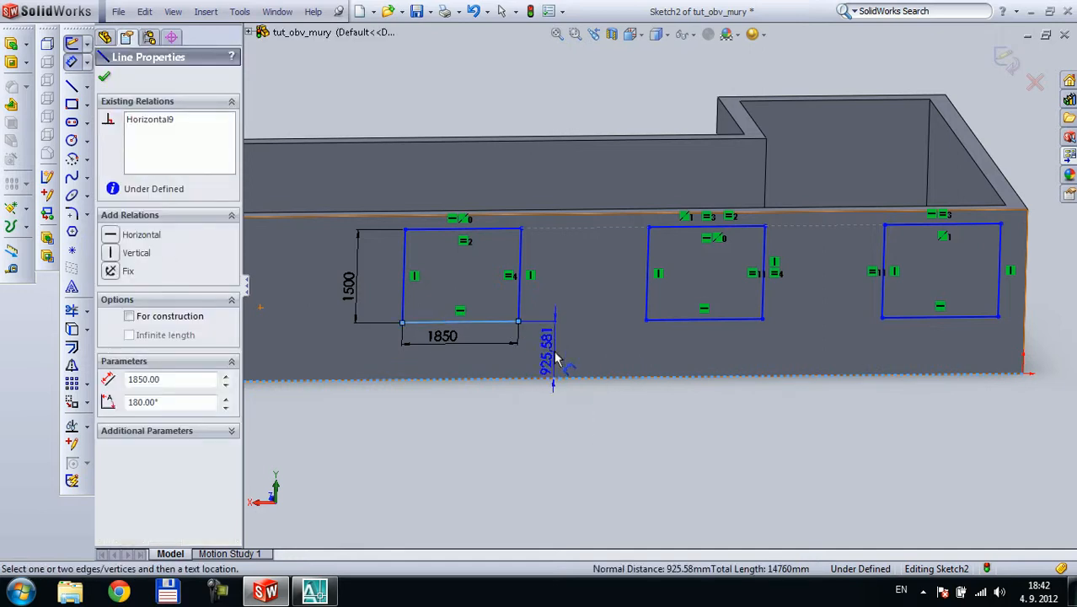
pyautogui.click(555, 358)
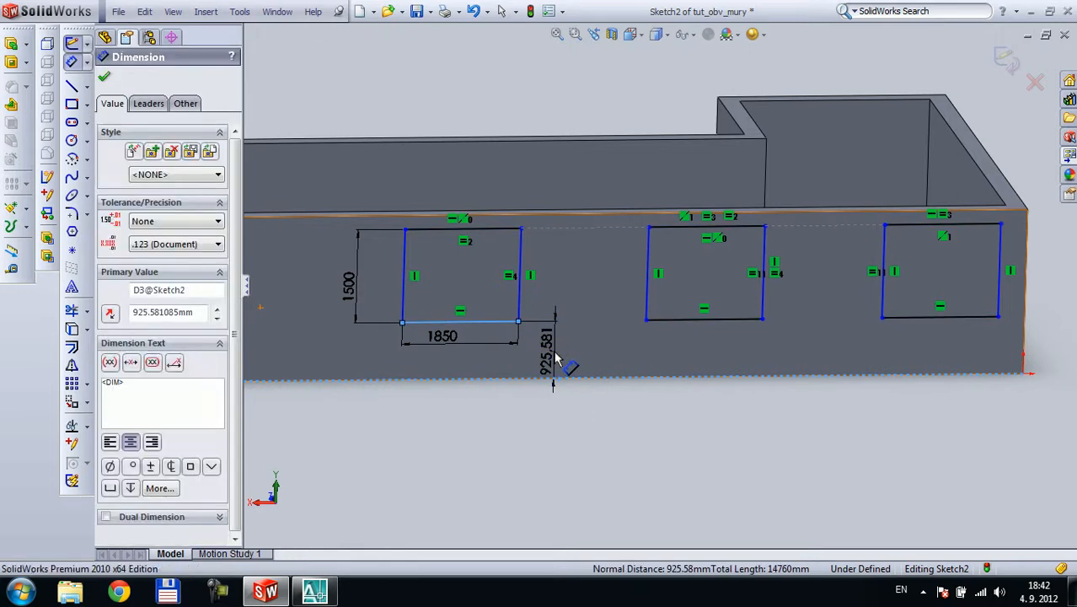
pyautogui.write('900')
pyautogui.press('Return')
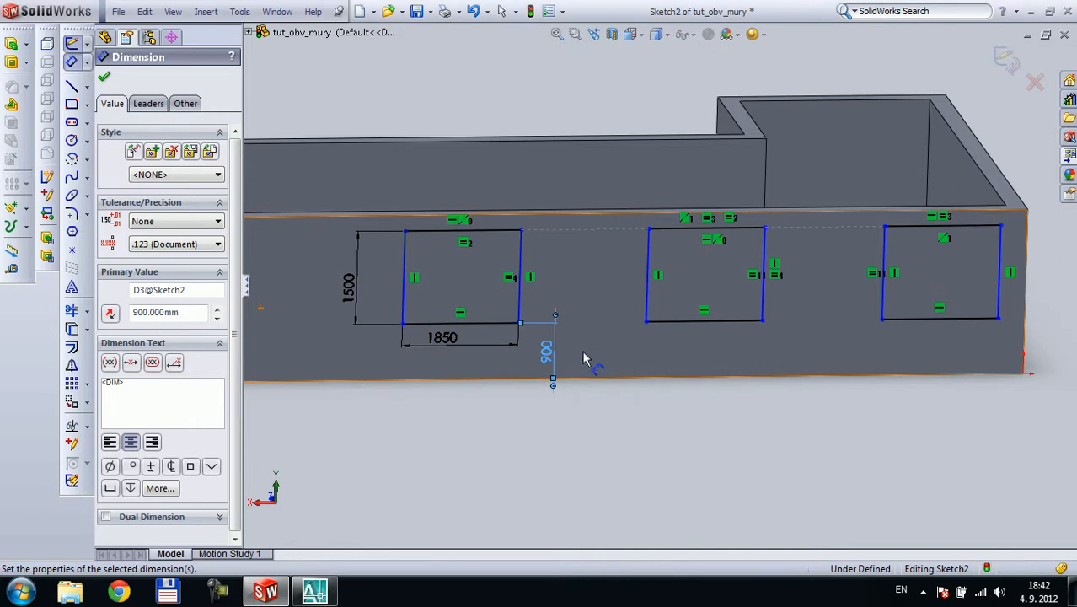
pyautogui.press('Escape')
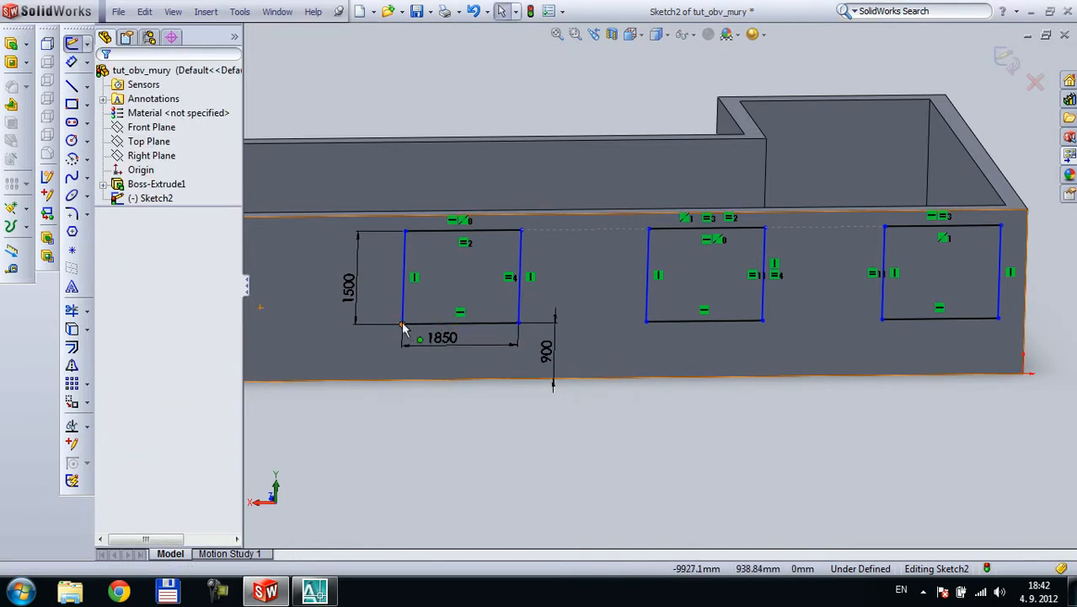
# - Shift the rectangle farthest from the origin along the wall, away from the middle rectangle, and clear the selection
pyautogui.moveTo(403, 328); pyautogui.dragTo(319, 325)
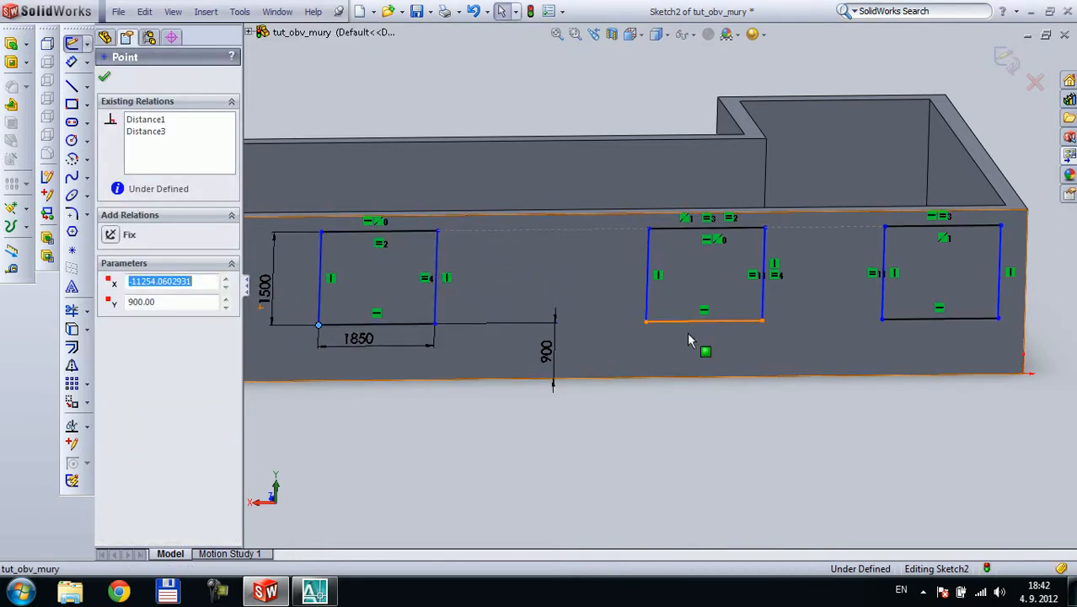
pyautogui.click(588, 330)
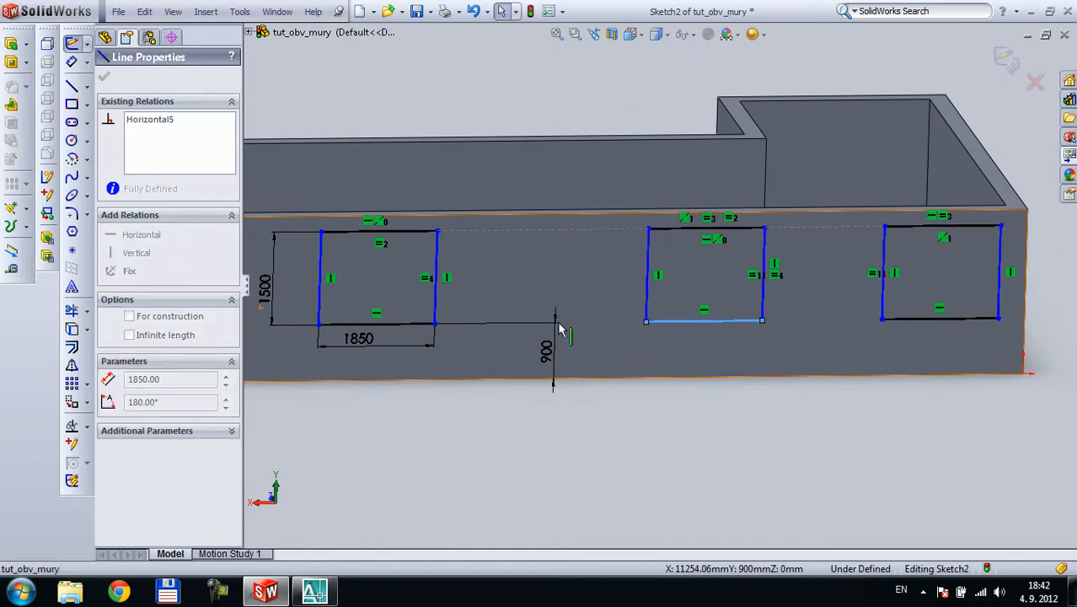
pyautogui.click(677, 447)
# - Dimension the distance from the wall's vertical end edge at the origin to the nearest rectangle's side, entering 1220-120 mm
pyautogui.scroll(2, 788, 354)
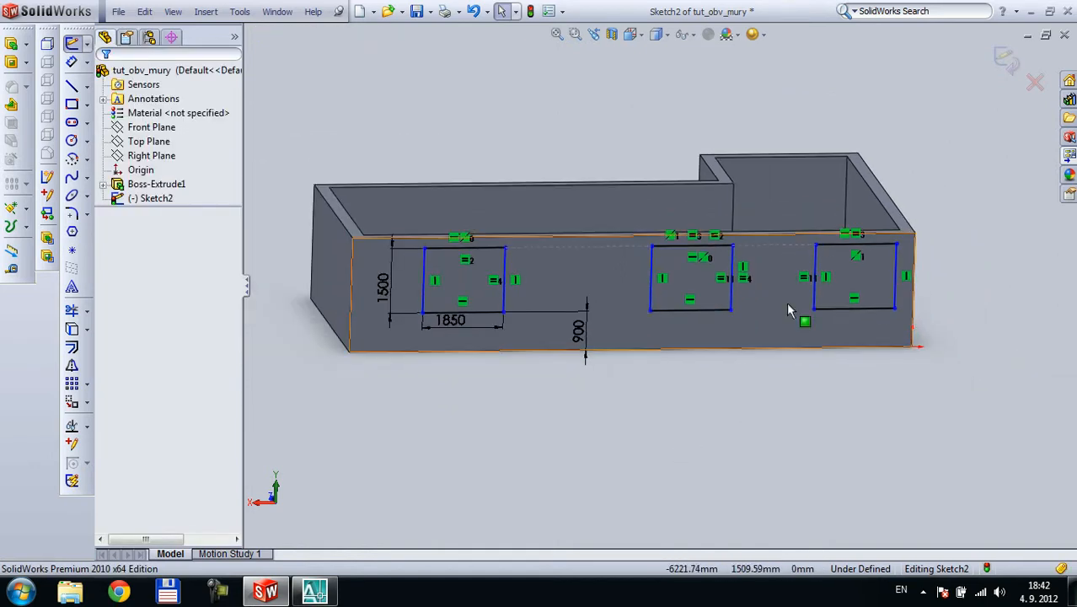
pyautogui.scroll(-3, 819, 307)
pyautogui.click(72, 61)
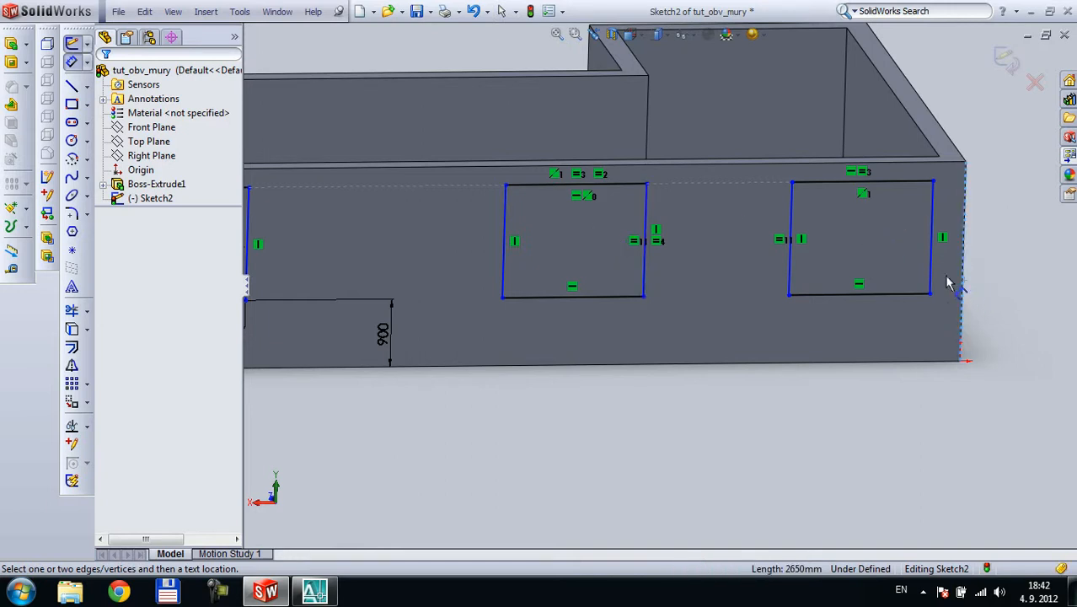
pyautogui.click(998, 440)
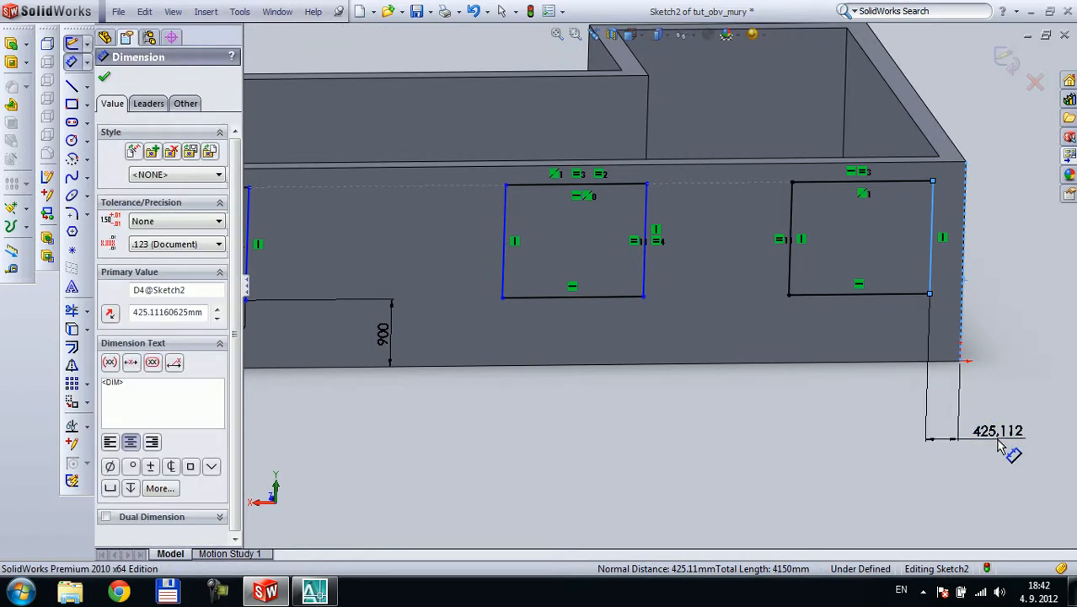
pyautogui.write('1220-120')
pyautogui.press('Return')
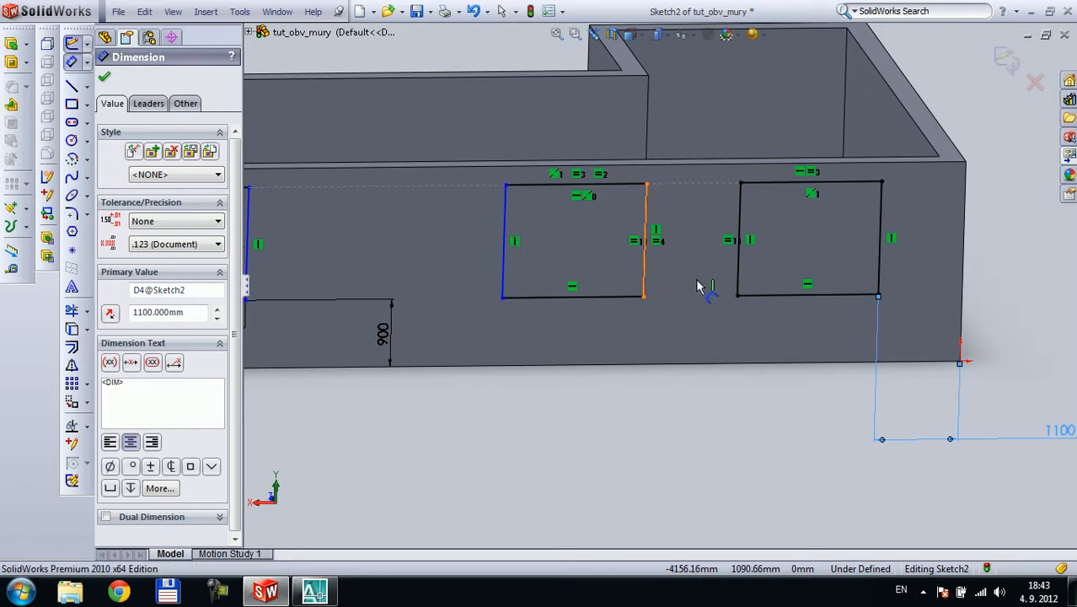
# - Dimension the gap between the middle rectangle and the rectangle nearest the origin and set it to 3095 mm
pyautogui.click(646, 274)
pyautogui.click(735, 272)
pyautogui.click(692, 420)
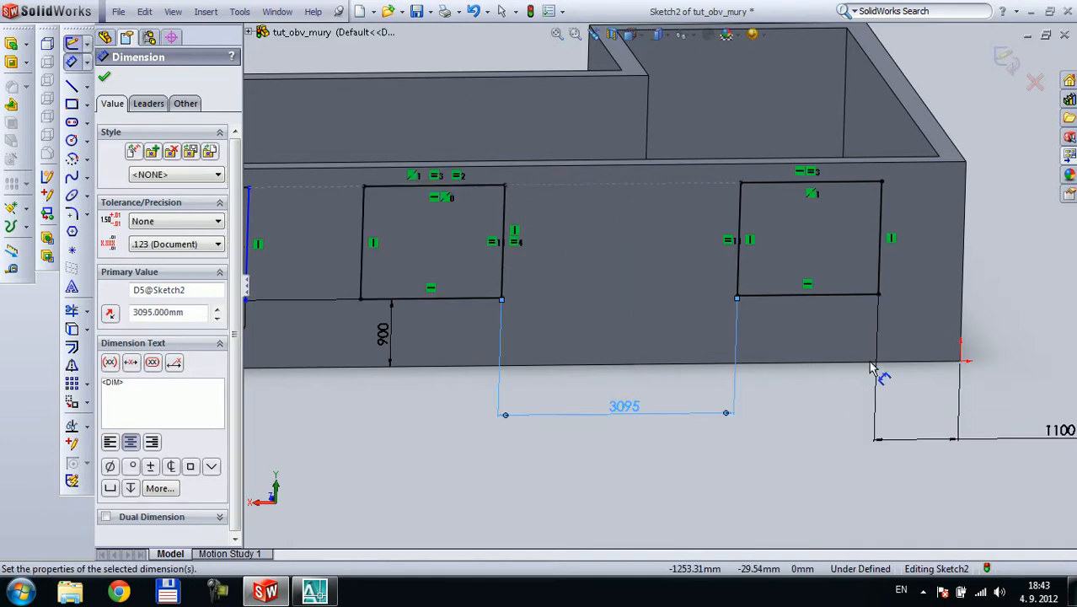
# - Dimension the gap between the farthest and middle rectangles and set it to 2050 mm
pyautogui.scroll(3, 669, 348)
pyautogui.scroll(2, 506, 321)
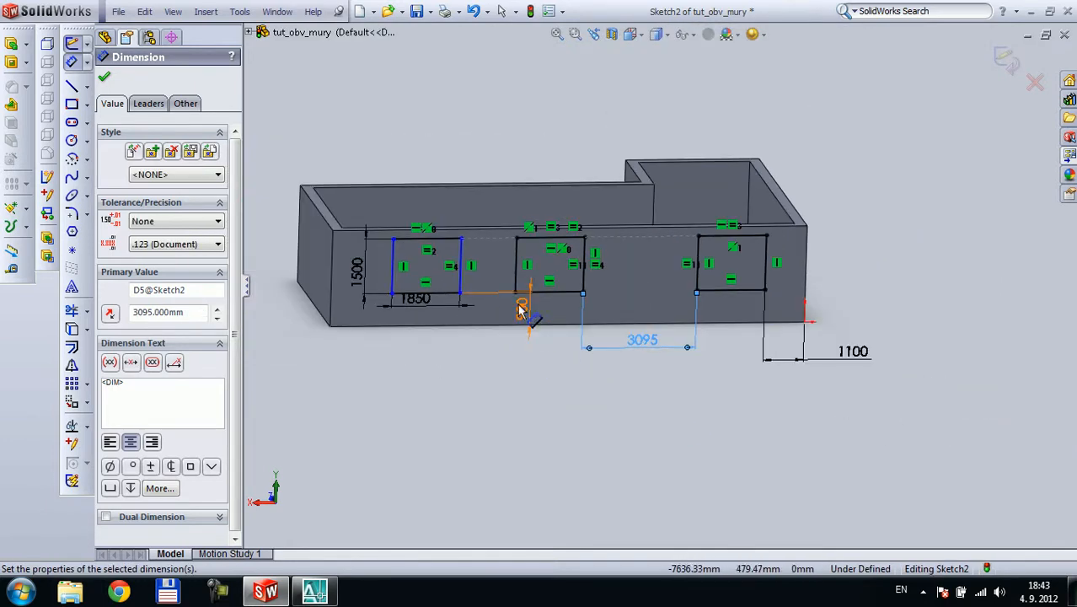
pyautogui.scroll(-4, 472, 269)
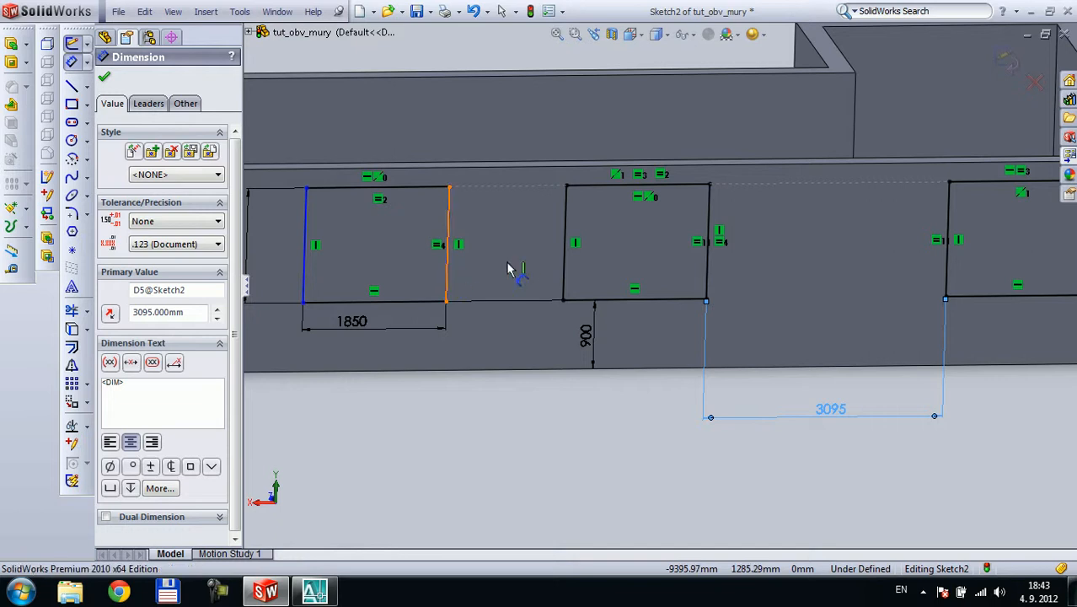
pyautogui.click(566, 280)
pyautogui.click(517, 478)
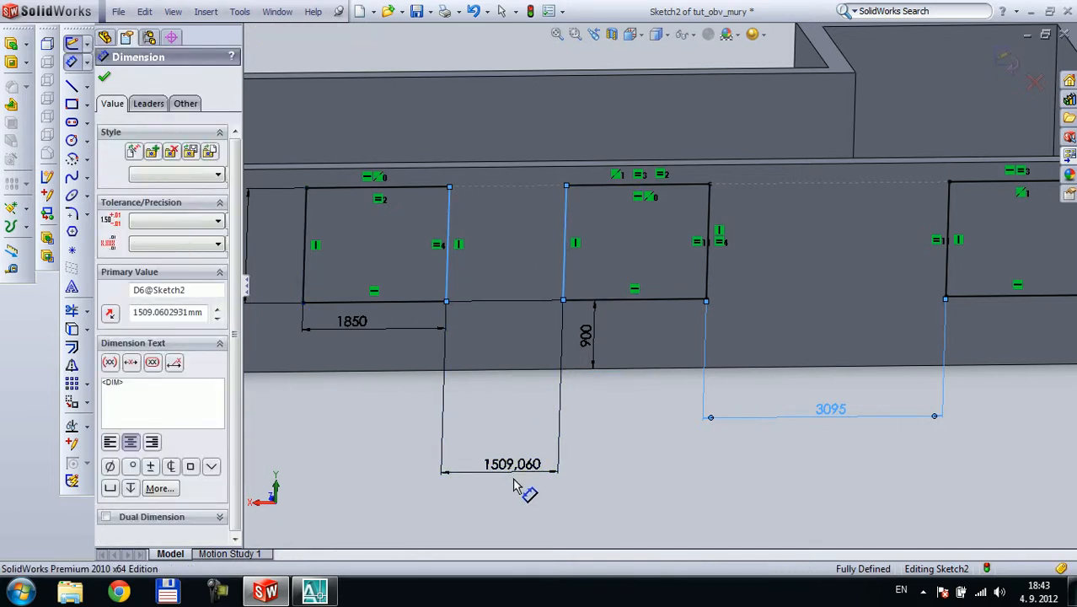
pyautogui.write('2050')
pyautogui.press('Return')
# - Hide the sketch relation symbols in the model view
pyautogui.scroll(5, 456, 368)
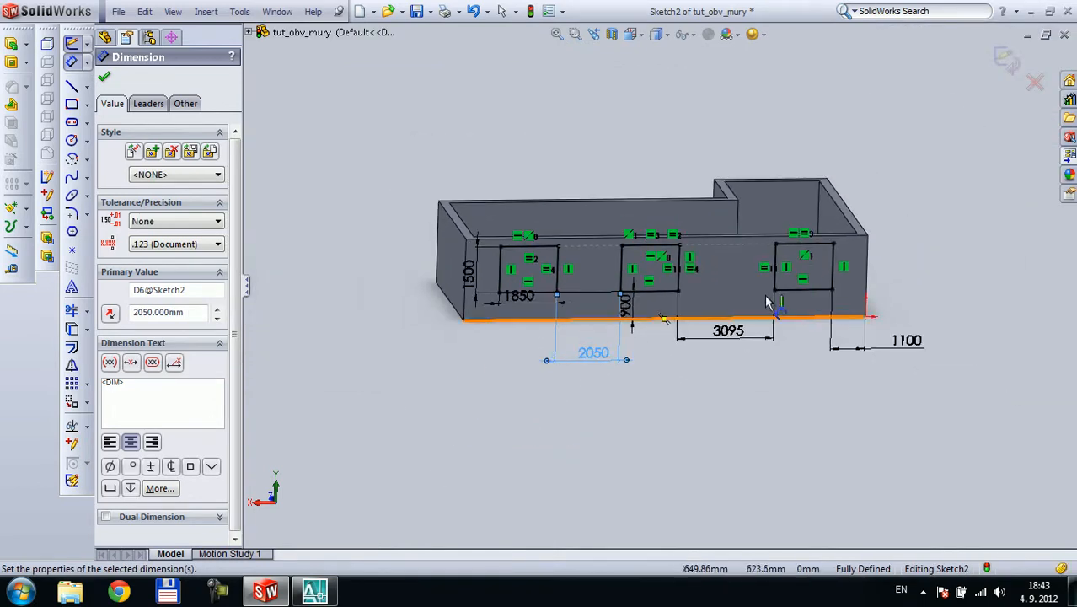
pyautogui.moveTo(770, 301)
pyautogui.mouseDown(button='middle')
pyautogui.moveTo(698, 237)
pyautogui.moveTo(618, 274)
pyautogui.mouseUp(button='middle')
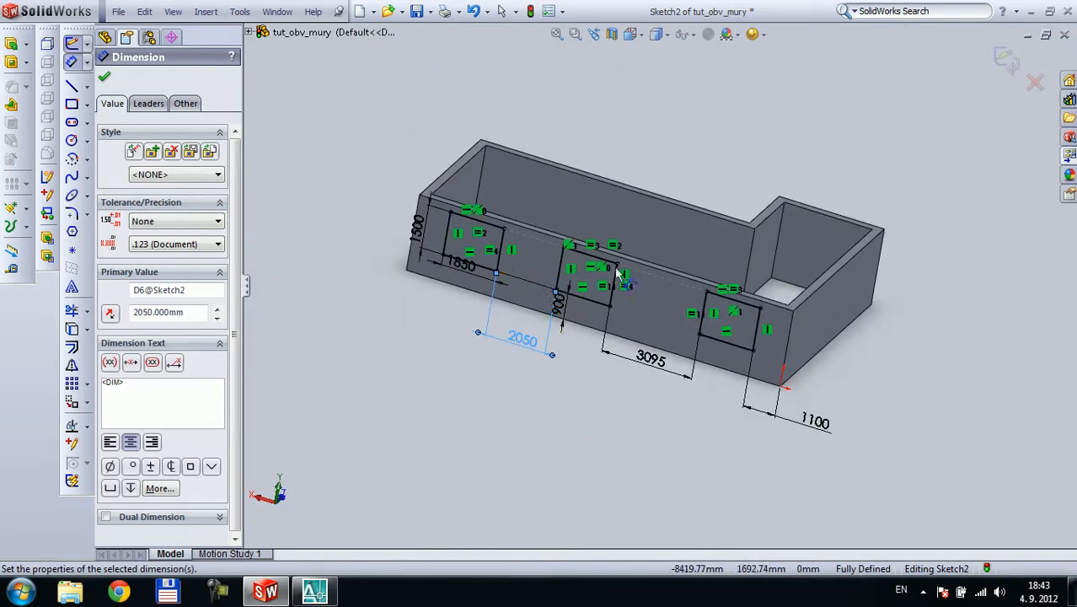
pyautogui.click(173, 11)
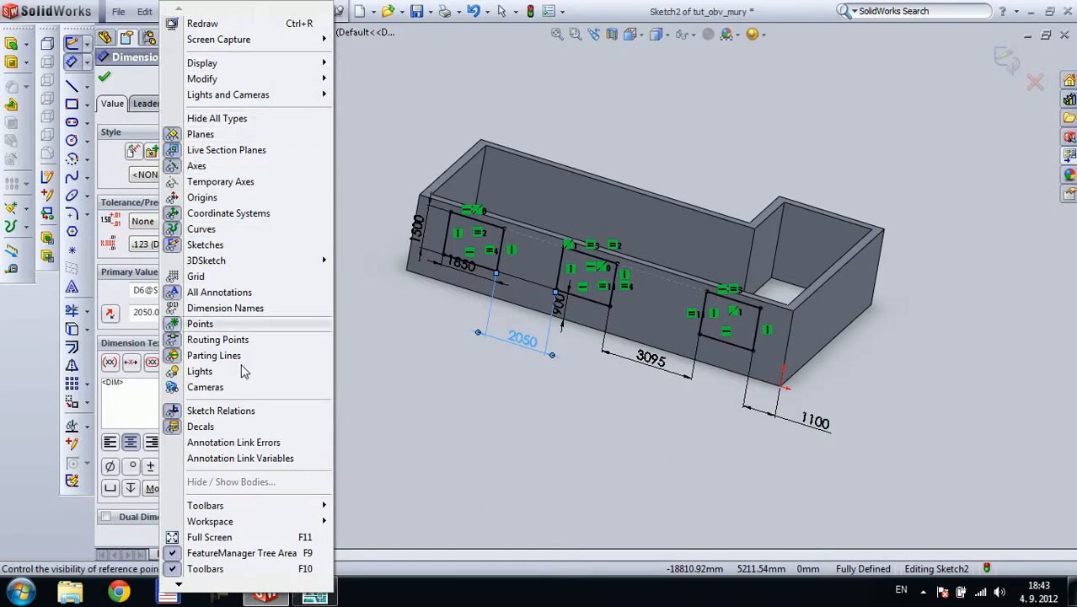
pyautogui.click(203, 409)
# - Start an extruded cut from the three-rectangle sketch and preview it with the Through All end condition
pyautogui.moveTo(692, 301); pyautogui.dragTo(732, 312, button='middle')
pyautogui.click(12, 63)
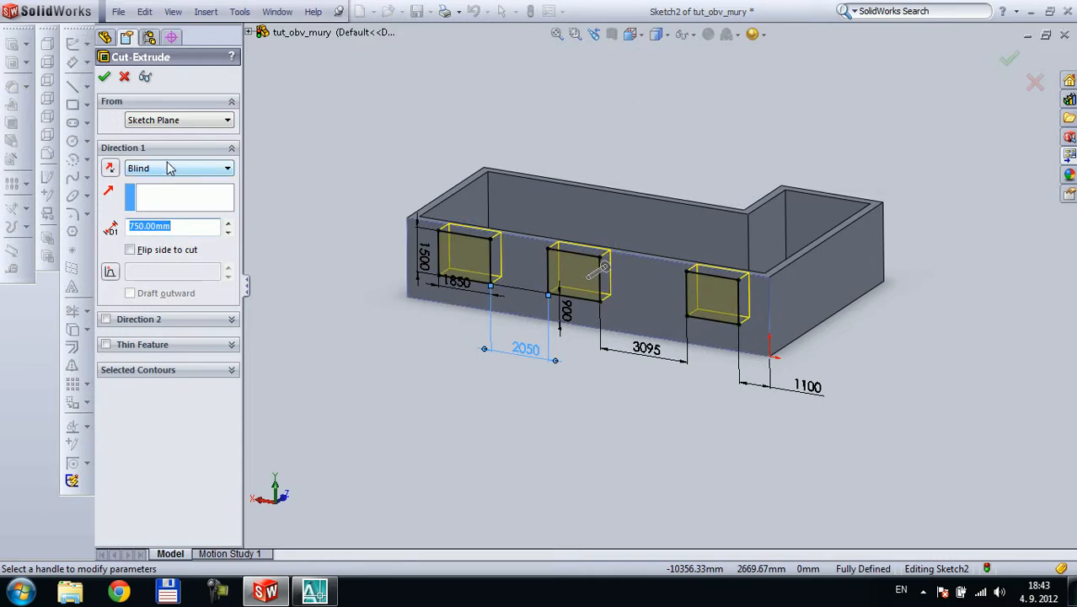
pyautogui.moveTo(763, 157); pyautogui.dragTo(506, 253, button='middle')
pyautogui.scroll(-5, 636, 202)
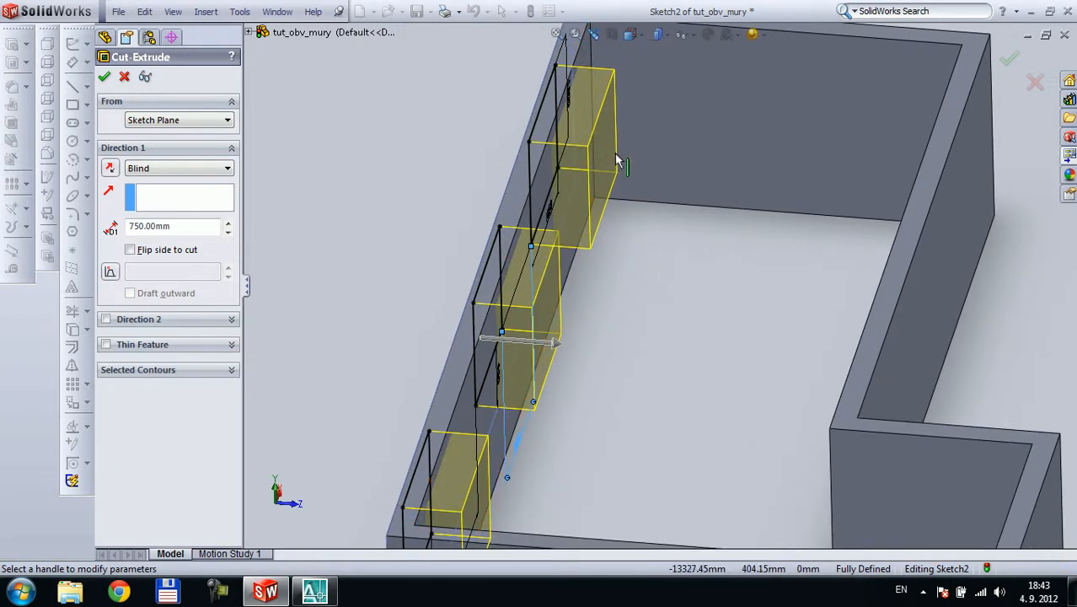
pyautogui.click(221, 171)
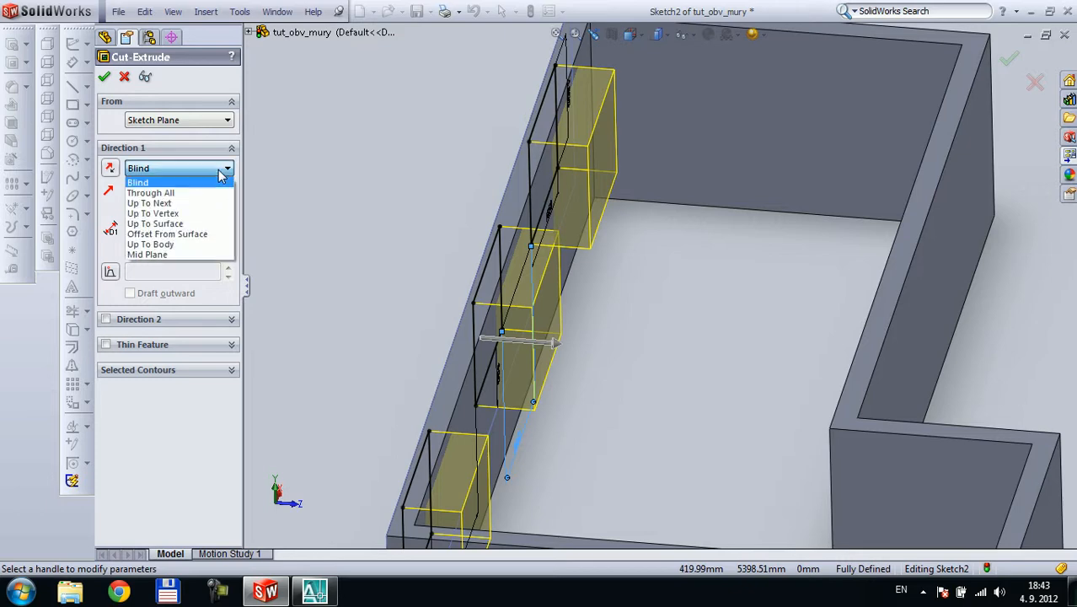
pyautogui.click(213, 193)
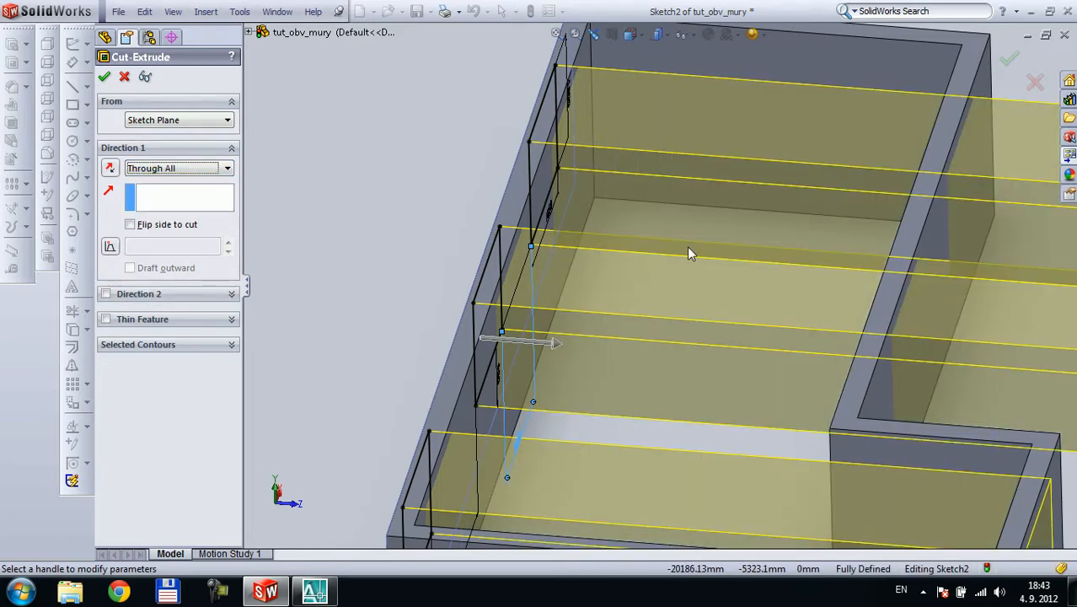
pyautogui.scroll(5, 689, 253)
pyautogui.moveTo(756, 287); pyautogui.dragTo(616, 329, button='middle')
# - Try the Up To Next end condition for the cut and inspect its preview in the wall
pyautogui.click(181, 171)
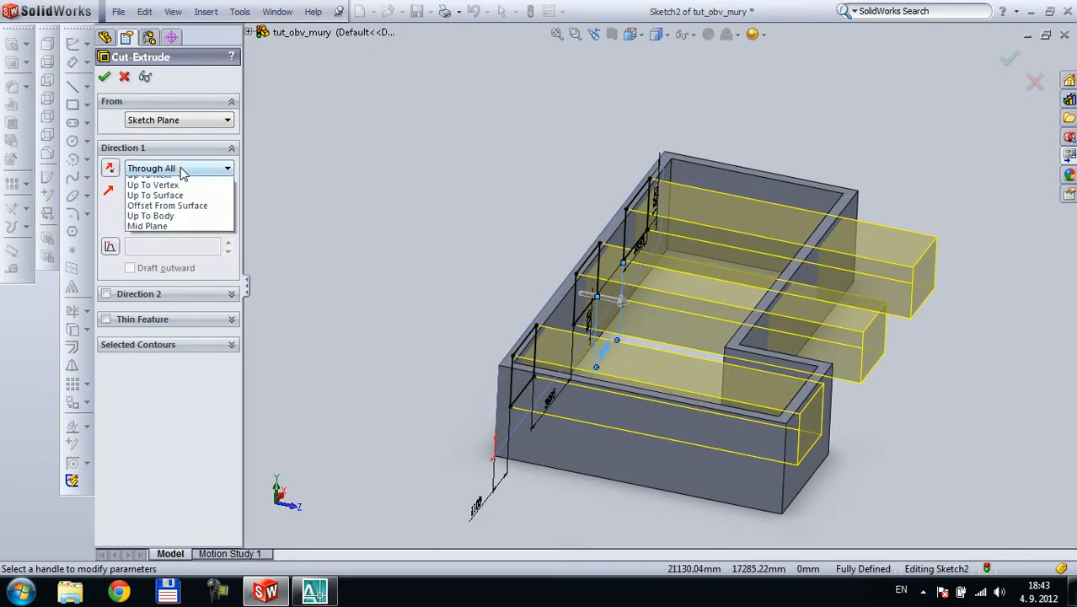
pyautogui.scroll(2, 182, 177)
pyautogui.click(181, 199)
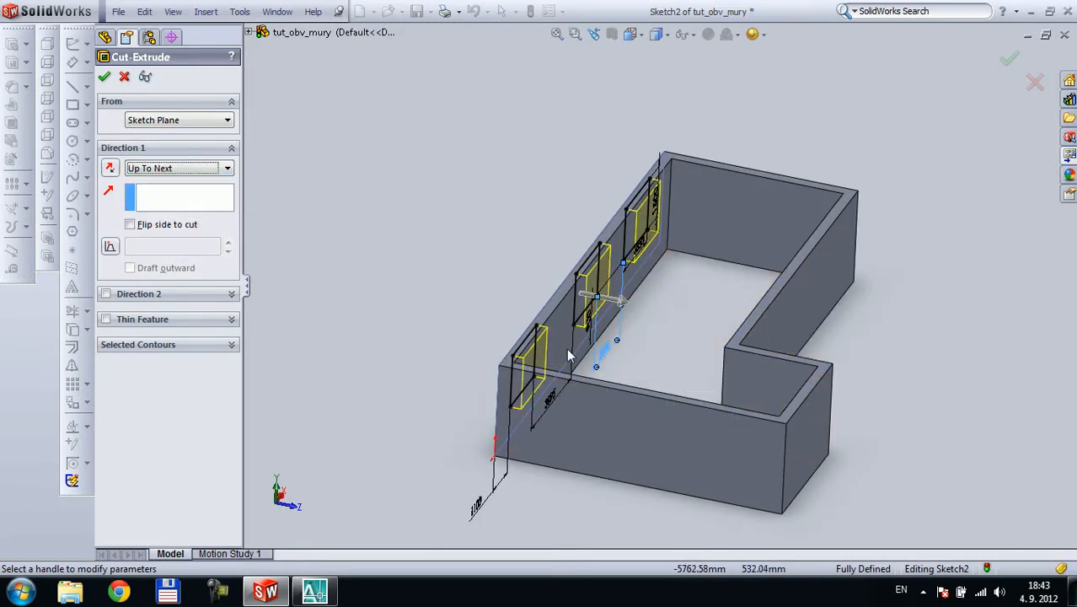
pyautogui.scroll(-3, 590, 344)
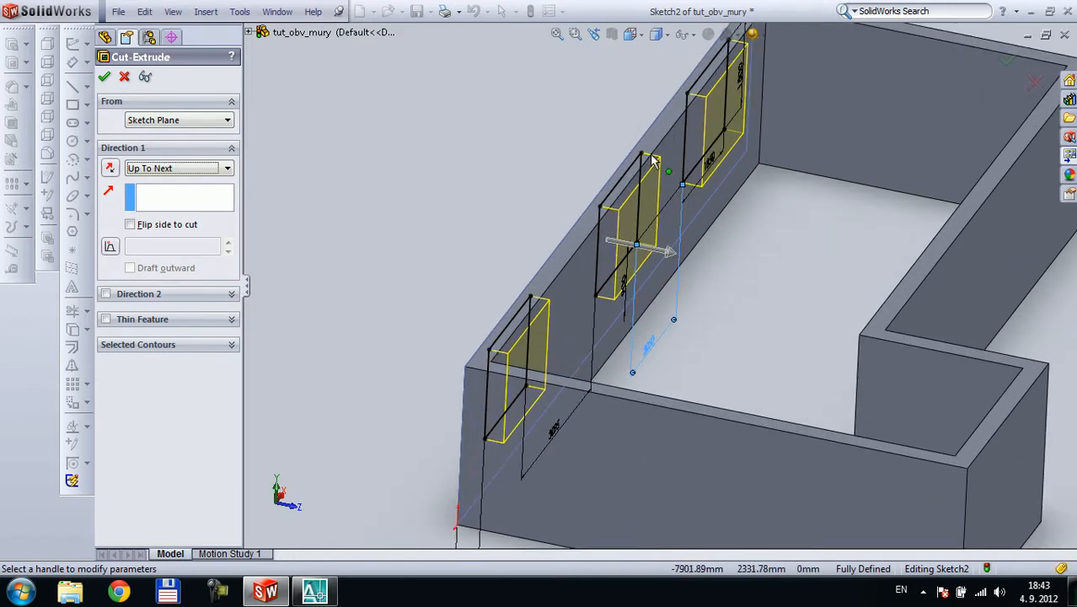
# - Cut the three window openings with the Up To Surface end condition, ending at the long wall's inner face
pyautogui.click(184, 168)
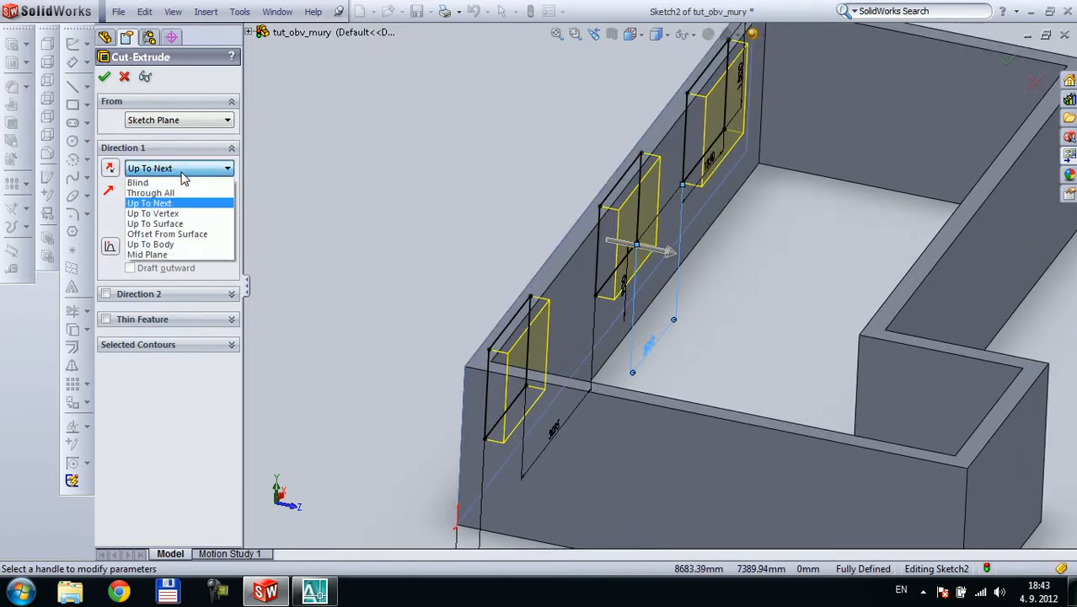
pyautogui.click(160, 223)
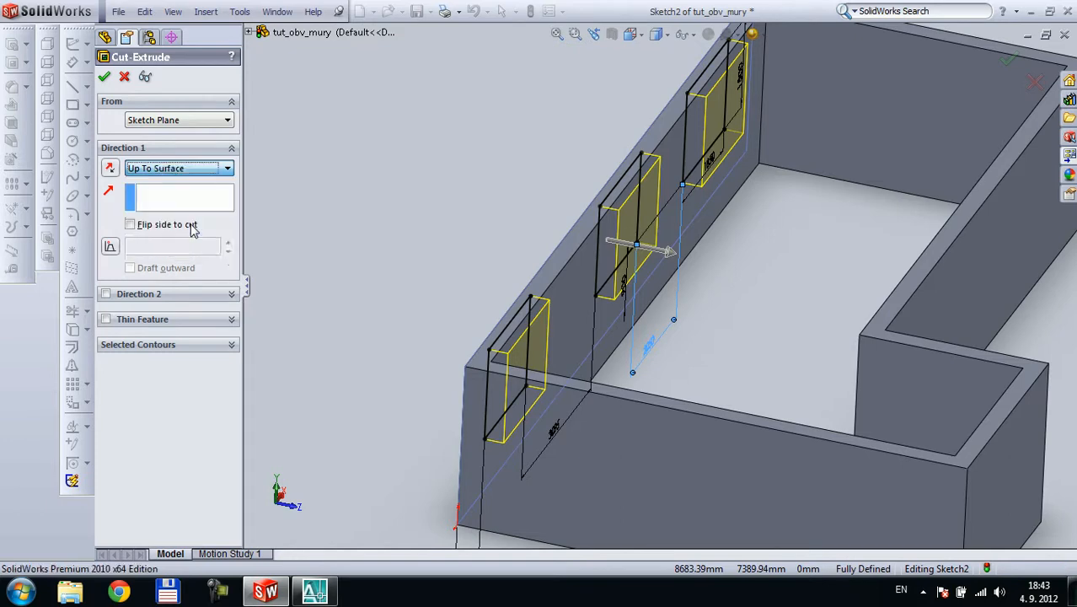
pyautogui.click(562, 314)
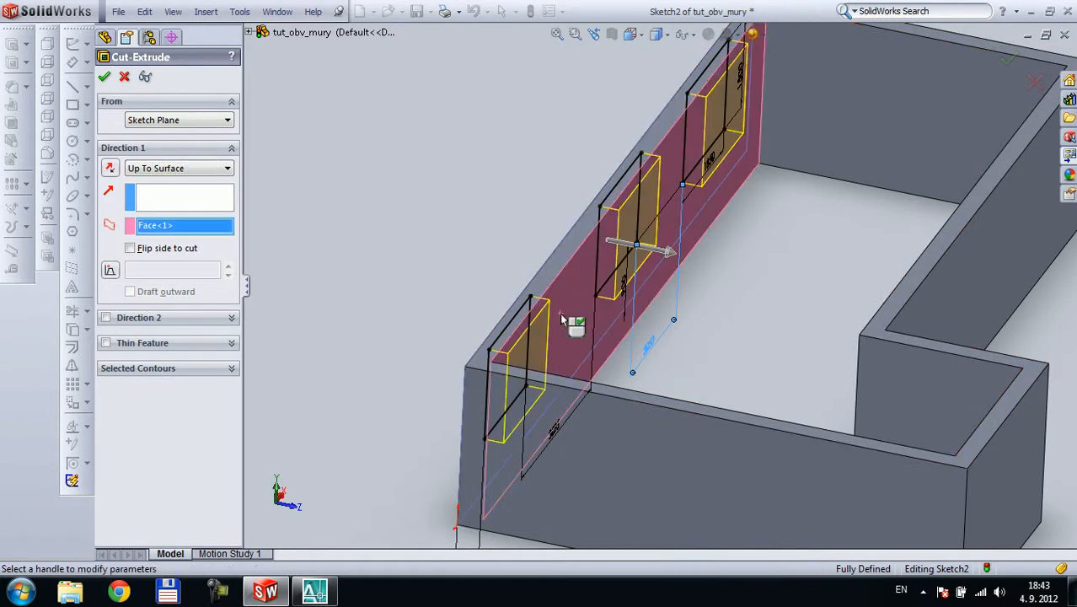
pyautogui.click(104, 76)
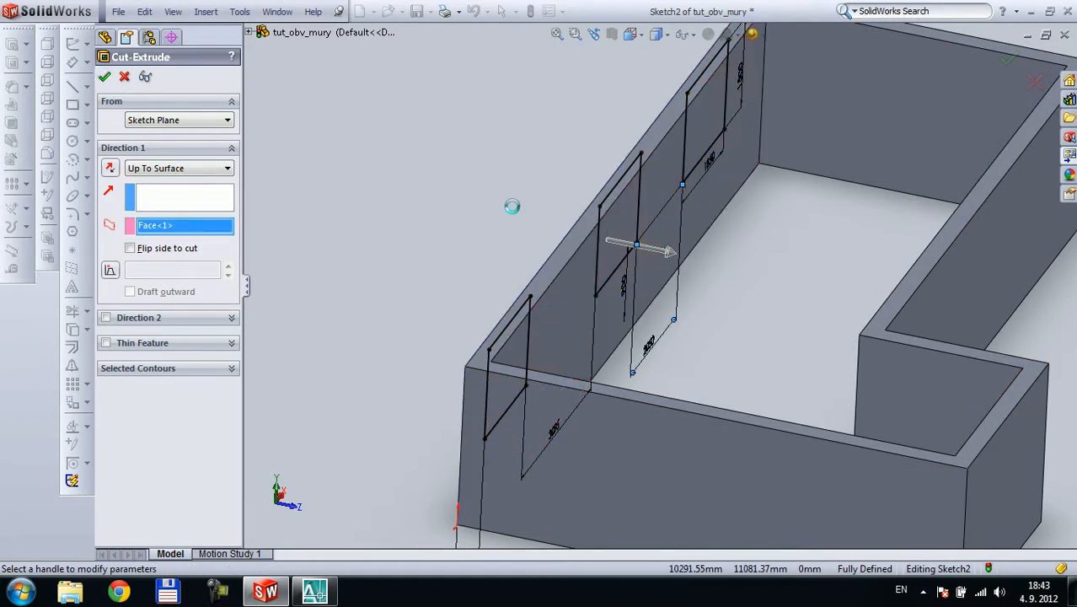
pyautogui.click(418, 188)
# - Sketch a rectangle about 1084 mm wide on the adjacent end wall's outer face, near the corner at the origin
pyautogui.scroll(5, 490, 246)
pyautogui.scroll(-5, 693, 329)
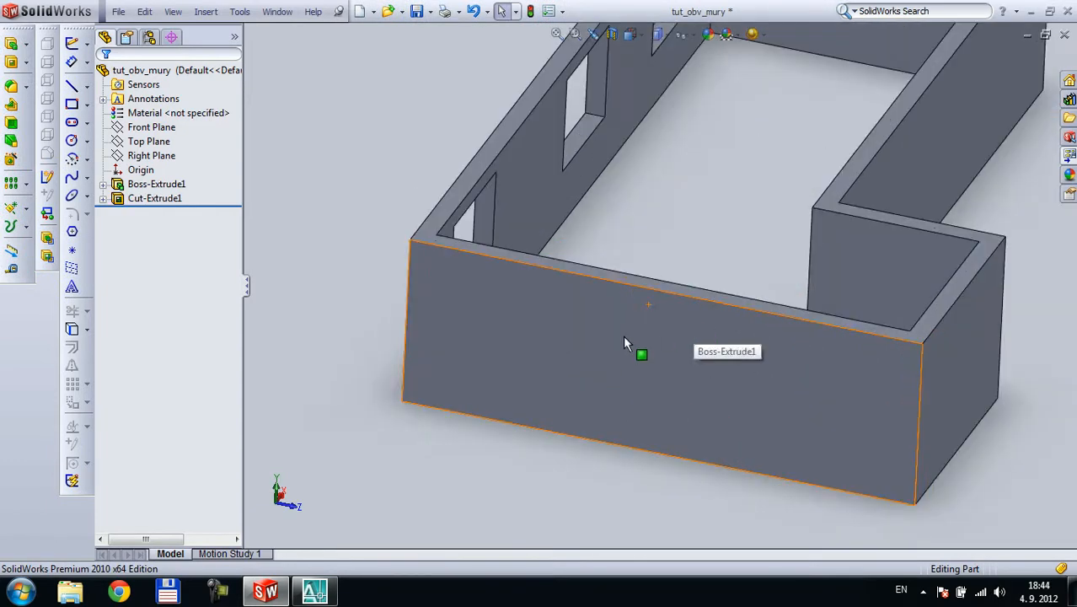
pyautogui.click(514, 289)
pyautogui.click(72, 103)
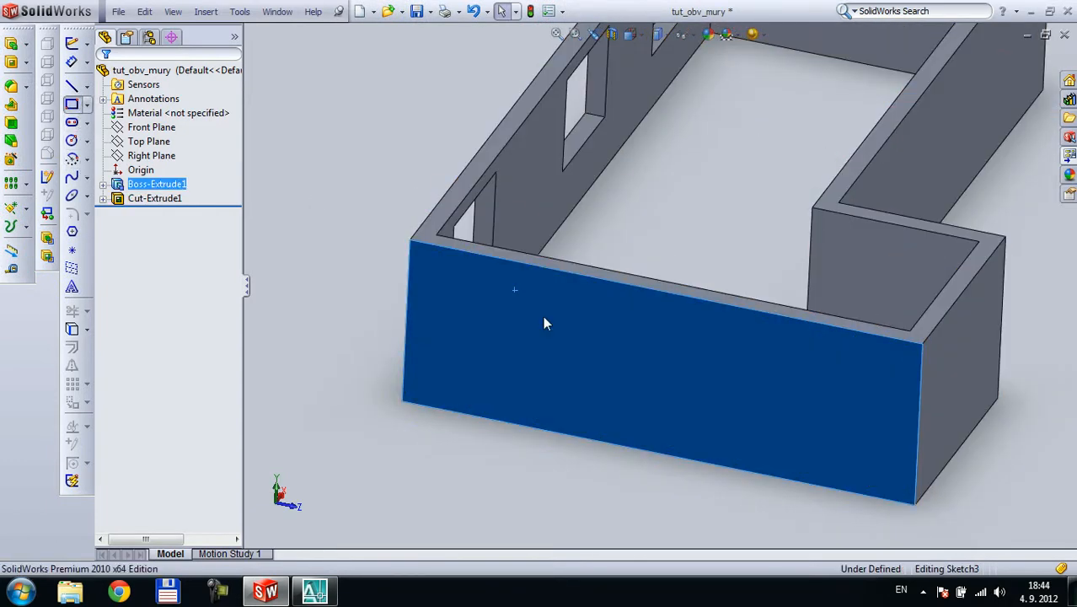
pyautogui.click(462, 283)
pyautogui.click(529, 364)
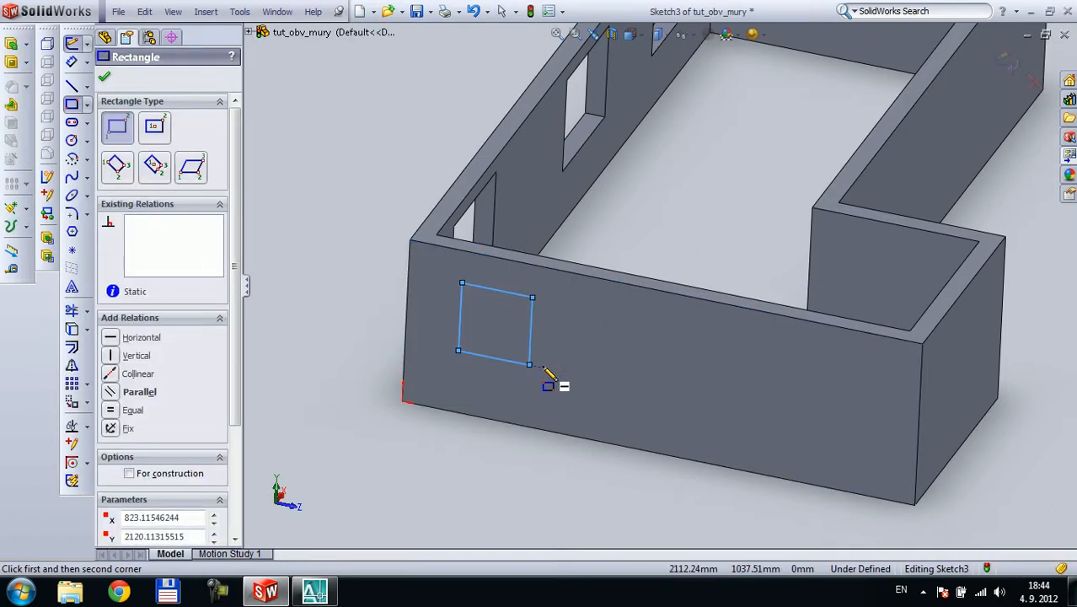
# - Dimension the rectangle on the end wall to 1850 mm wide and 1500 mm high
pyautogui.click(72, 61)
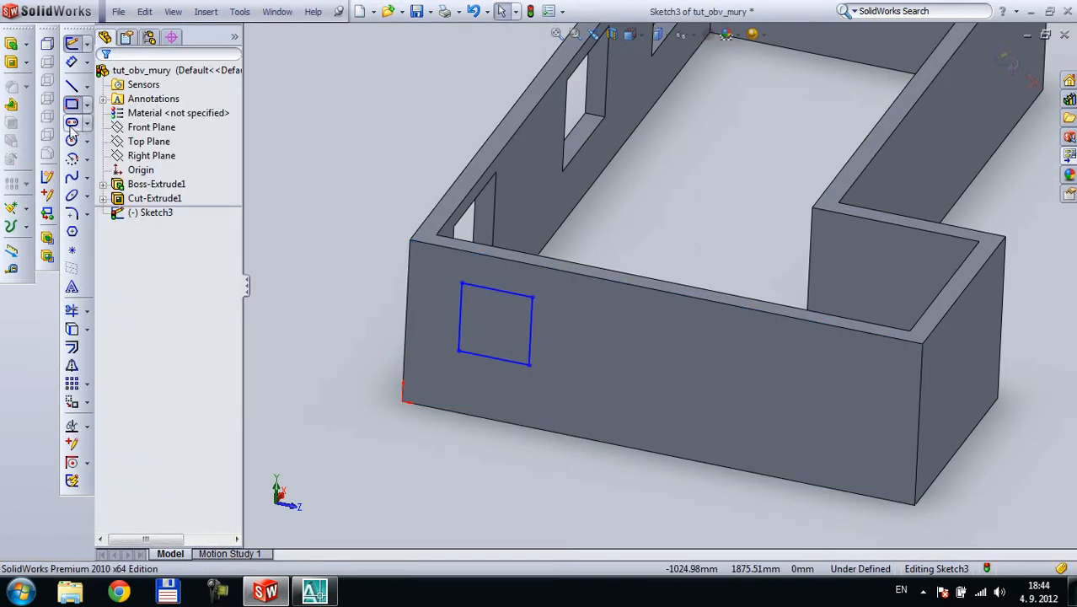
pyautogui.click(500, 379)
pyautogui.click(501, 387)
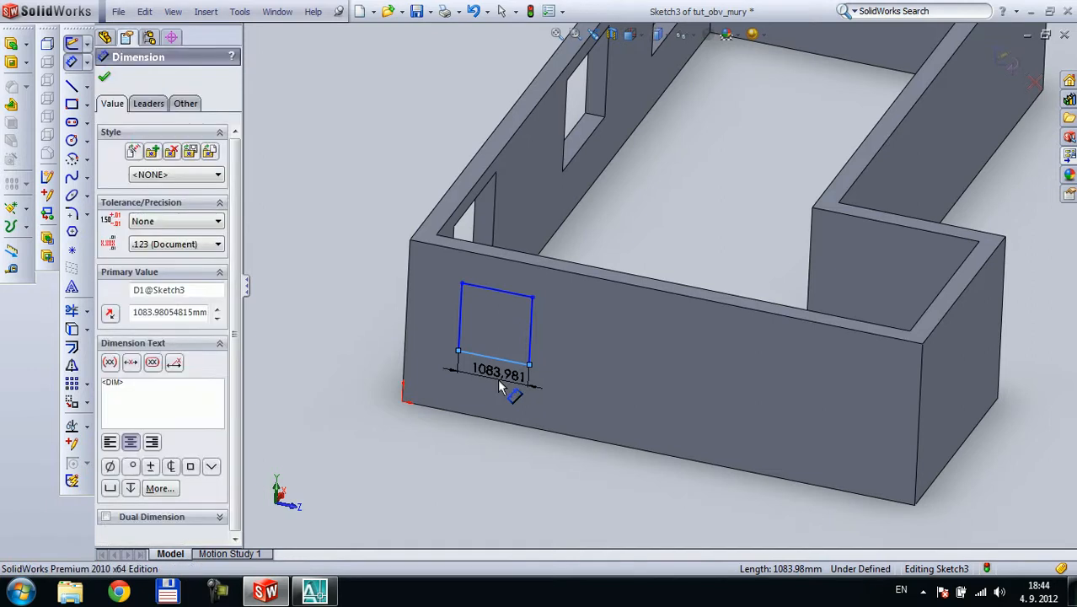
pyautogui.write('1850')
pyautogui.press('Return')
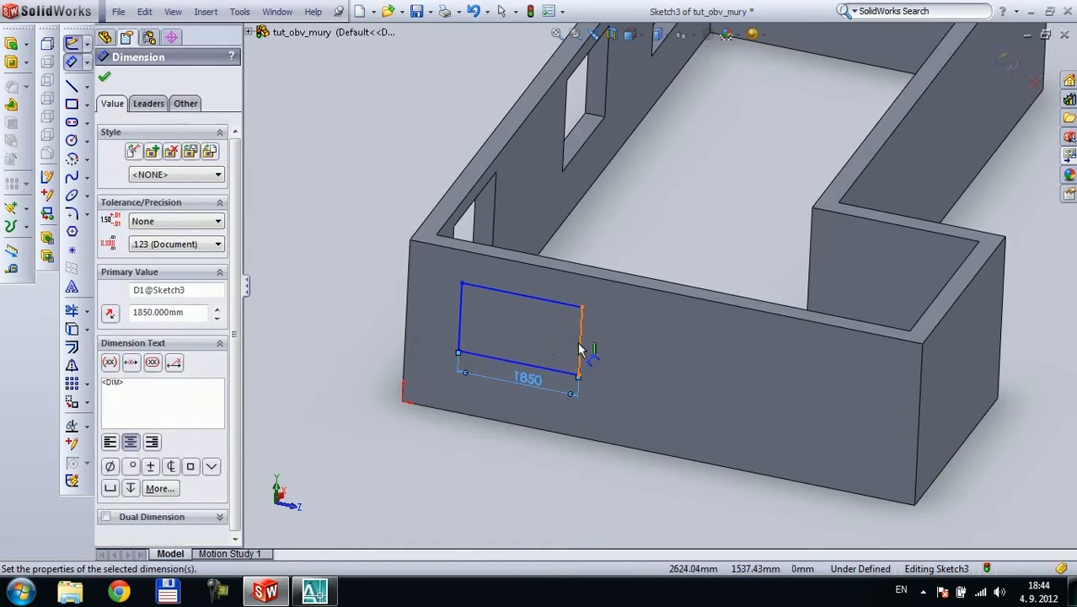
pyautogui.click(581, 351)
pyautogui.click(642, 360)
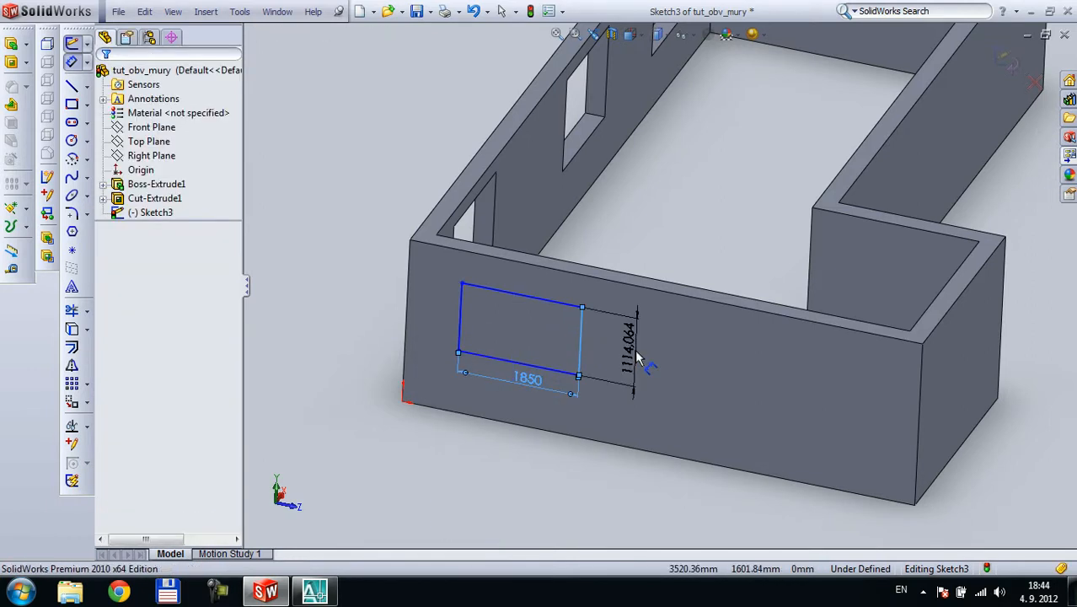
pyautogui.write('1500')
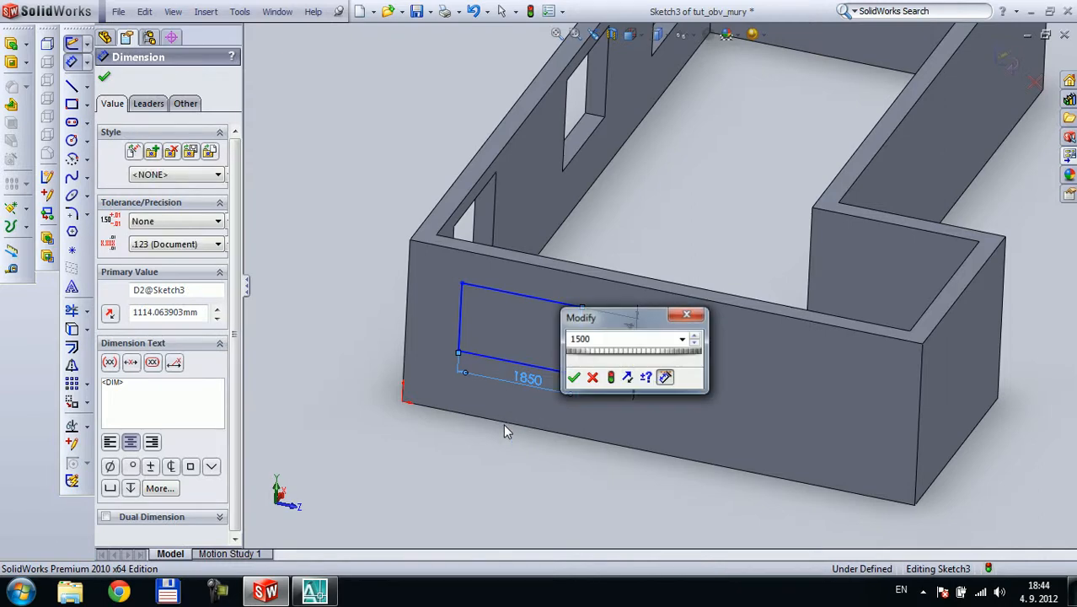
pyautogui.press('Return')
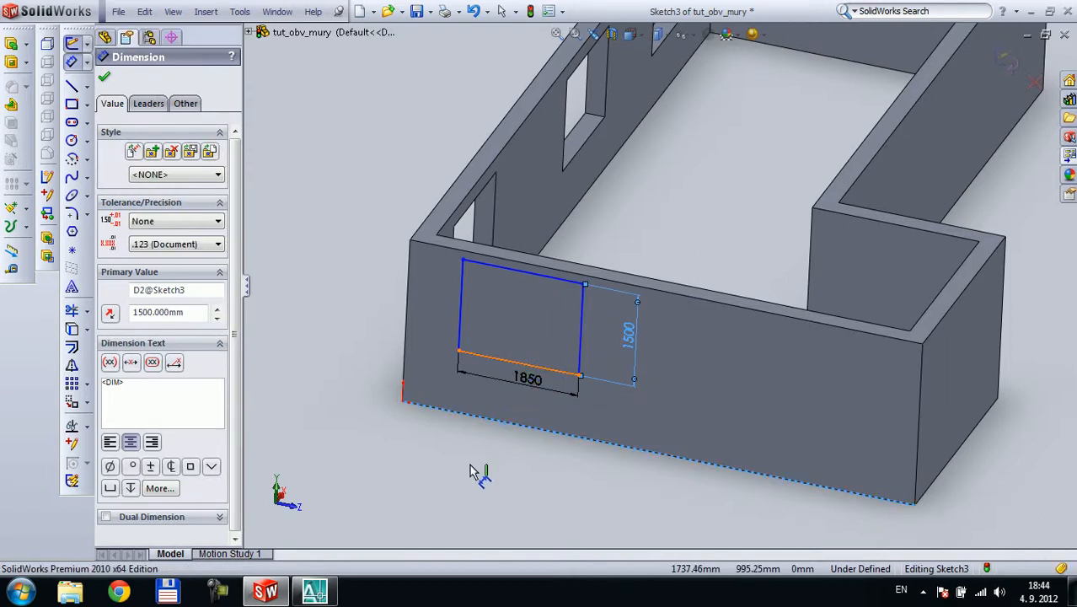
# - Position the rectangle 900 mm above the wall's bottom edge and 1100 mm from the vertical edge at the origin
pyautogui.click(520, 372)
pyautogui.click(472, 411)
pyautogui.click(475, 476)
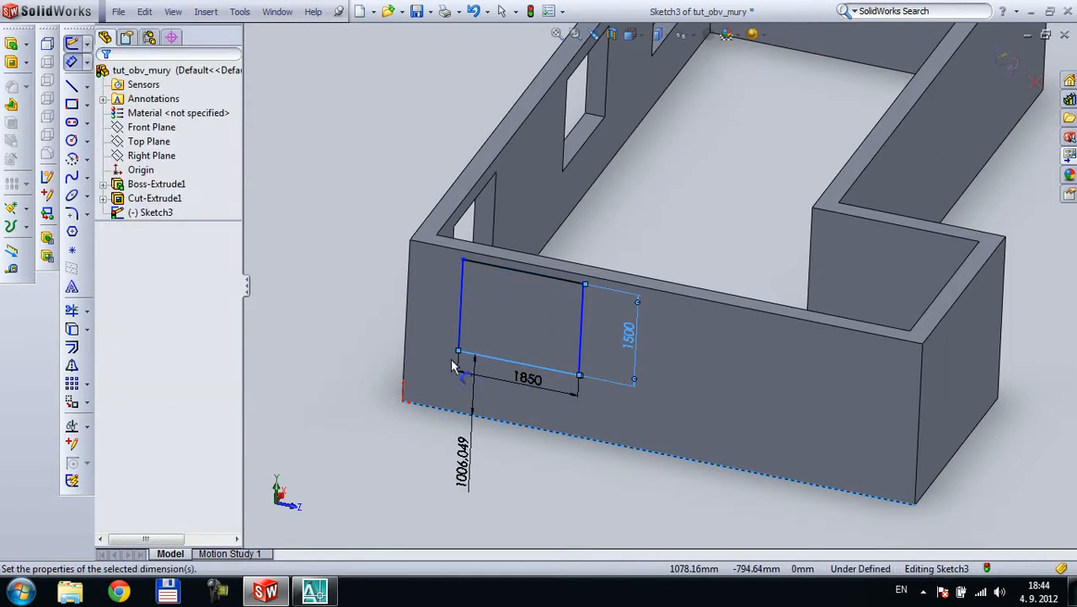
pyautogui.write('900')
pyautogui.press('Return')
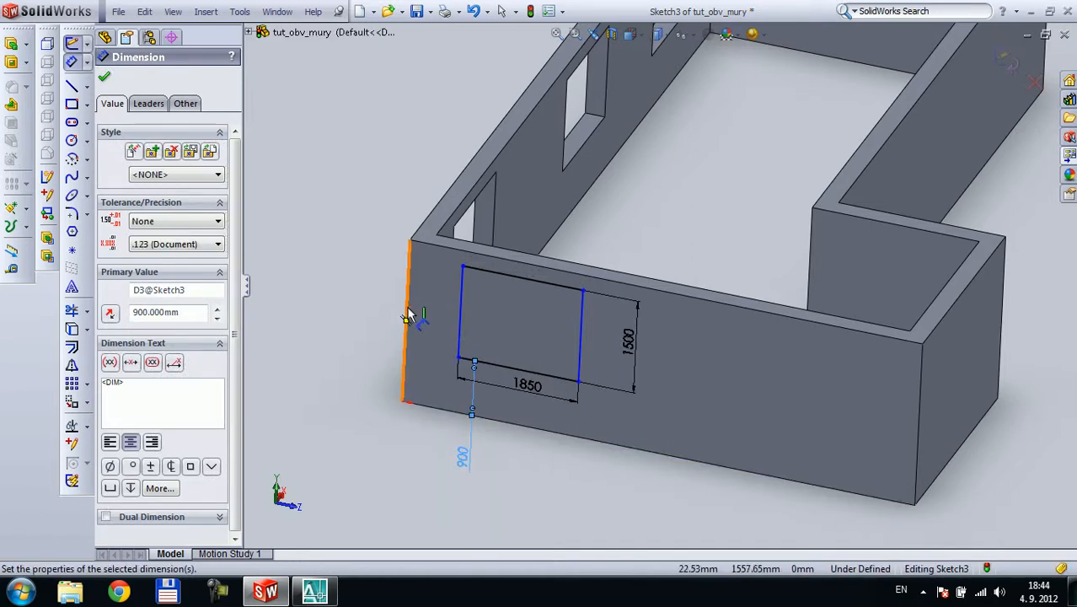
pyautogui.click(409, 445)
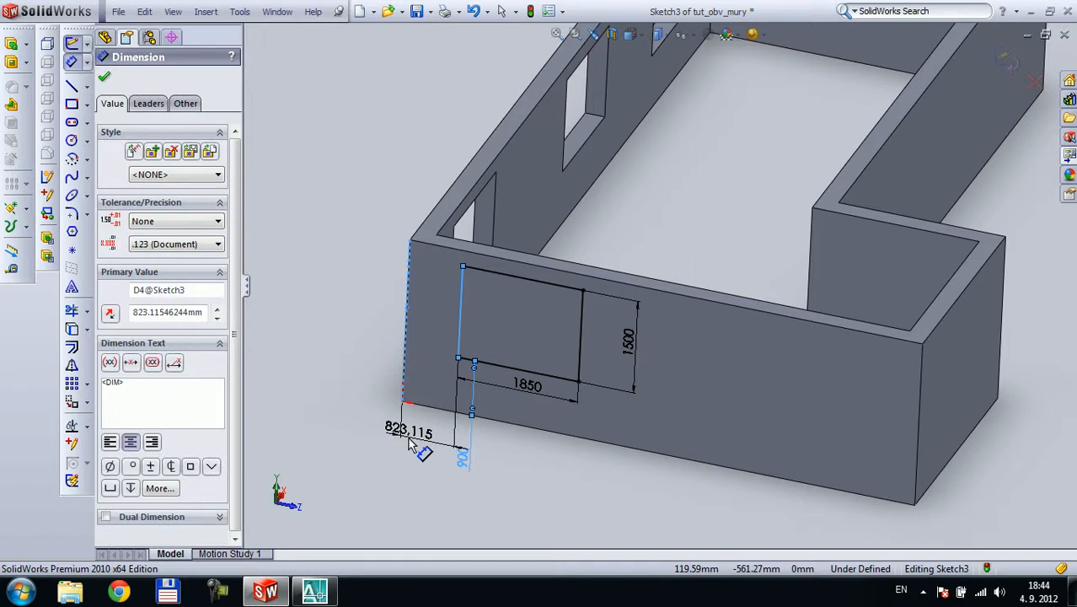
pyautogui.write('1100')
pyautogui.press('Return')
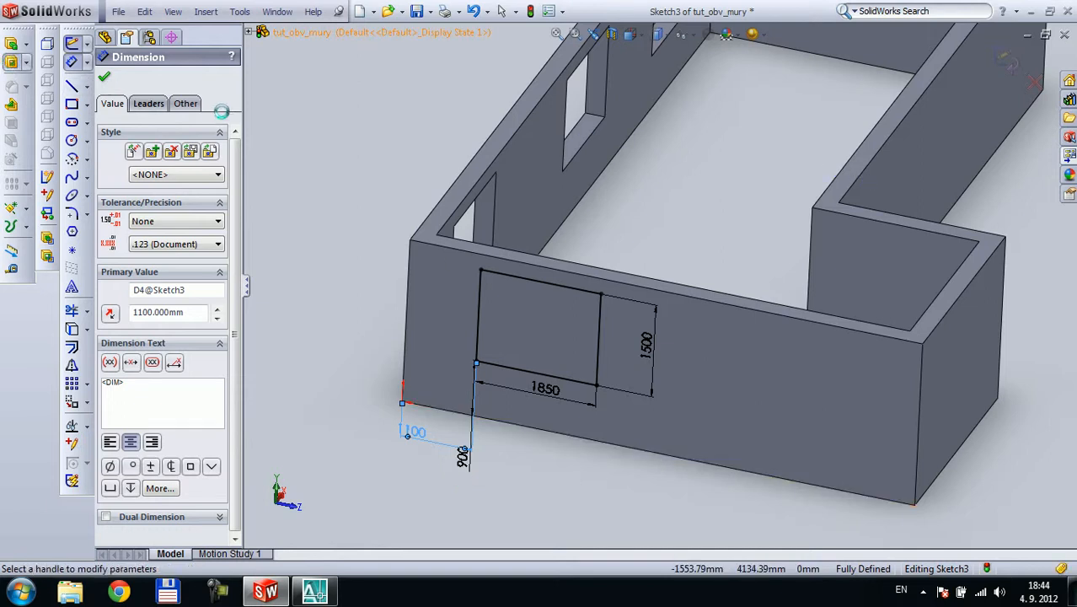
# - Cut the window opening through the end wall with an extruded cut using the Up To Next end condition
pyautogui.click(11, 62)
pyautogui.click(194, 169)
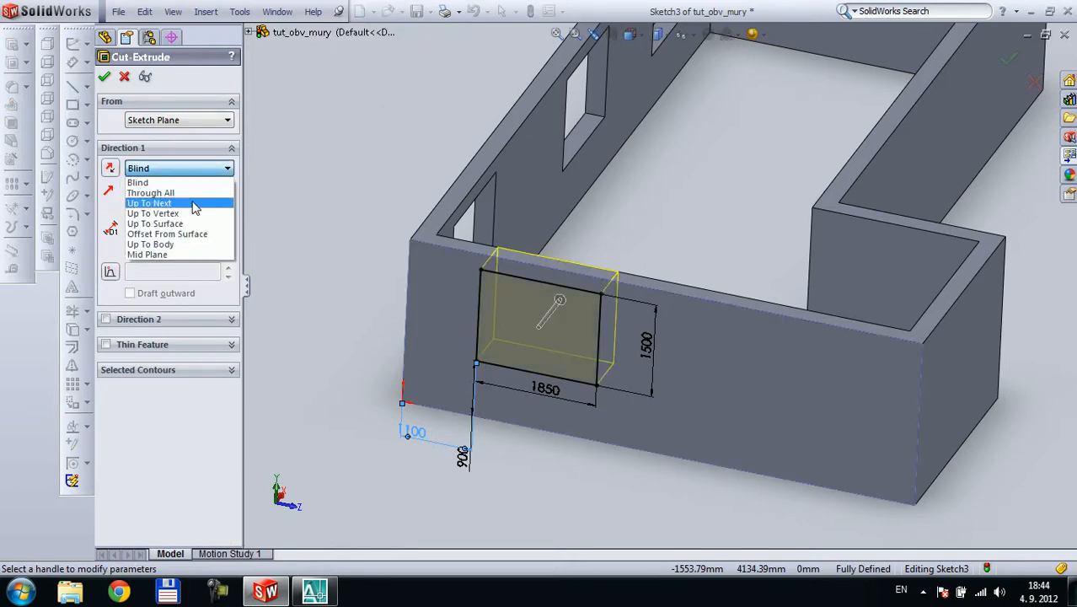
pyautogui.click(193, 204)
pyautogui.click(104, 76)
# - Start a line sketch on the outer face of the short projecting wall section, oriented normal to that face
pyautogui.scroll(-5, 616, 251)
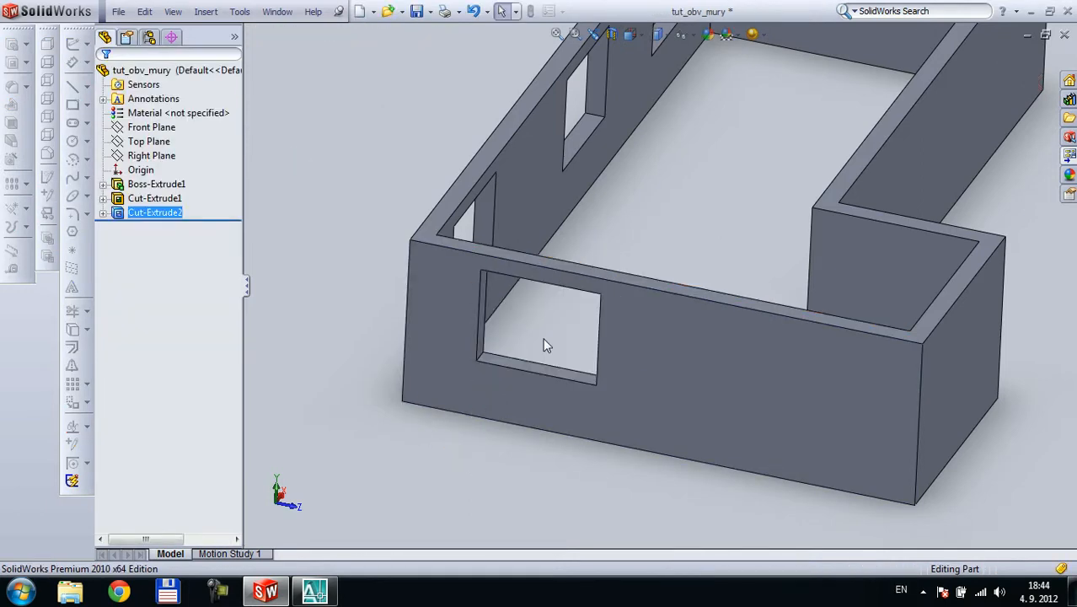
pyautogui.moveTo(646, 245); pyautogui.dragTo(564, 241, button='middle')
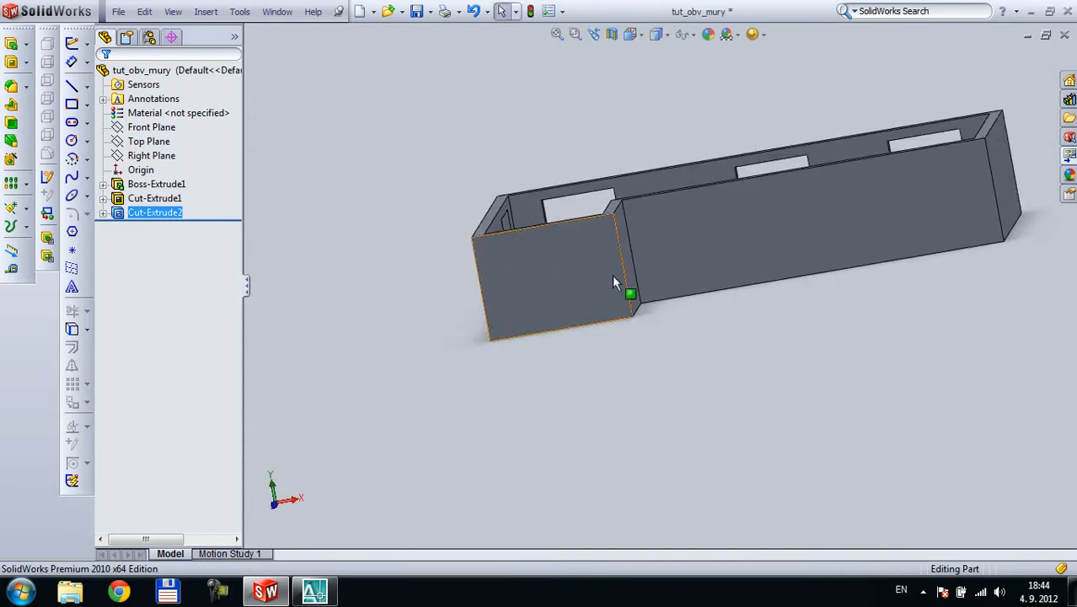
pyautogui.click(548, 266)
pyautogui.click(71, 106)
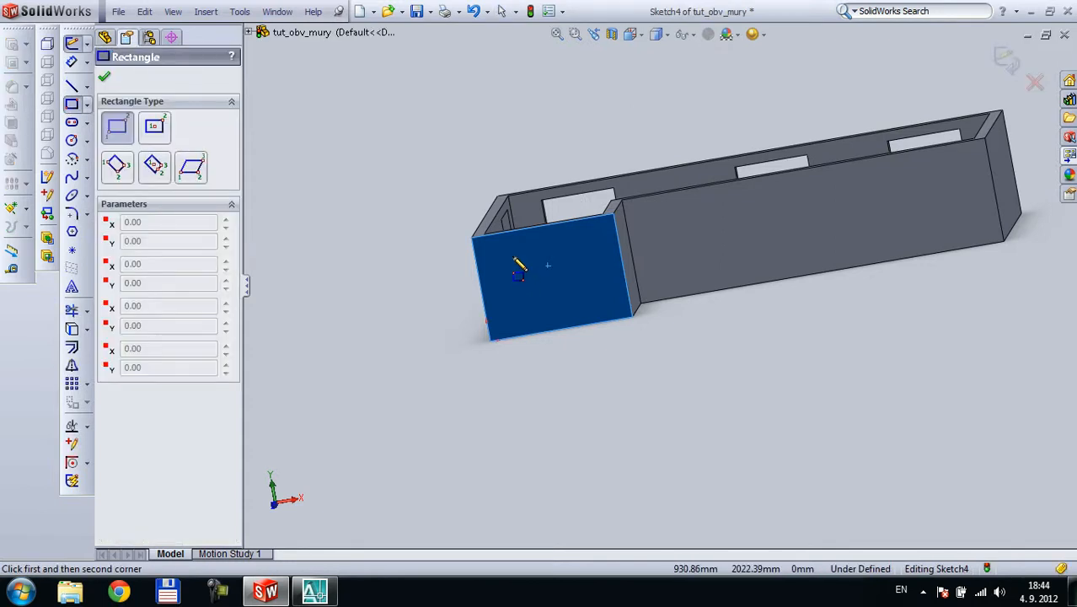
pyautogui.click(71, 85)
pyautogui.press('space')
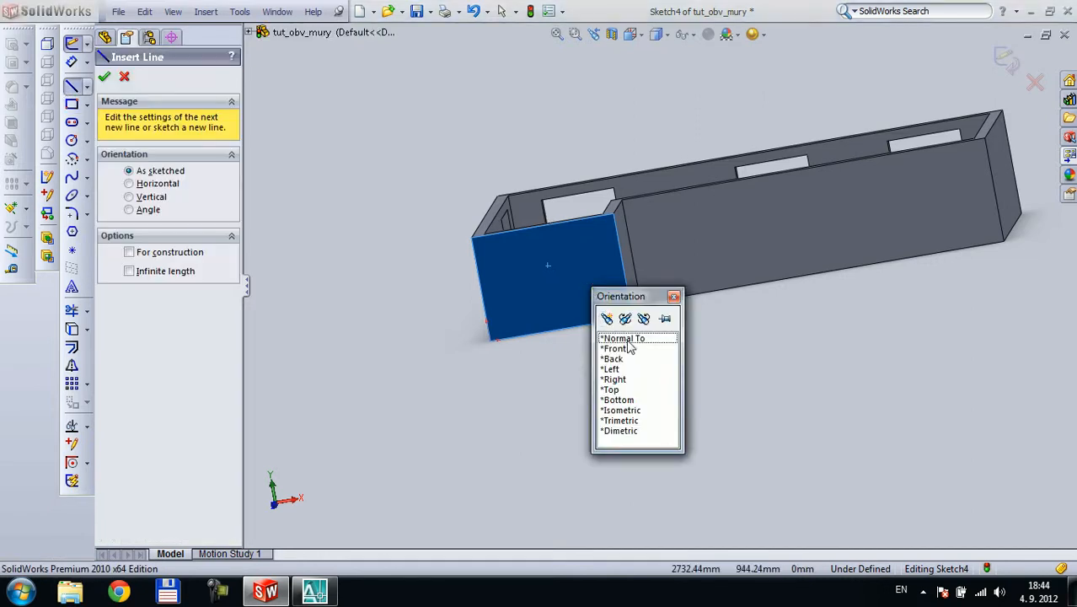
pyautogui.doubleClick(628, 337)
pyautogui.scroll(-6, 431, 292)
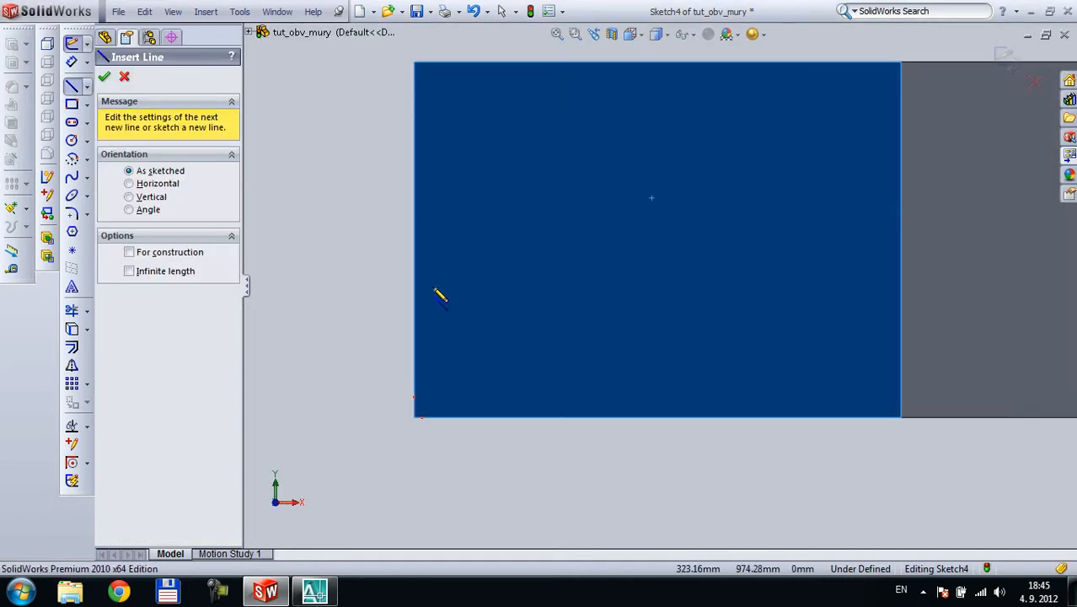
pyautogui.scroll(2, 878, 277)
pyautogui.scroll(-1, 1001, 256)
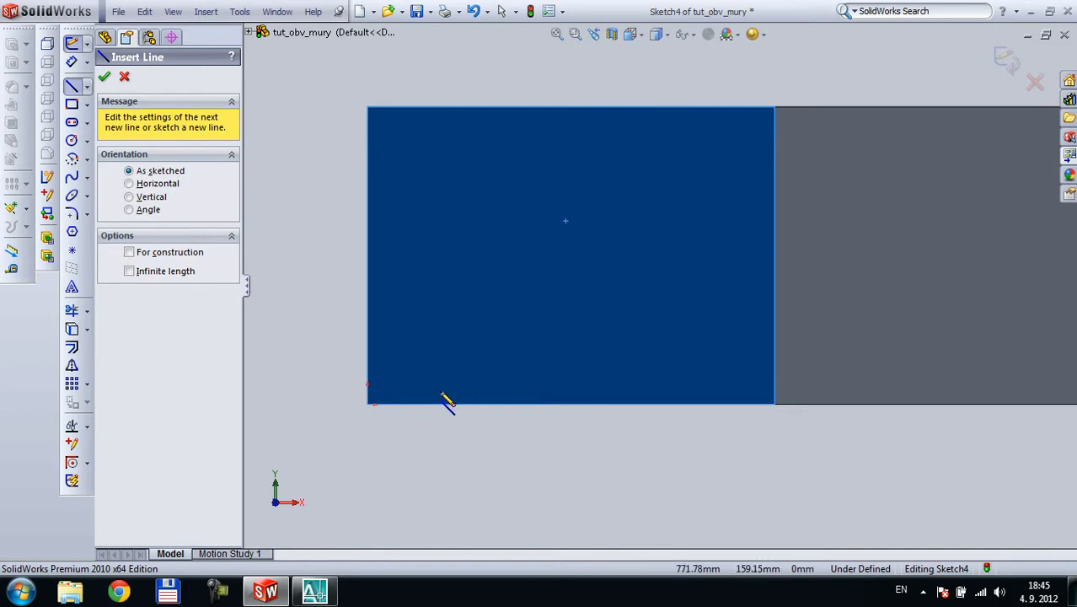
# - Sketch a closed L-shaped outline standing on the wall's bottom edge, with a ledge about 1302 mm long and about 947 mm above that edge
pyautogui.click(417, 199)
pyautogui.click(418, 299)
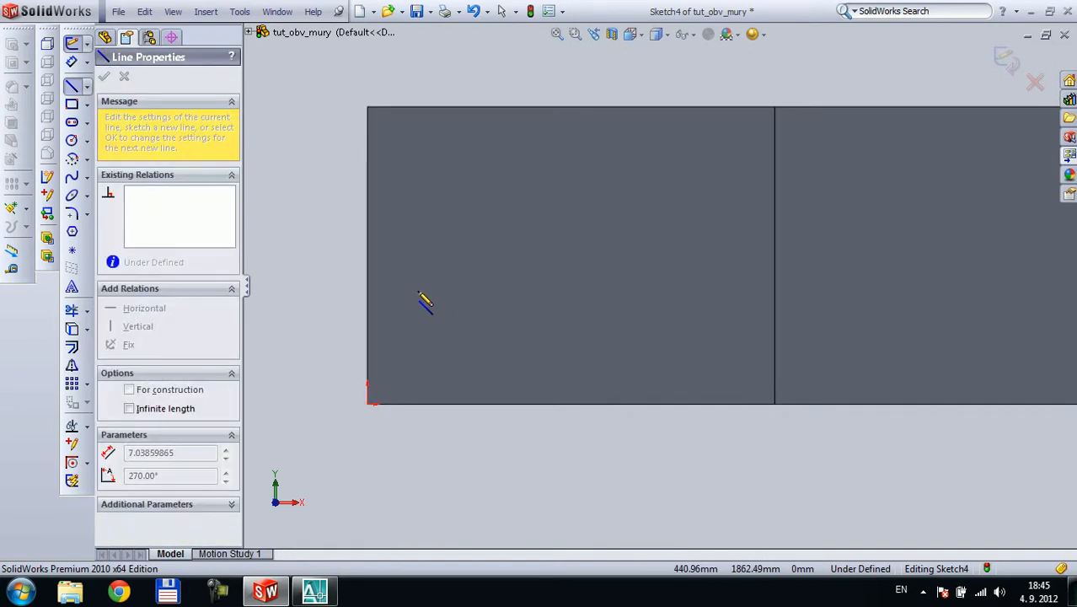
pyautogui.click(563, 297)
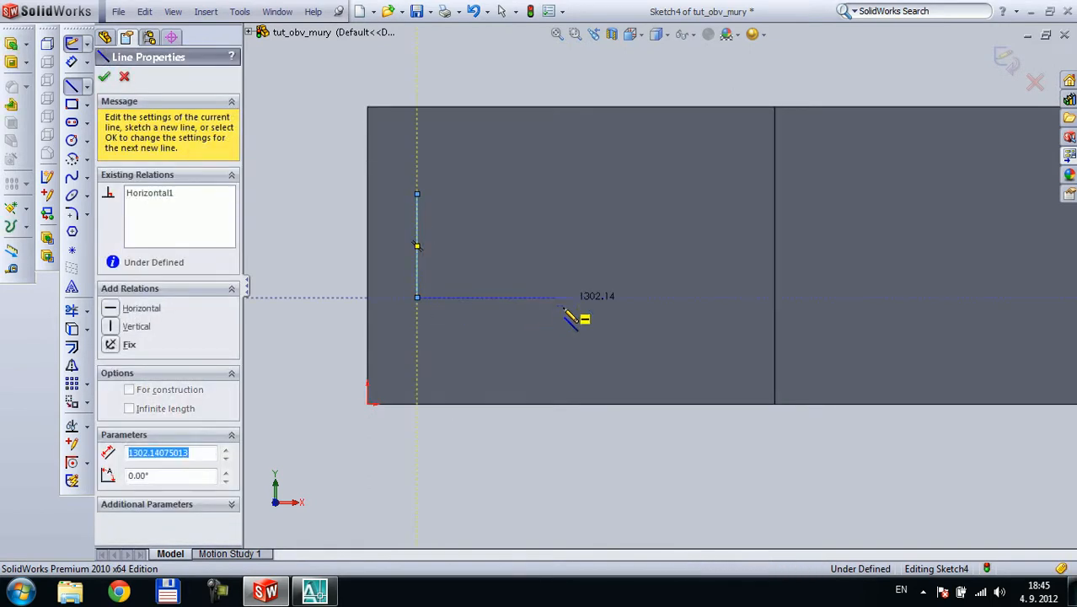
pyautogui.click(564, 404)
pyautogui.click(690, 404)
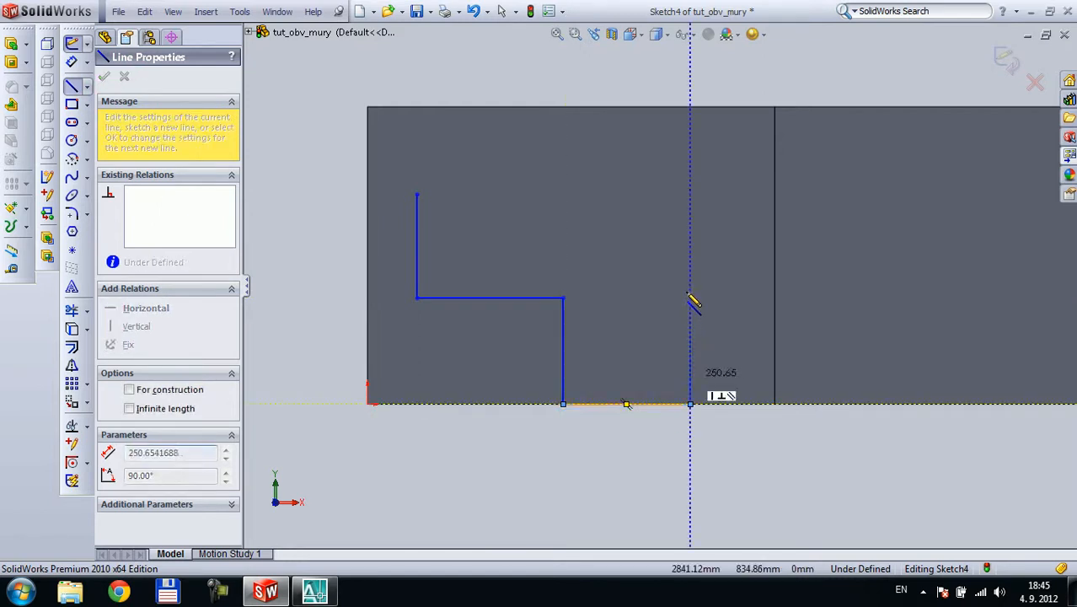
pyautogui.click(691, 196)
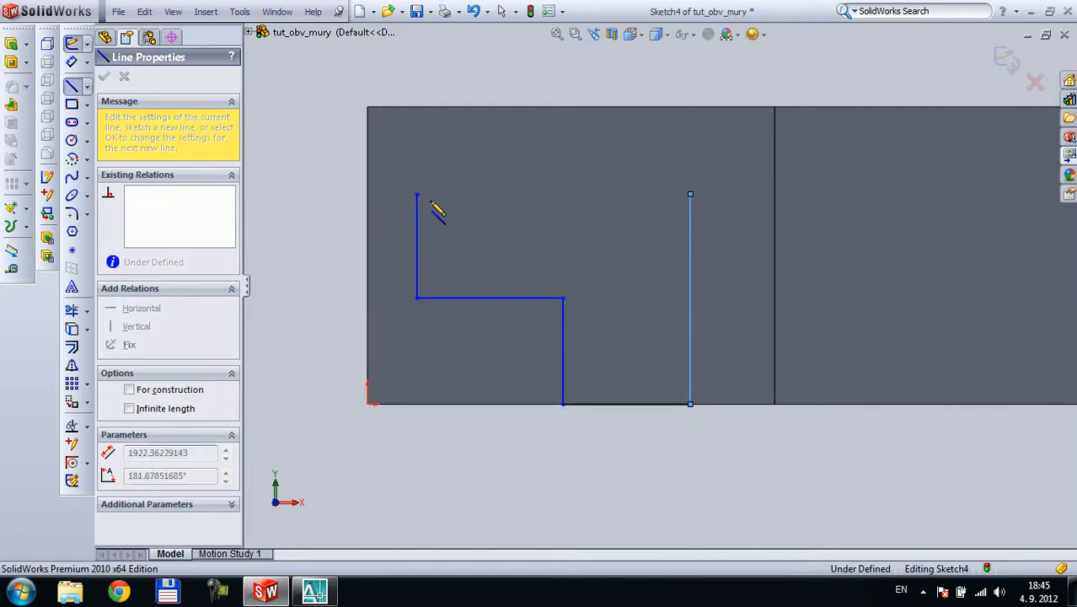
pyautogui.click(417, 196)
pyautogui.press('Escape')
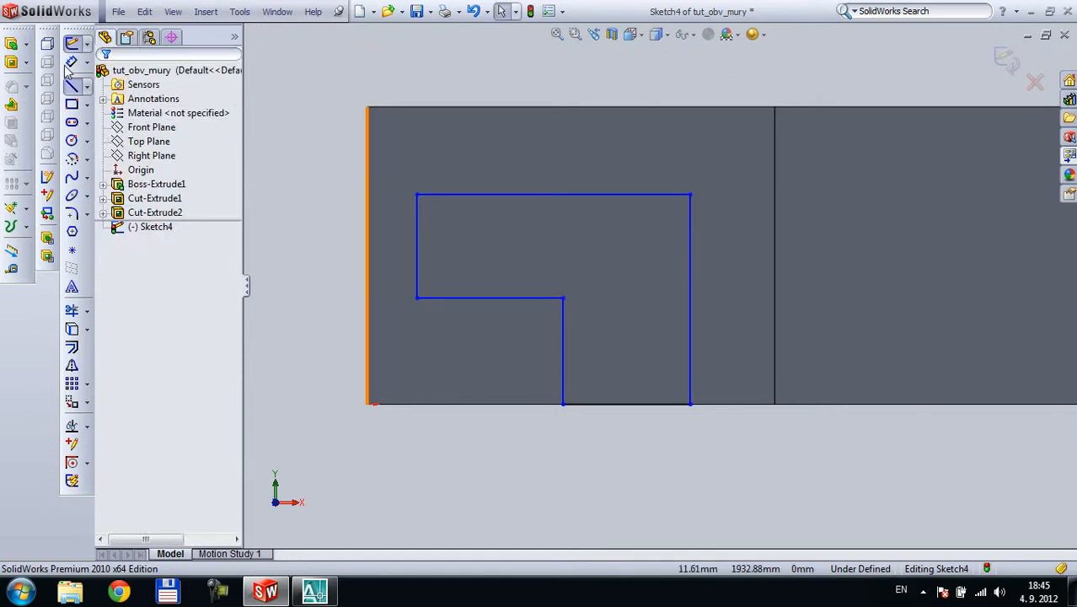
# - Dimension the L-shaped outline's short lower vertical line to 900 mm and its horizontal ledge to 1180 mm
pyautogui.click(72, 61)
pyautogui.click(456, 299)
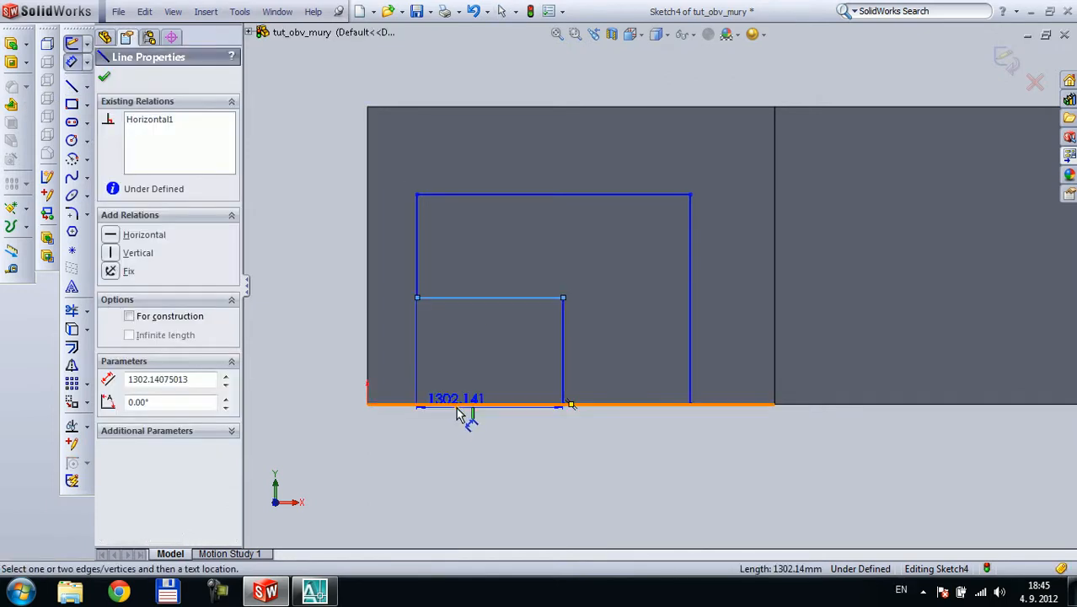
pyautogui.click(457, 404)
pyautogui.press('Escape')
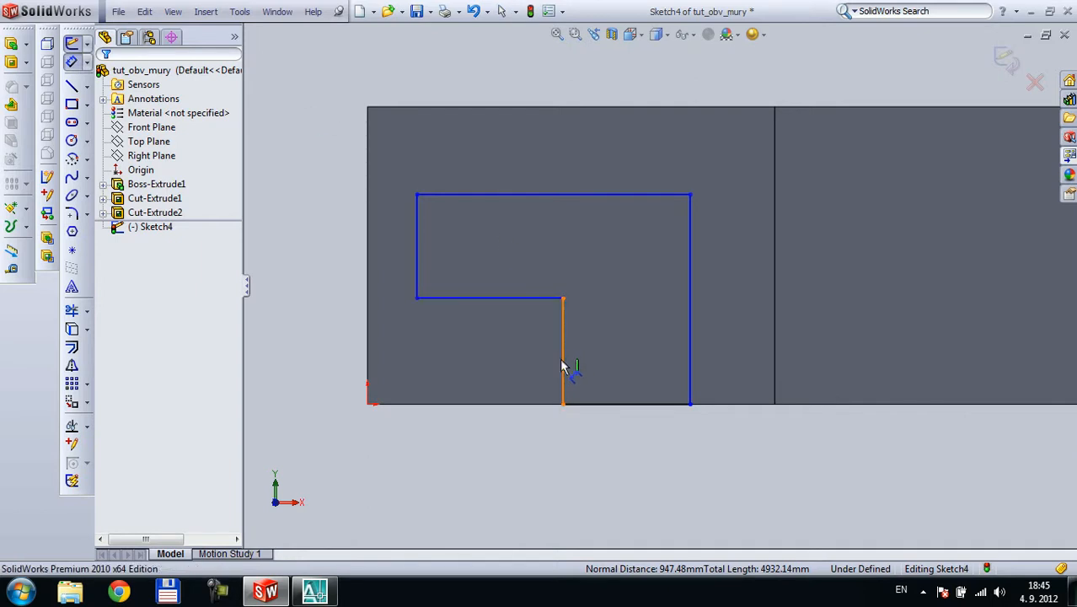
pyautogui.click(532, 364)
pyautogui.click(532, 364)
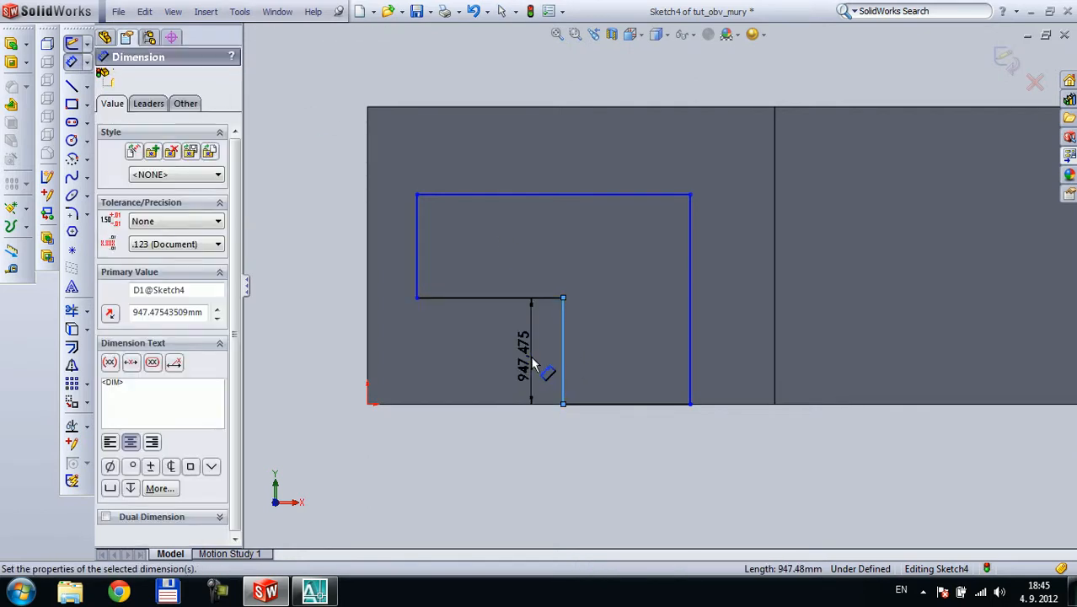
pyautogui.write('900')
pyautogui.press('Return')
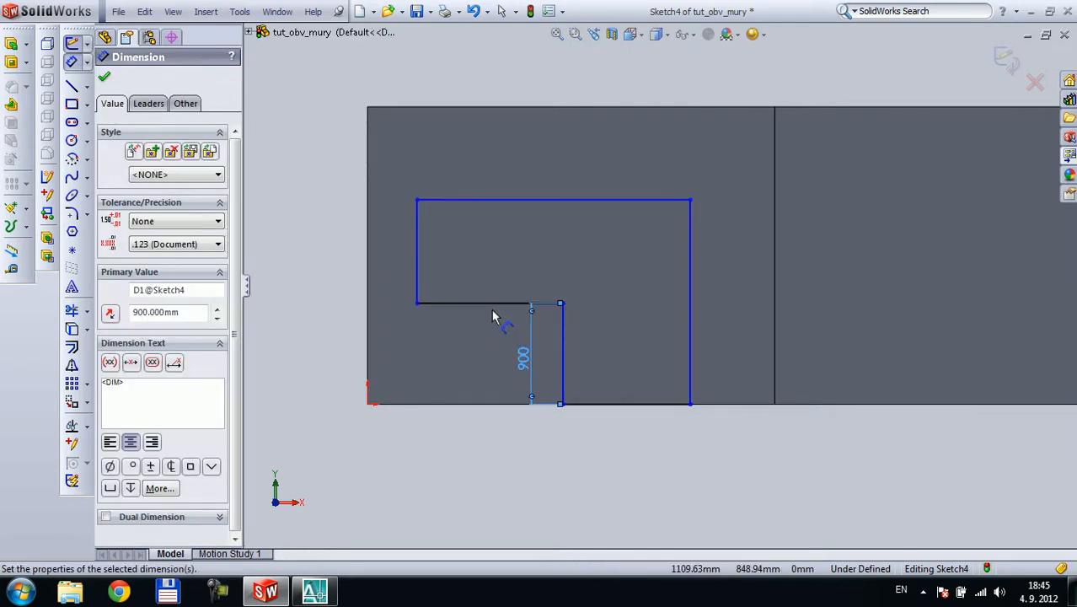
pyautogui.click(486, 349)
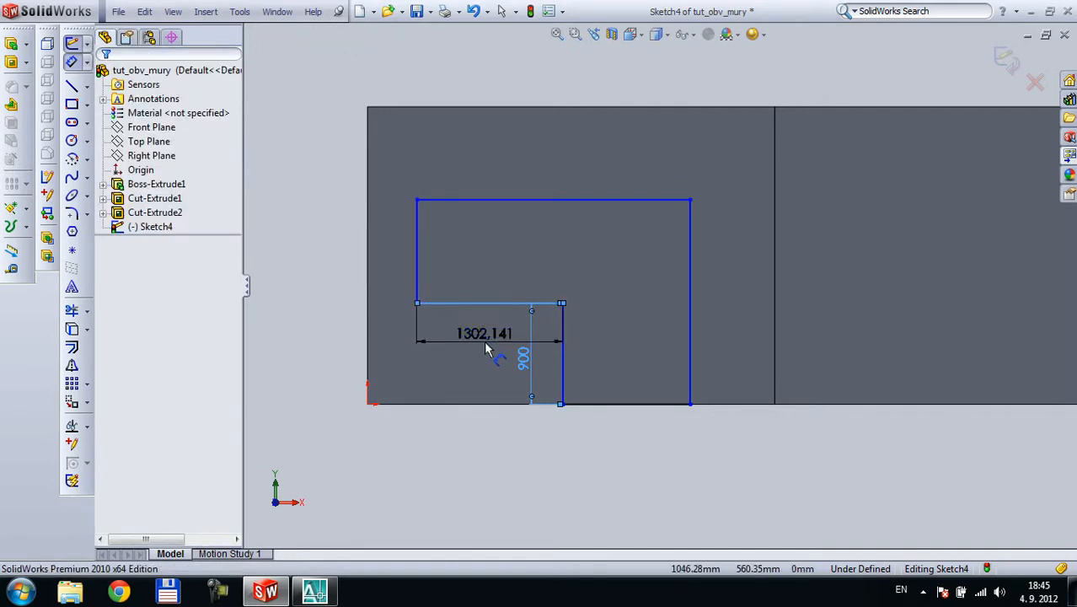
pyautogui.click(486, 349)
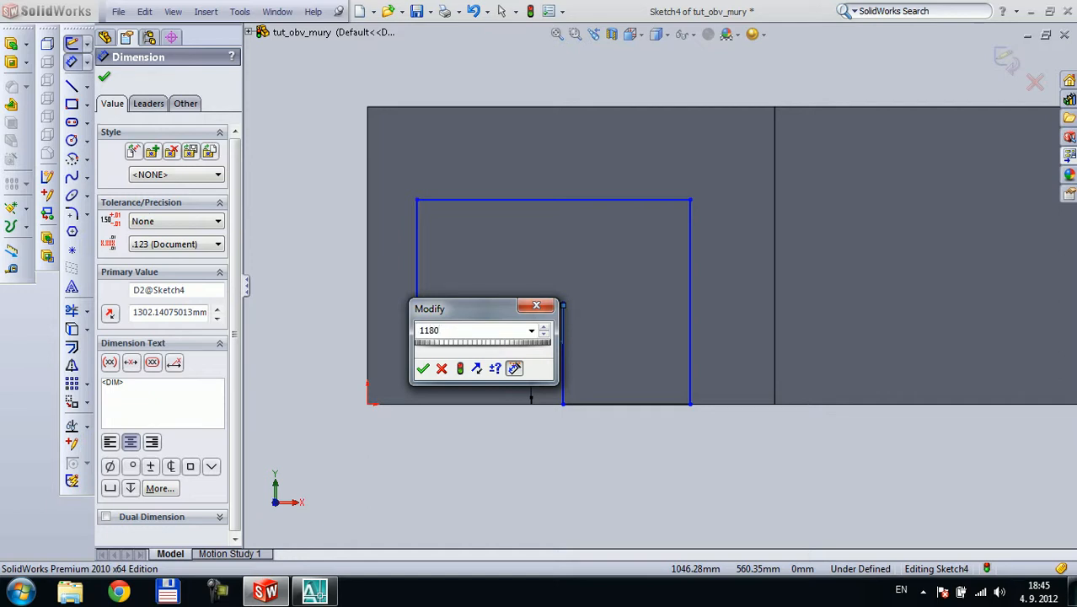
pyautogui.press('Return')
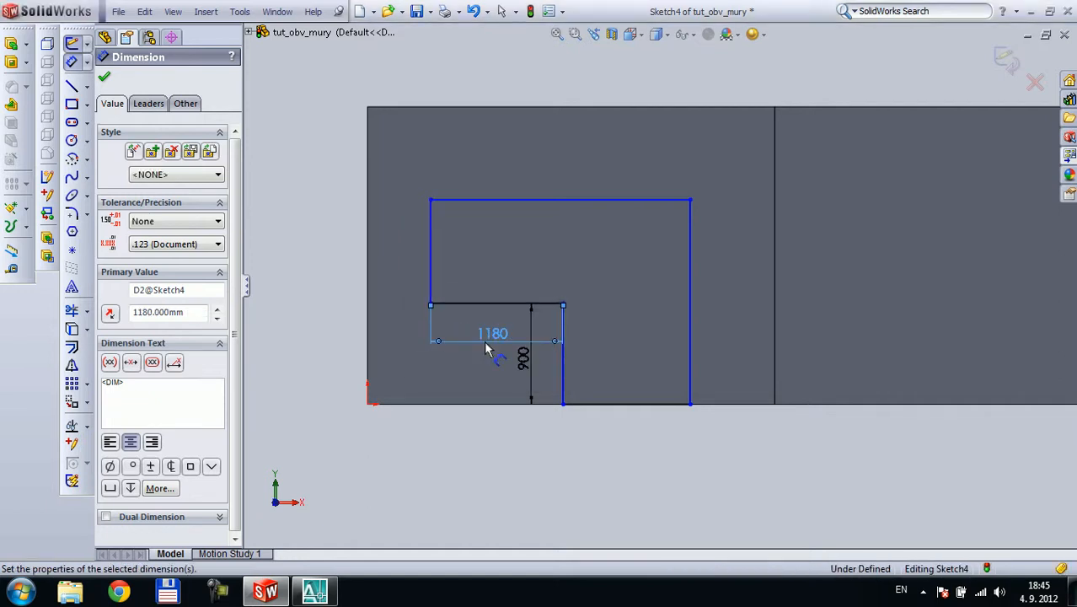
# - Dimension the outline's upper vertical side to 1500 mm and place it 570 mm from the wall's vertical edge at the origin
pyautogui.click(393, 260)
pyautogui.click(386, 253)
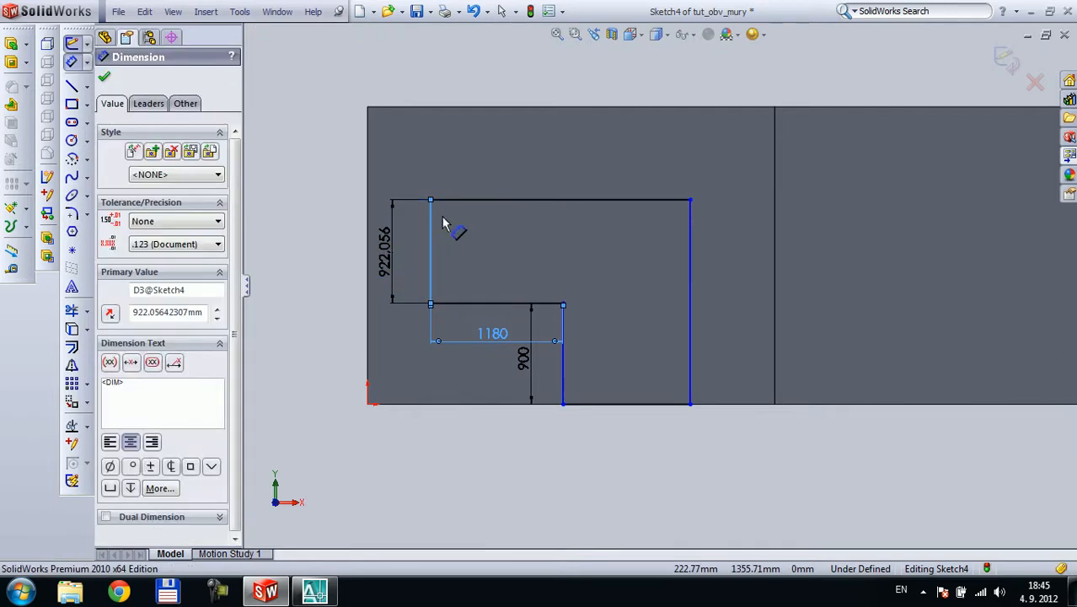
pyautogui.write('1500')
pyautogui.press('Return')
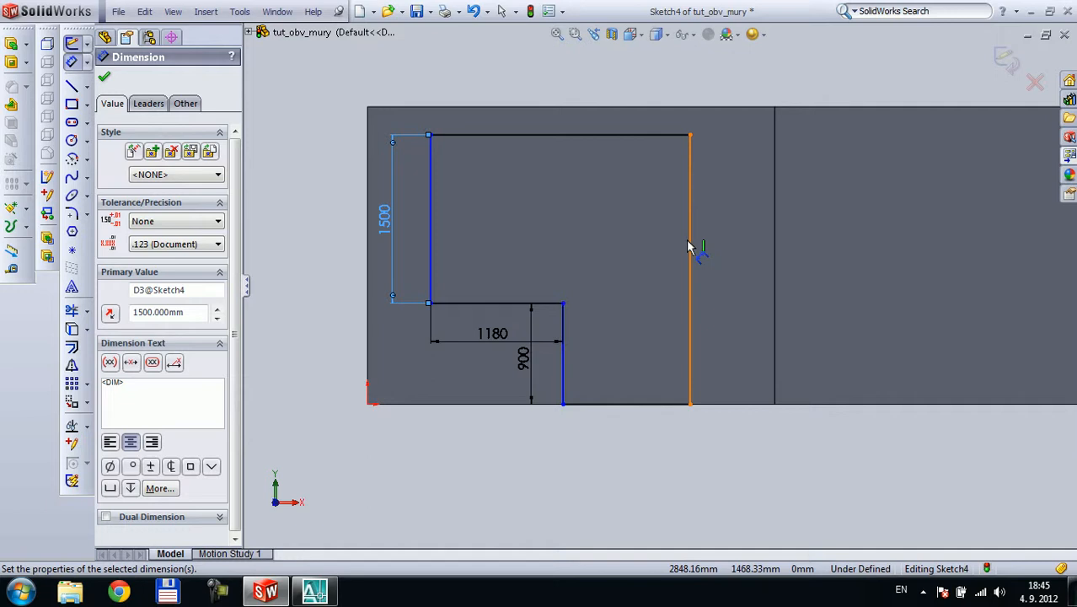
pyautogui.click(375, 246)
pyautogui.click(368, 241)
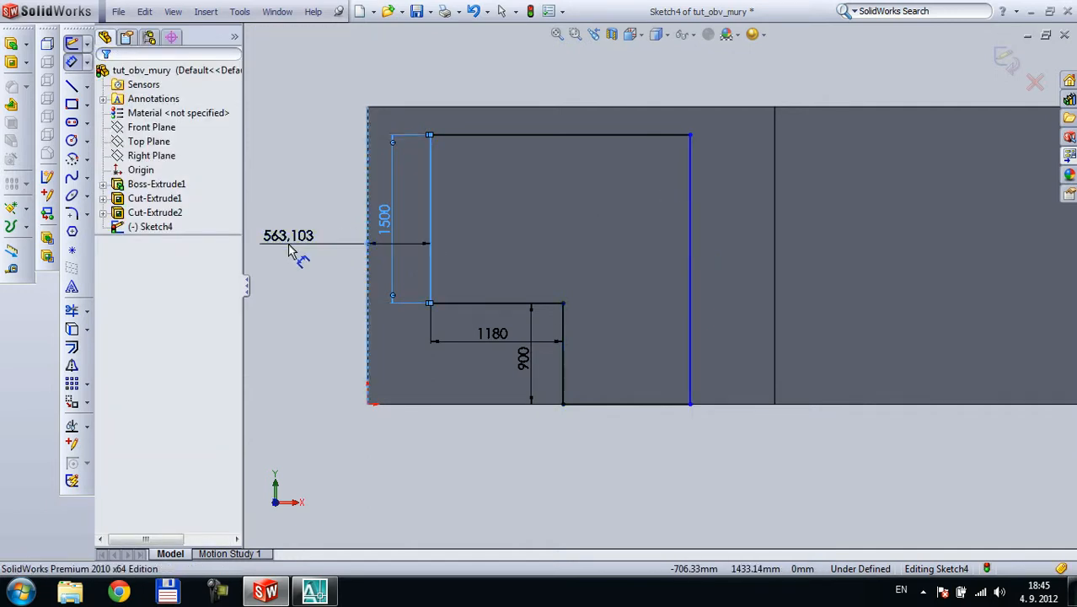
pyautogui.click(289, 252)
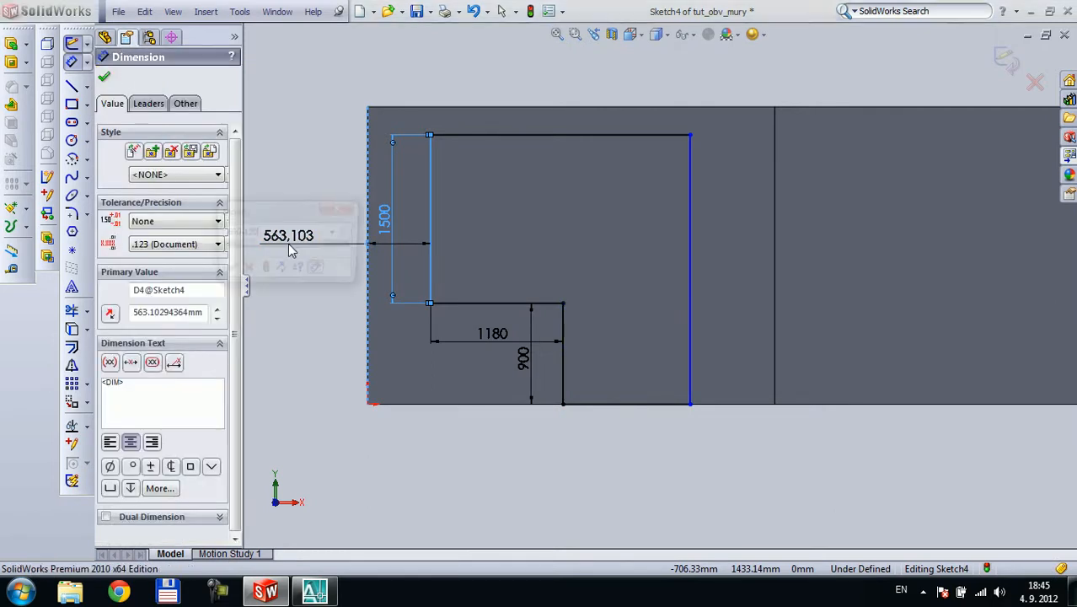
pyautogui.write('570')
pyautogui.press('Return')
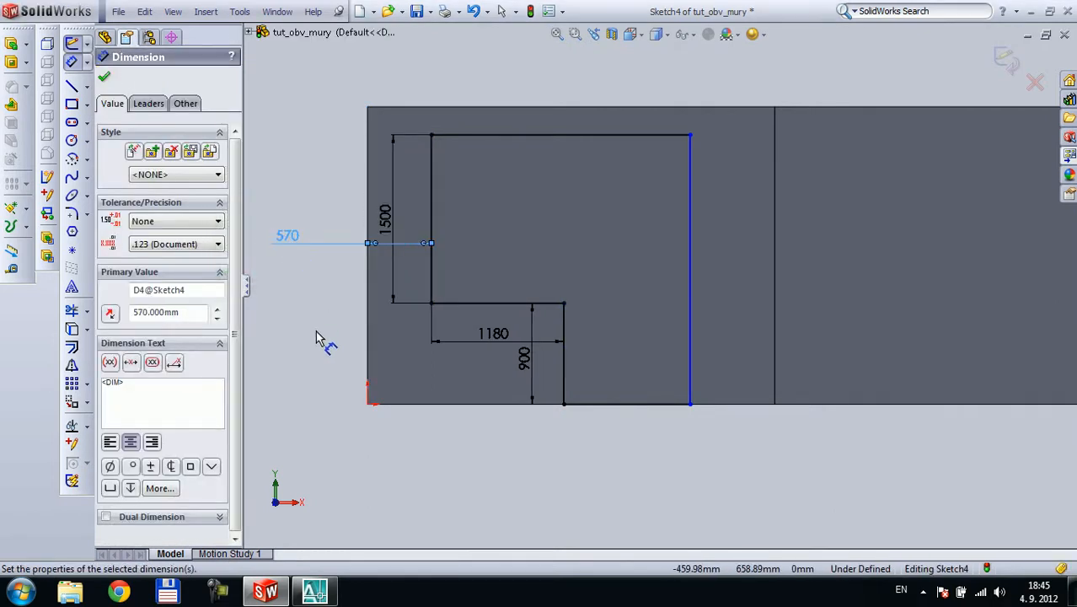
# - Dimension the L-shaped outline's bottom horizontal line to 900 mm
pyautogui.click(649, 408)
pyautogui.click(640, 449)
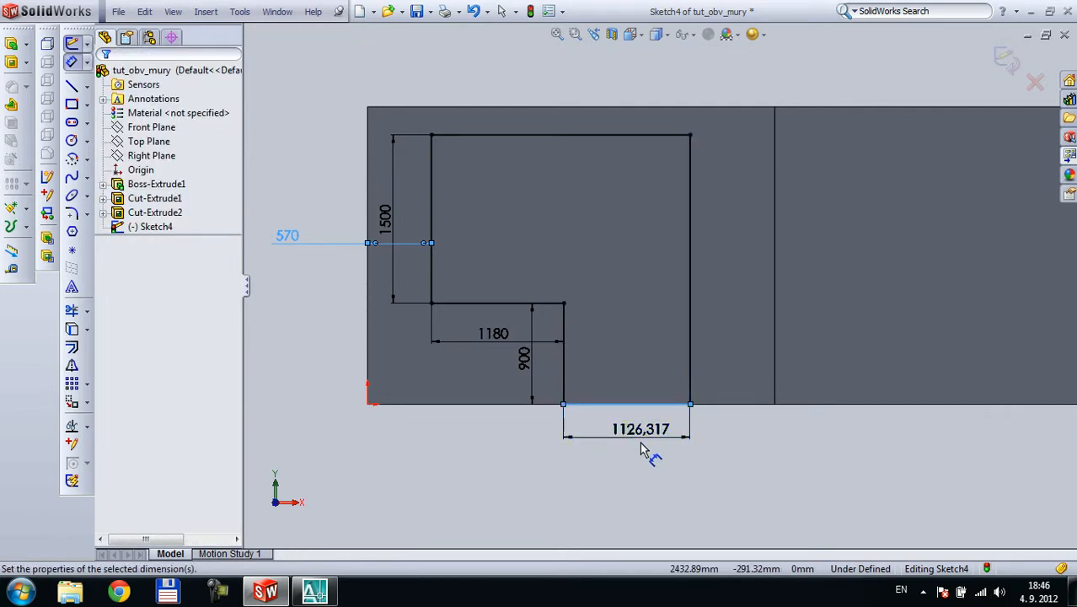
pyautogui.write('900')
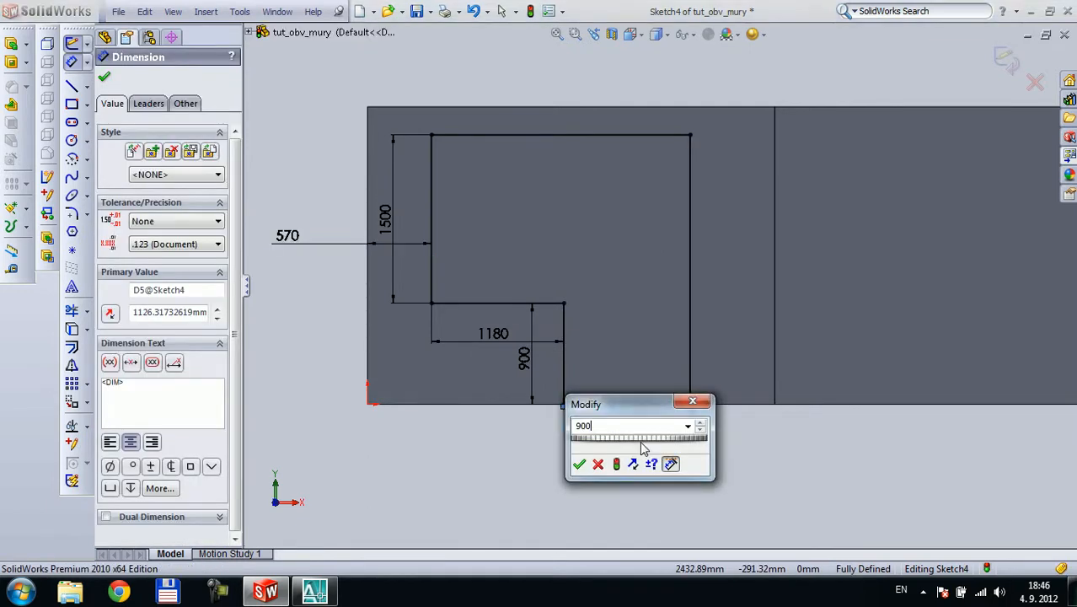
pyautogui.press('Return')
# - Cut-extrude the L-shaped outline through the short projecting wall with the Up To Next end condition
pyautogui.moveTo(736, 237)
pyautogui.mouseDown(button='middle')
pyautogui.moveTo(613, 145)
pyautogui.moveTo(759, 248)
pyautogui.moveTo(837, 132)
pyautogui.moveTo(790, 146)
pyautogui.mouseUp(button='middle')
pyautogui.scroll(-2, 718, 237)
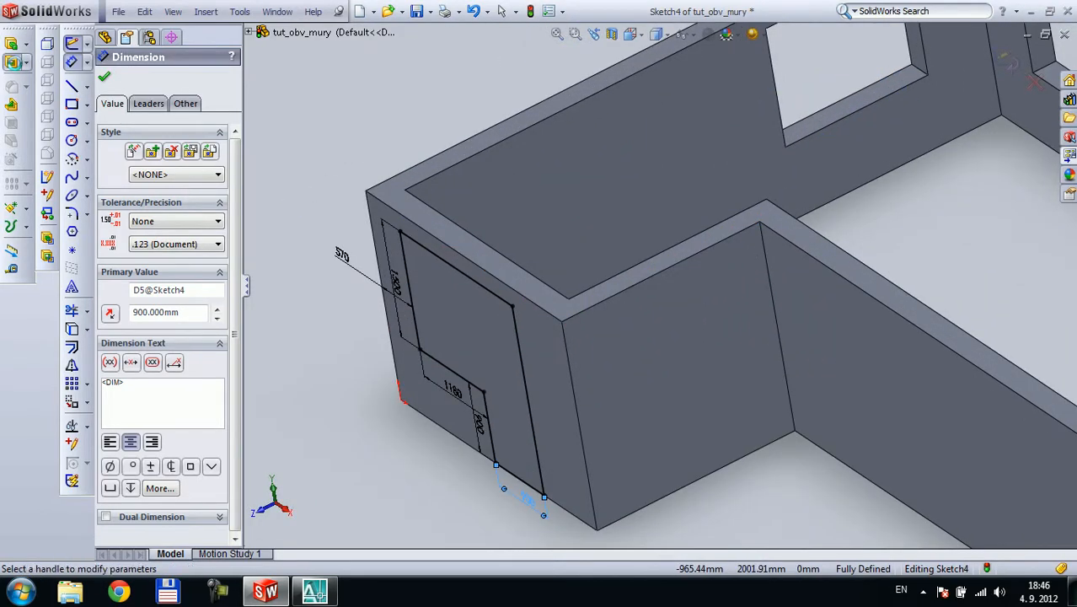
pyautogui.click(13, 64)
pyautogui.click(194, 169)
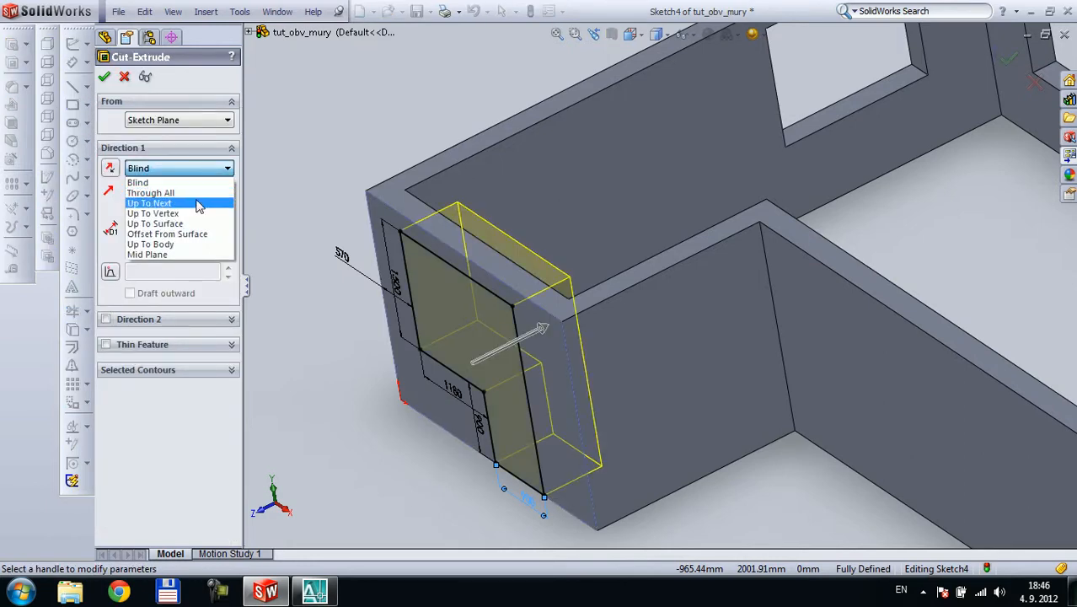
pyautogui.click(199, 204)
pyautogui.click(105, 77)
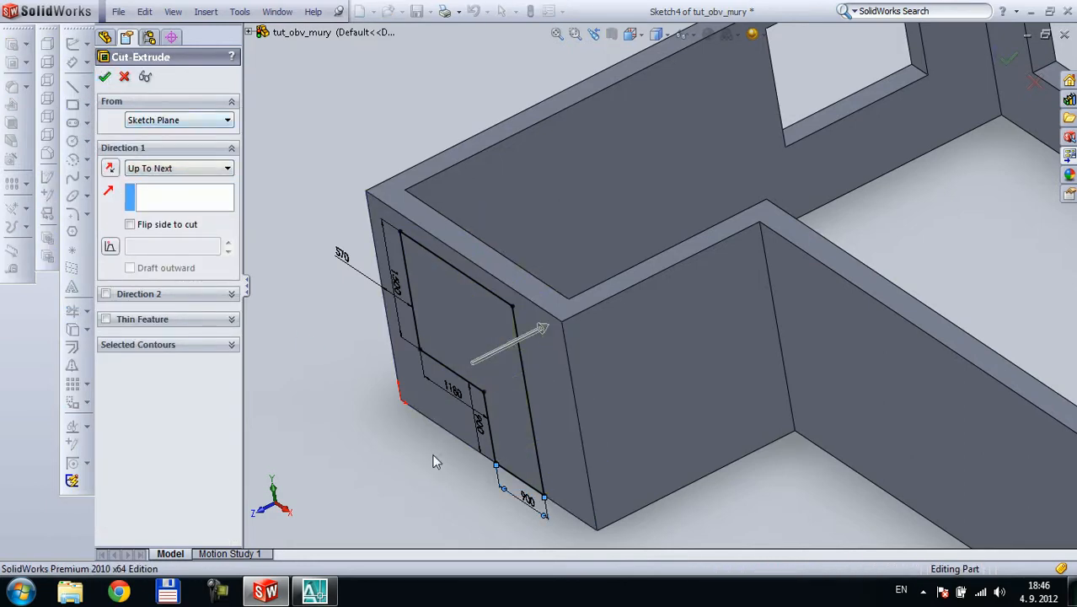
pyautogui.scroll(5, 422, 432)
pyautogui.moveTo(427, 436); pyautogui.dragTo(656, 354, button='middle')
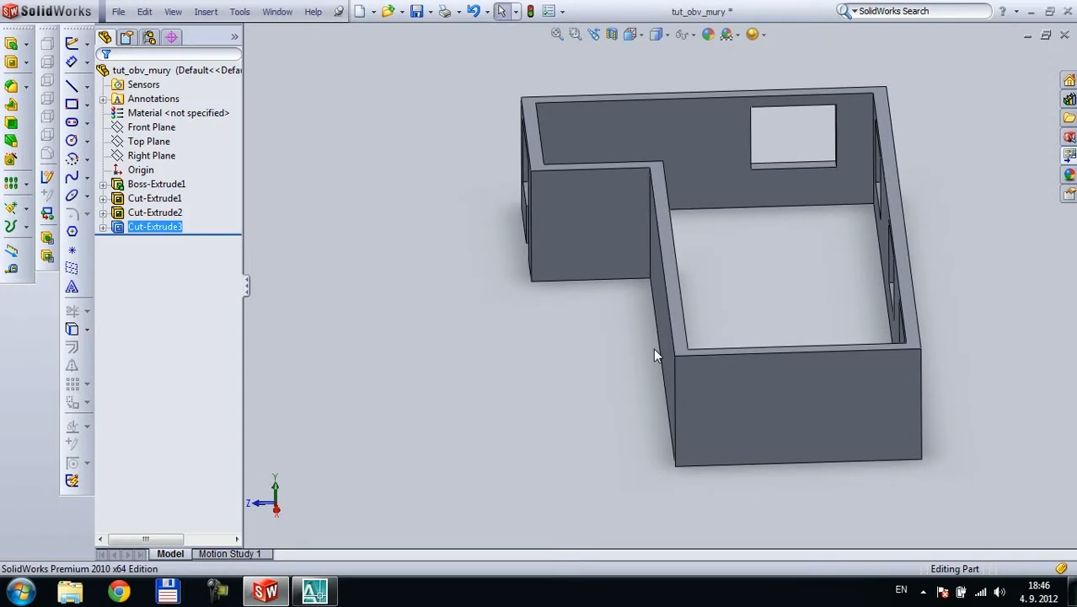
pyautogui.scroll(-2, 894, 356)
pyautogui.click(718, 460)
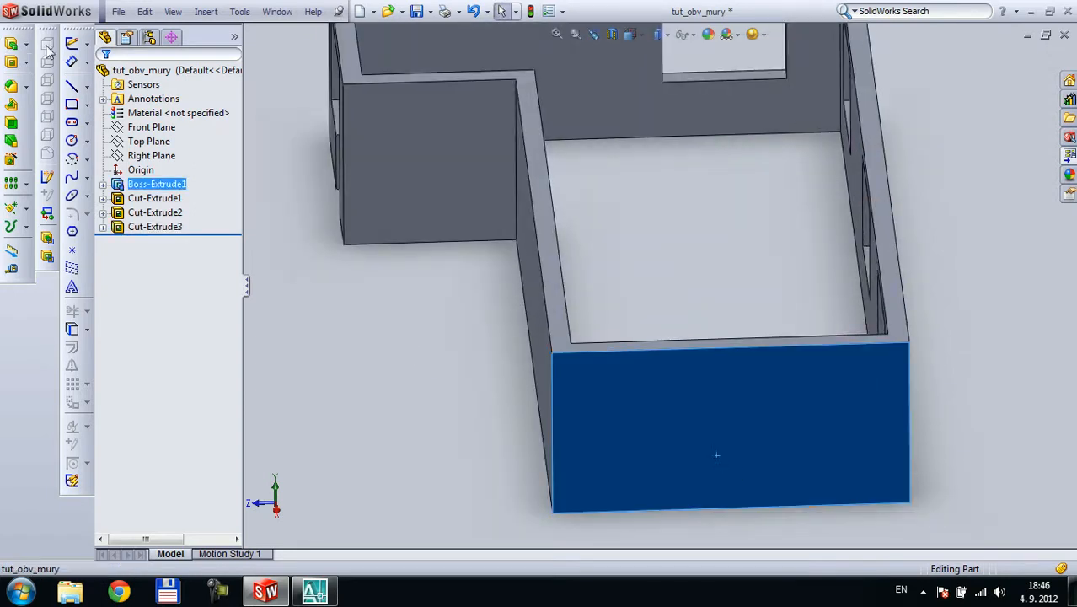
pyautogui.click(72, 103)
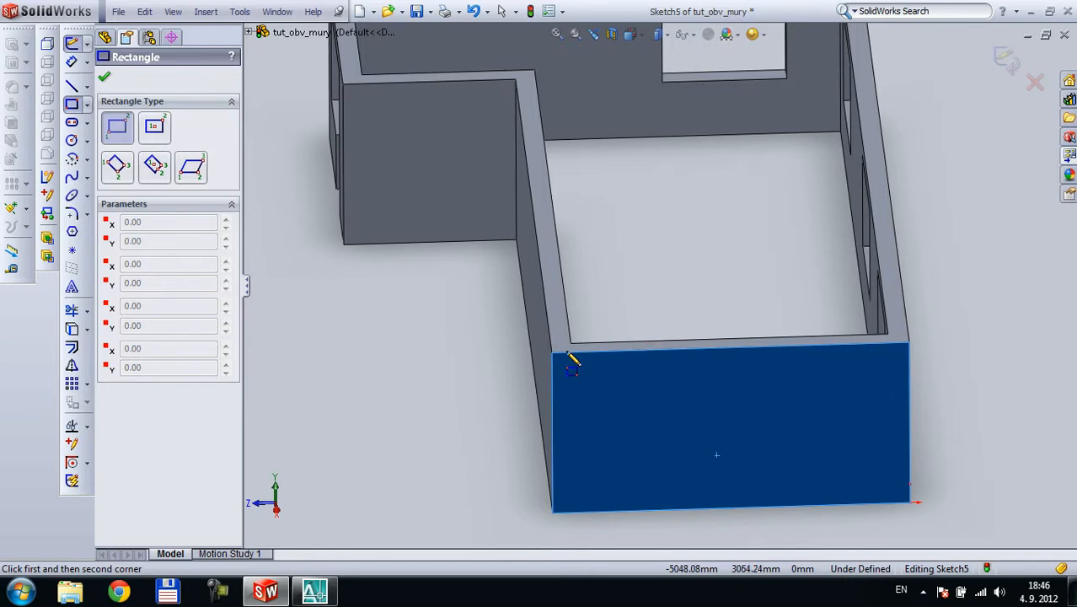
pyautogui.press('Escape')
pyautogui.press('Escape')
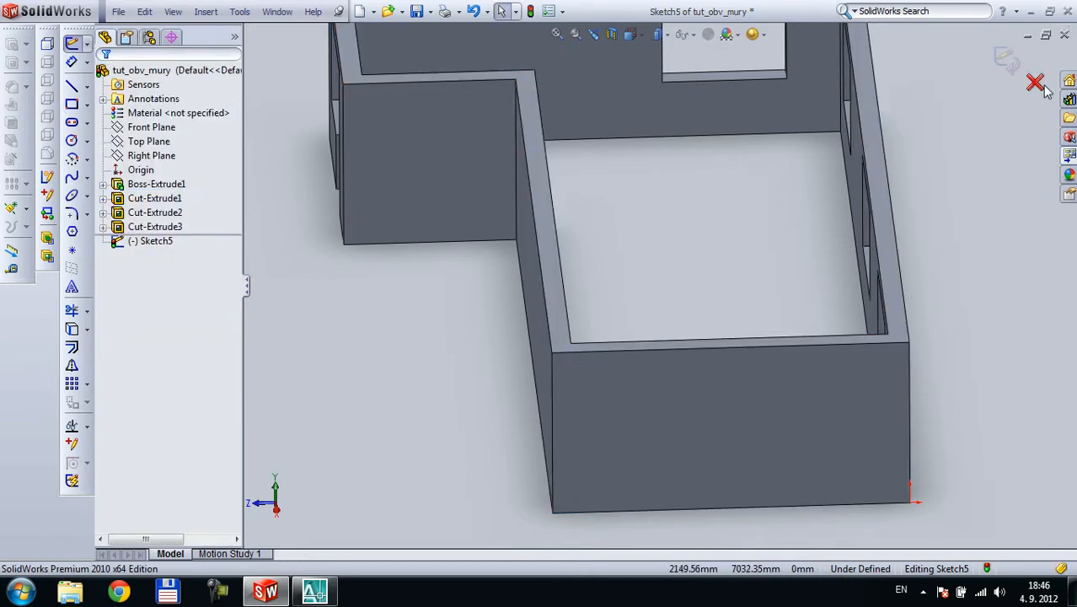
pyautogui.click(1044, 88)
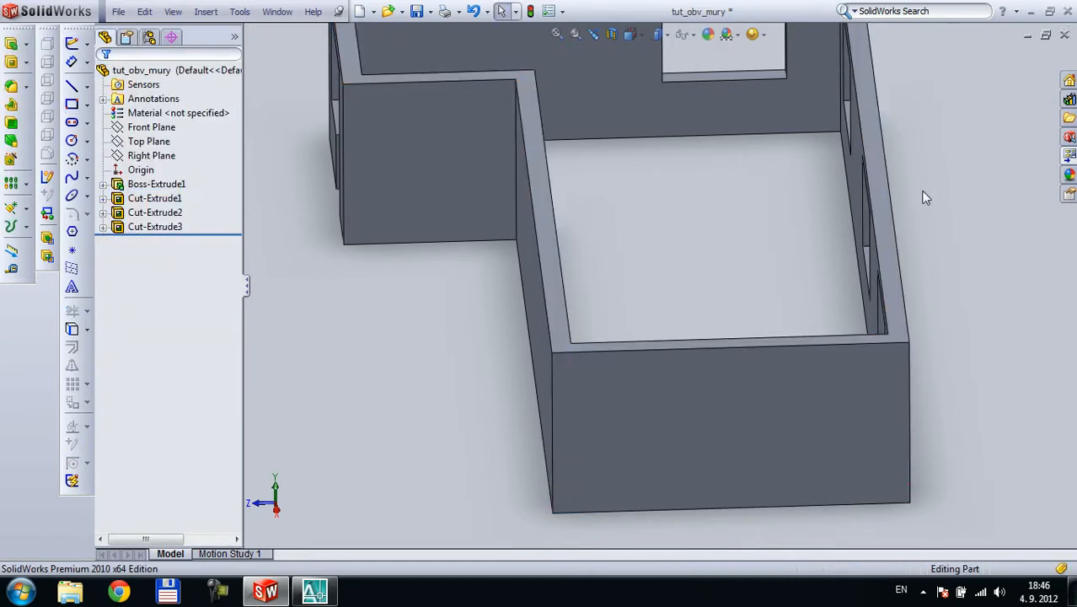
# - Sketch a full-height rectangle about 1604 mm wide on the end wall's inner face, starting at its bottom corner beside the long windowless wall
pyautogui.moveTo(925, 199)
pyautogui.mouseDown(button='middle')
pyautogui.moveTo(724, 121)
pyautogui.moveTo(627, 181)
pyautogui.mouseUp(button='middle')
pyautogui.scroll(3, 854, 166)
pyautogui.scroll(-3, 854, 167)
pyautogui.moveTo(823, 173); pyautogui.dragTo(732, 274, button='middle')
pyautogui.scroll(5, 961, 187)
pyautogui.scroll(-5, 692, 282)
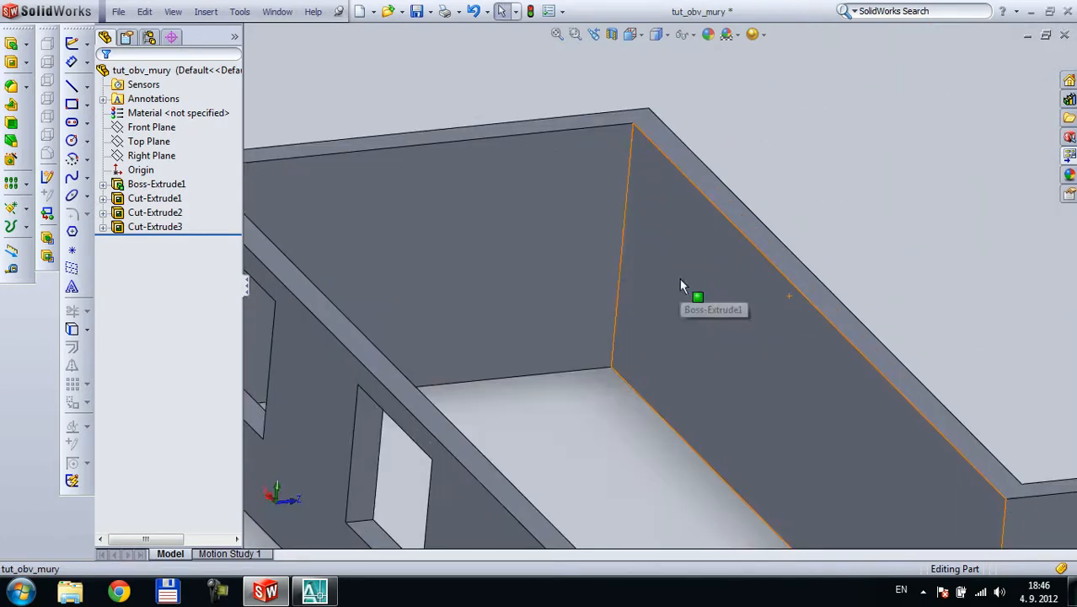
pyautogui.click(615, 246)
pyautogui.click(73, 113)
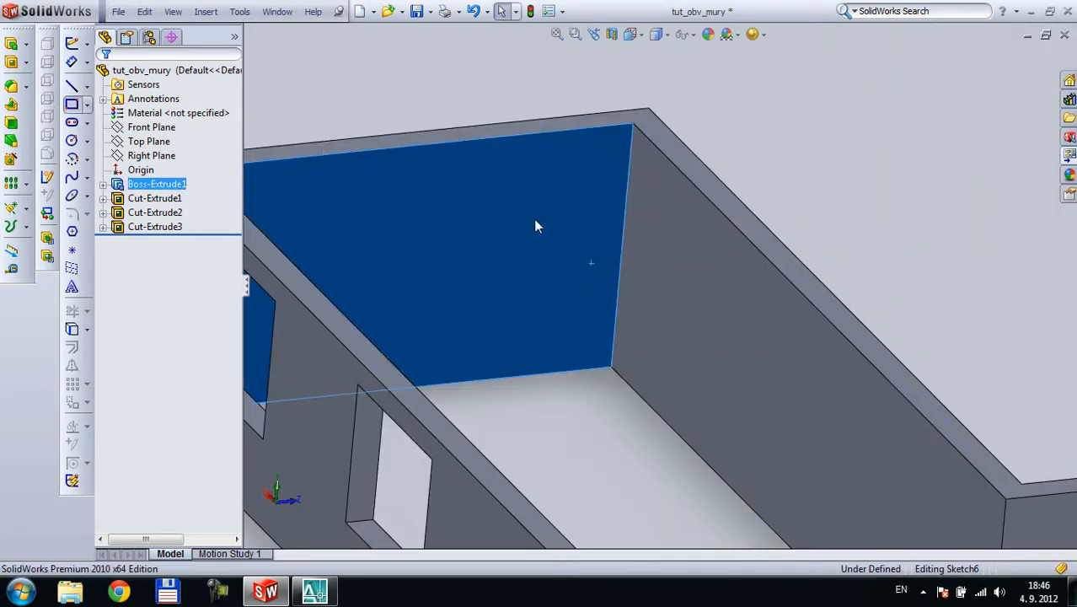
pyautogui.click(612, 368)
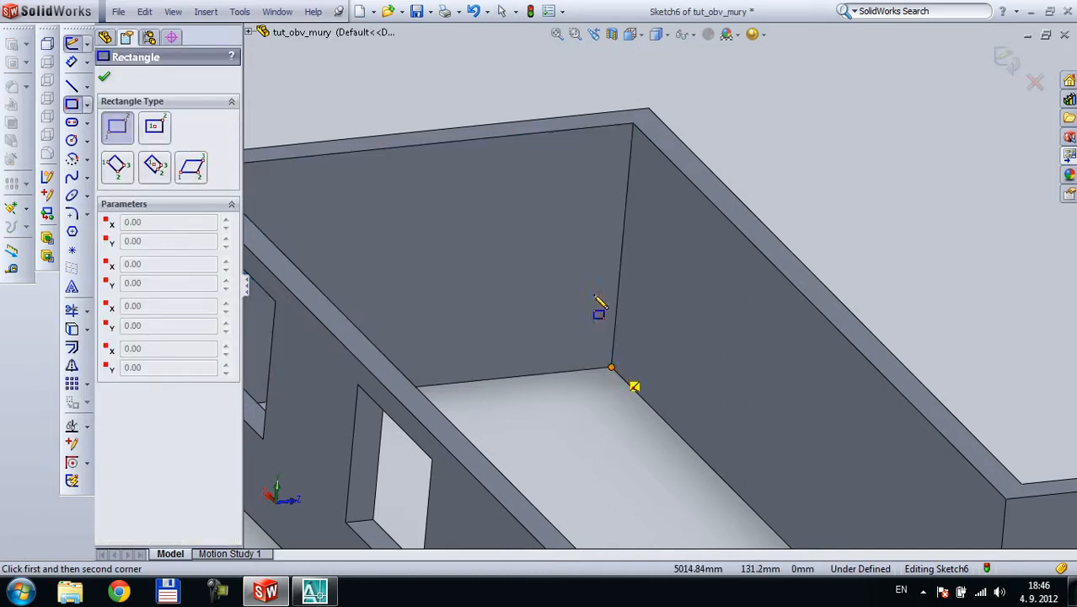
pyautogui.click(486, 137)
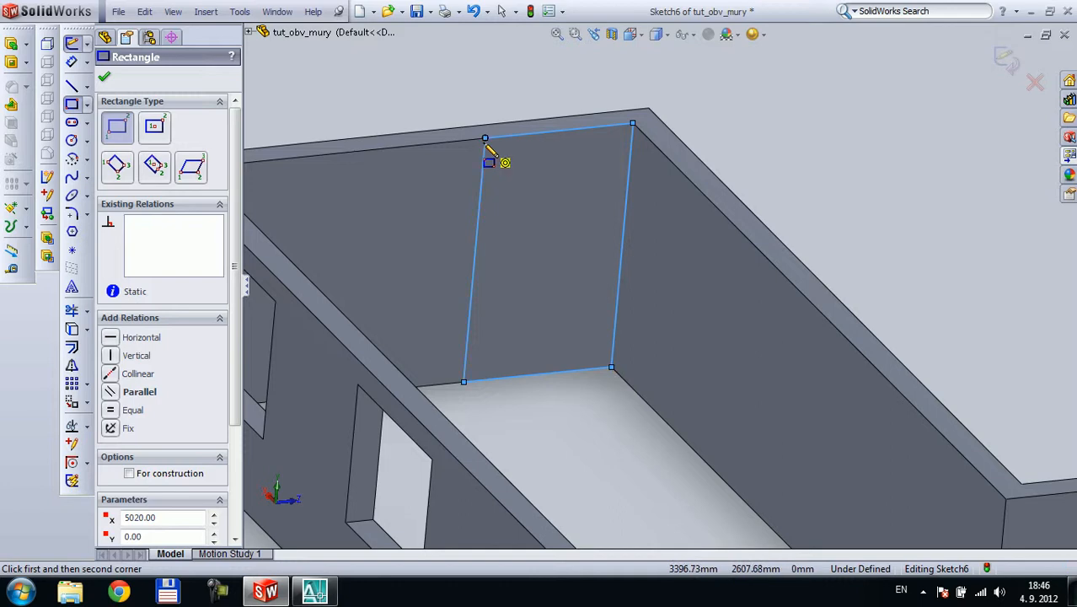
pyautogui.press('Escape')
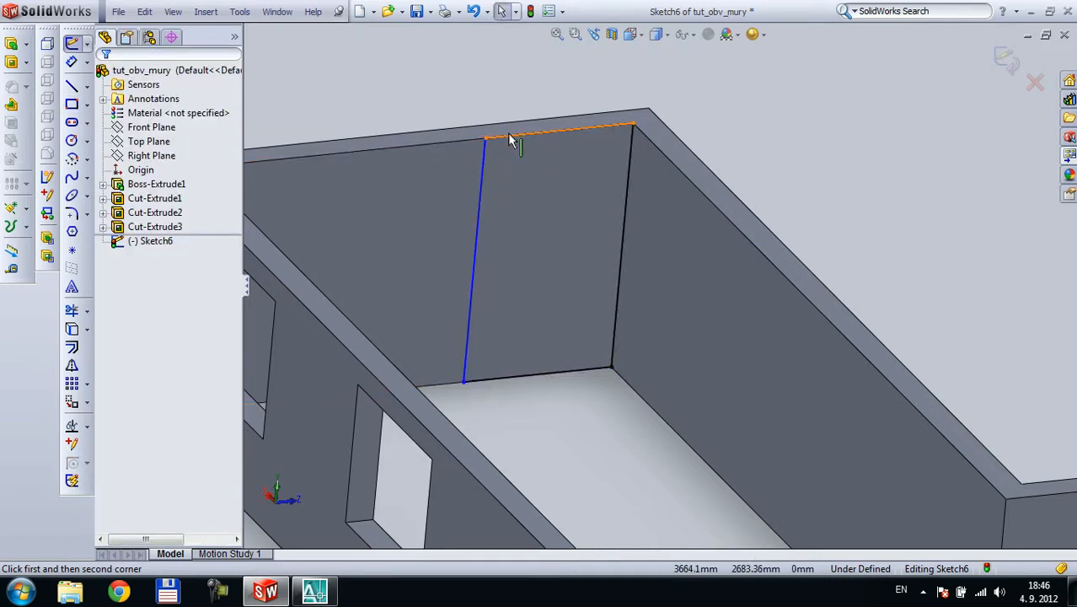
# - Dimension the full-height rectangle's top line to 1000 mm
pyautogui.click(71, 62)
pyautogui.click(524, 133)
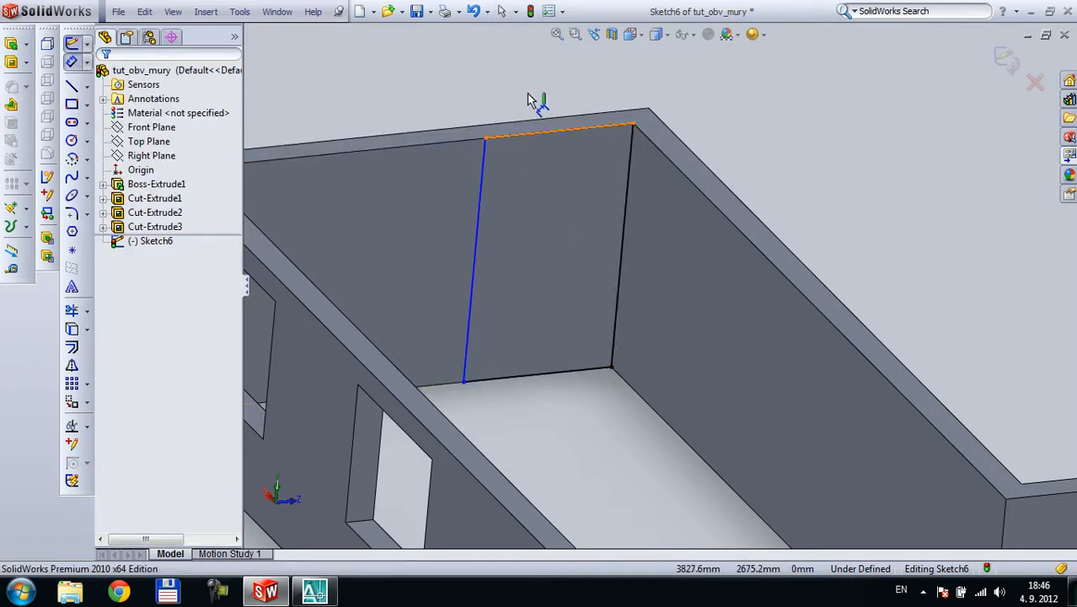
pyautogui.click(529, 100)
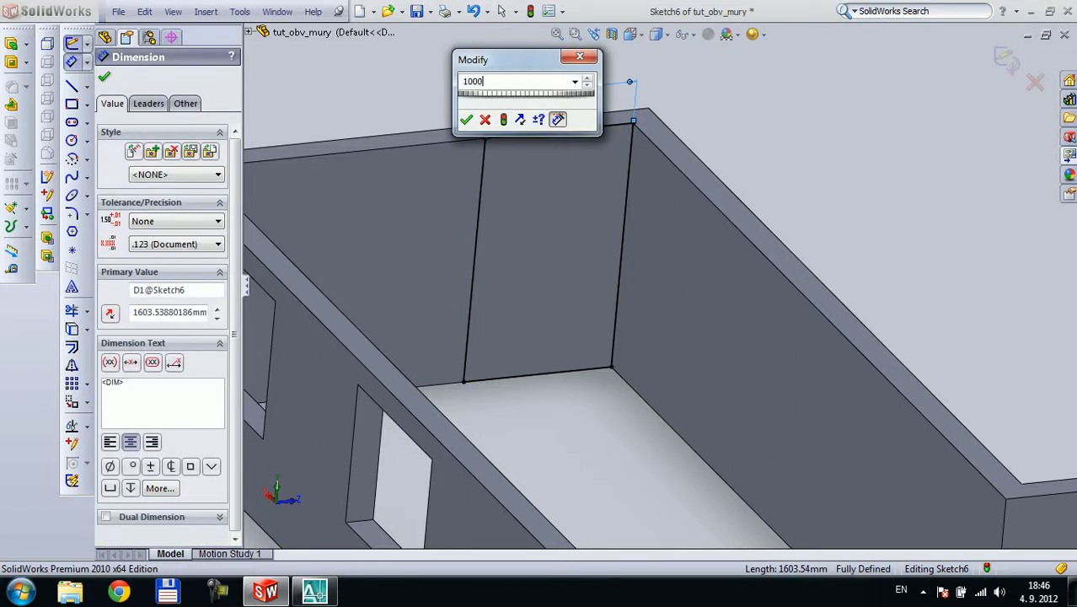
pyautogui.write('1000')
pyautogui.press('Return')
# - Cut-extrude the 1000 mm wide rectangle through the end wall with the Through All end condition
pyautogui.scroll(2, 681, 184)
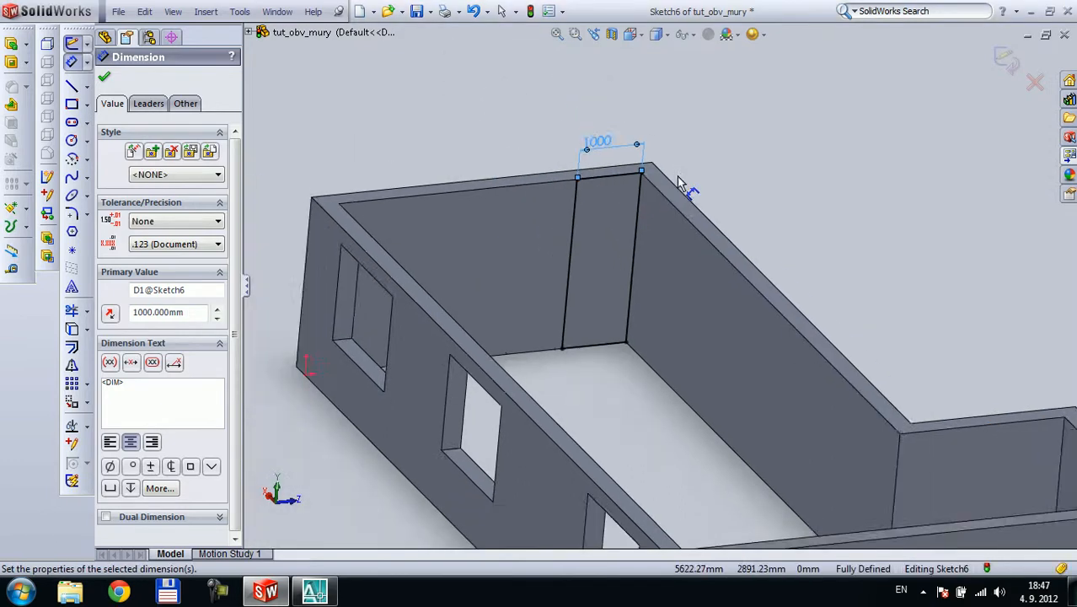
pyautogui.scroll(2, 681, 184)
pyautogui.moveTo(681, 184); pyautogui.dragTo(659, 189, button='middle')
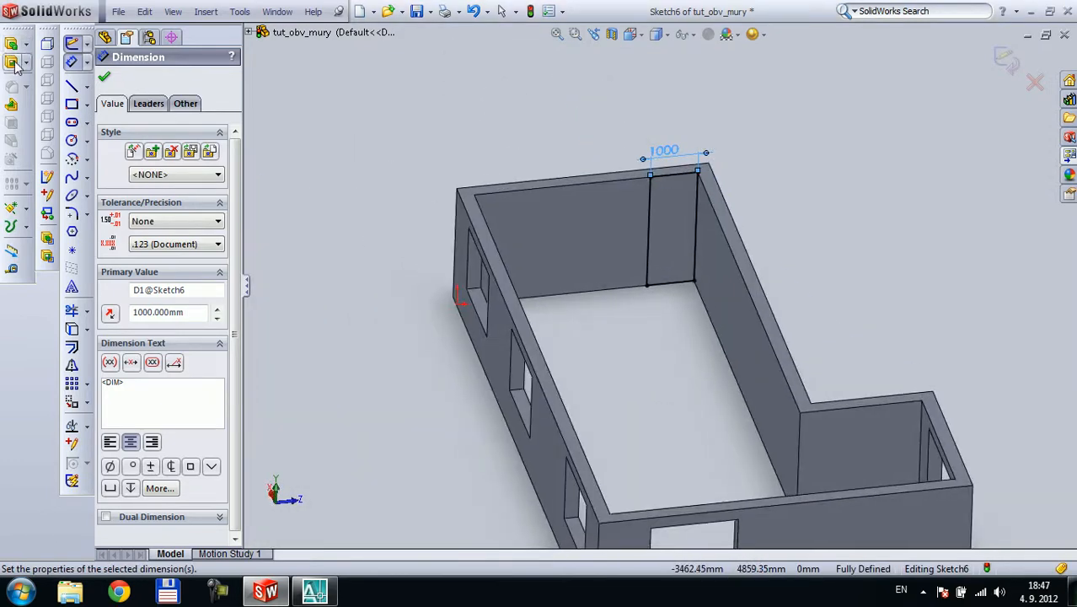
pyautogui.click(13, 63)
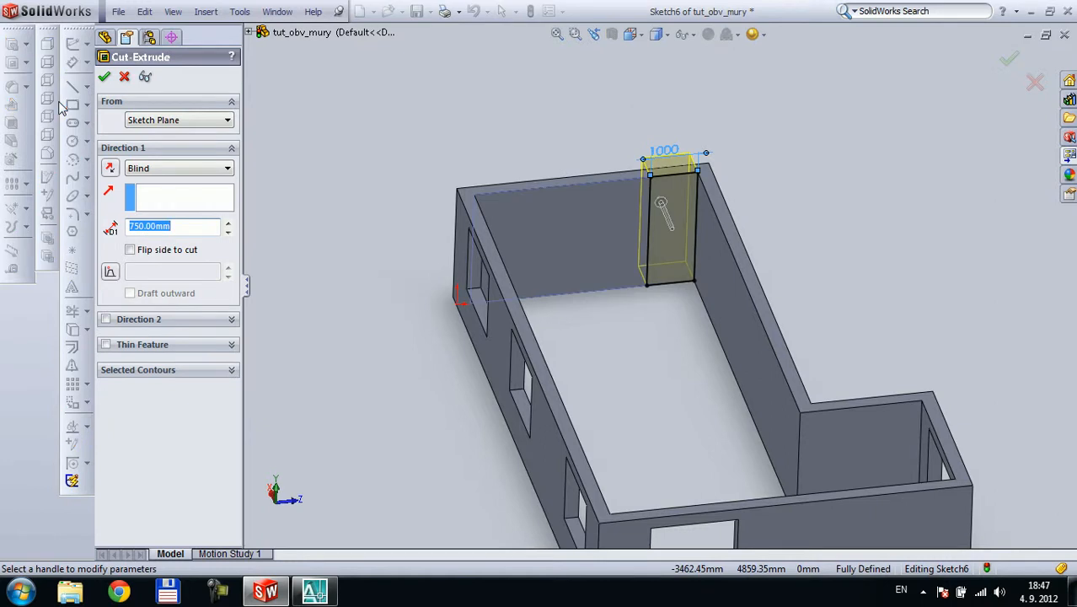
pyautogui.click(187, 168)
pyautogui.click(169, 192)
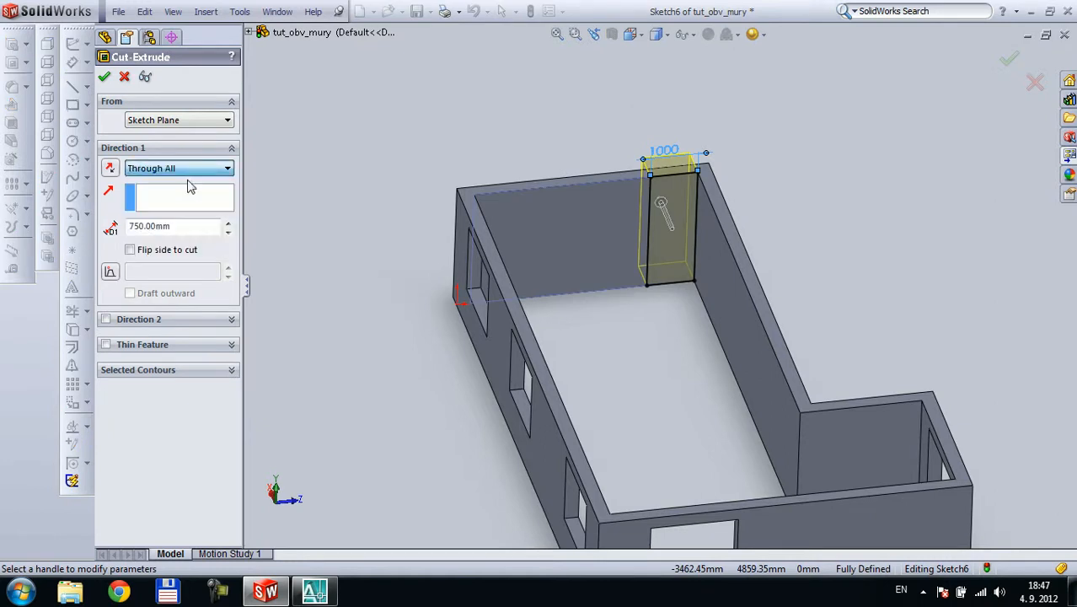
pyautogui.click(103, 79)
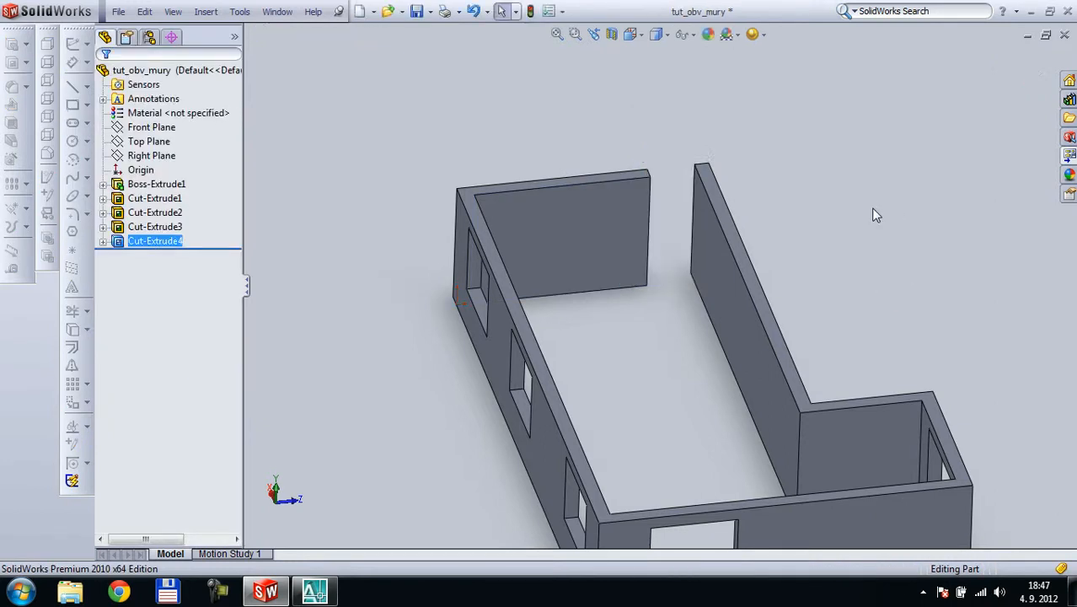
# - Examine the perimeter walls part from several sides, including the full-height gap, the windows and the L-shaped opening
pyautogui.scroll(-4, 794, 154)
pyautogui.scroll(4, 521, 329)
pyautogui.moveTo(591, 327)
pyautogui.mouseDown(button='middle')
pyautogui.moveTo(594, 248)
pyautogui.moveTo(558, 303)
pyautogui.moveTo(552, 265)
pyautogui.moveTo(582, 313)
pyautogui.moveTo(585, 343)
pyautogui.mouseUp(button='middle')
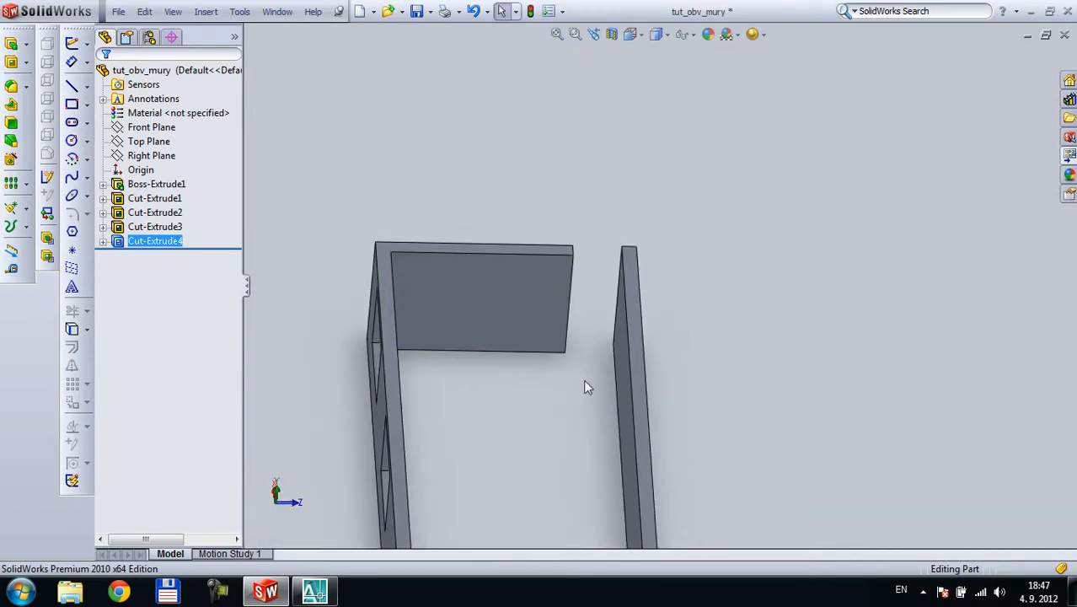
pyautogui.press('f')
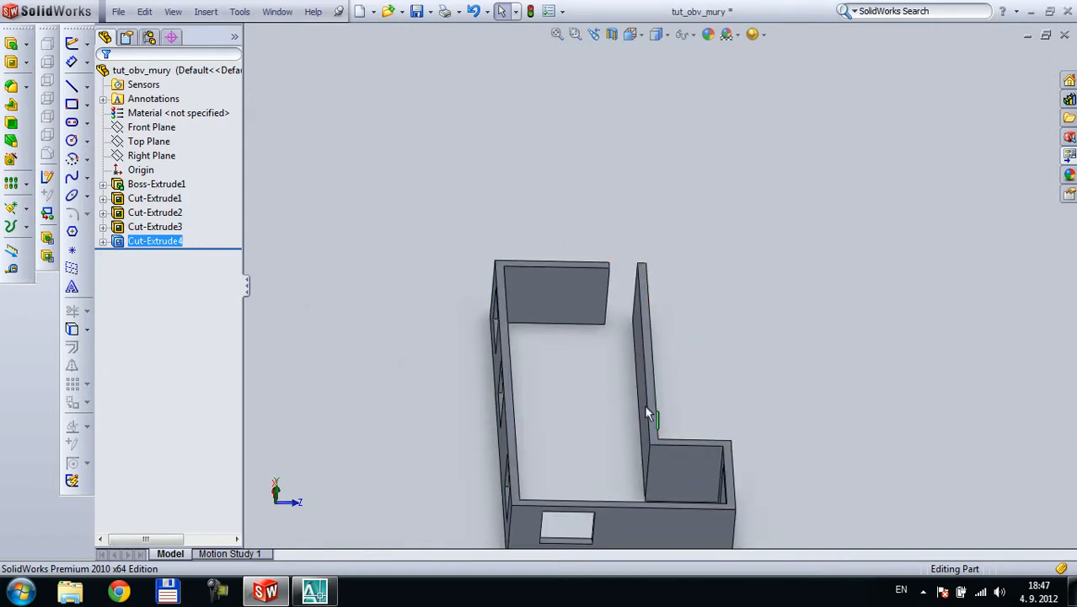
pyautogui.scroll(-4, 665, 396)
pyautogui.moveTo(644, 370); pyautogui.dragTo(488, 326, button='middle')
pyautogui.scroll(4, 488, 327)
pyautogui.scroll(-3, 492, 321)
pyautogui.moveTo(626, 274); pyautogui.dragTo(596, 259, button='middle')
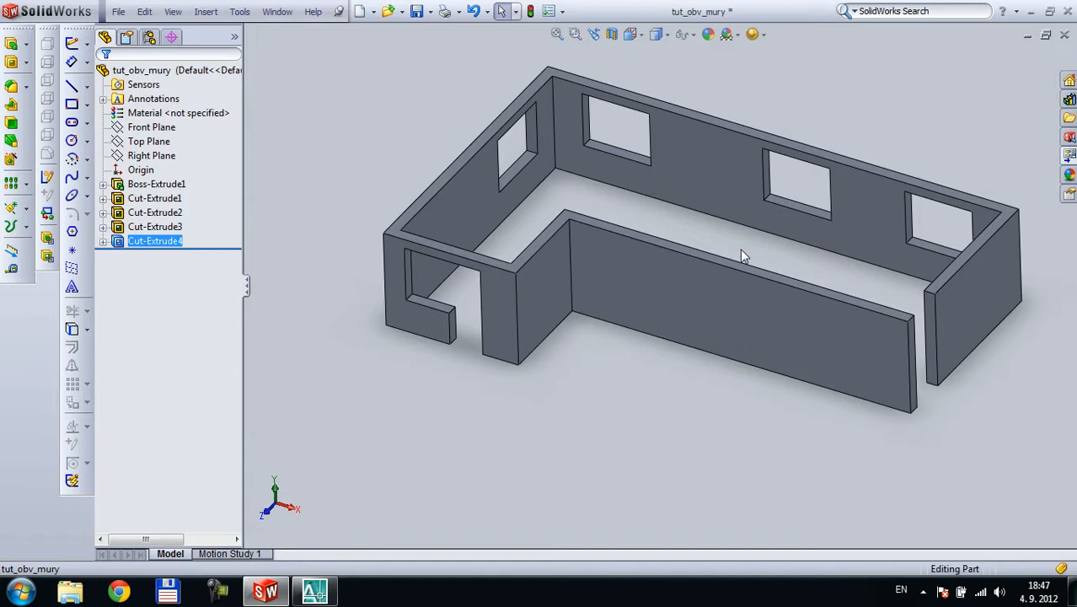
# - Switch to the #_tut_byt assembly and check the width dimension of the full-height gap in the perimeter walls
pyautogui.hotkey('ctrl', 'Tab')
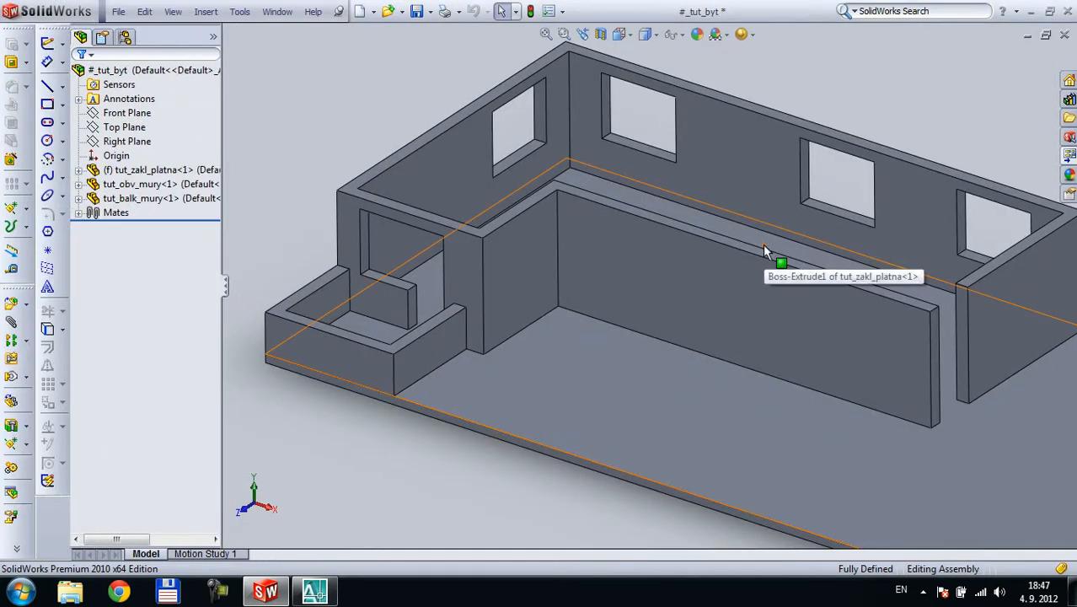
pyautogui.moveTo(529, 212); pyautogui.dragTo(550, 260, button='middle')
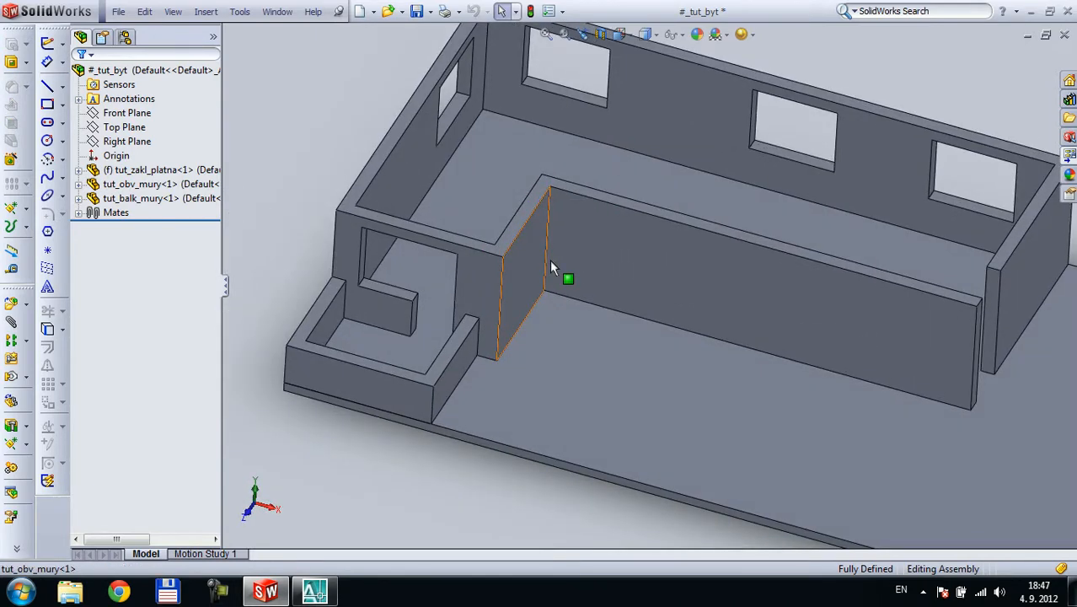
pyautogui.scroll(3, 651, 287)
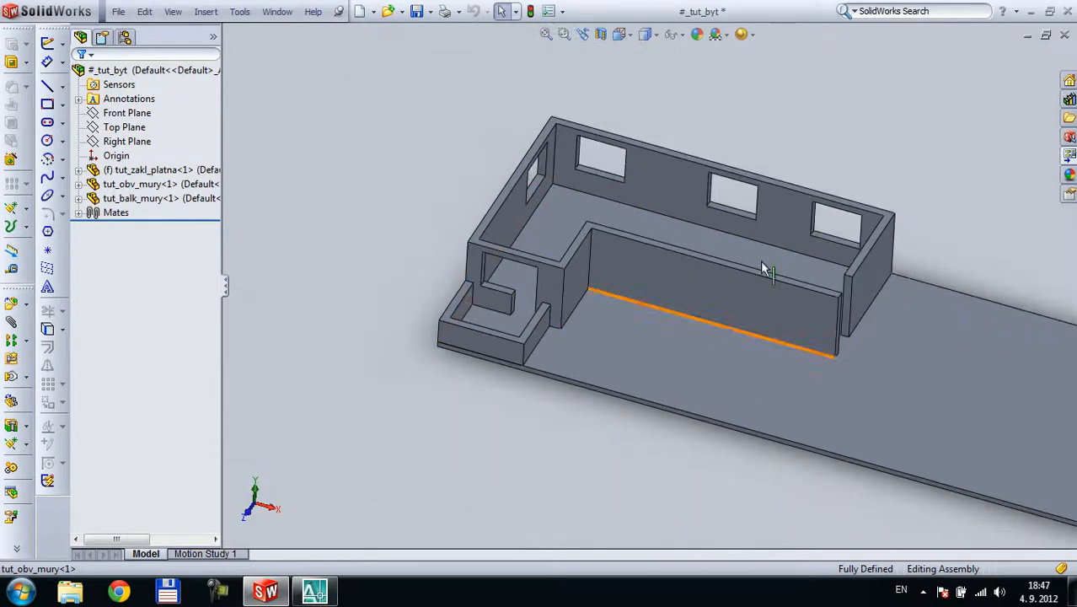
pyautogui.scroll(-3, 784, 291)
pyautogui.moveTo(773, 325); pyautogui.dragTo(692, 238, button='middle')
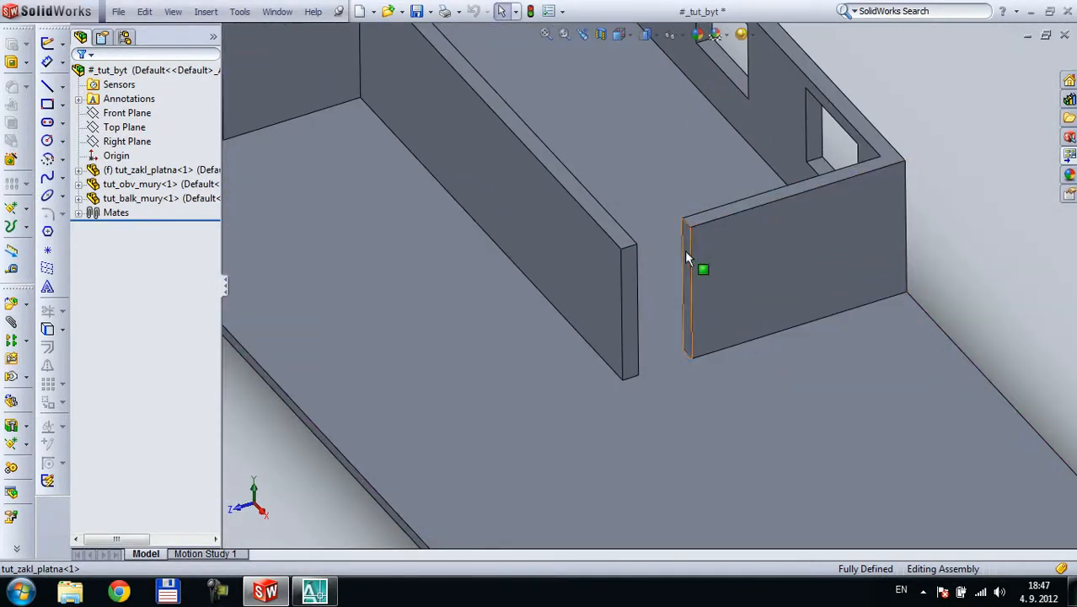
pyautogui.click(685, 252)
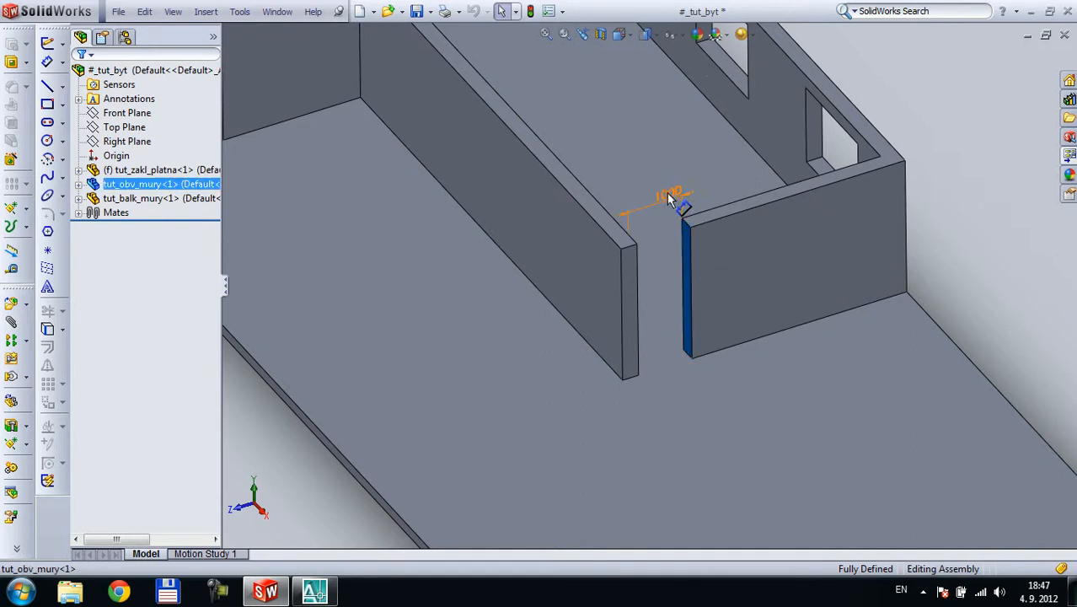
pyautogui.scroll(-3, 697, 236)
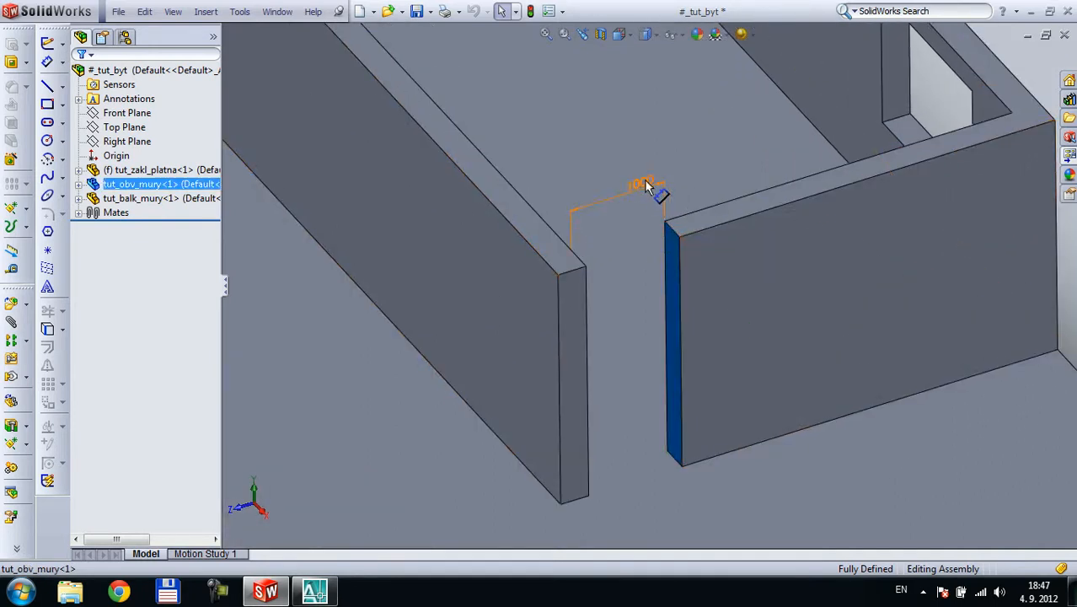
# - Examine how the perimeter walls sit with the balcony walls and the base slab in the assembly
pyautogui.scroll(6, 645, 205)
pyautogui.moveTo(556, 321)
pyautogui.mouseDown(button='middle')
pyautogui.moveTo(558, 223)
pyautogui.moveTo(576, 312)
pyautogui.mouseUp(button='middle')
pyautogui.scroll(-3, 507, 240)
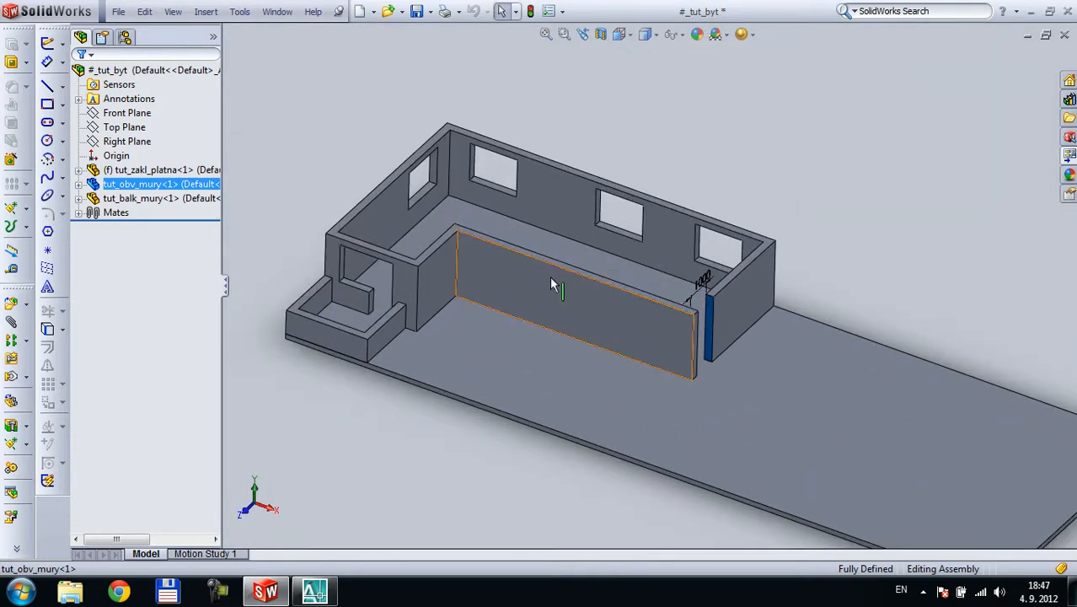
pyautogui.moveTo(546, 285); pyautogui.dragTo(536, 315, button='middle')
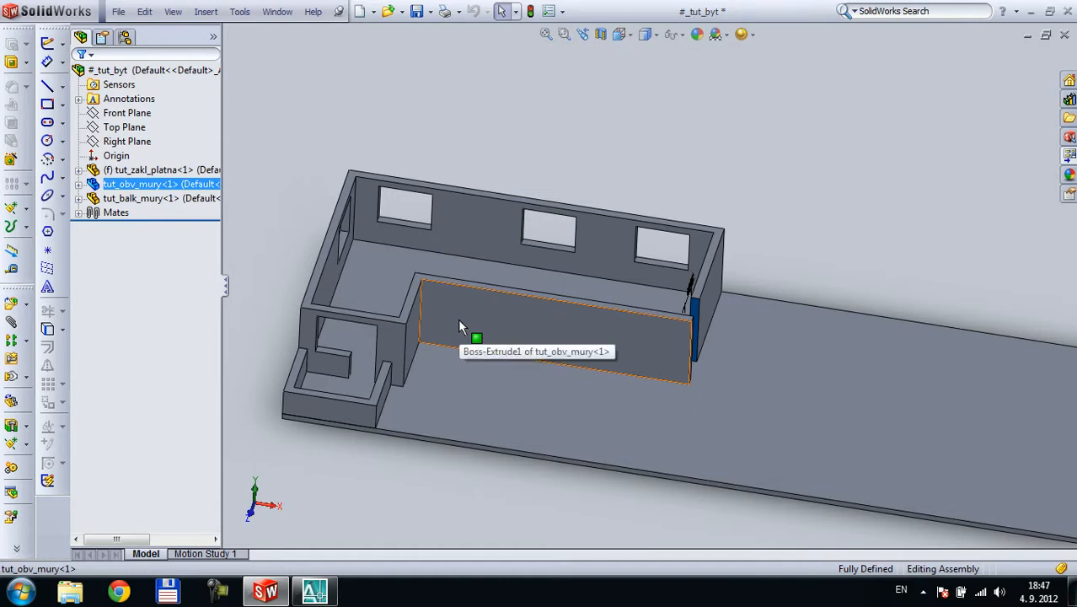
pyautogui.scroll(-3, 460, 327)
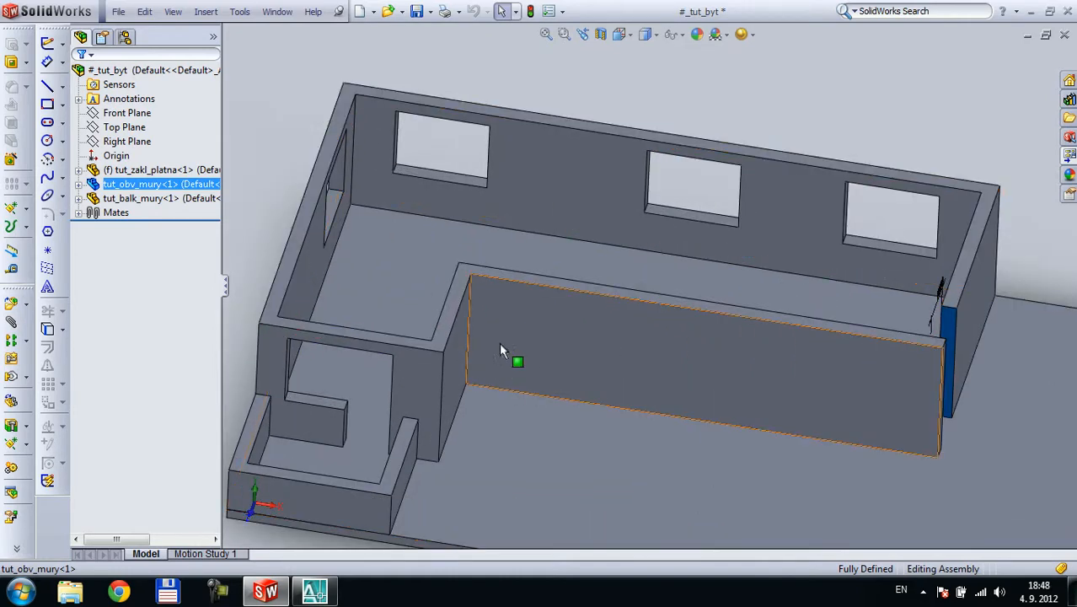
pyautogui.scroll(2, 501, 351)
pyautogui.keyDown('ctrl'); pyautogui.moveTo(503, 379); pyautogui.dragTo(562, 336, button='middle'); pyautogui.keyUp('ctrl')
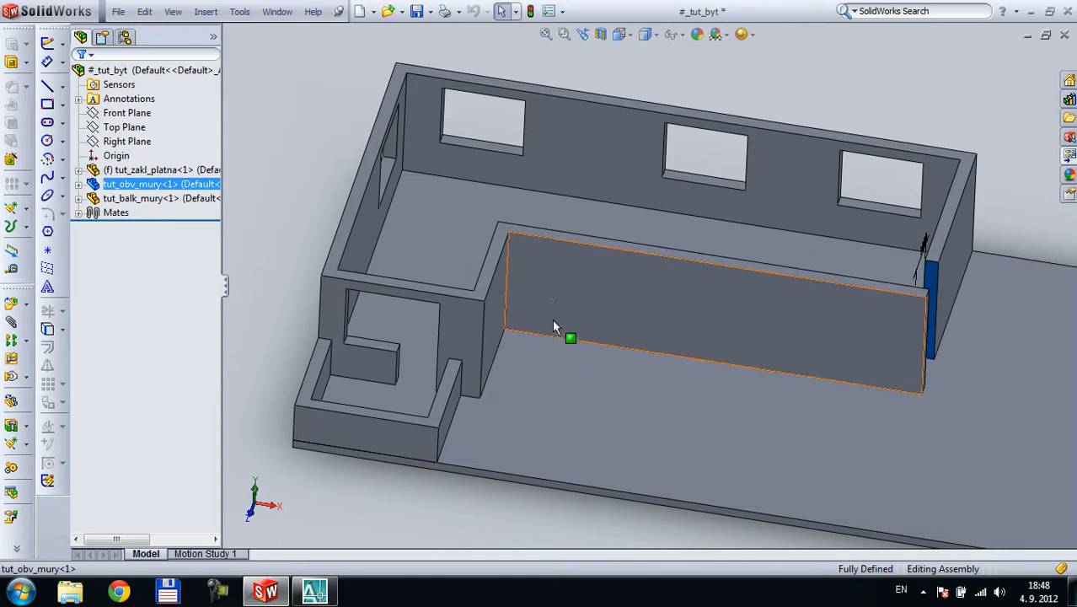
pyautogui.moveTo(554, 324)
pyautogui.mouseDown(button='middle')
pyautogui.moveTo(533, 276)
pyautogui.moveTo(523, 324)
pyautogui.moveTo(542, 308)
pyautogui.moveTo(540, 322)
pyautogui.mouseUp(button='middle')
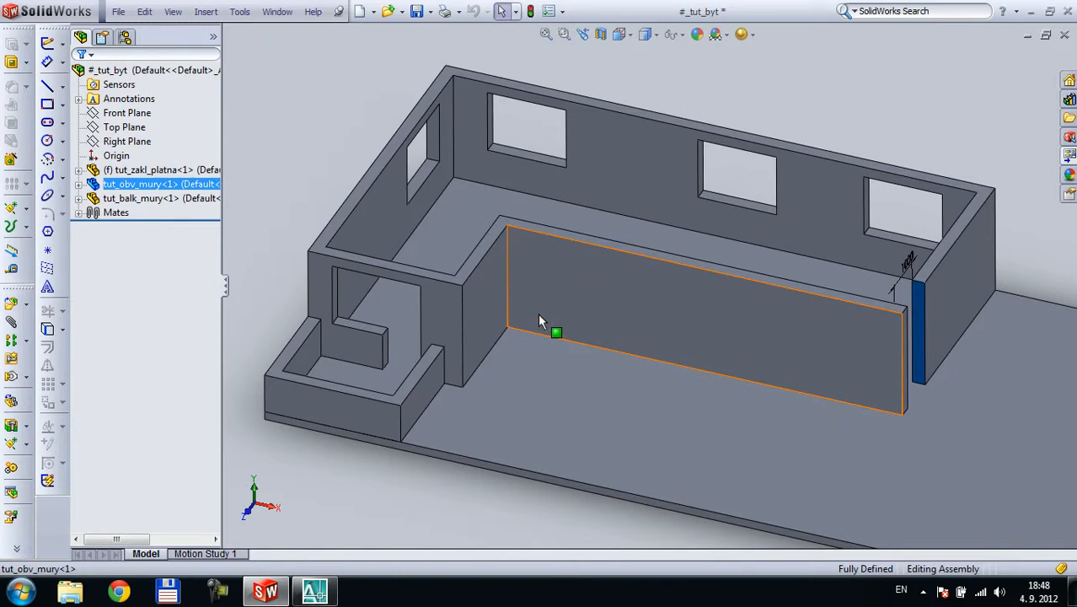